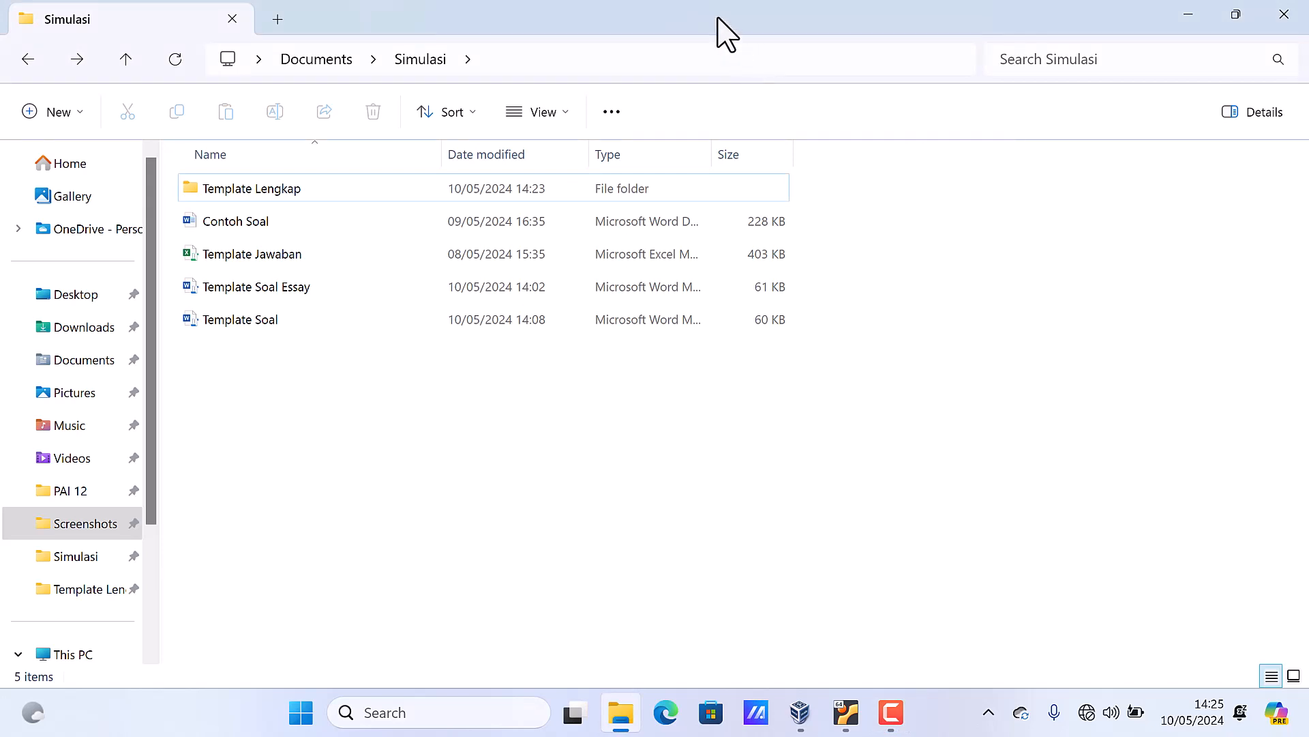
pyautogui.press('F10')
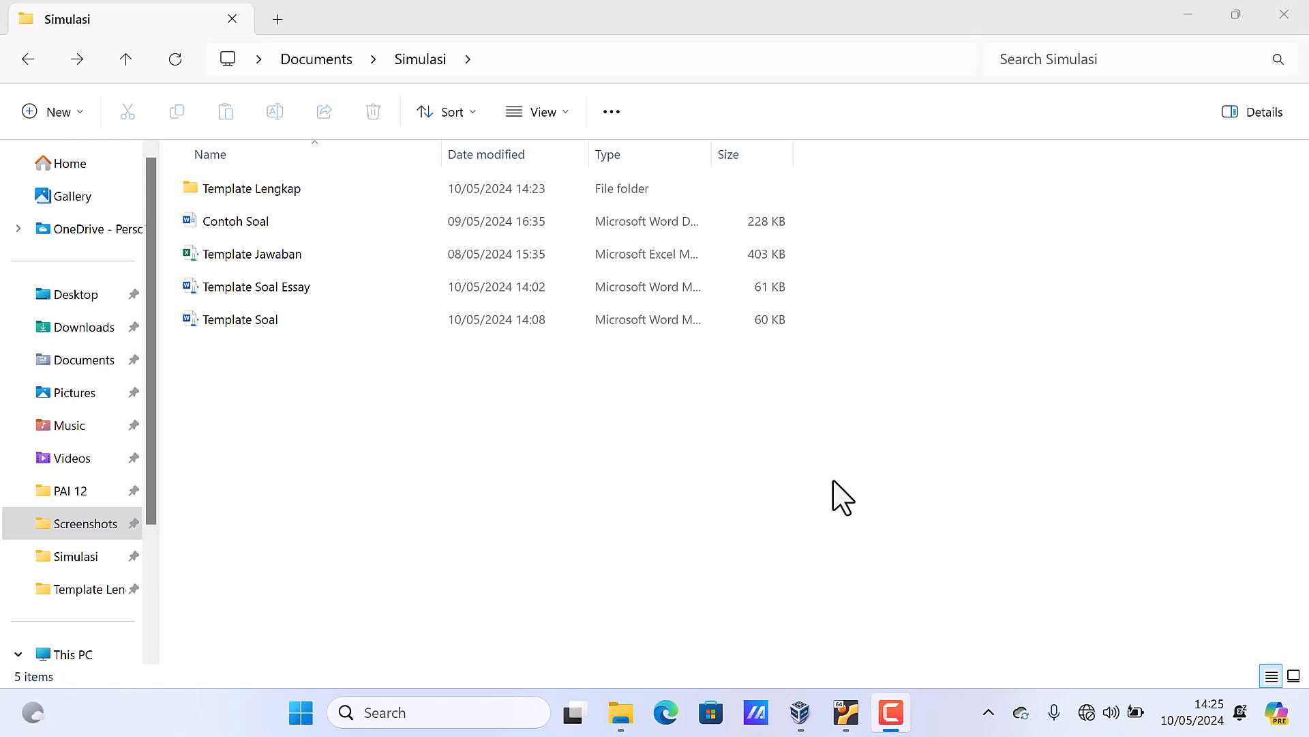
# Open the Contoh Soal document from the Simulasi folder and move its window to one side of the screen
pyautogui.click(281, 214)
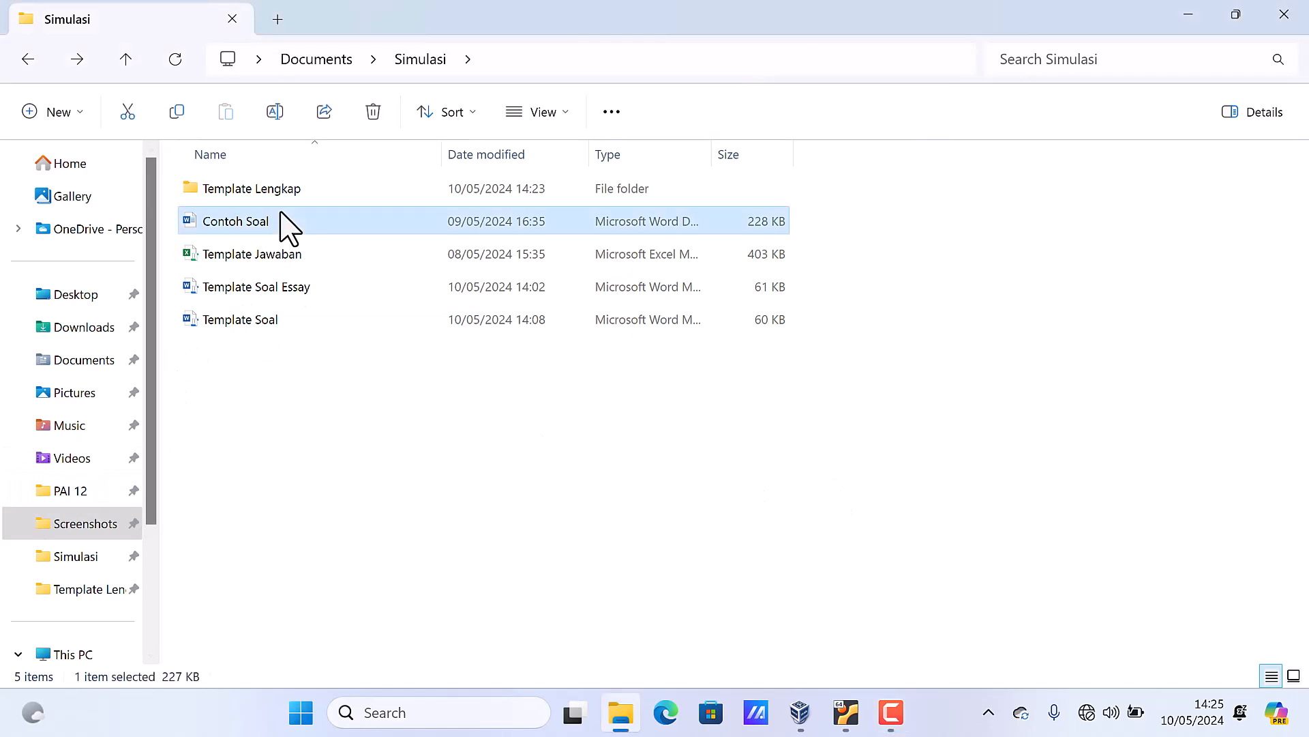
pyautogui.doubleClick(281, 215)
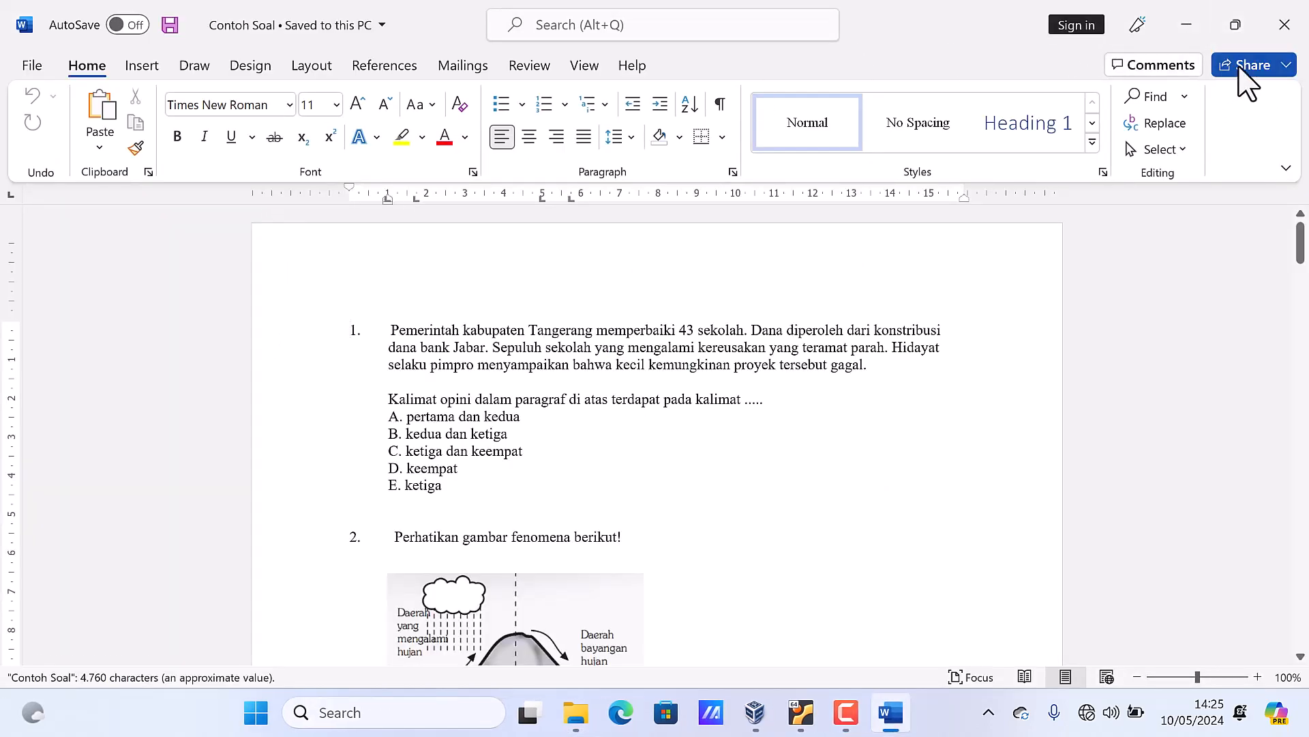
pyautogui.moveTo(999, 35); pyautogui.dragTo(1129, 139)
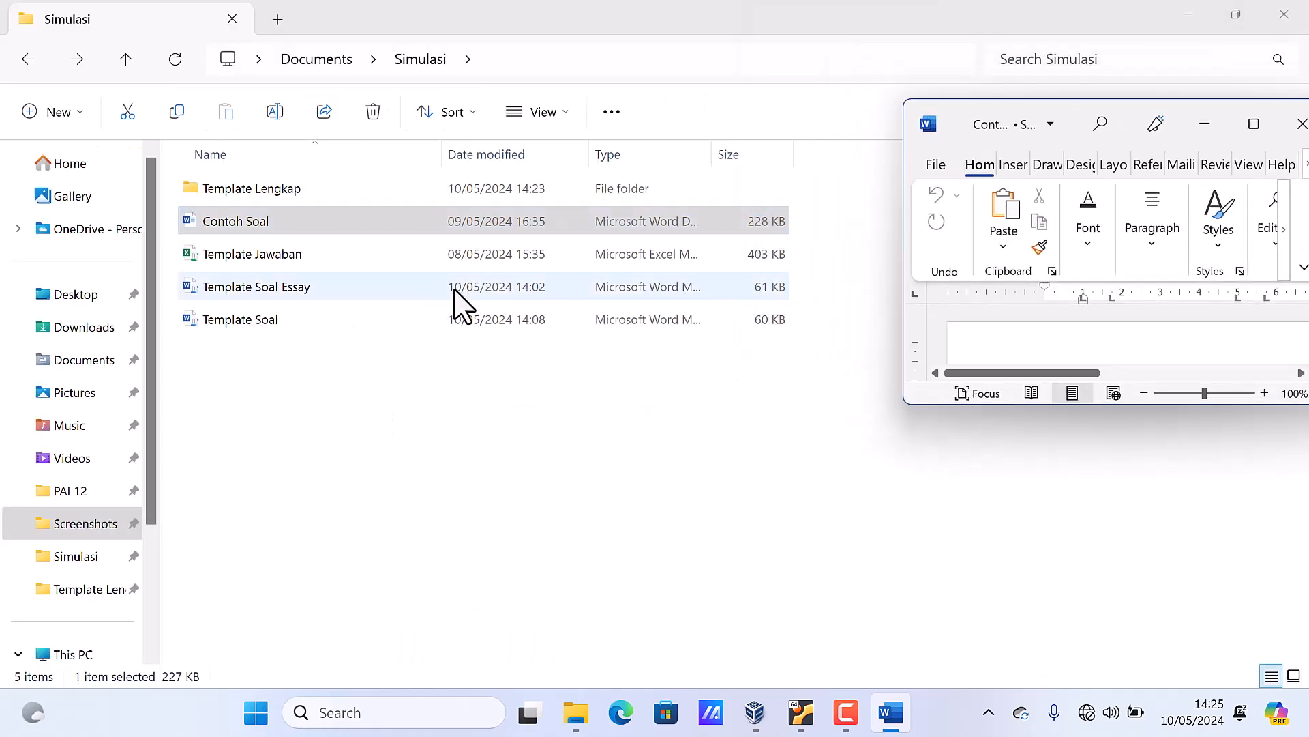
# Open Template Soal Lengkap from the Template Lengkap folder and place its window side by side with Contoh Soal
pyautogui.doubleClick(309, 197)
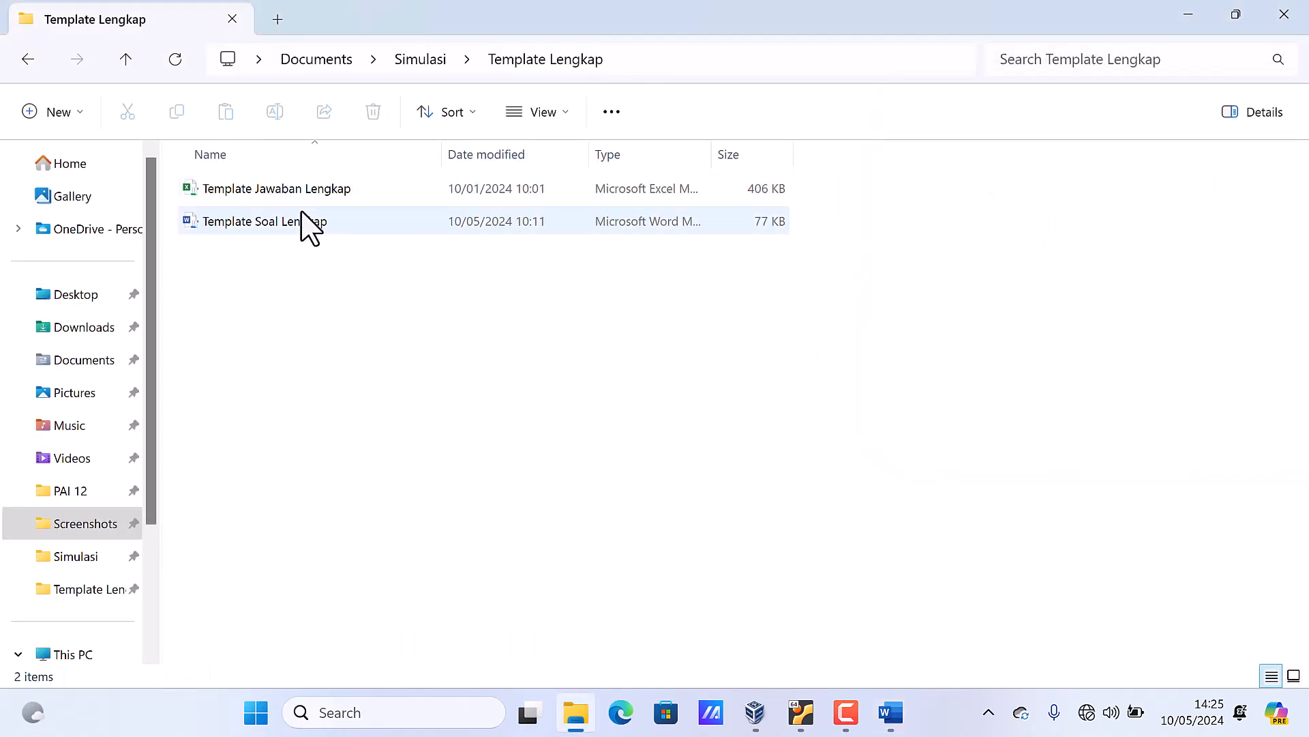
pyautogui.doubleClick(305, 221)
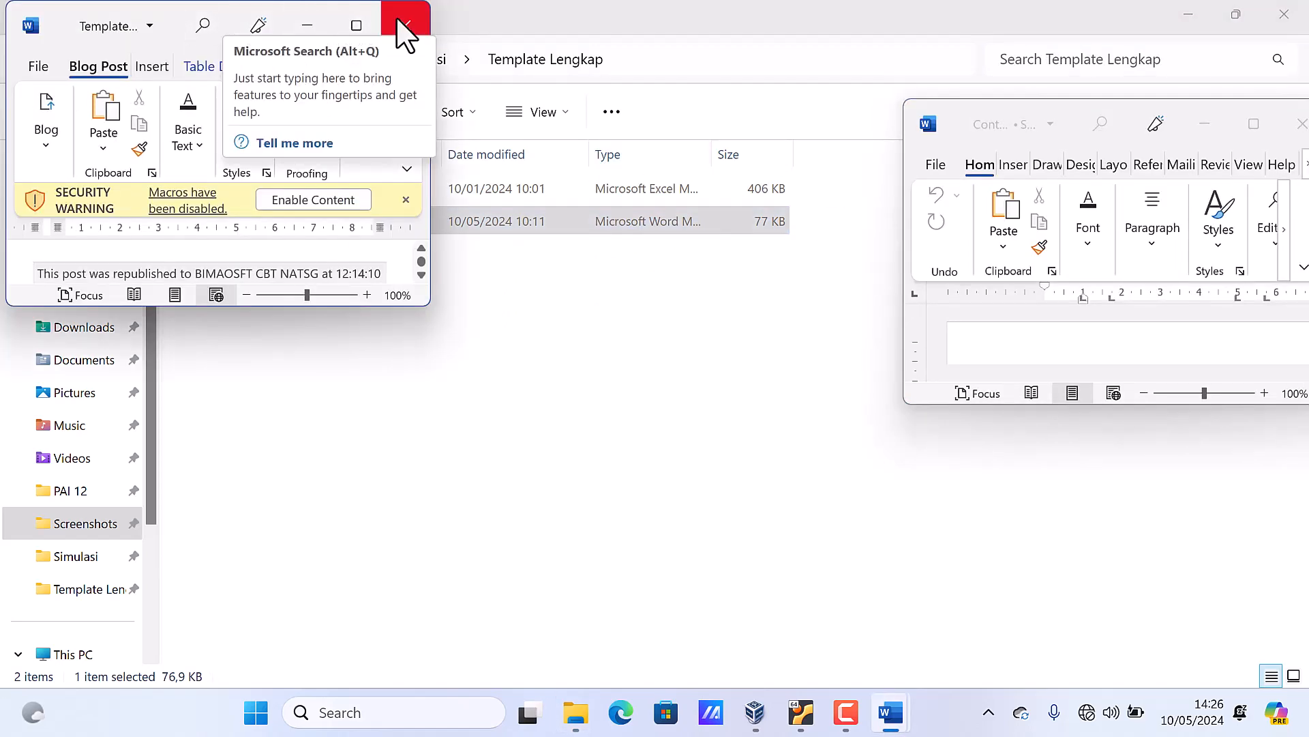
pyautogui.click(355, 26)
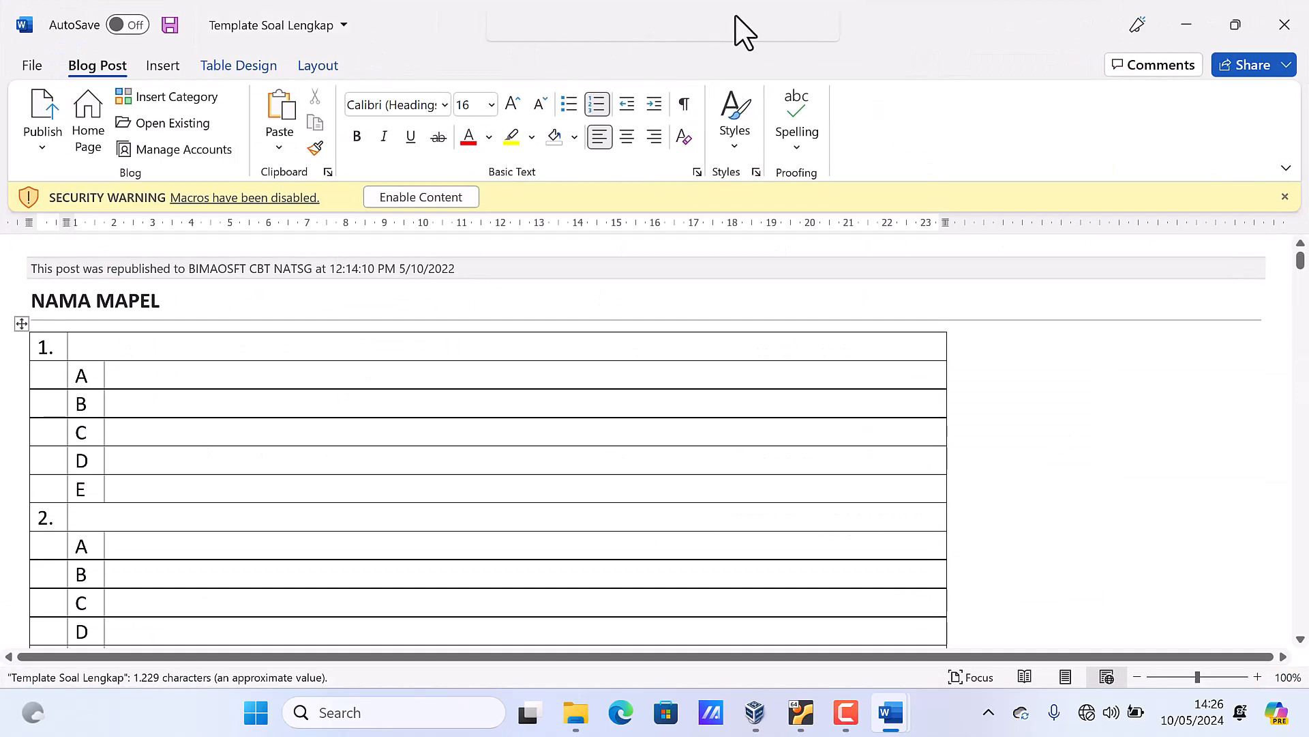
pyautogui.moveTo(847, 30); pyautogui.dragTo(389, 59)
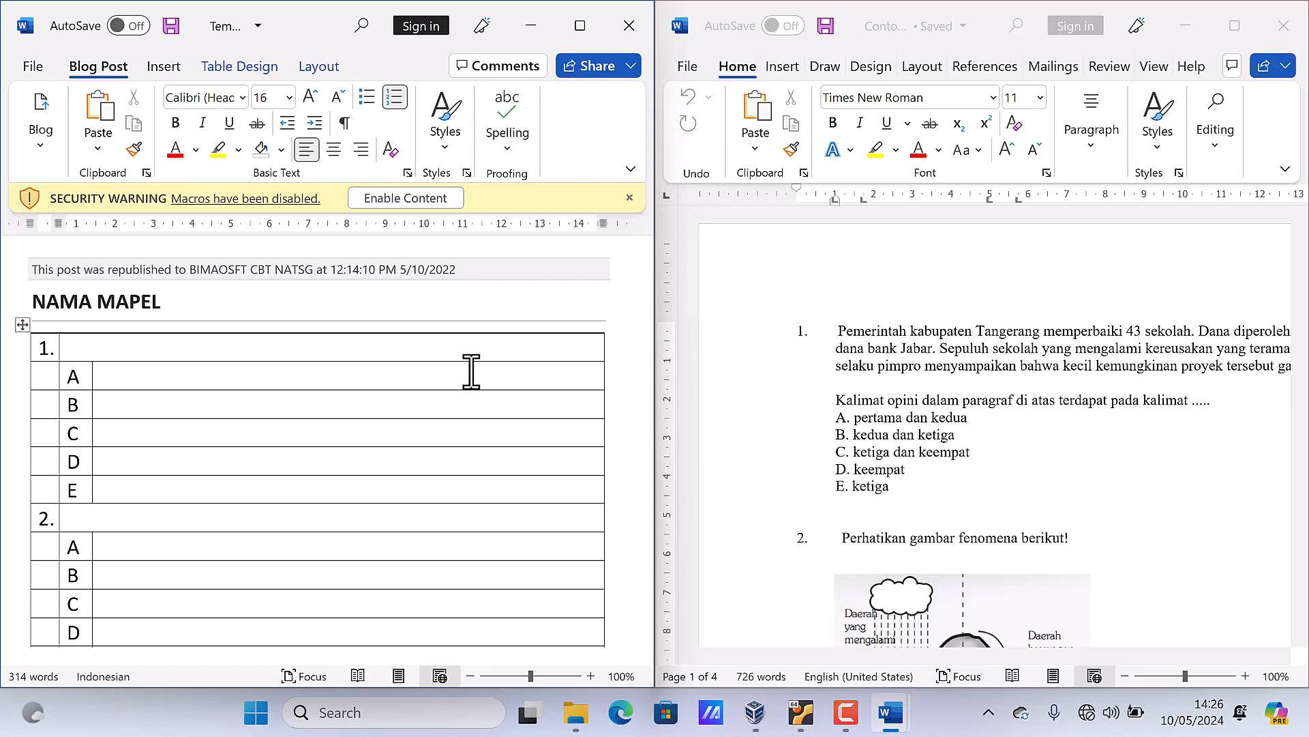
# Look through the sample questions in Contoh Soal and the title, question rows and answer rows of the template
pyautogui.scroll(-3, 980, 438)
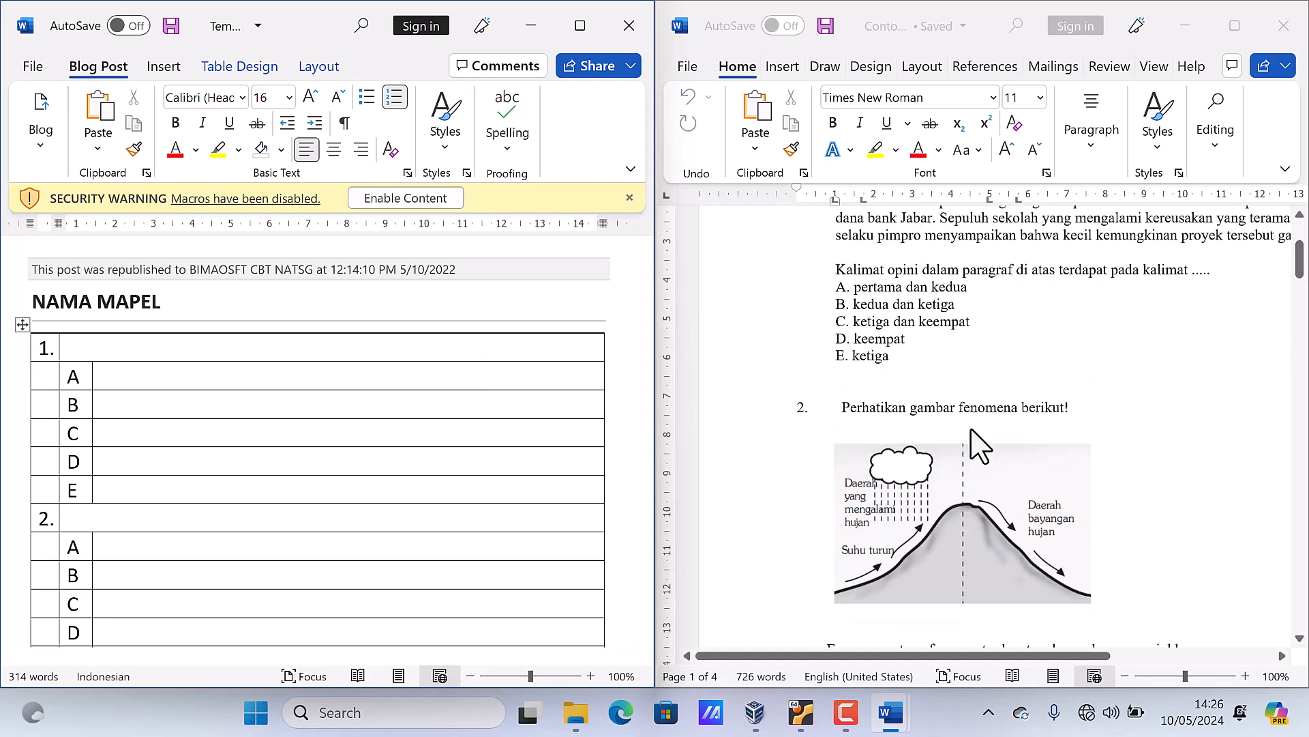
pyautogui.scroll(-5, 983, 413)
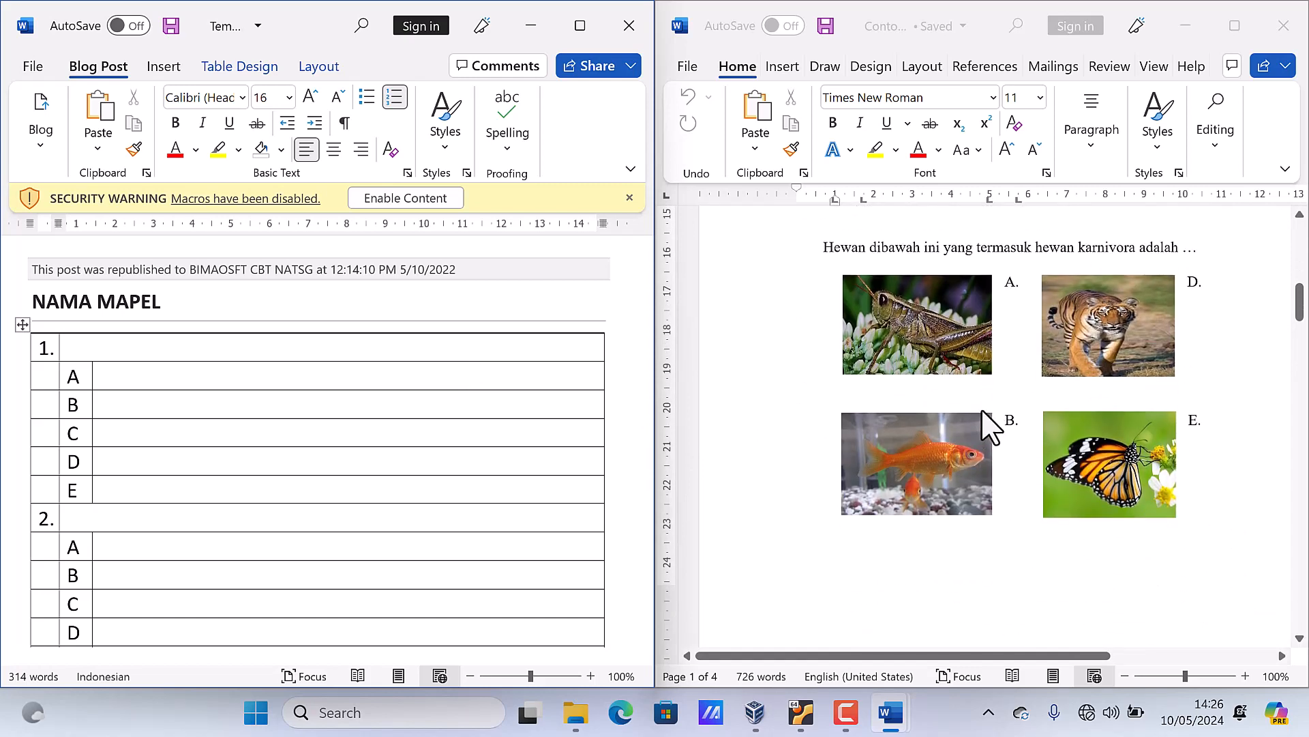
pyautogui.scroll(-3, 989, 426)
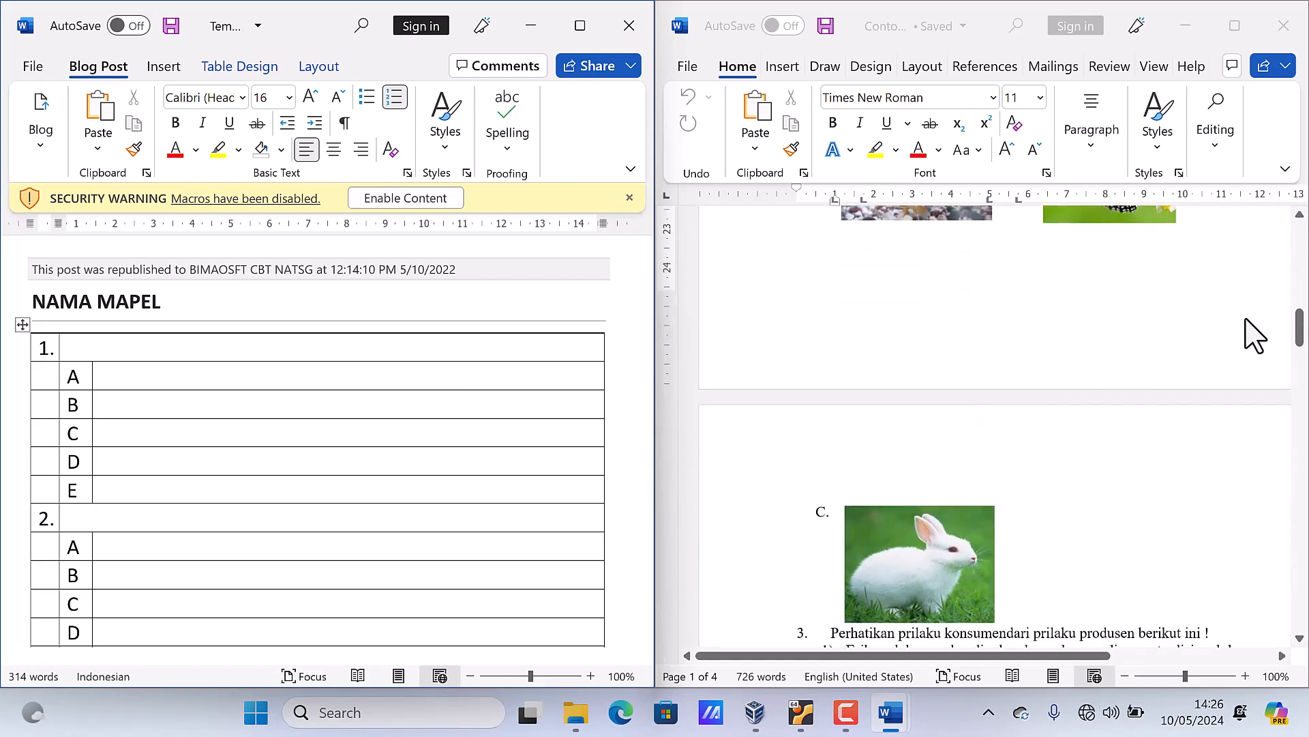
pyautogui.moveTo(1302, 335); pyautogui.dragTo(1303, 247)
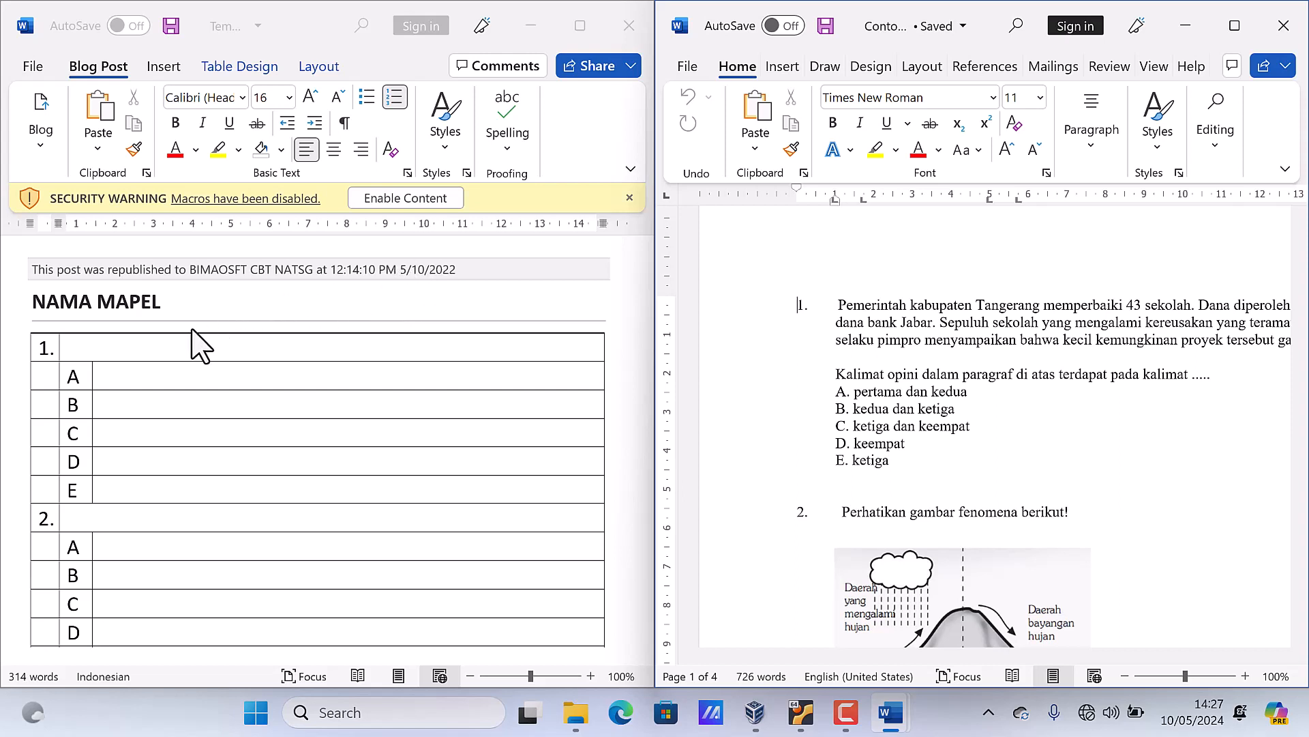
pyautogui.click(124, 310)
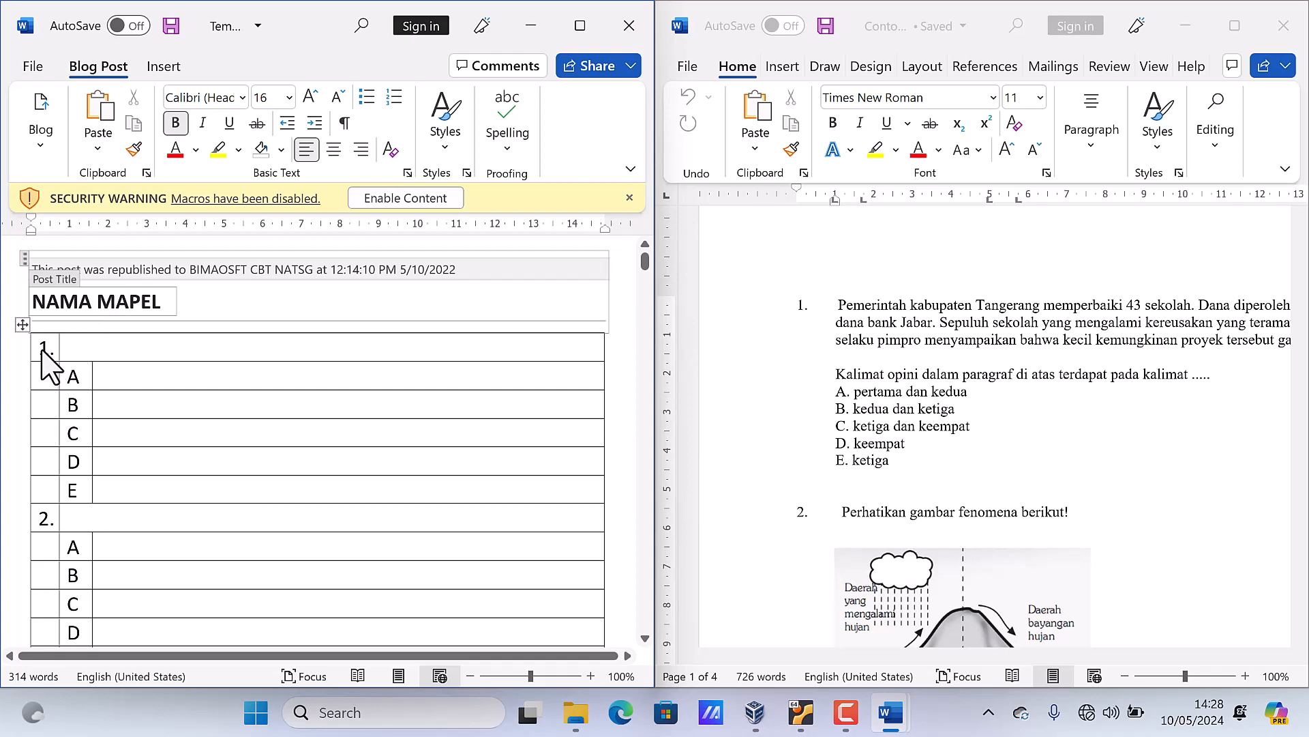
pyautogui.scroll(-5, 27, 450)
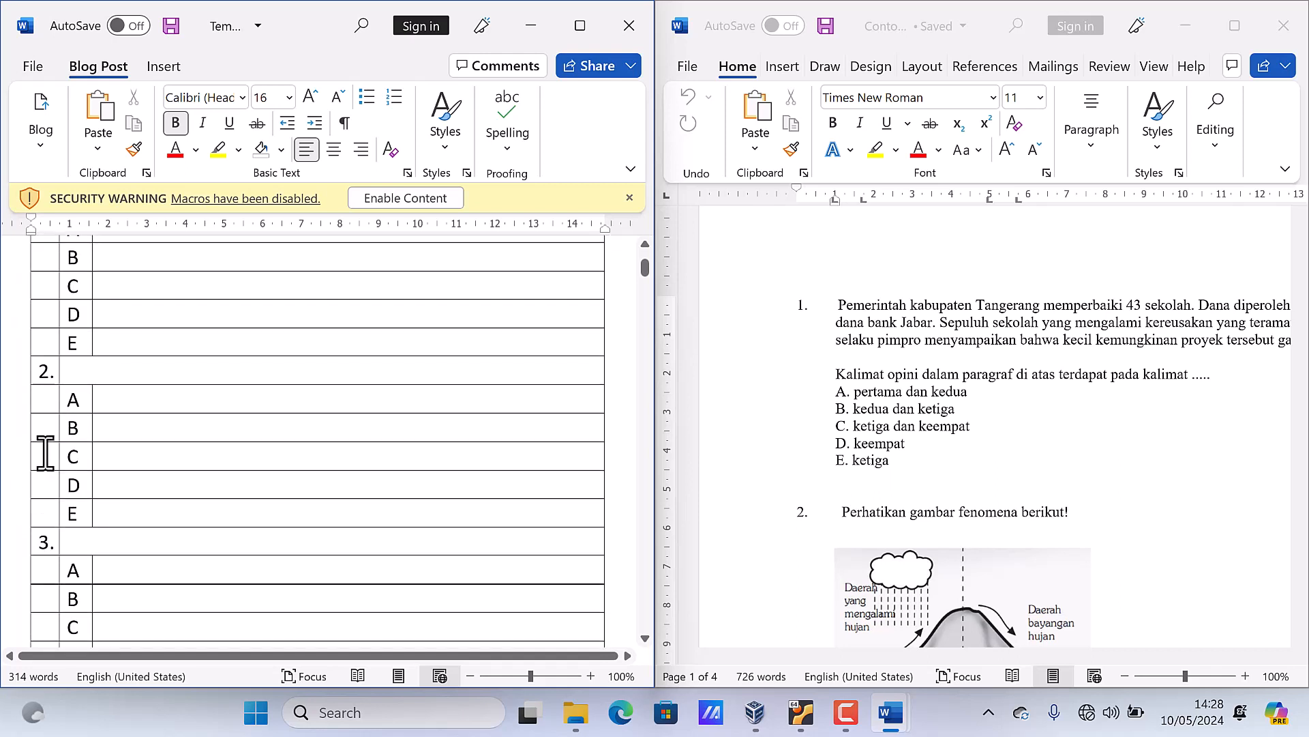
pyautogui.scroll(-8, 41, 471)
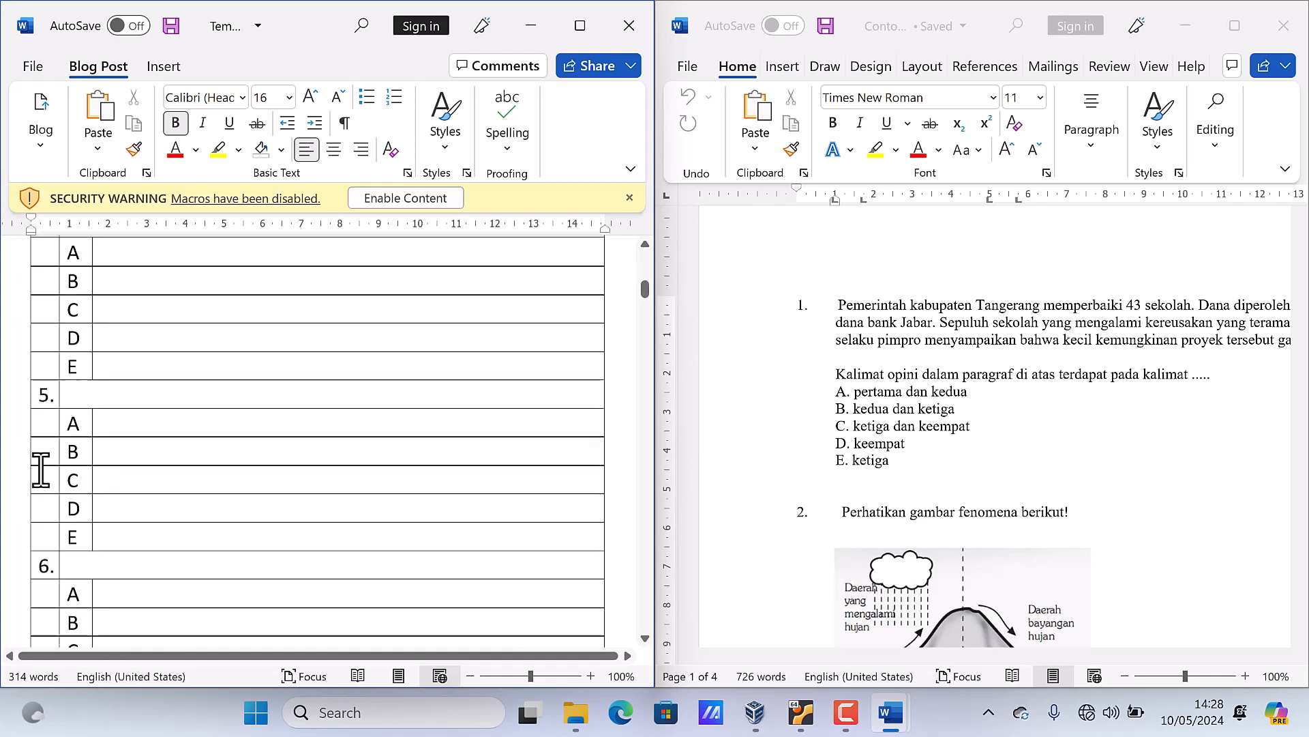
pyautogui.moveTo(646, 290); pyautogui.dragTo(622, 378)
pyautogui.scroll(15, 627, 290)
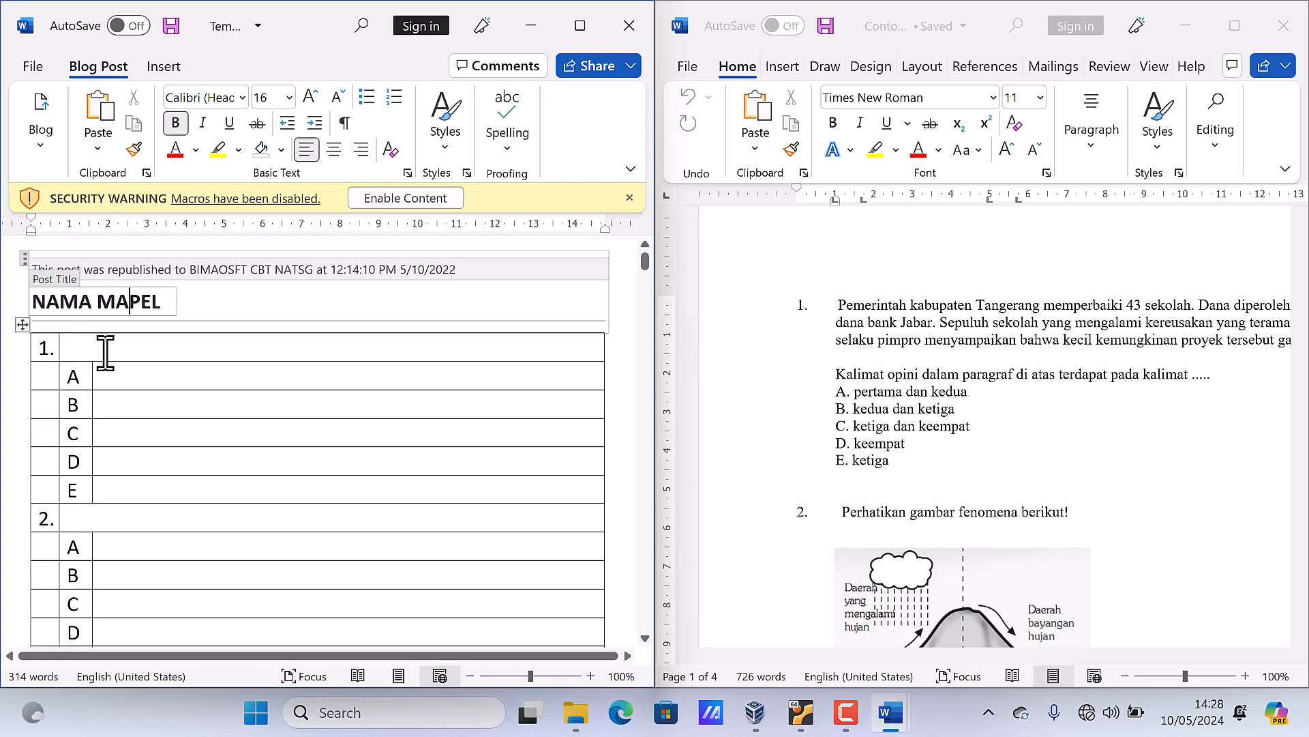
pyautogui.click(105, 352)
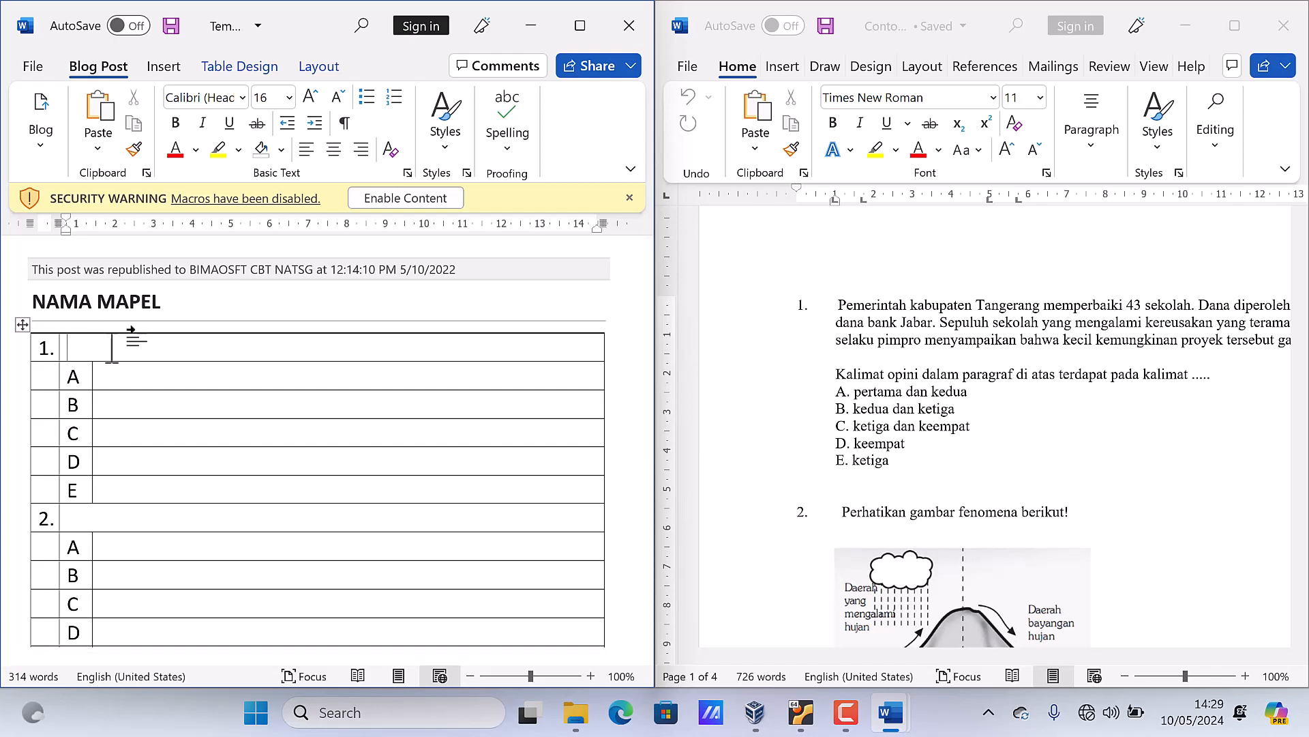
pyautogui.click(162, 373)
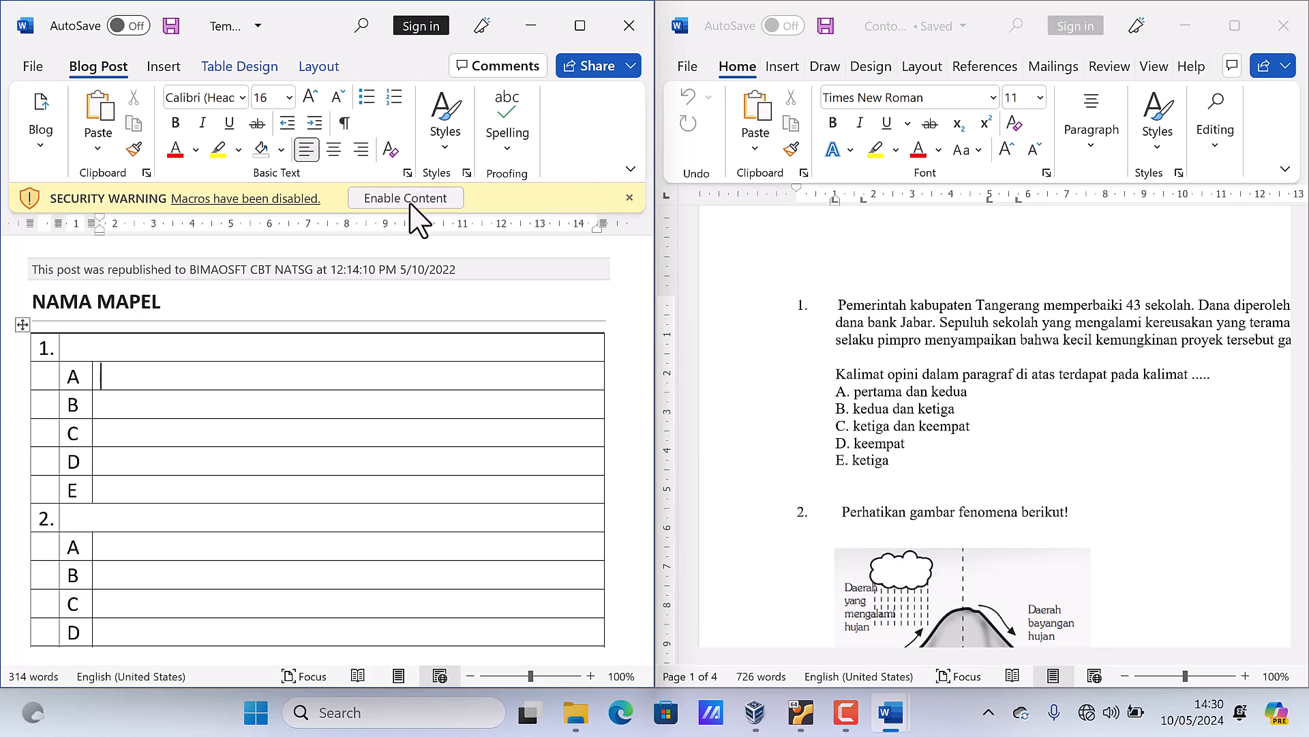
# Enable the template's macros, save Template Soal Lengkap, and dock its reopened window beside Contoh Soal
pyautogui.click(418, 212)
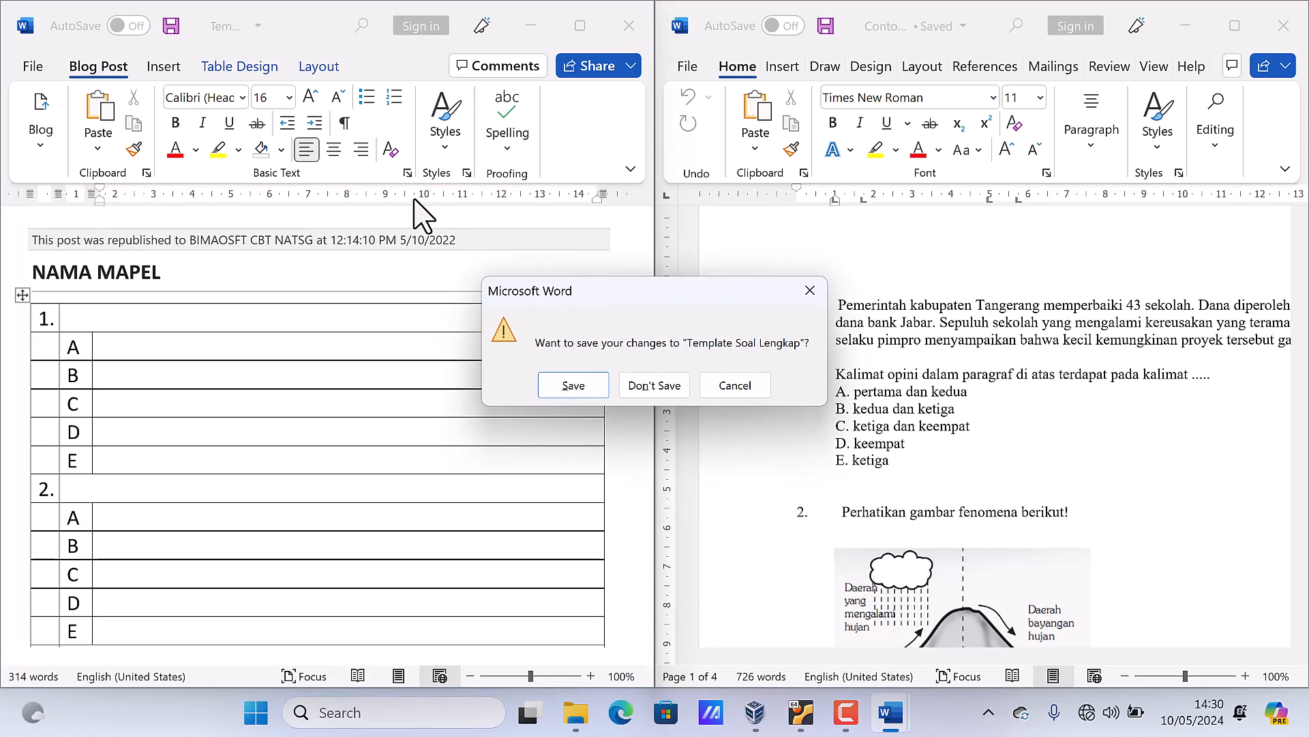
pyautogui.click(575, 385)
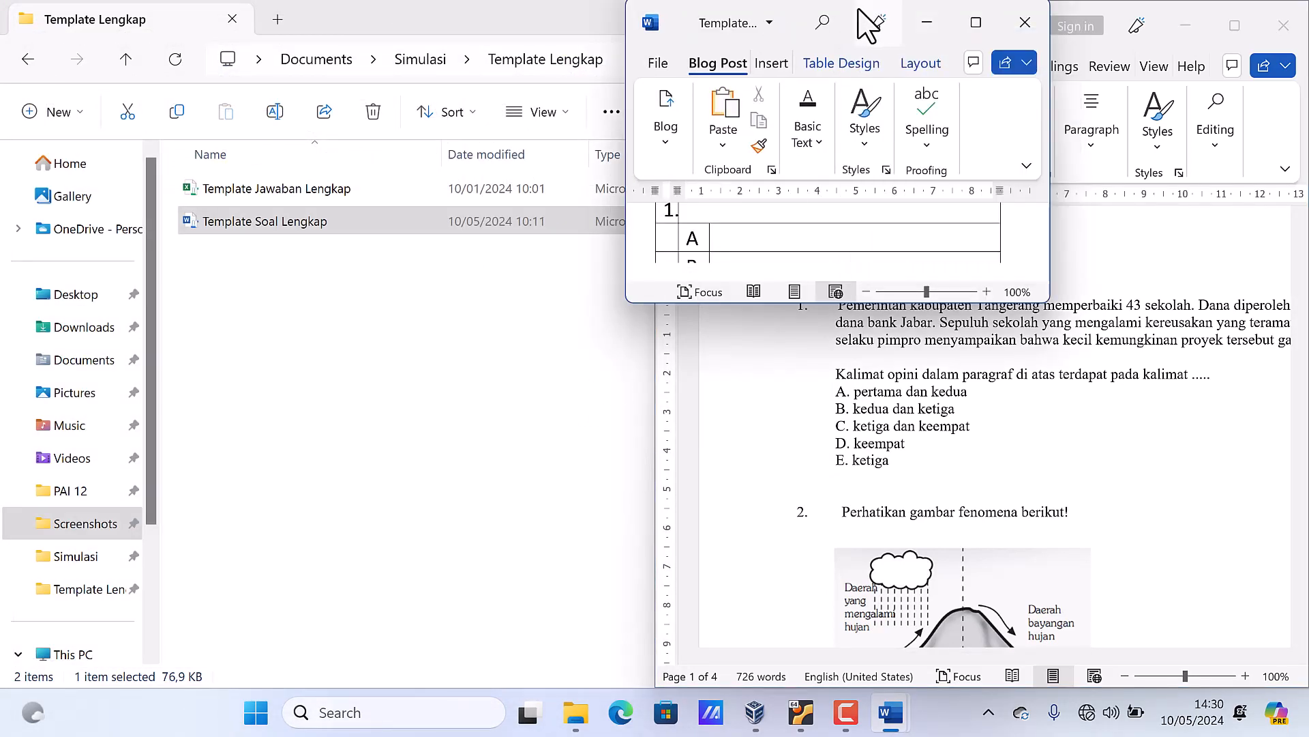
pyautogui.moveTo(836, 10); pyautogui.dragTo(399, 82)
pyautogui.scroll(3, 443, 351)
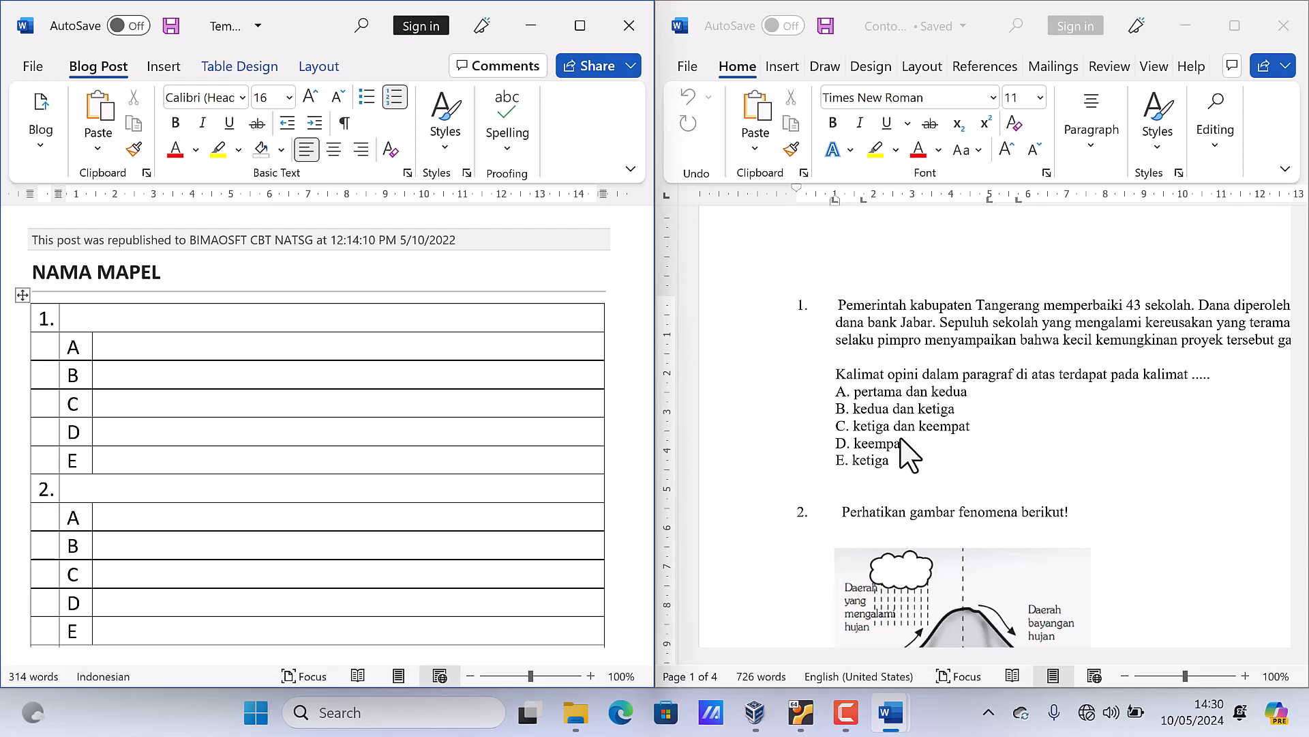
# Copy the full text of question 1, without its number, from Contoh Soal into the template's question 1 row
pyautogui.click(1059, 422)
pyautogui.scroll(-2, 880, 344)
pyautogui.scroll(-3, 878, 327)
pyautogui.scroll(5, 839, 321)
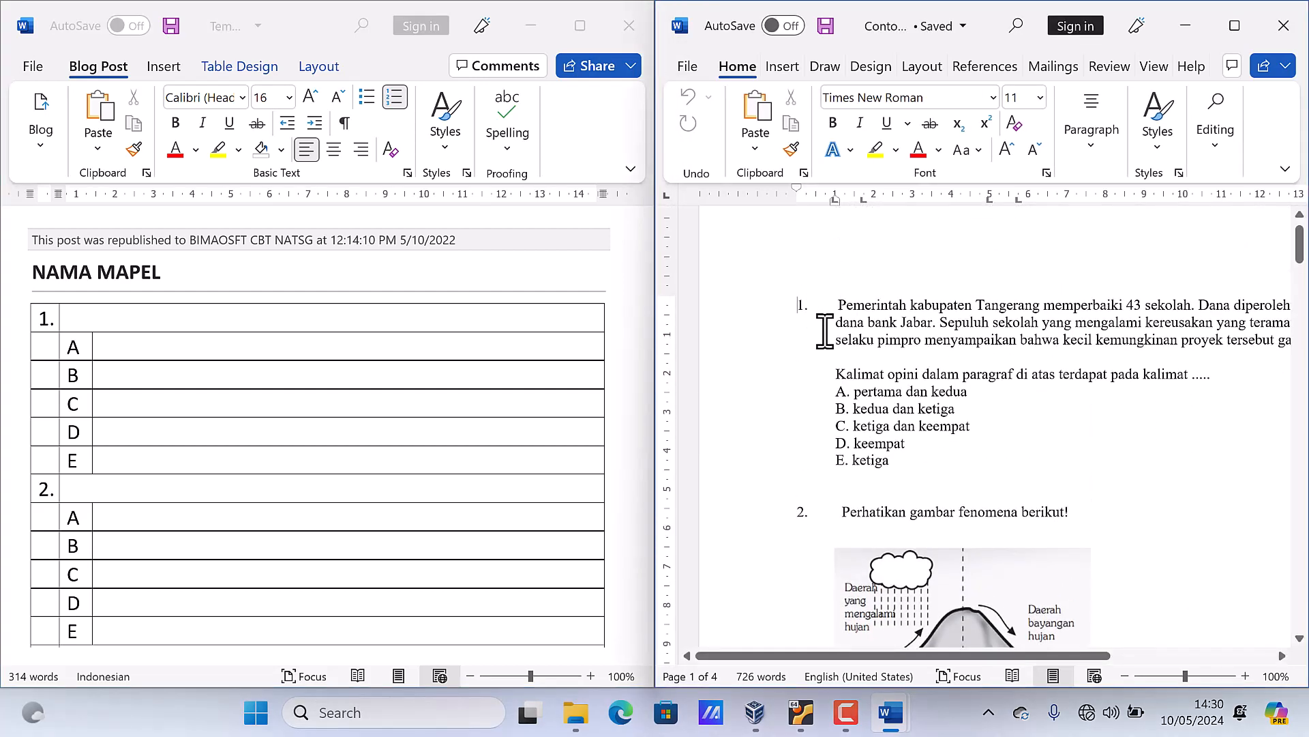
pyautogui.moveTo(935, 655); pyautogui.dragTo(985, 660)
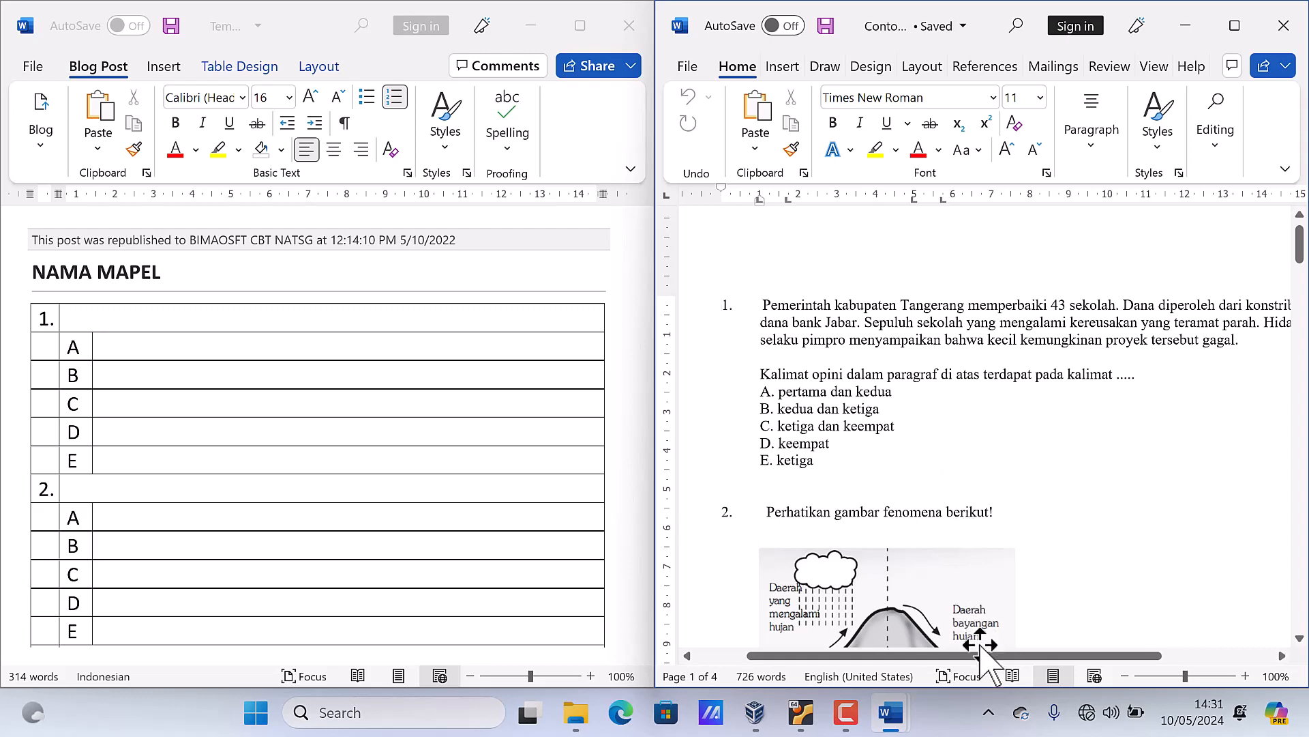
pyautogui.moveTo(982, 653); pyautogui.dragTo(1019, 675)
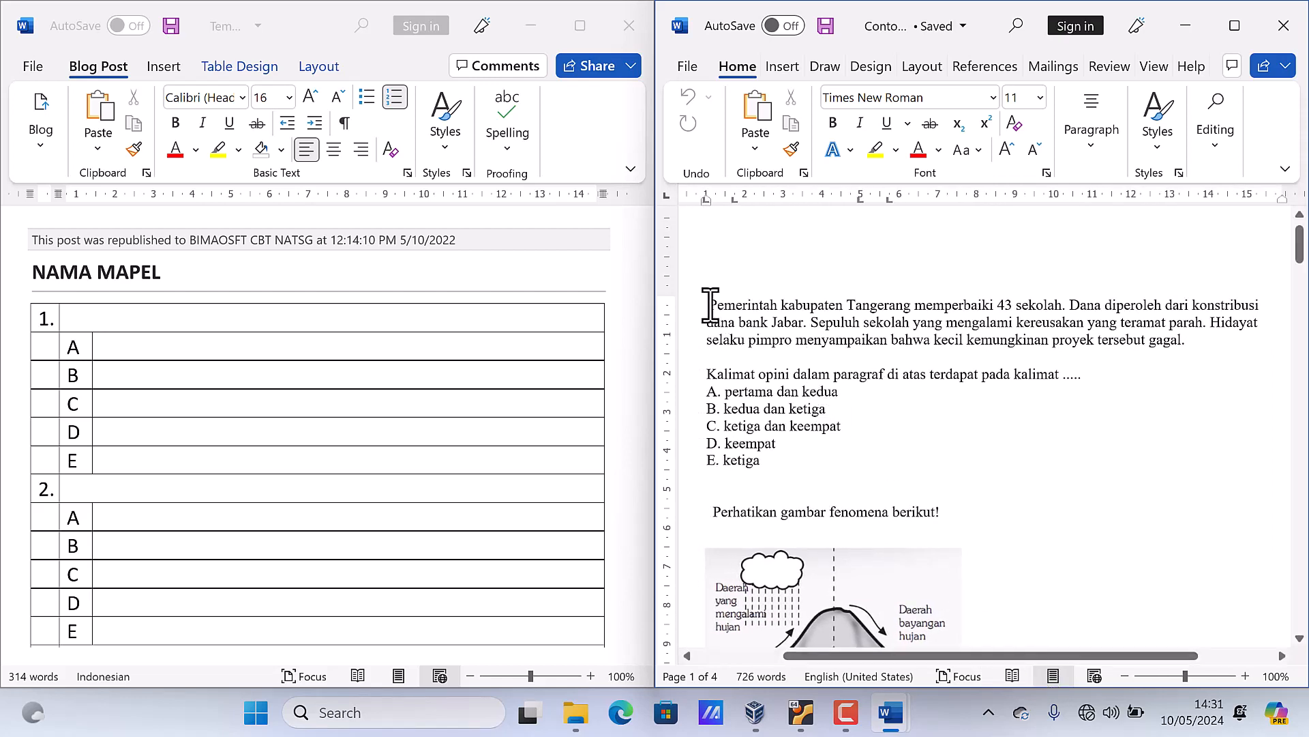
pyautogui.moveTo(710, 305); pyautogui.dragTo(1090, 377)
pyautogui.hotkey('ctrl', 'c')
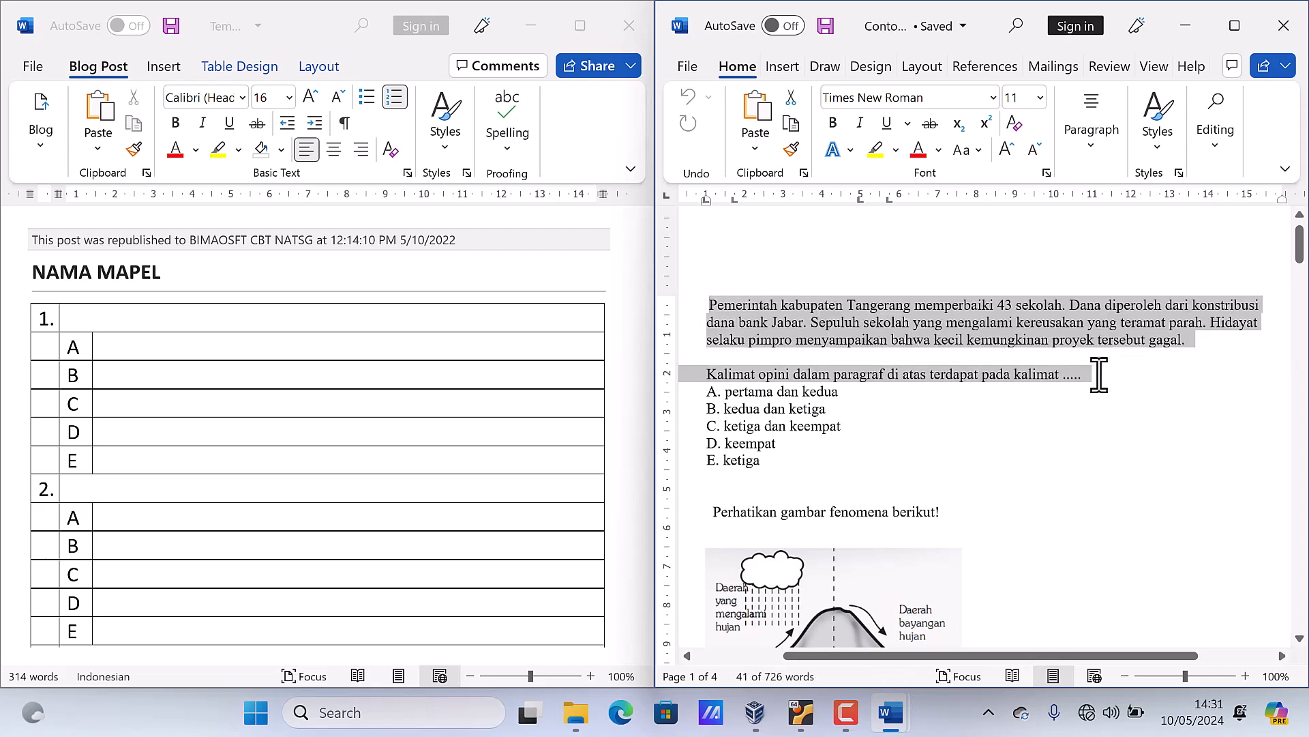
pyautogui.click(89, 319)
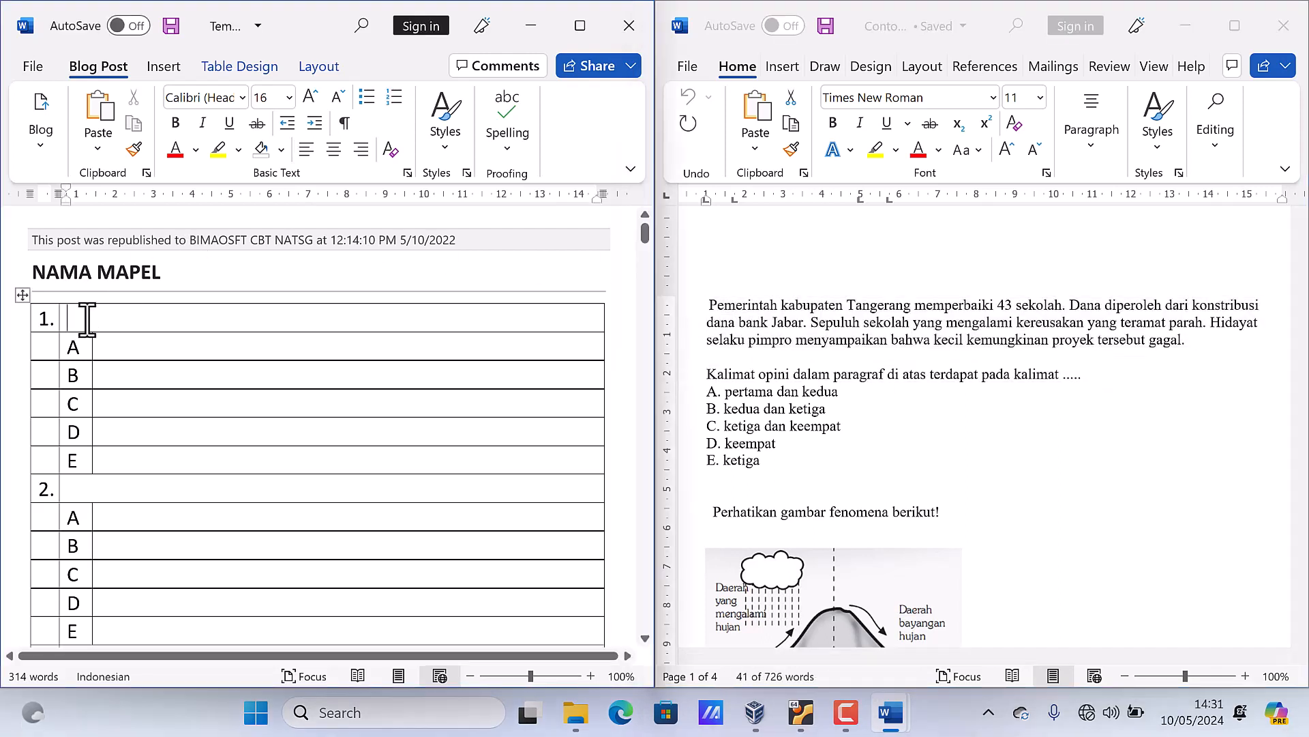
pyautogui.hotkey('ctrl', 'v')
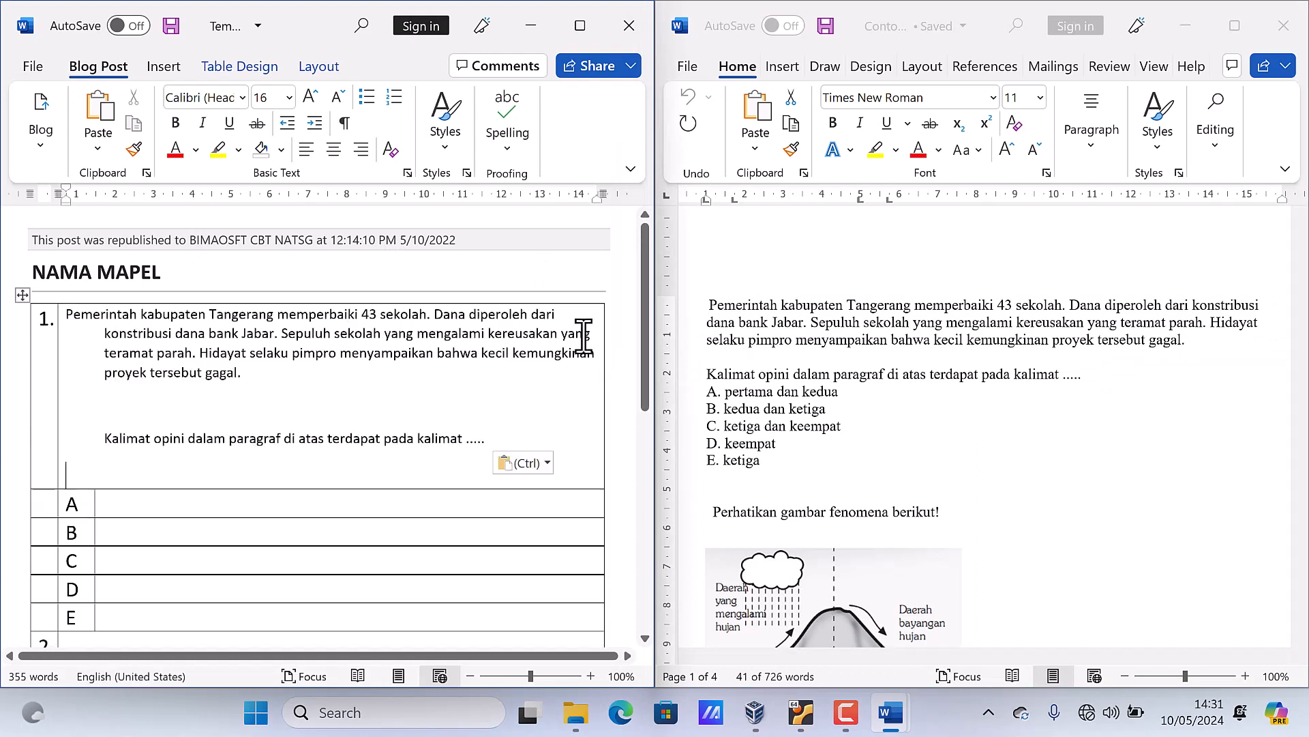
# Copy answer option "pertama dan kedua" from Contoh Soal into row A of question 1 in the template
pyautogui.click(762, 407)
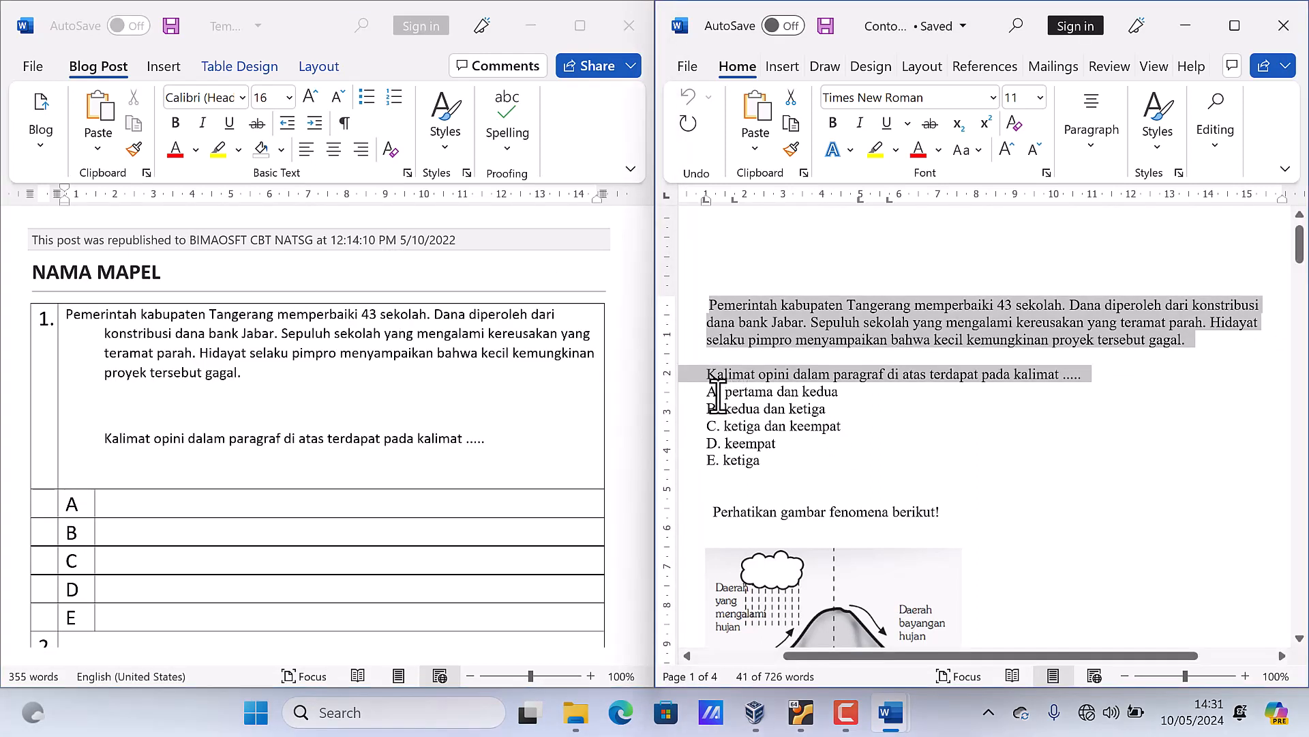
pyautogui.moveTo(725, 392); pyautogui.dragTo(839, 392)
pyautogui.hotkey('ctrl', 'c')
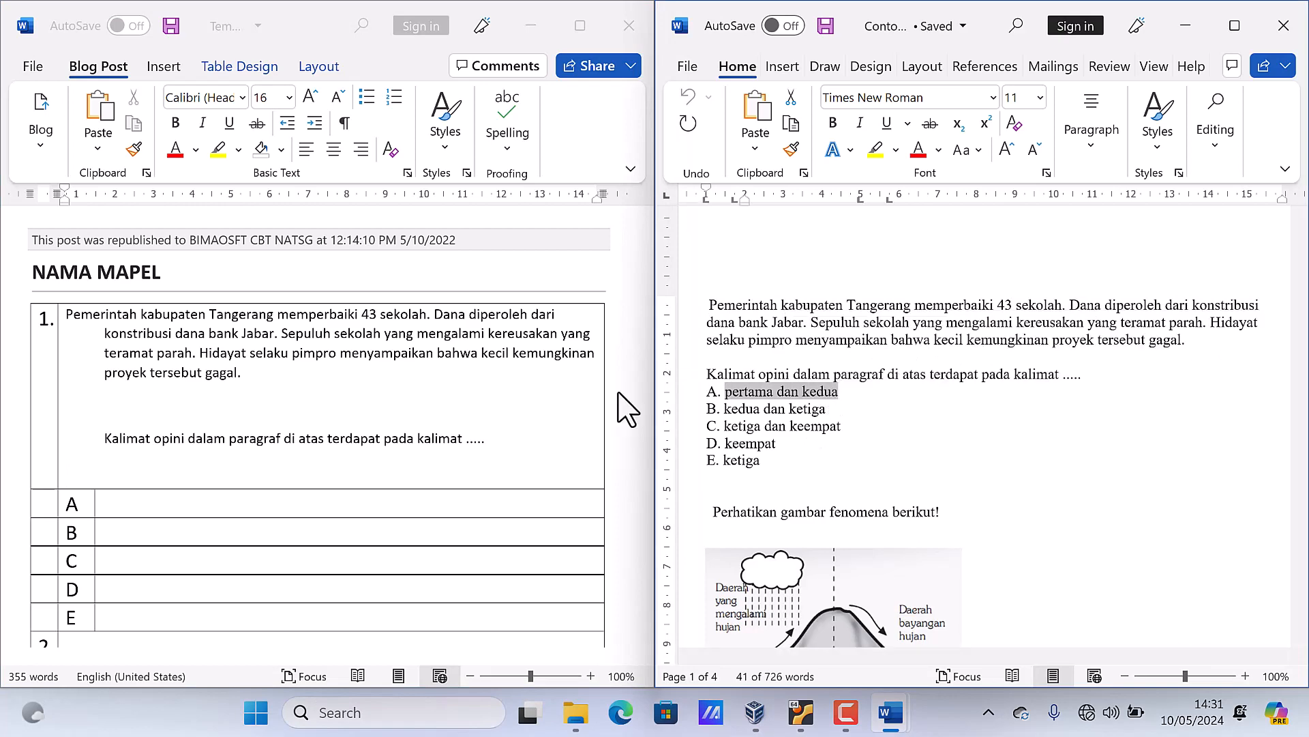
pyautogui.click(140, 505)
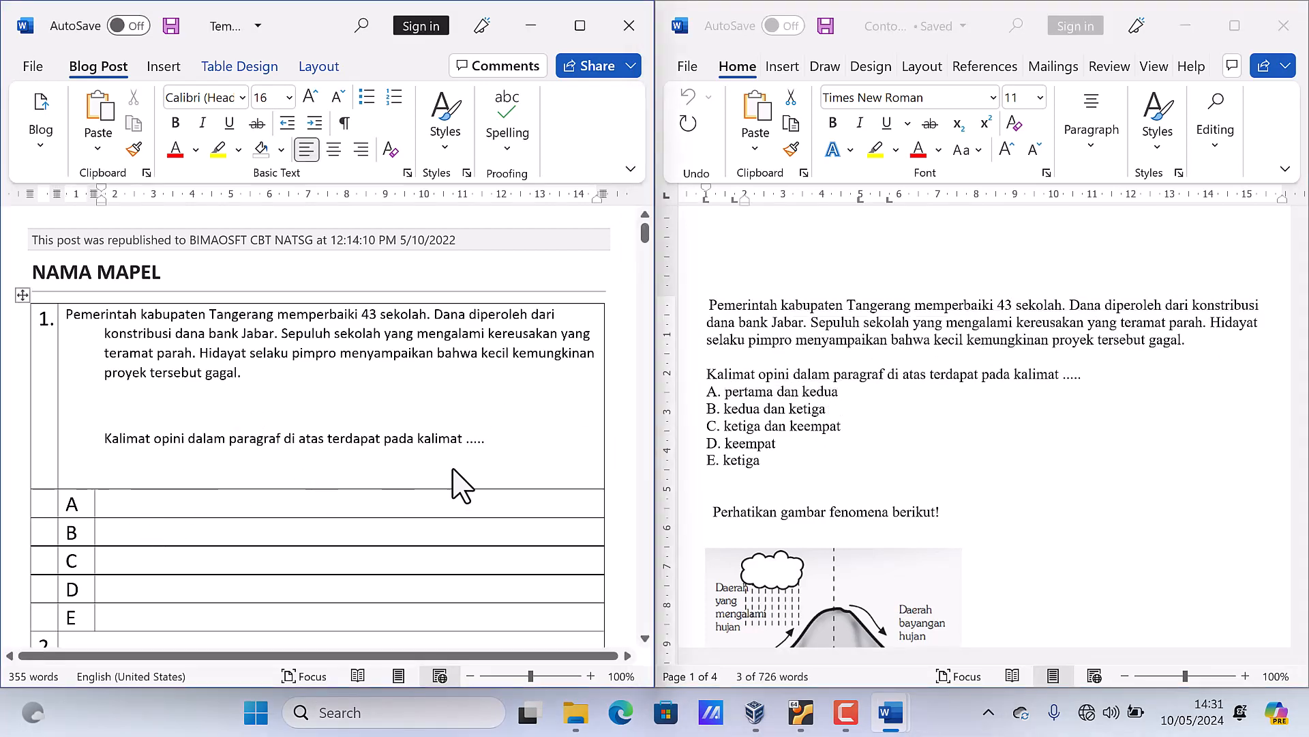
pyautogui.hotkey('ctrl', 'v')
# Copy answer option "kedua dan ketiga" from Contoh Soal into row B of question 1 in the template
pyautogui.click(679, 449)
pyautogui.moveTo(725, 408); pyautogui.dragTo(813, 413)
pyautogui.hotkey('ctrl', 'c')
pyautogui.click(167, 543)
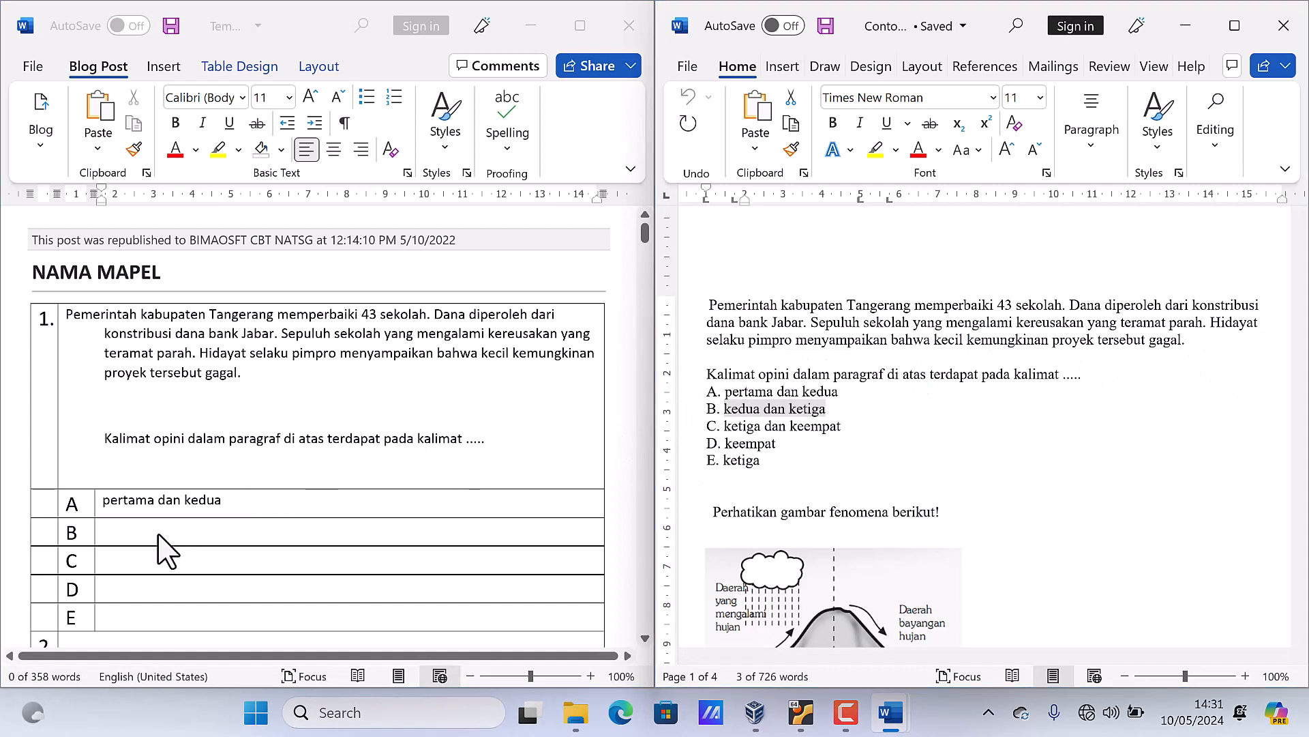
pyautogui.hotkey('ctrl', 'v')
# Copy answer option "ketiga dan keempat" from Contoh Soal into row C of question 1 in the template
pyautogui.click(762, 462)
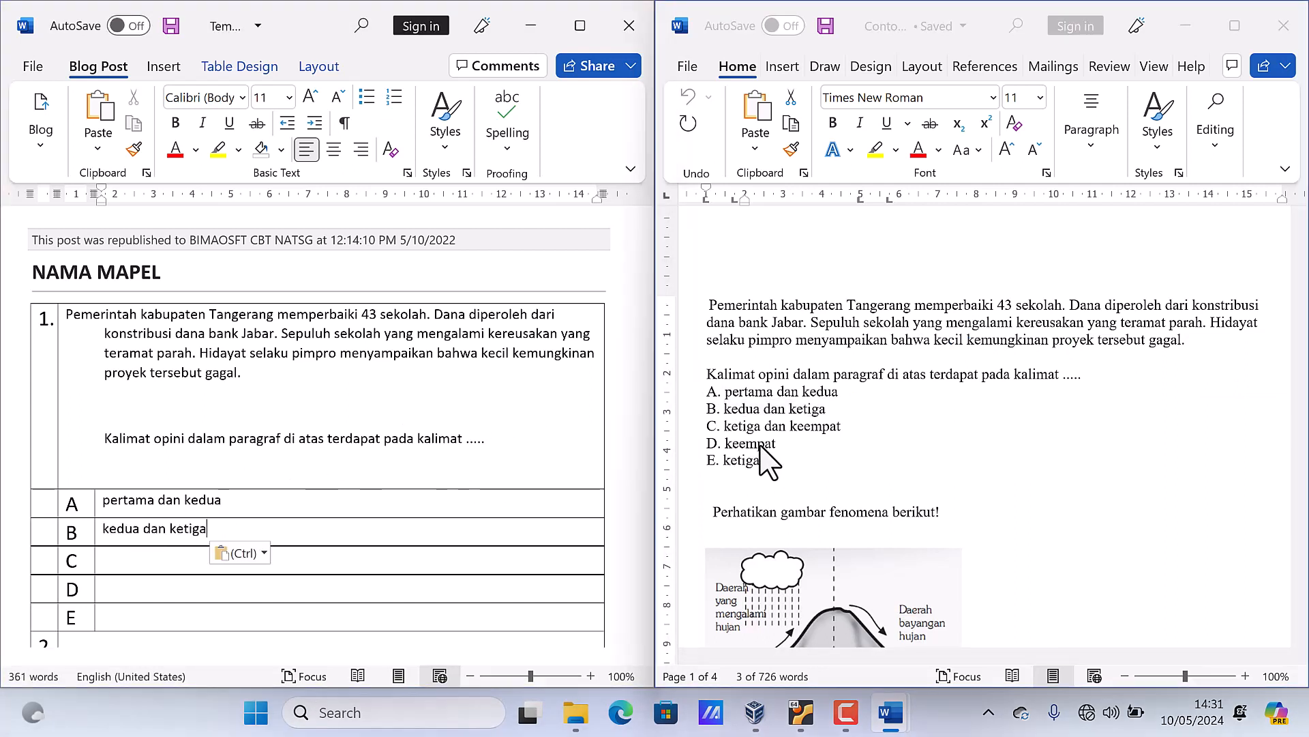
pyautogui.moveTo(725, 426); pyautogui.dragTo(842, 426)
pyautogui.hotkey('ctrl', 'c')
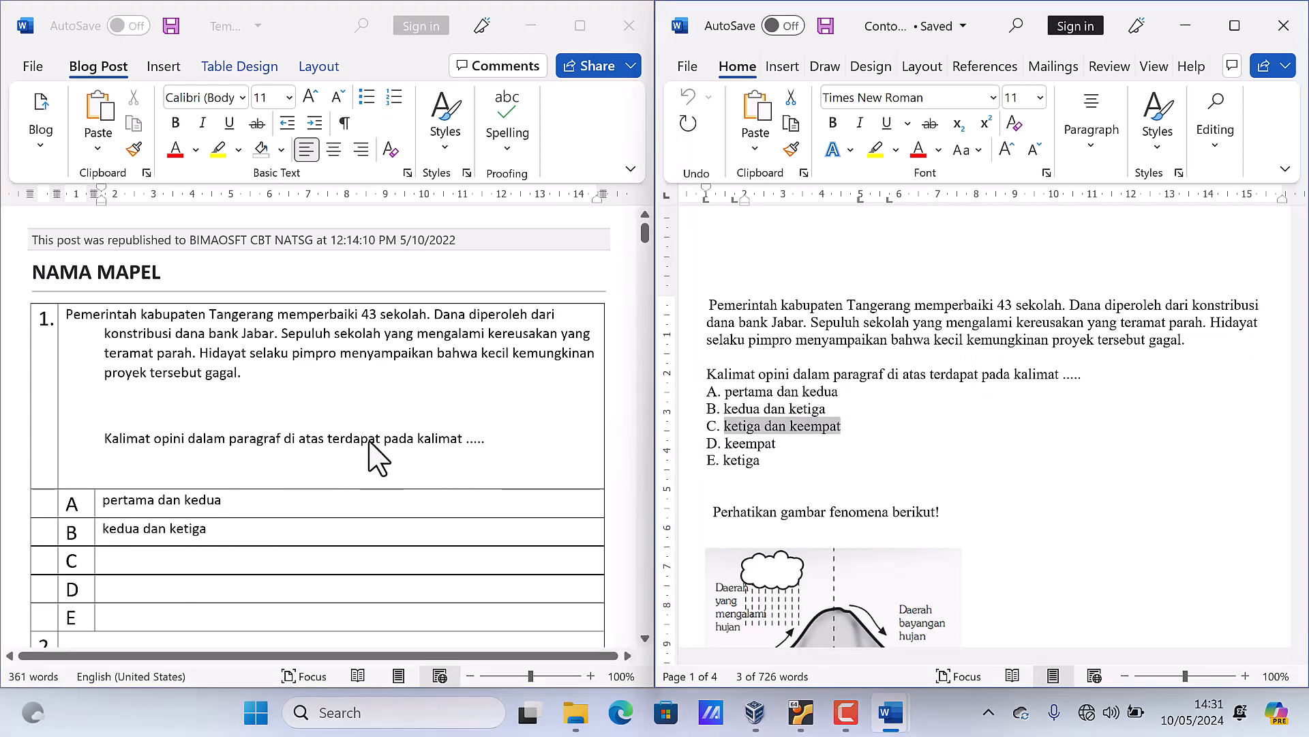
pyautogui.click(129, 568)
pyautogui.hotkey('ctrl', 'v')
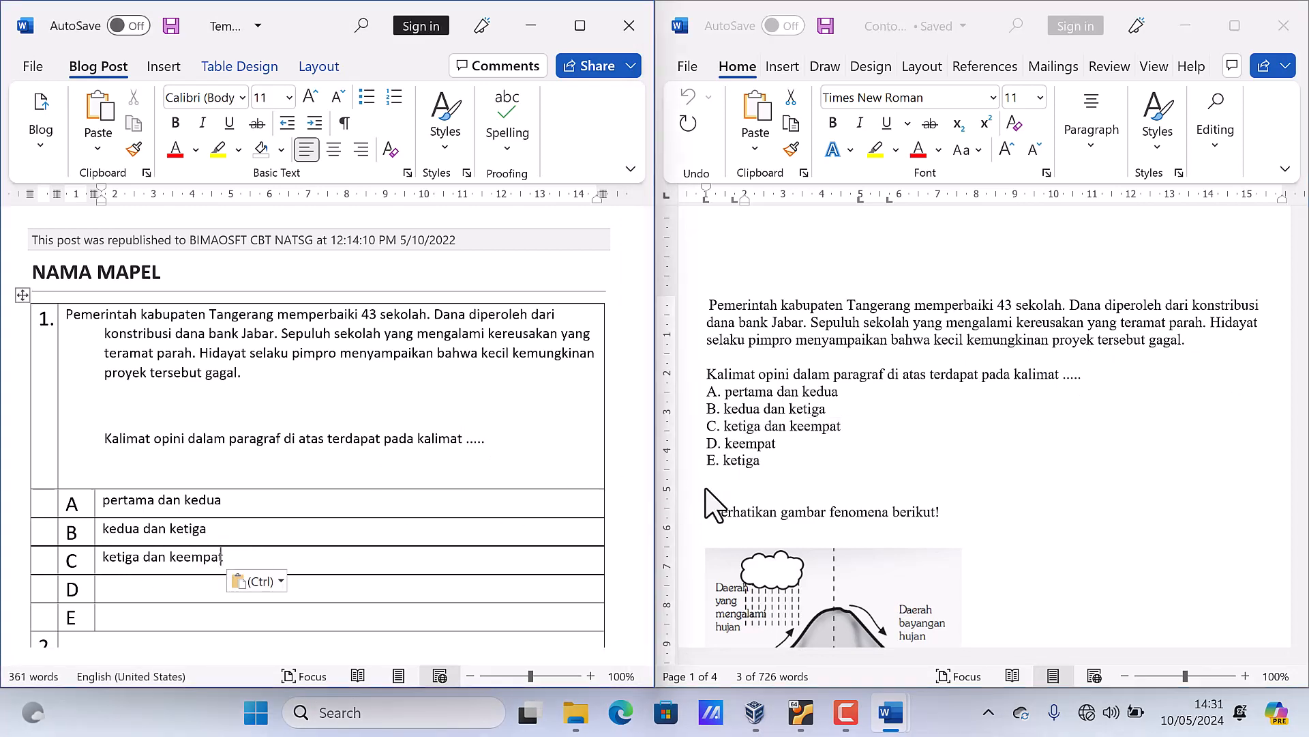
# Copy answer option "keempat" from Contoh Soal into row D of question 1 in the template
pyautogui.click(758, 443)
pyautogui.tripleClick(758, 443)
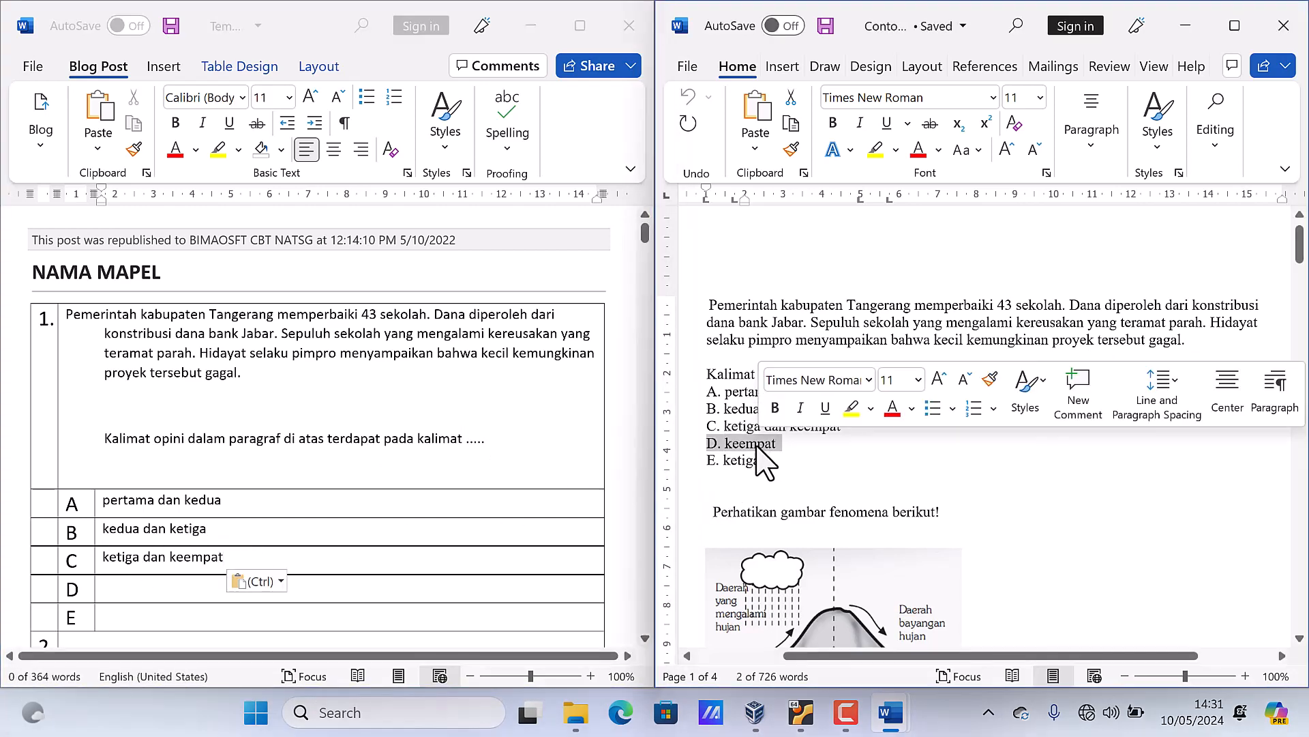
pyautogui.click(756, 444)
pyautogui.tripleClick(758, 444)
pyautogui.doubleClick(758, 443)
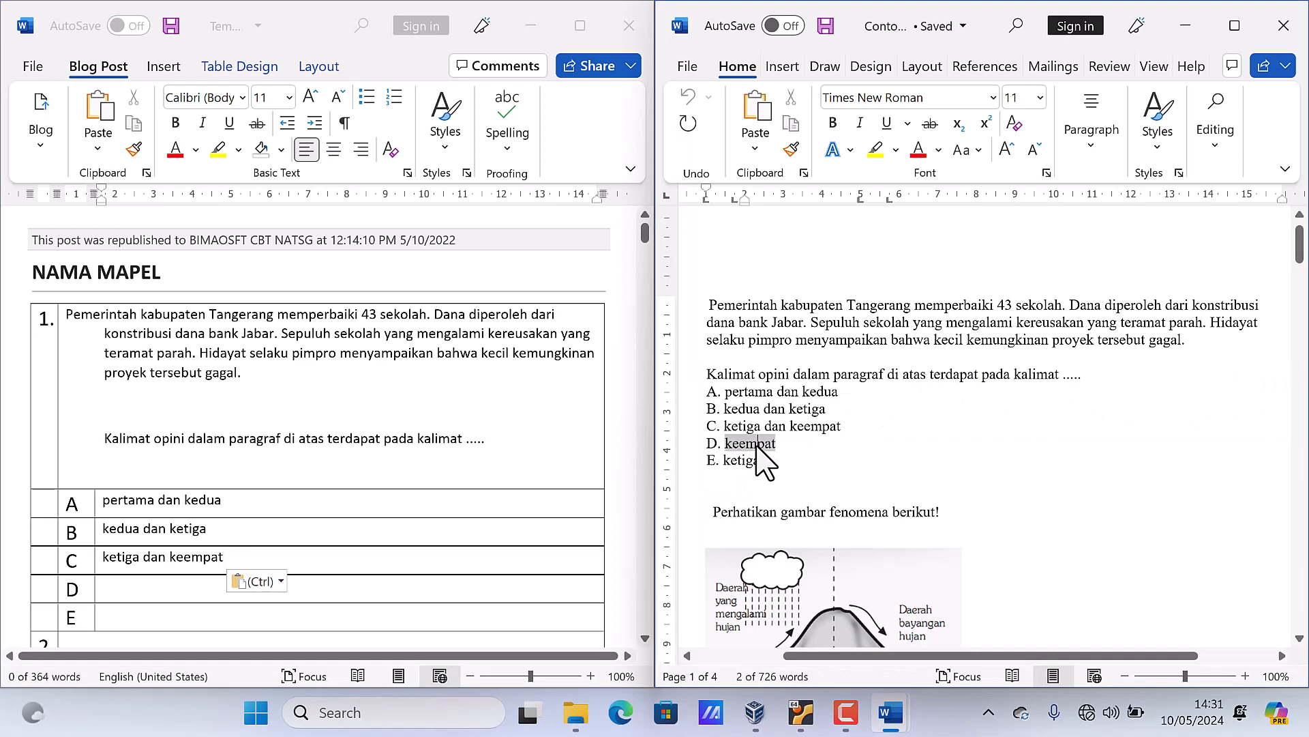
pyautogui.hotkey('ctrl', 'c')
pyautogui.click(121, 588)
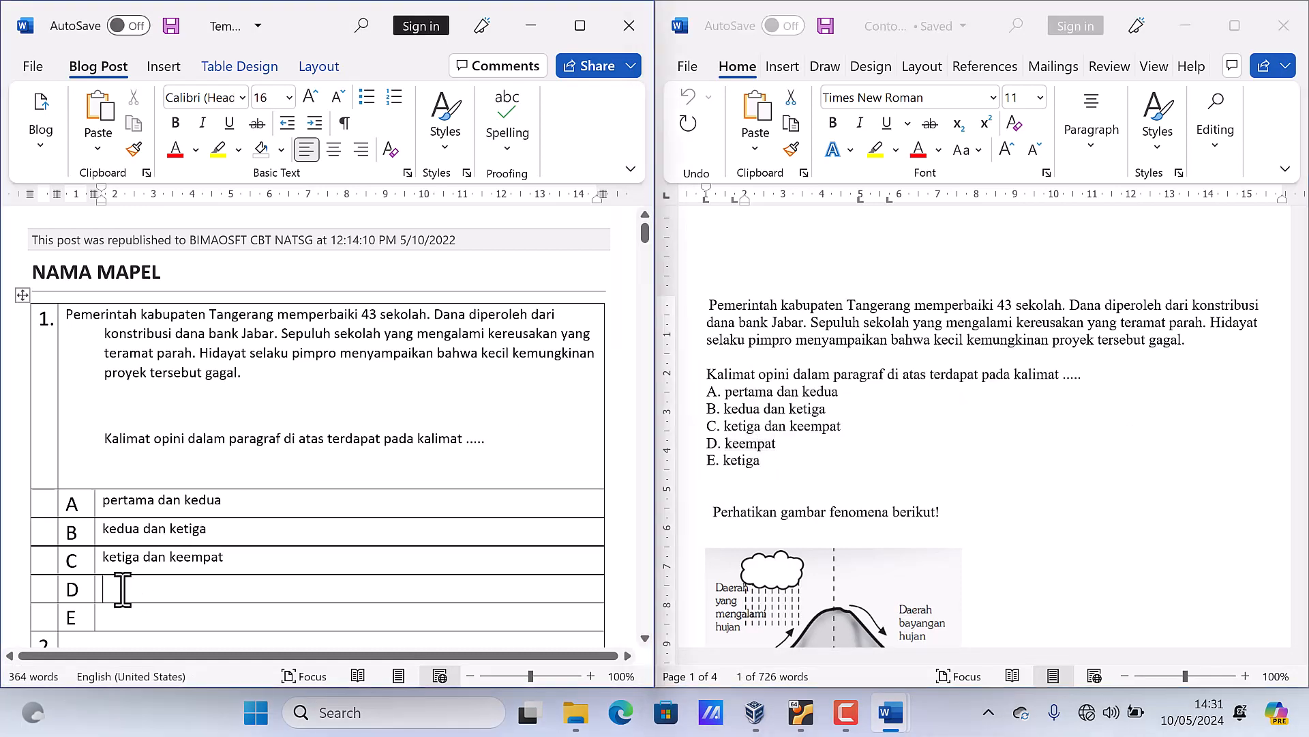
pyautogui.hotkey('ctrl', 'v')
# Copy answer option "ketiga" from Contoh Soal into row E of question 1 in the template
pyautogui.click(738, 460)
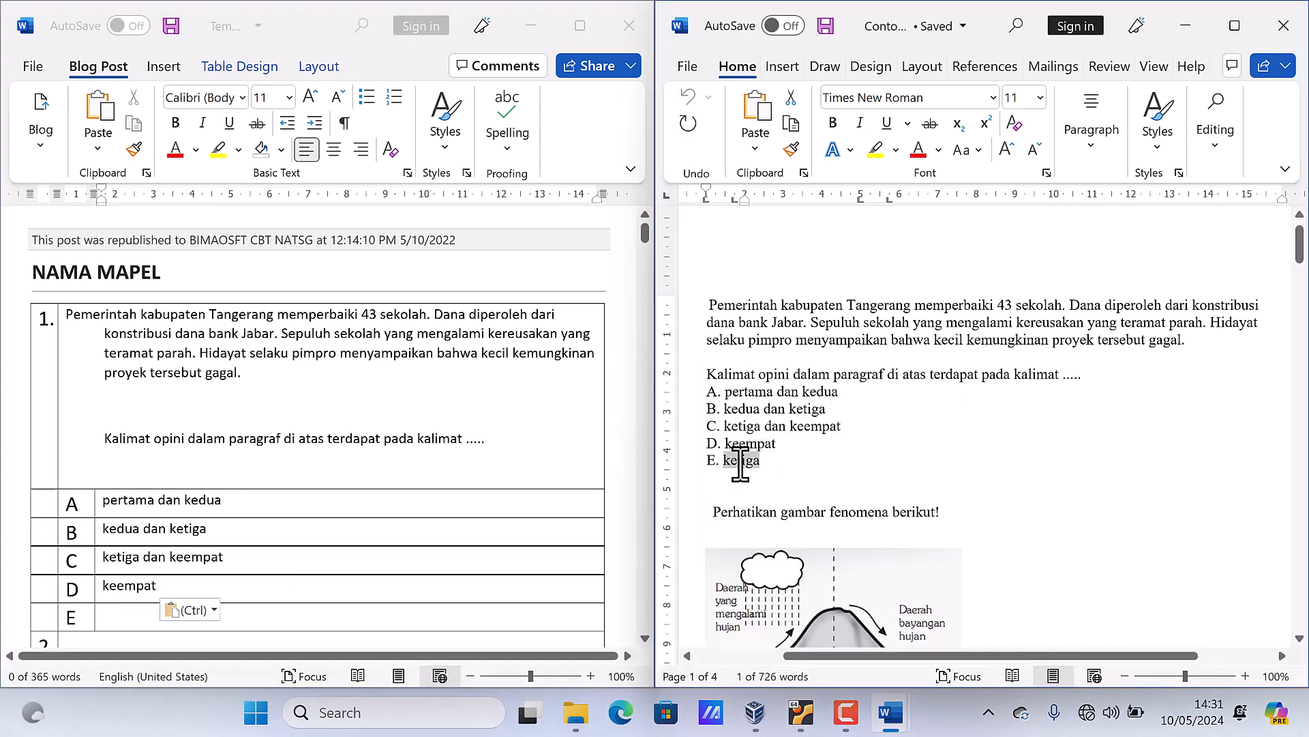
pyautogui.doubleClick(740, 461)
pyautogui.hotkey('ctrl', 'c')
pyautogui.click(119, 617)
pyautogui.hotkey('ctrl', 'v')
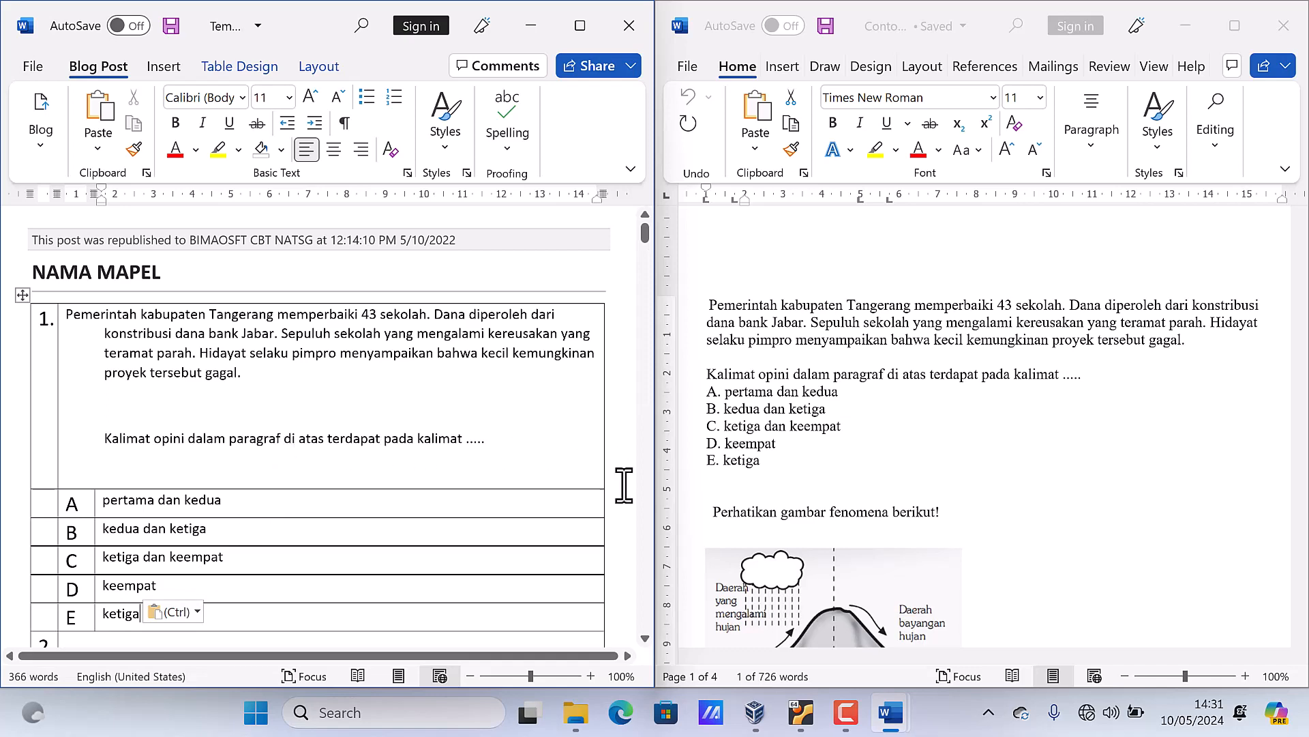
# Bring question 2 of Contoh Soal into view and delete the whole question text from the template's question 1 row
pyautogui.scroll(-3, 848, 503)
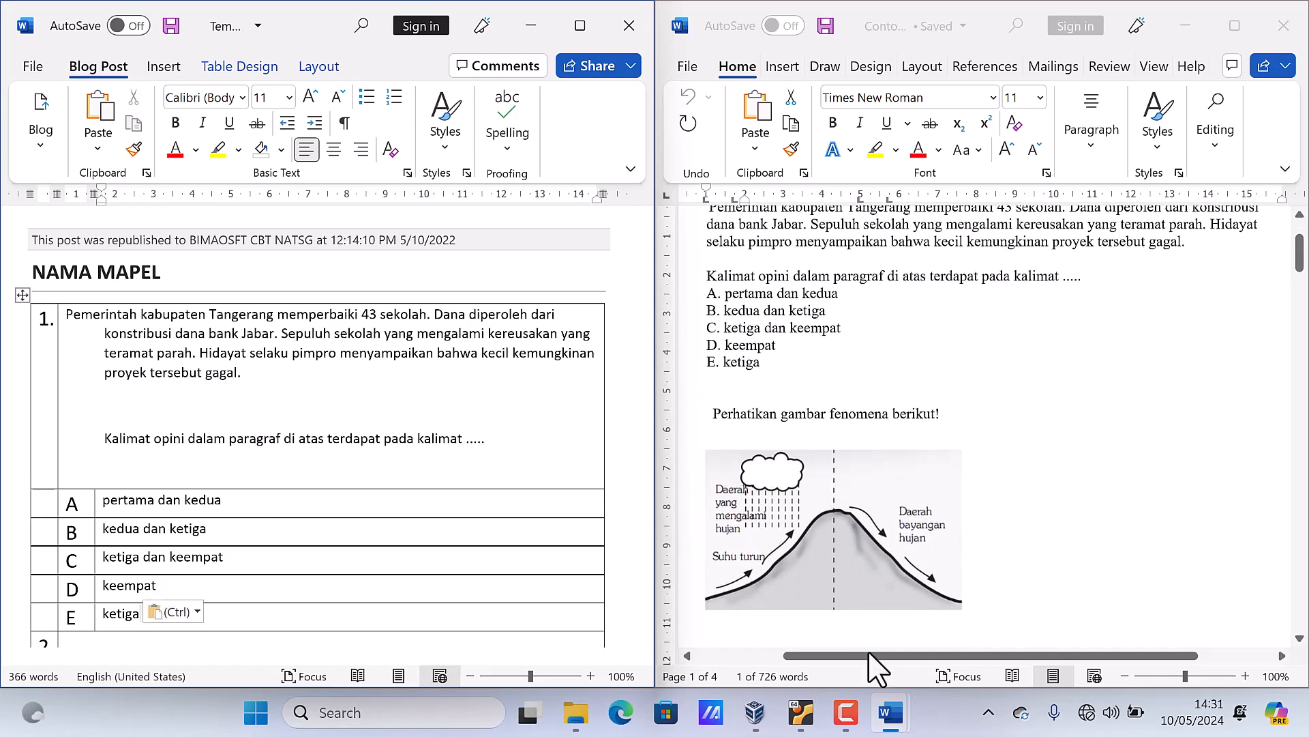
pyautogui.moveTo(870, 655); pyautogui.dragTo(785, 654)
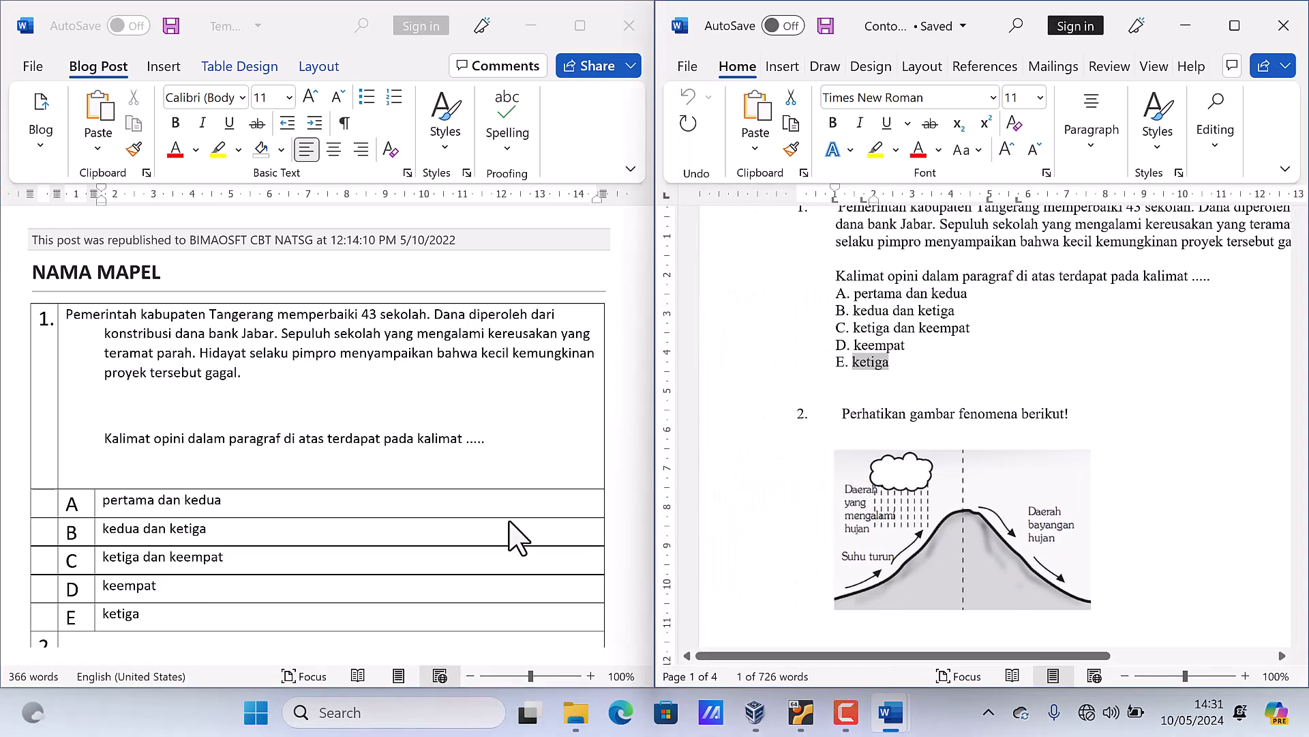
pyautogui.scroll(-3, 915, 342)
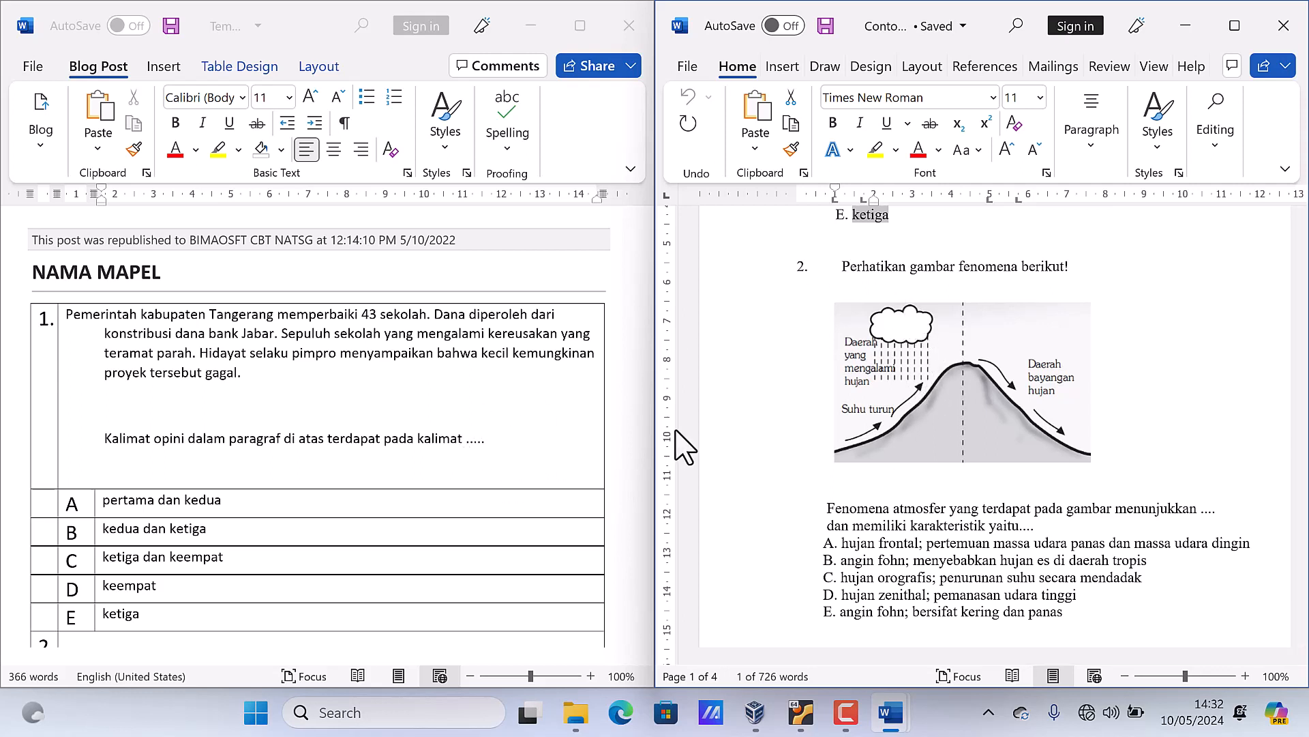
pyautogui.click(512, 461)
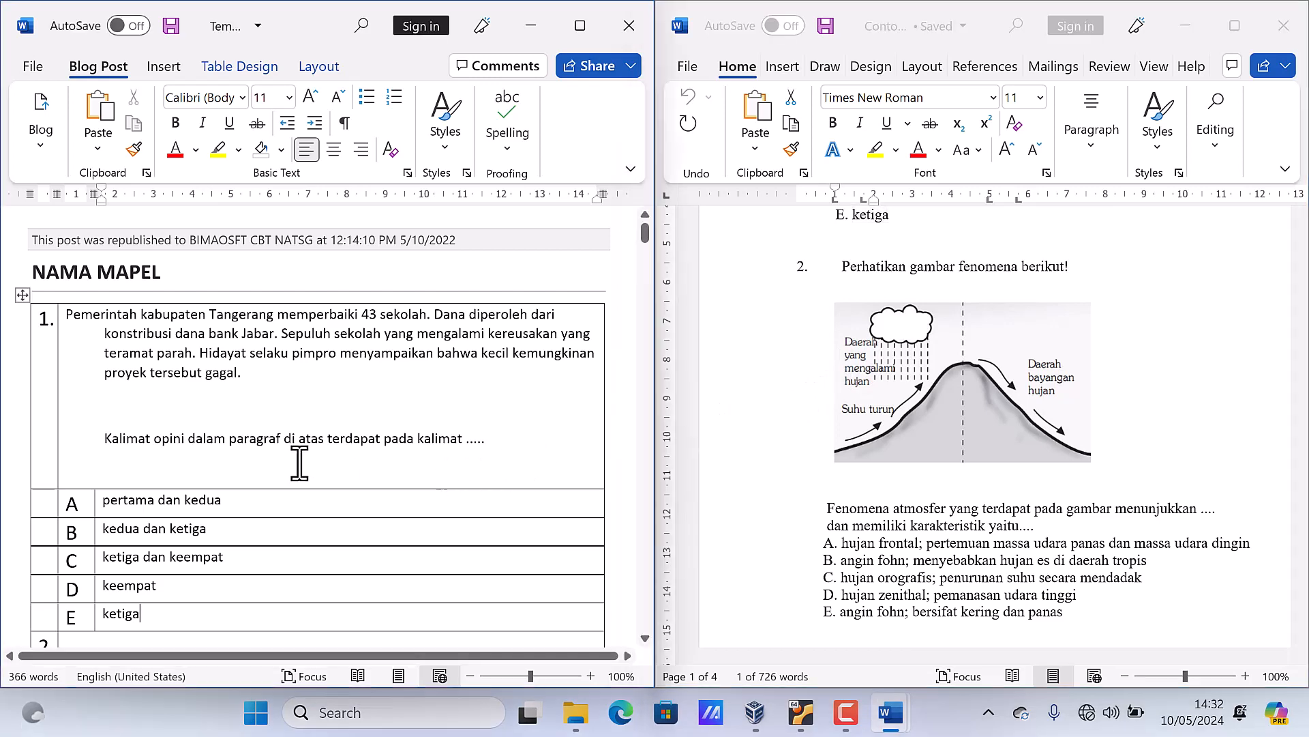
pyautogui.moveTo(300, 464); pyautogui.dragTo(78, 309)
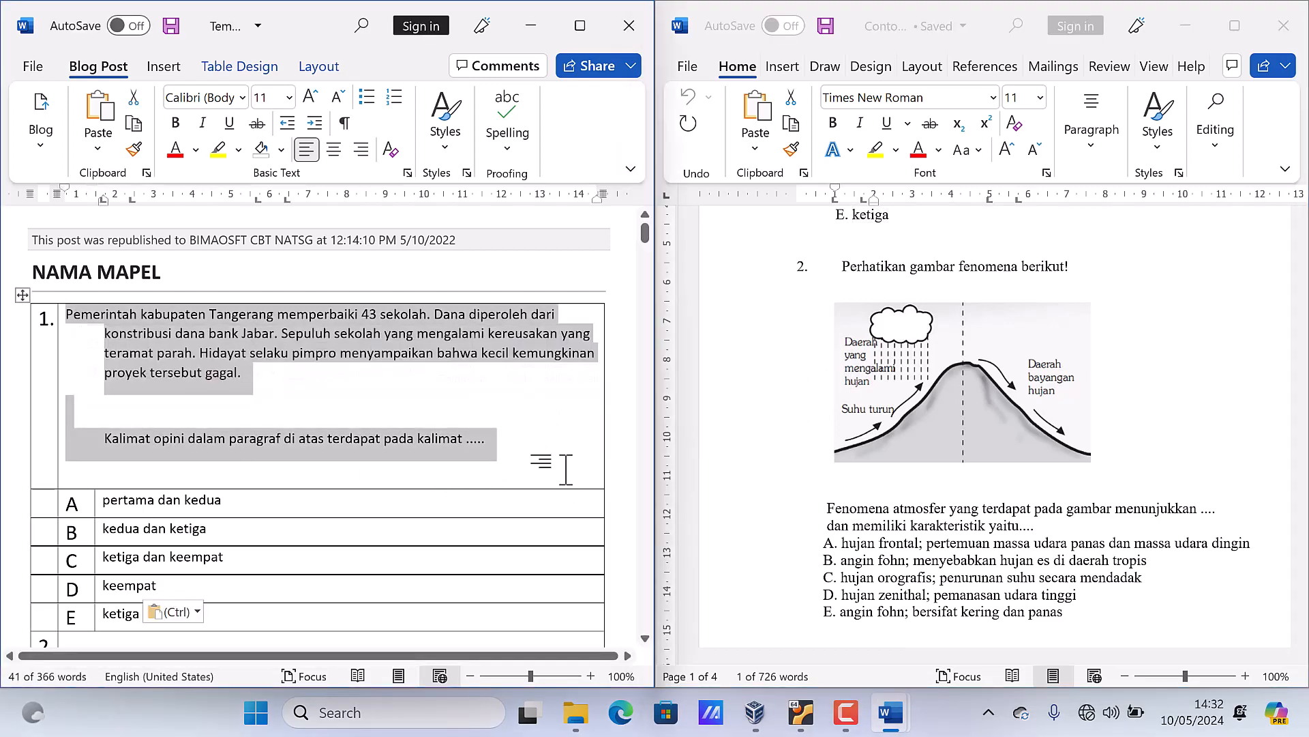
pyautogui.press('Delete')
# Copy the line "Perhatikan gambar fenomena berikut!" from Contoh Soal into the template's question 1 row
pyautogui.click(852, 285)
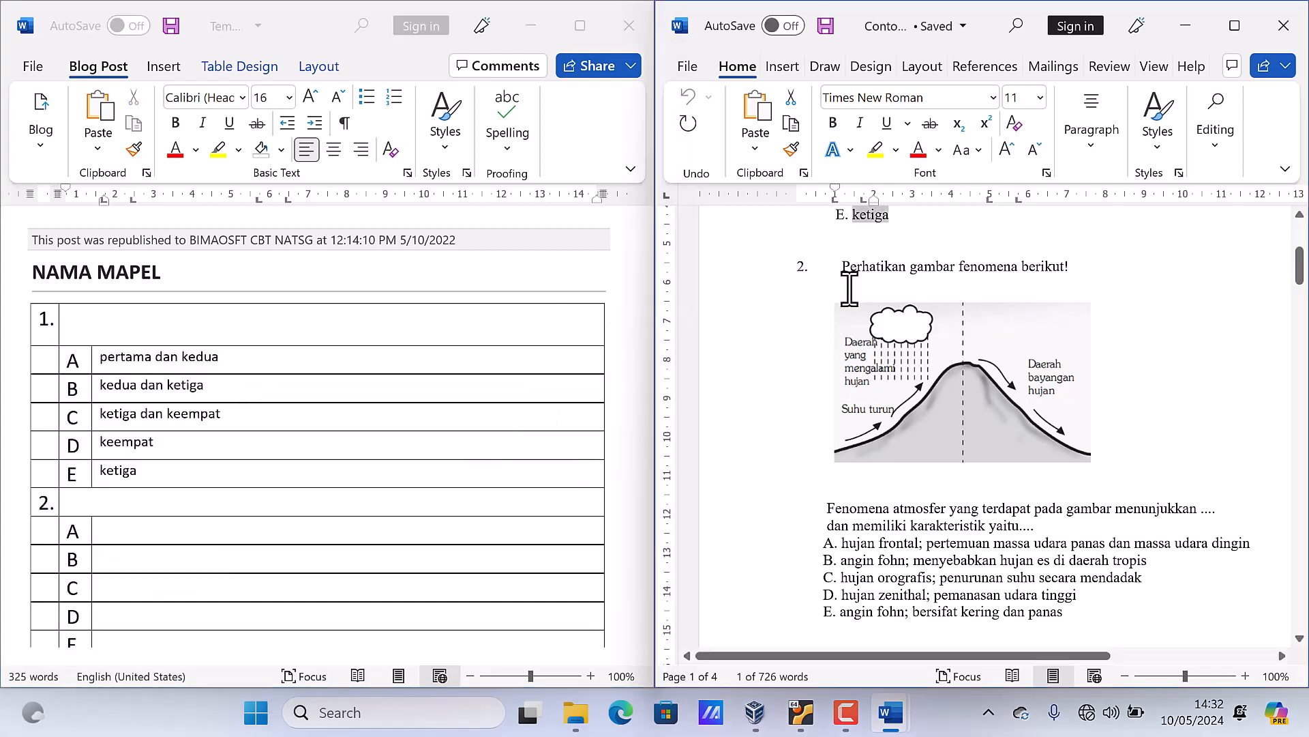
pyautogui.moveTo(844, 268); pyautogui.dragTo(1073, 264)
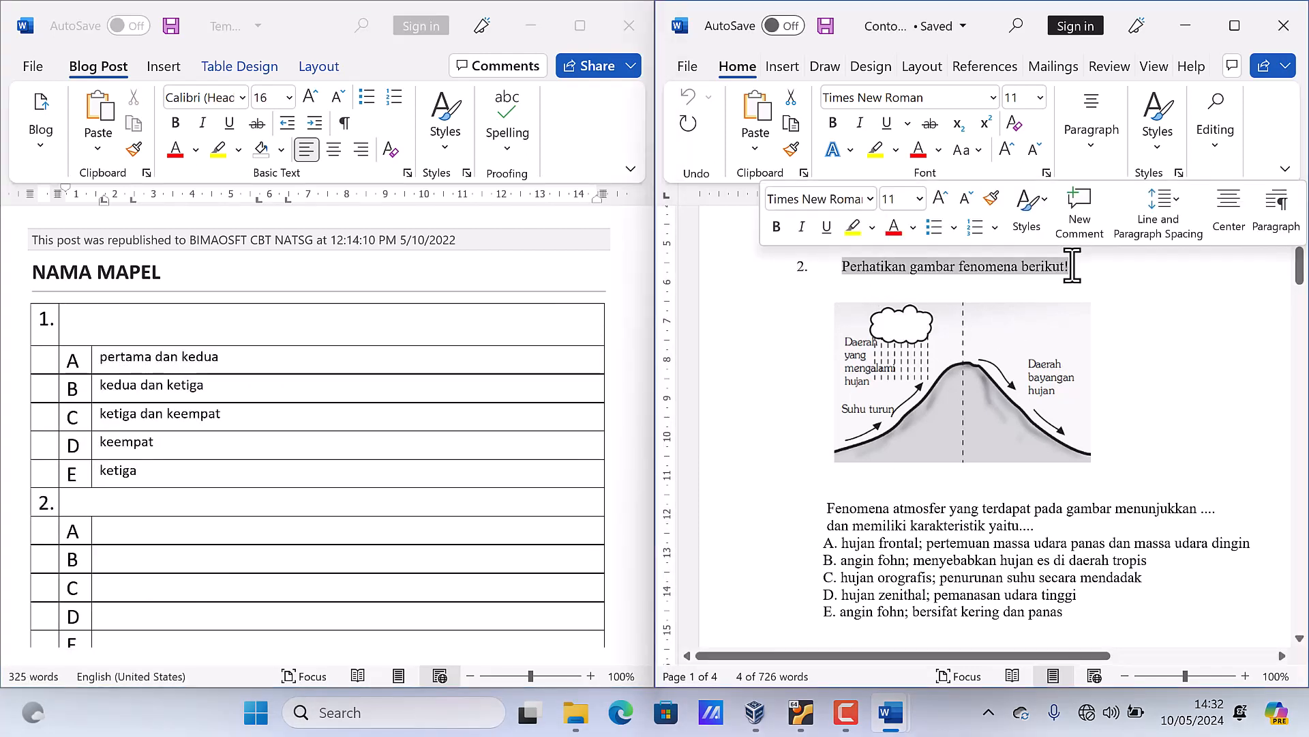
pyautogui.click(95, 317)
pyautogui.hotkey('ctrl', 'v')
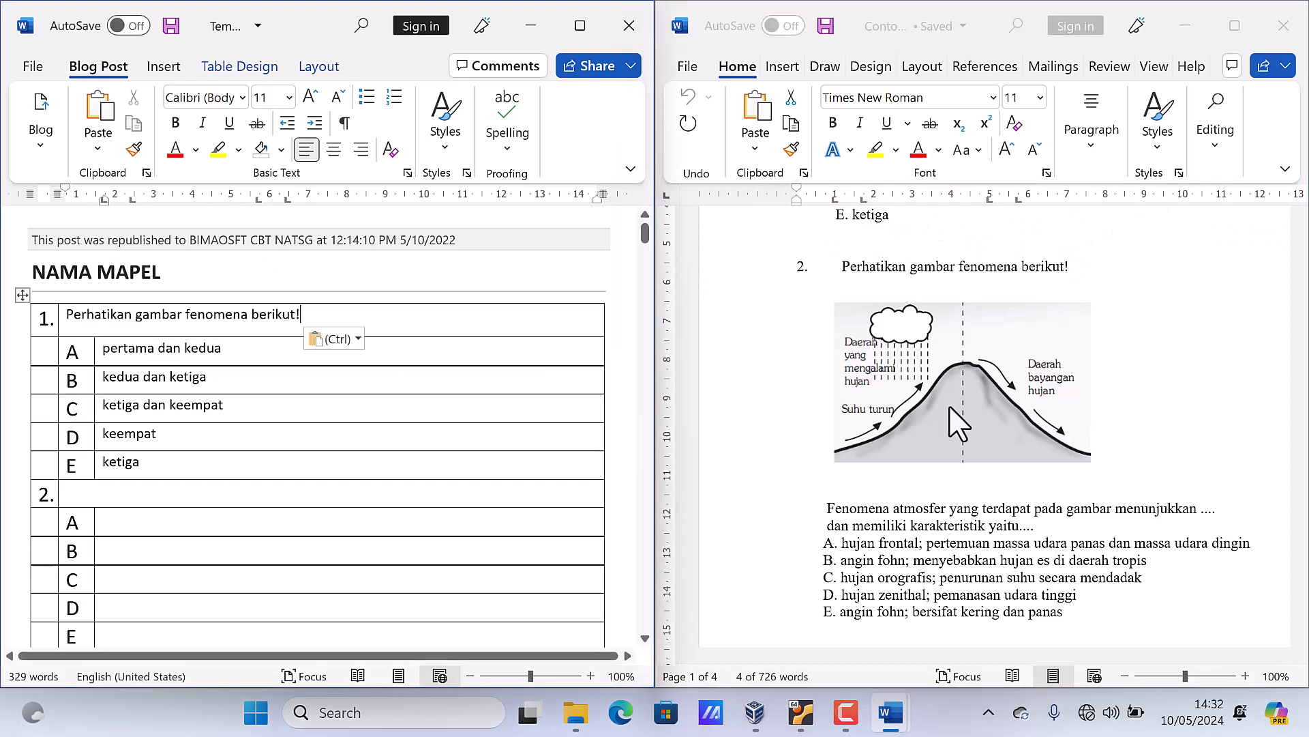
# Copy the mountain rainfall picture from Contoh Soal onto a new line below the question 1 text in the template
pyautogui.click(982, 402)
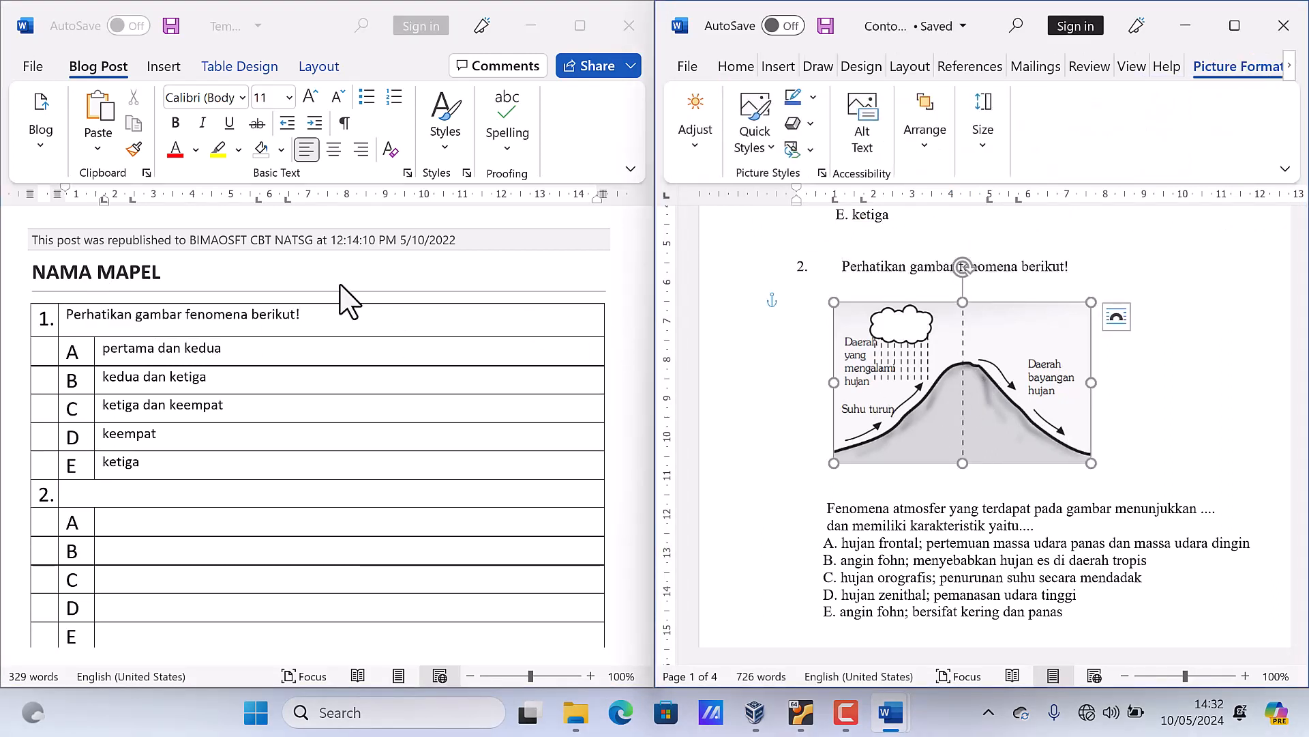
pyautogui.click(319, 315)
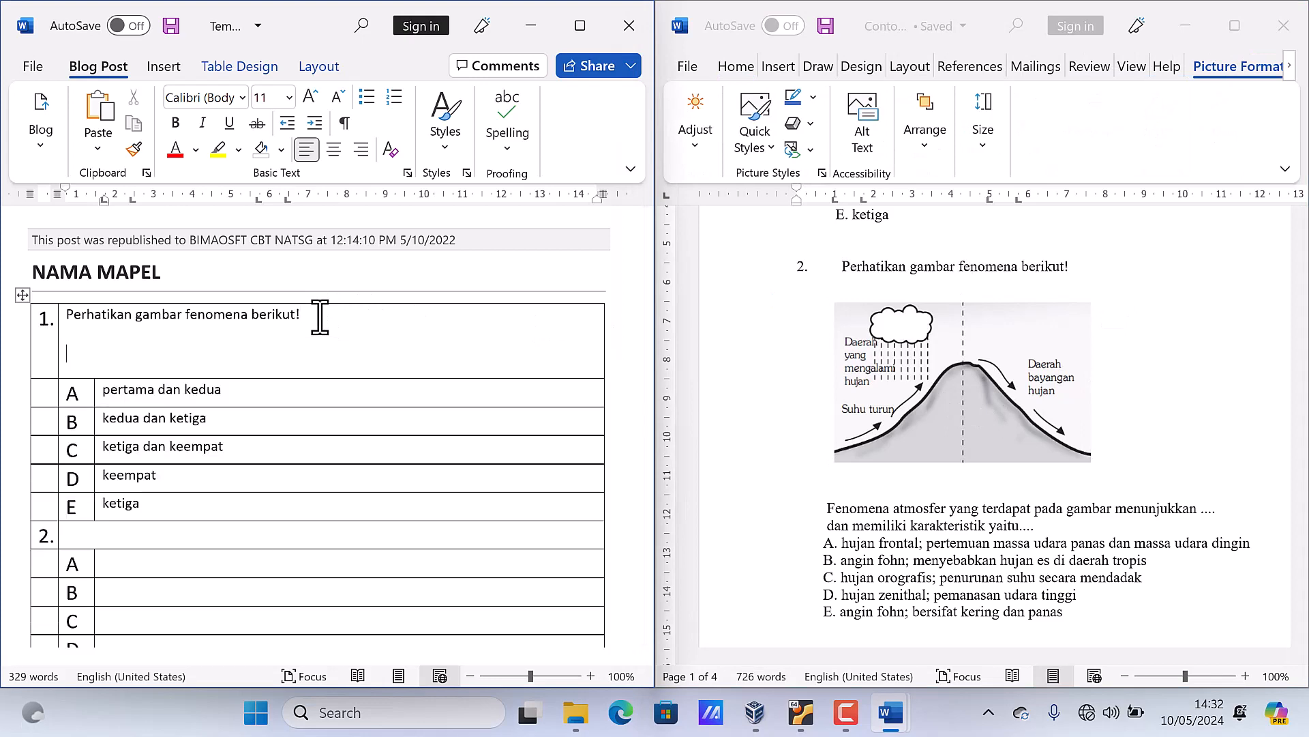
pyautogui.hotkey('ctrl', 'v')
# Select the two-line "Fenomena atmosfer" text in Contoh Soal and try to add a new line beneath the template's picture
pyautogui.click(838, 508)
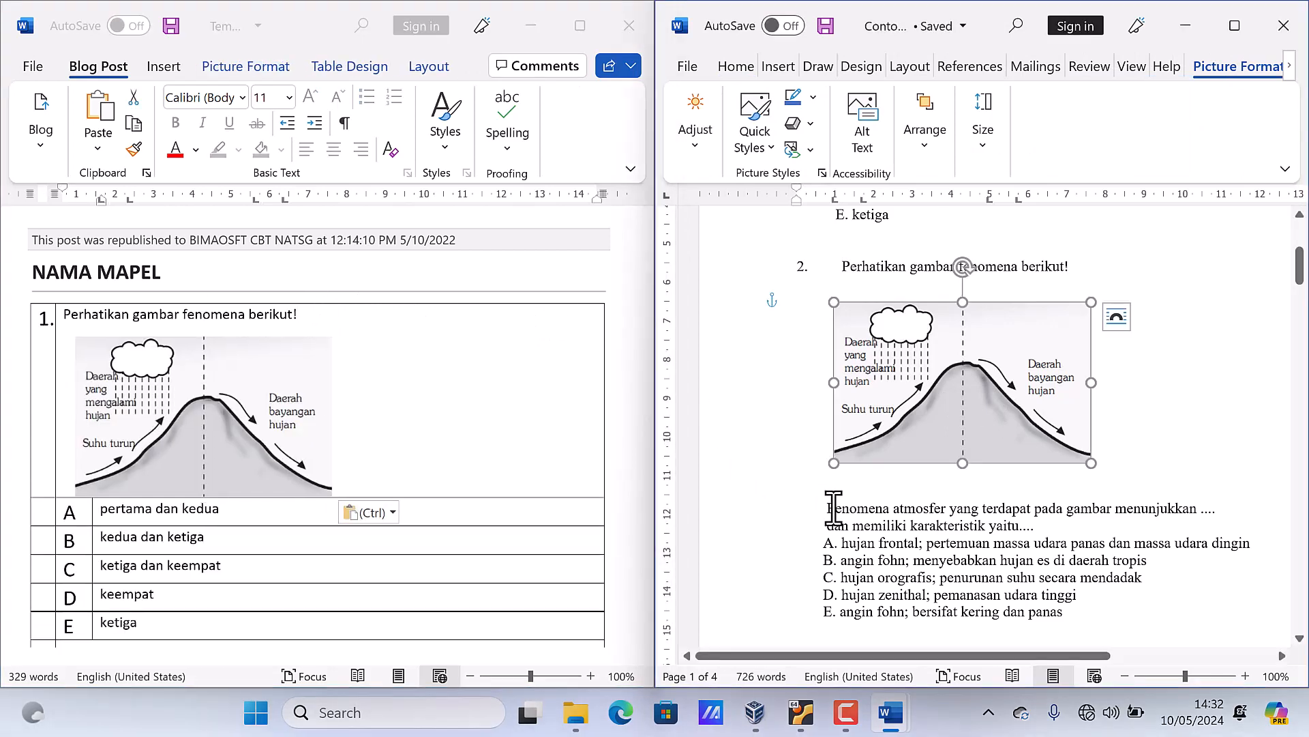
pyautogui.moveTo(838, 508); pyautogui.dragTo(1062, 529)
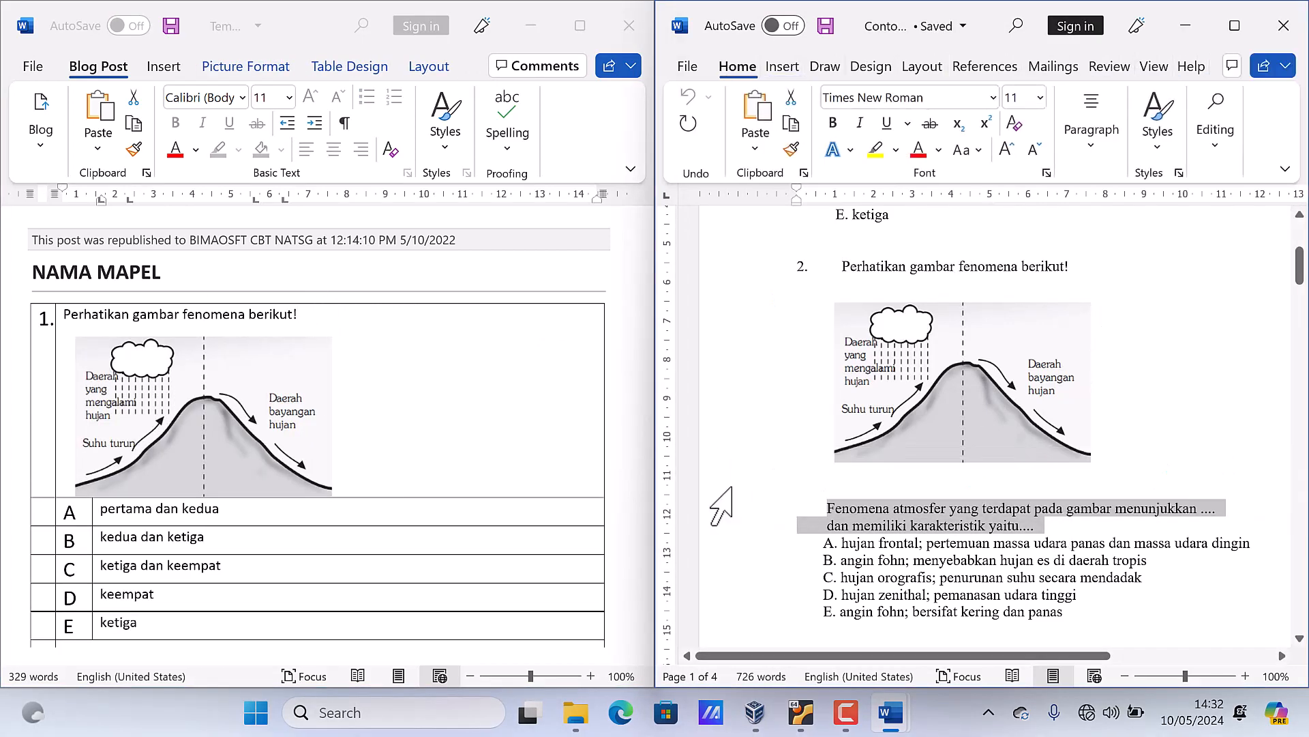
pyautogui.click(362, 485)
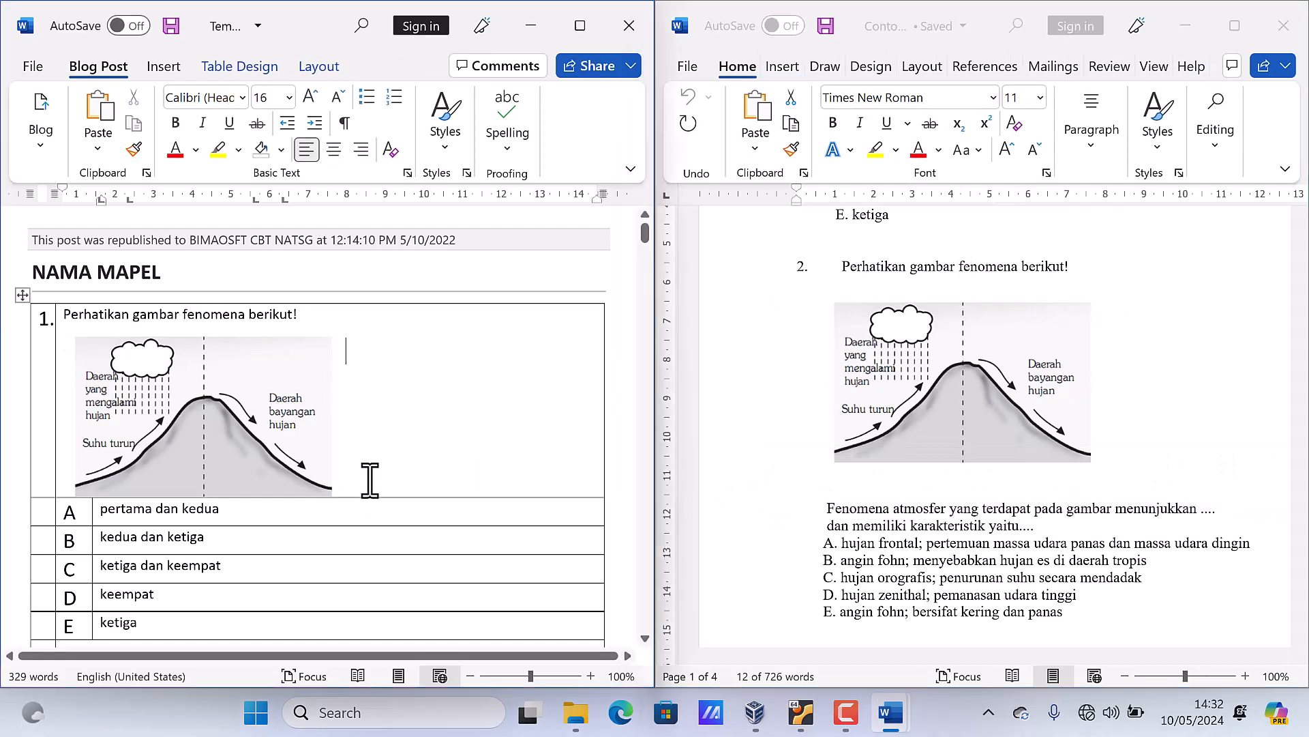
pyautogui.press('Return')
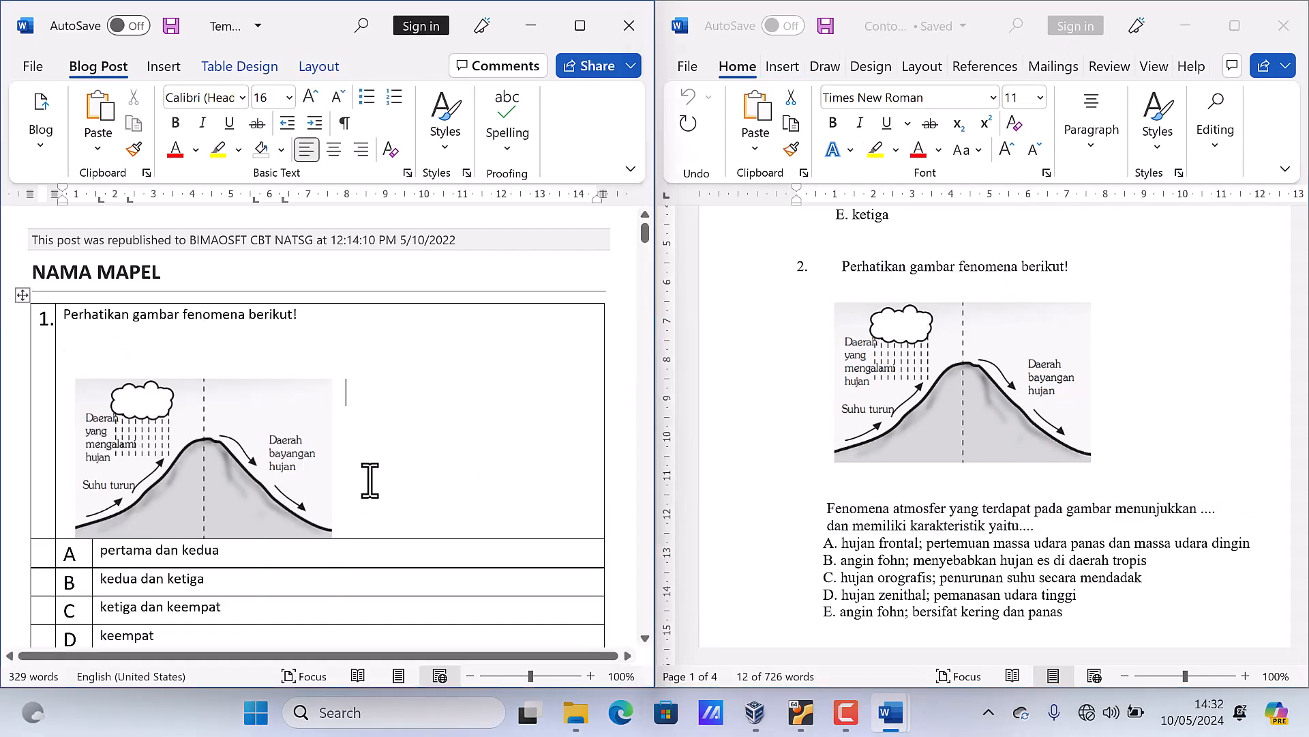
# Set the layout of the rainfall picture in the template to In Line with Text and place the cursor after it
pyautogui.click(253, 478)
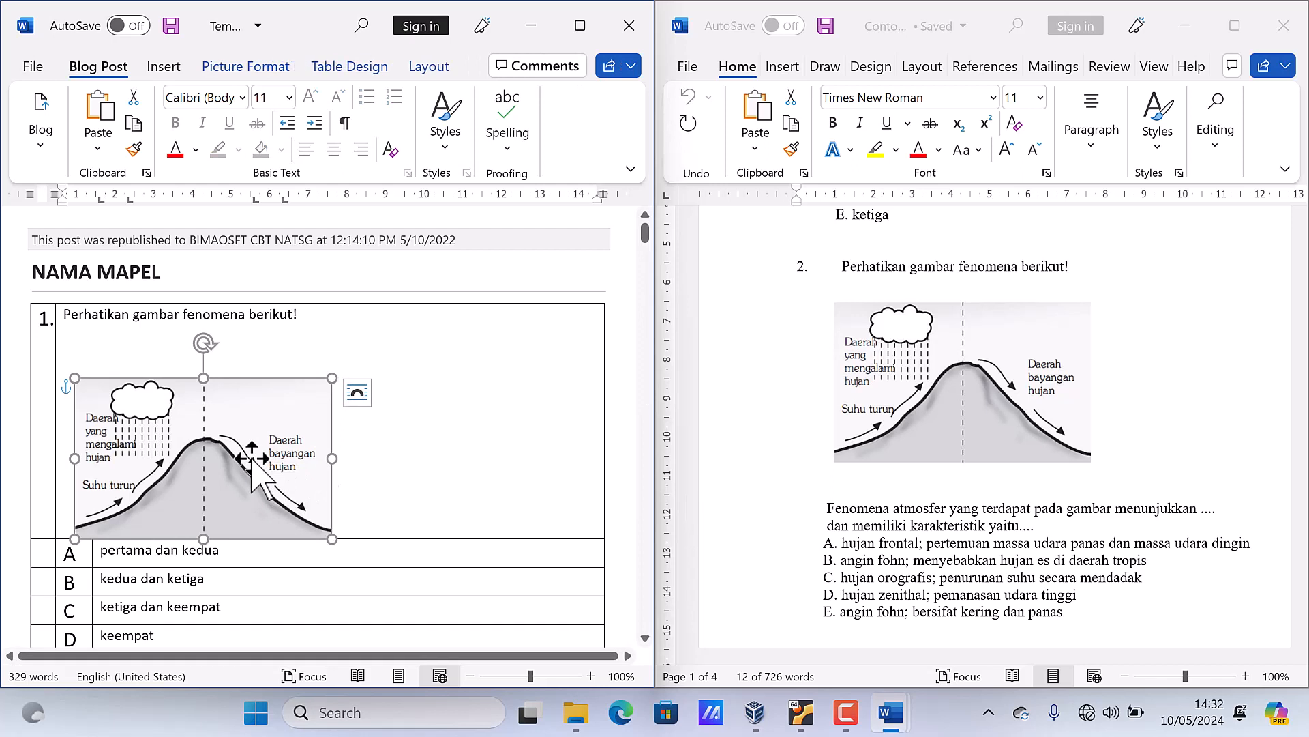
pyautogui.click(357, 394)
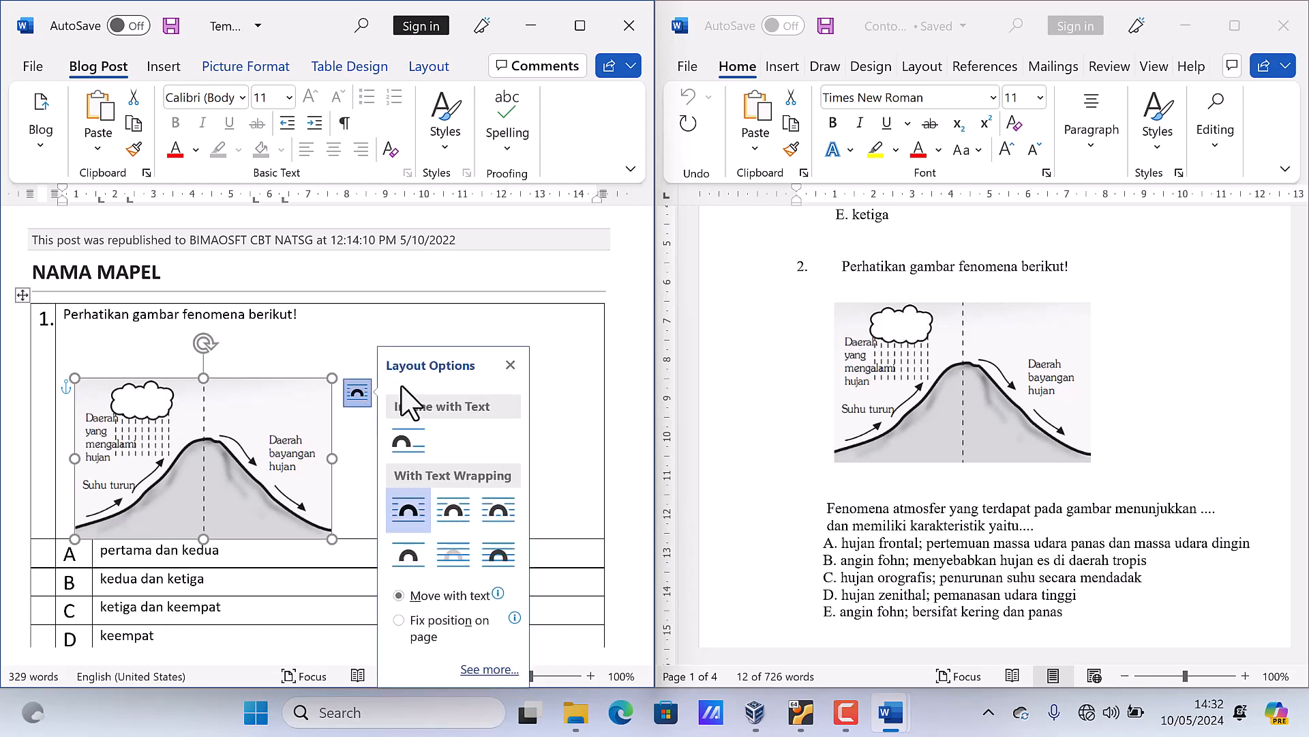
pyautogui.click(421, 442)
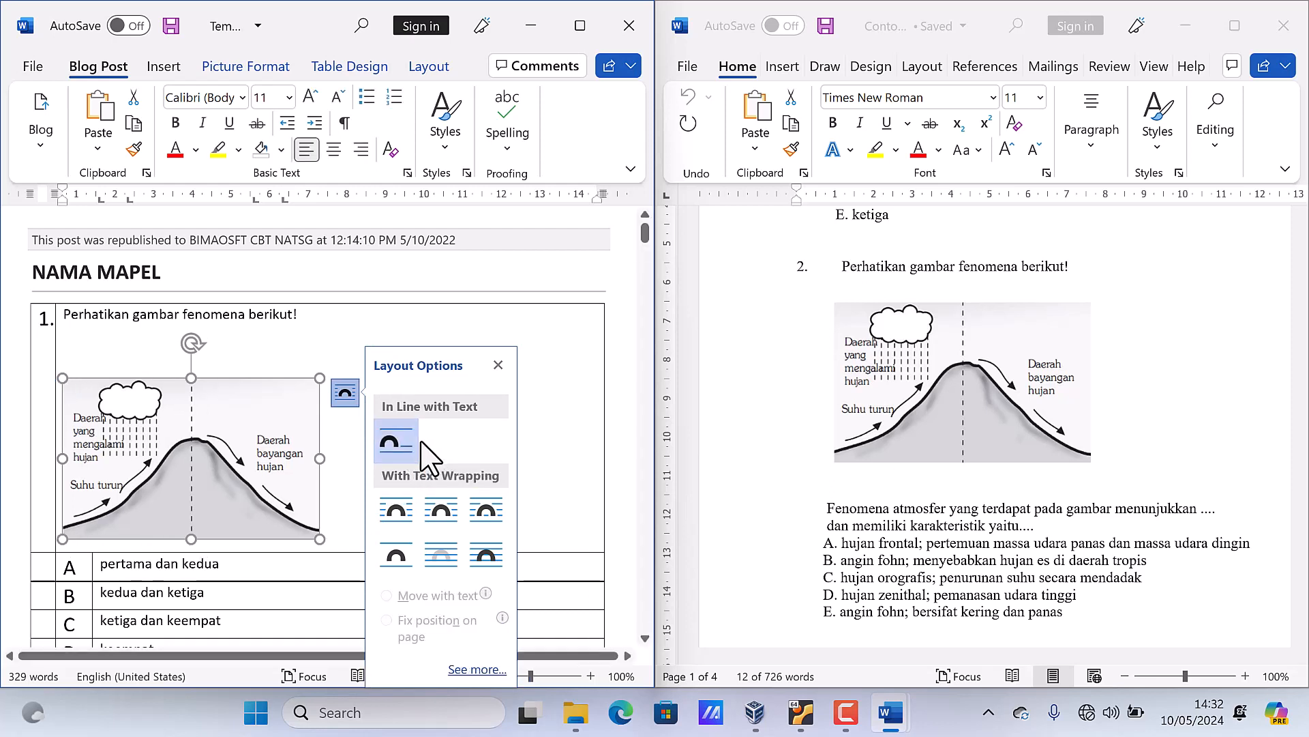
pyautogui.click(345, 528)
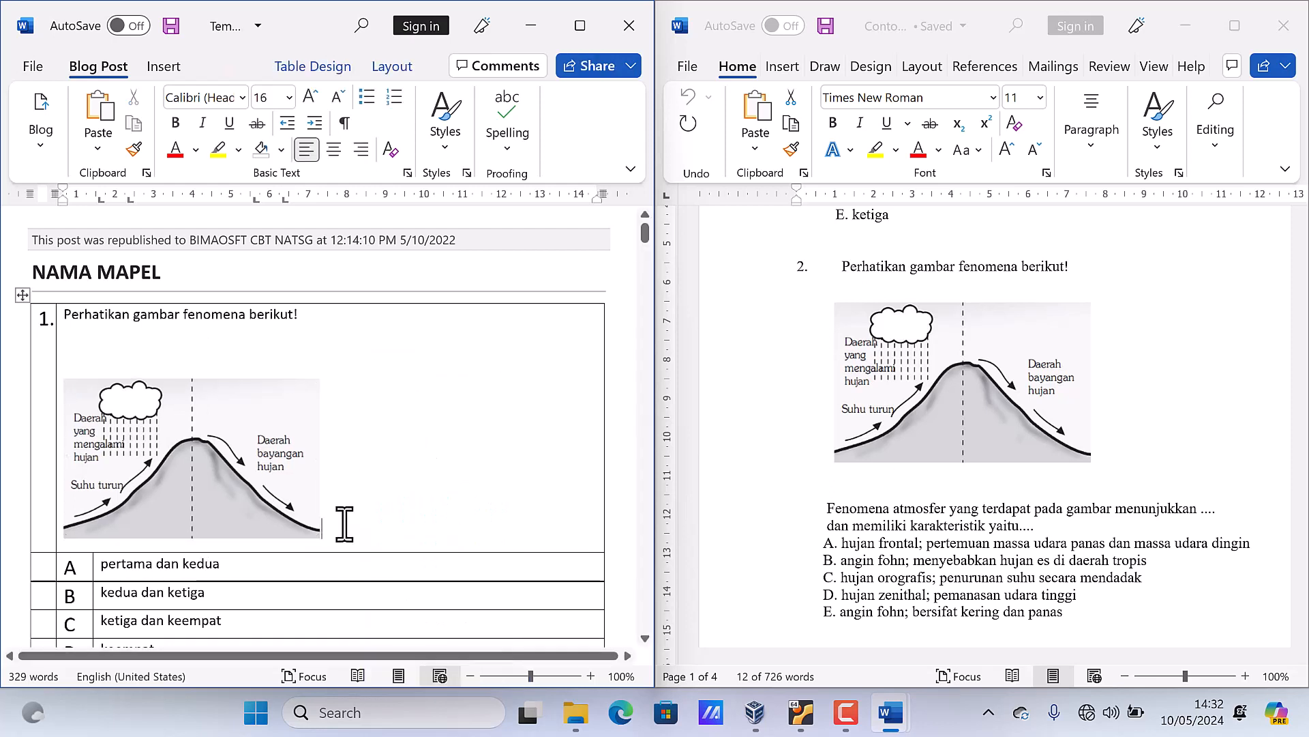
# Add a new line below the picture in question 1 and select the "Fenomena atmosfer" text in Contoh Soal
pyautogui.scroll(-1, 342, 530)
pyautogui.press('Return')
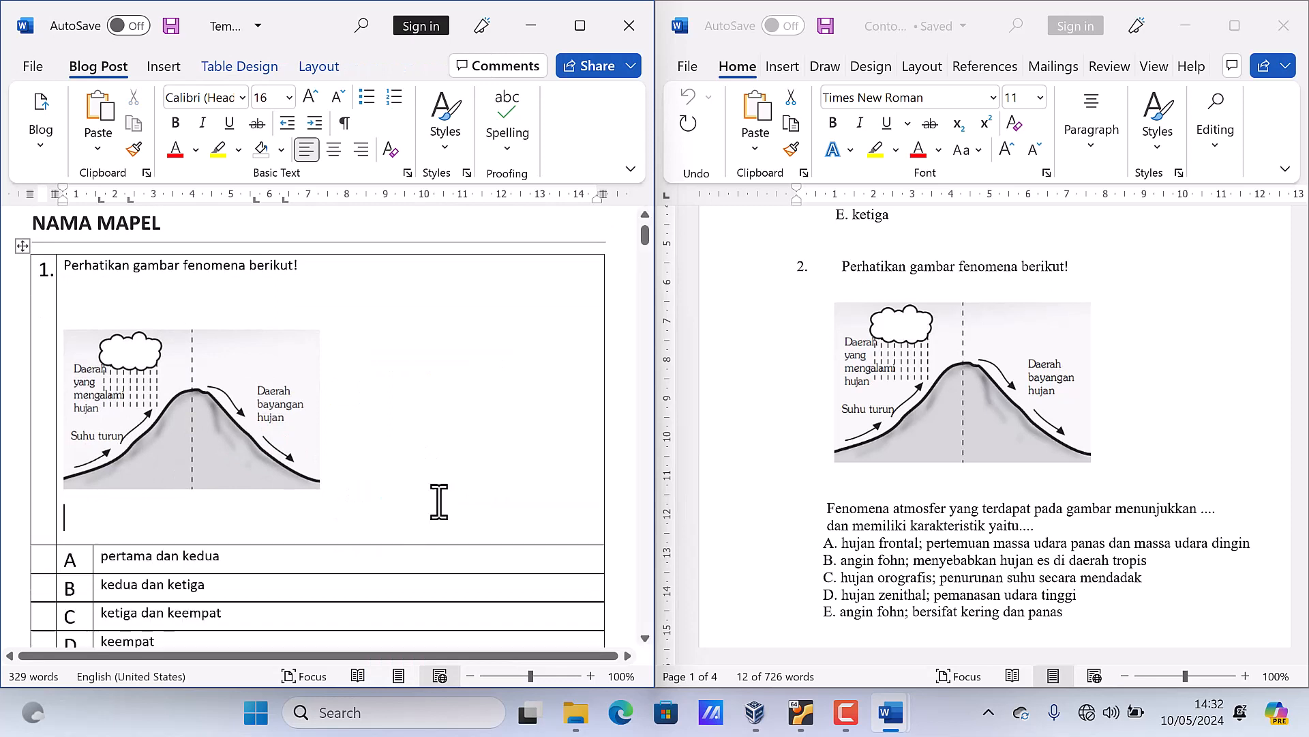
pyautogui.tripleClick(845, 520)
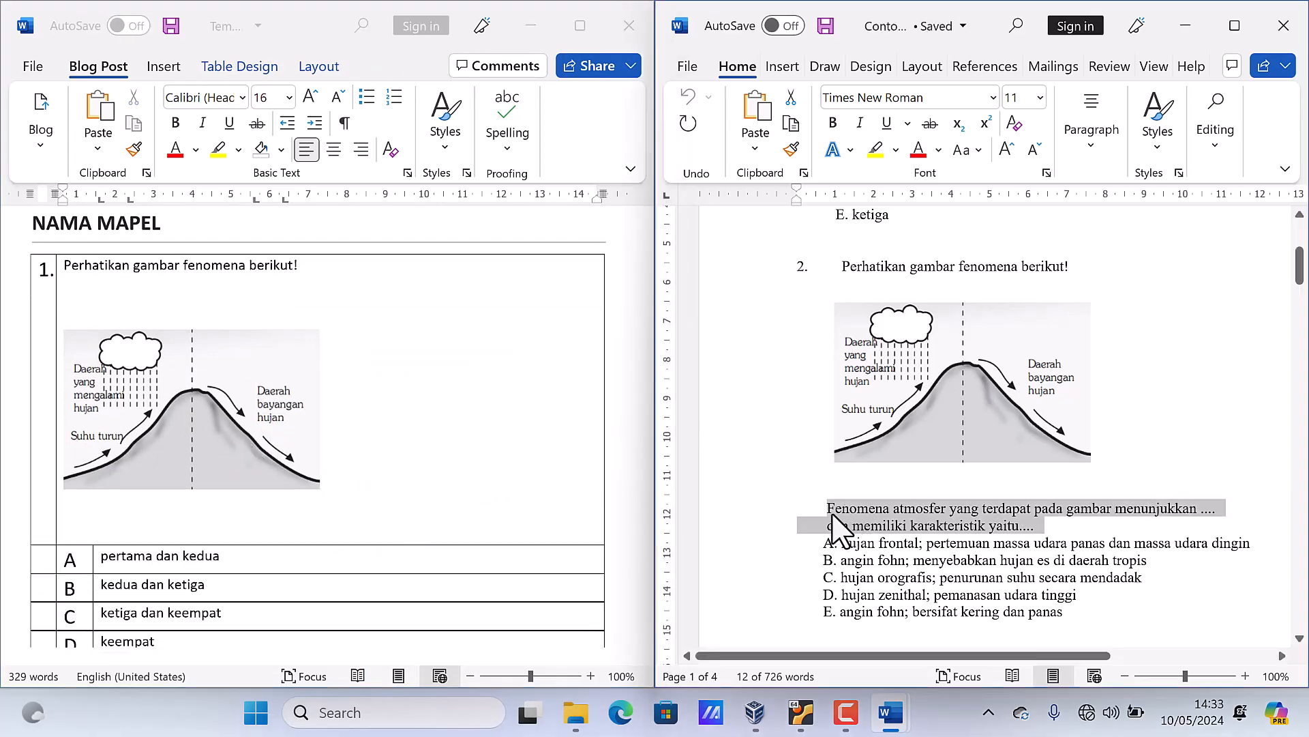
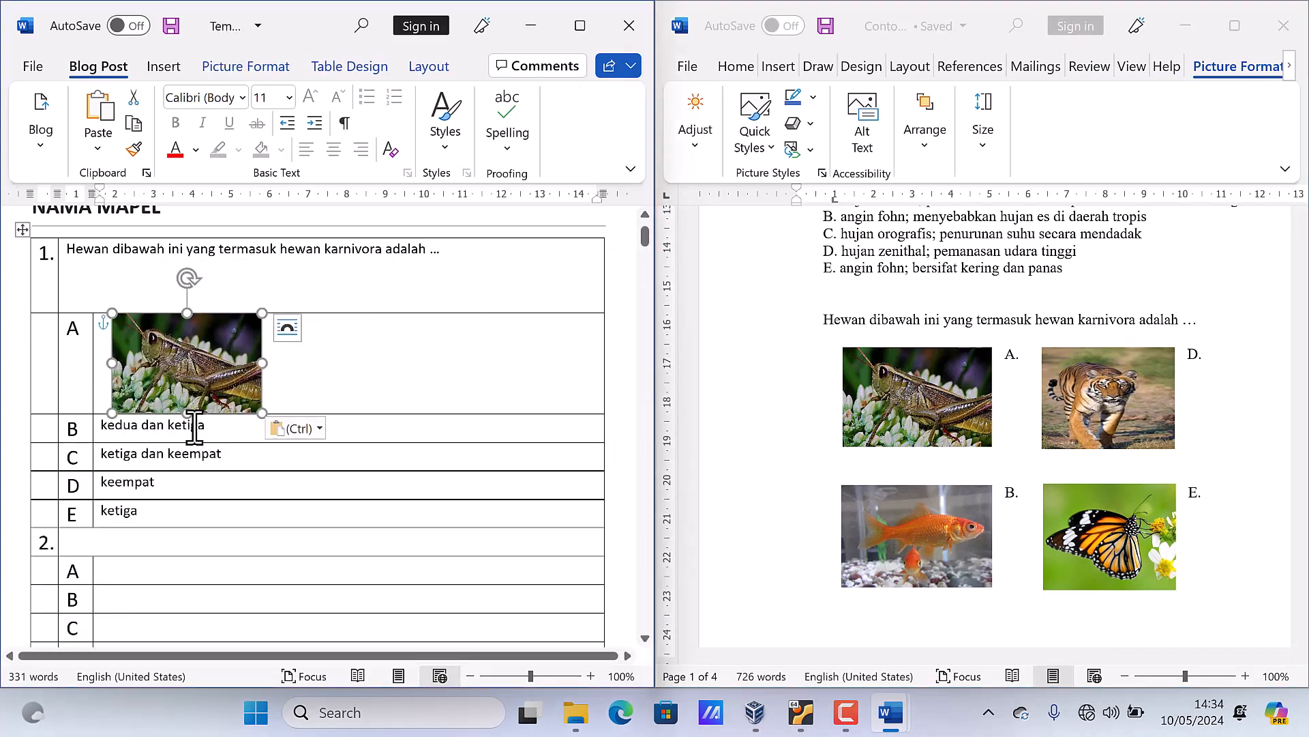
# Replace "kedua dan ketiga" in row B of question 1 with the goldfish picture from Contoh Soal
pyautogui.moveTo(209, 429); pyautogui.dragTo(127, 426)
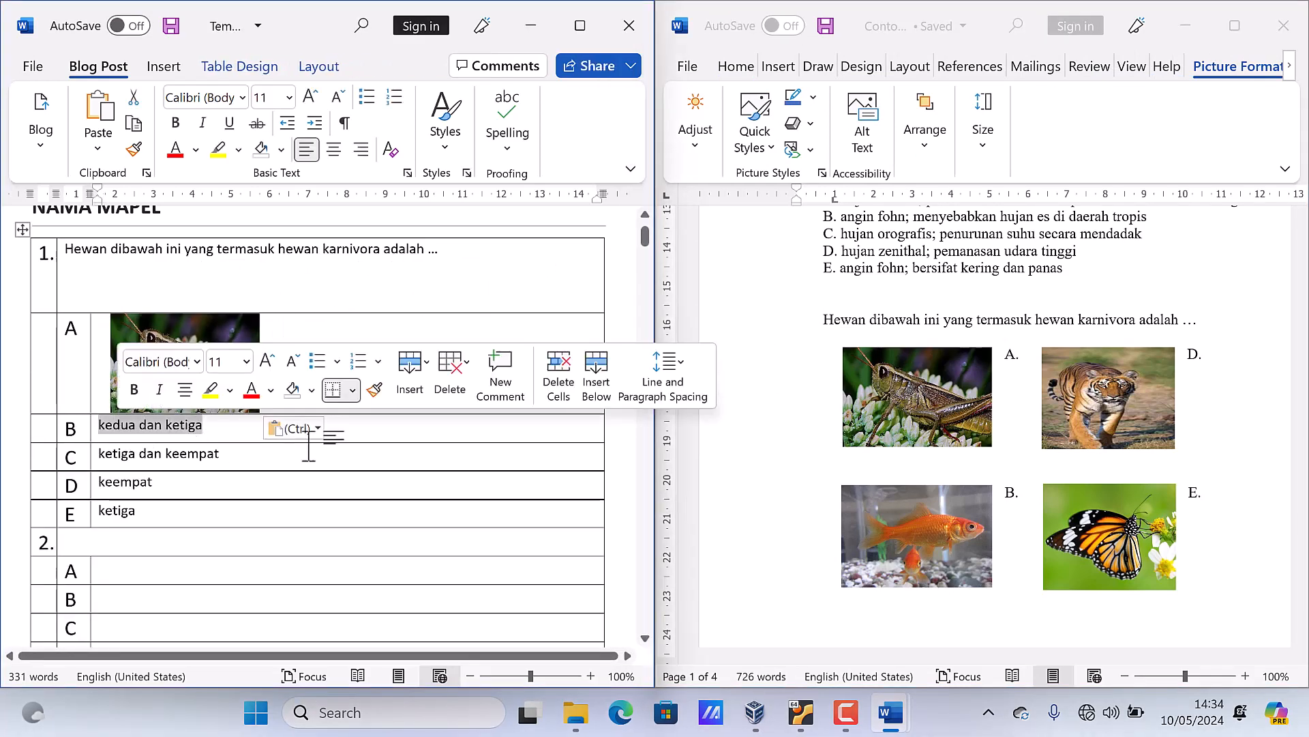
pyautogui.press('Delete')
pyautogui.click(940, 408)
pyautogui.click(876, 529)
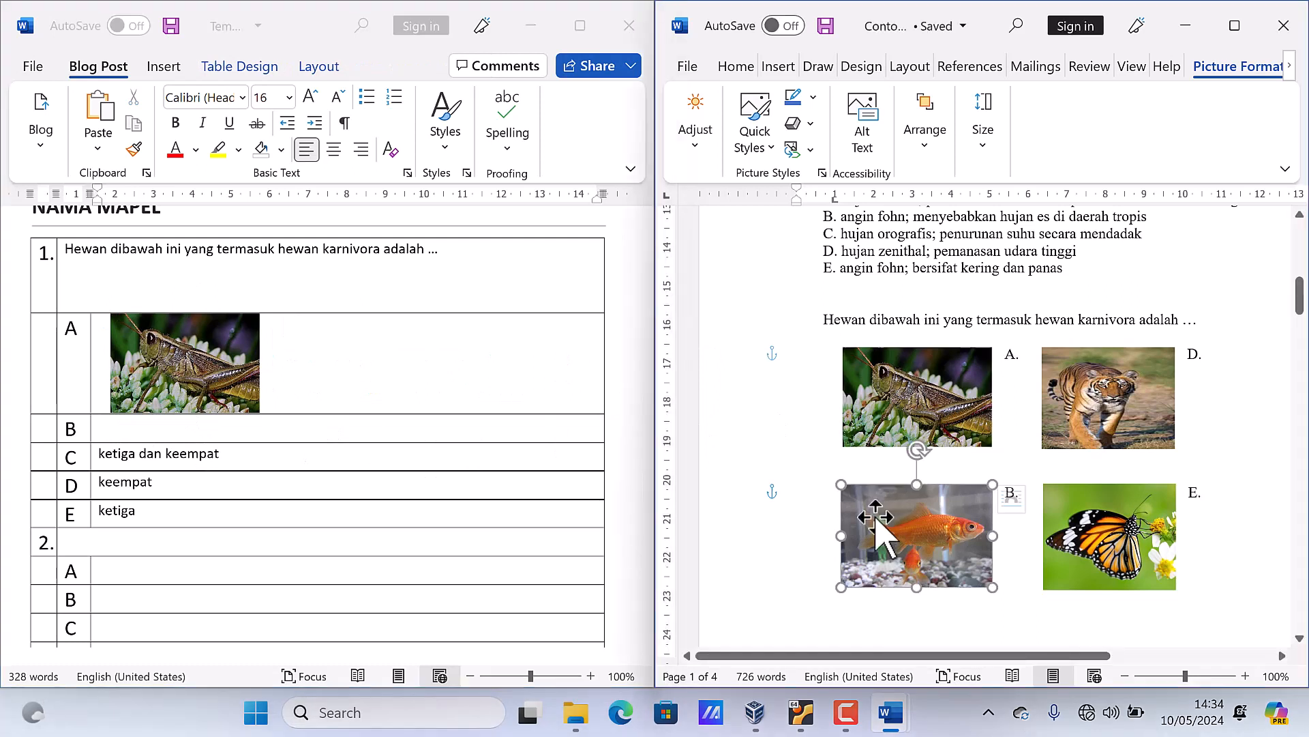
pyautogui.click(203, 431)
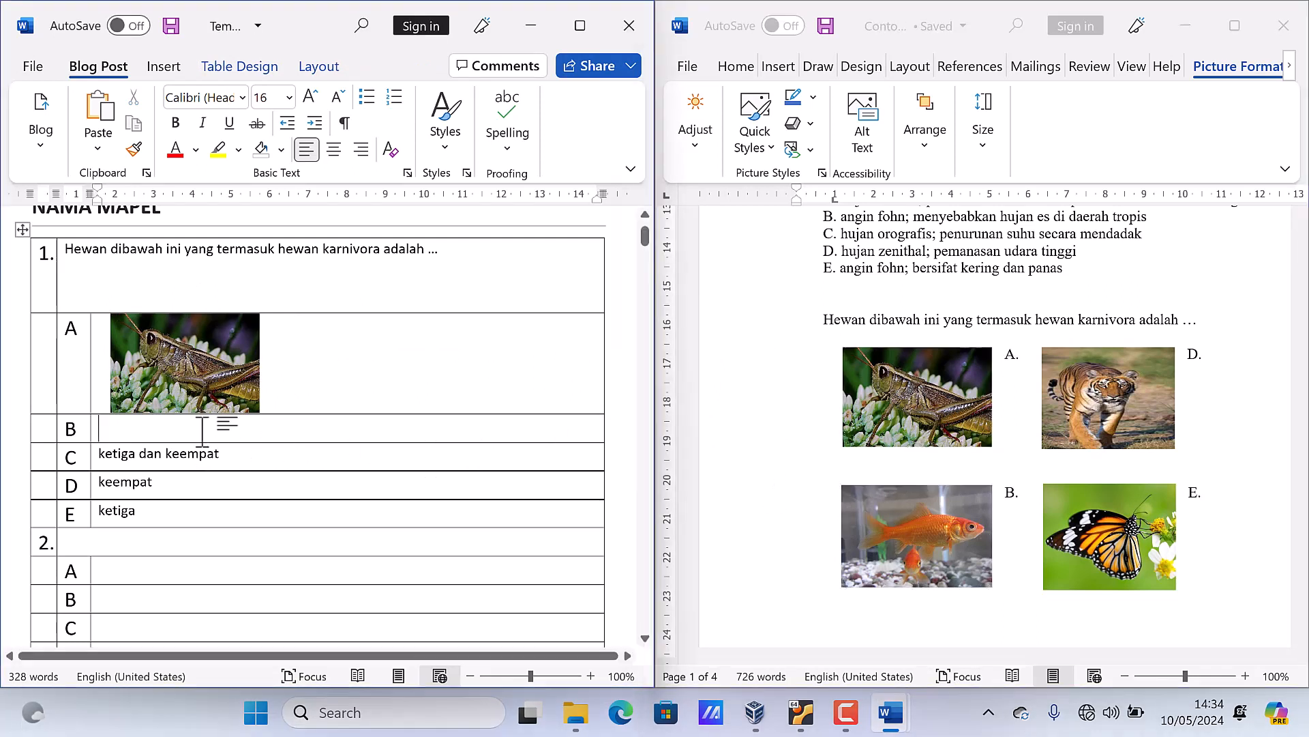
pyautogui.hotkey('ctrl', 'v')
# Replace "ketiga dan keempat" in row C of question 1 with the tiger picture from Contoh Soal
pyautogui.moveTo(239, 536); pyautogui.dragTo(127, 532)
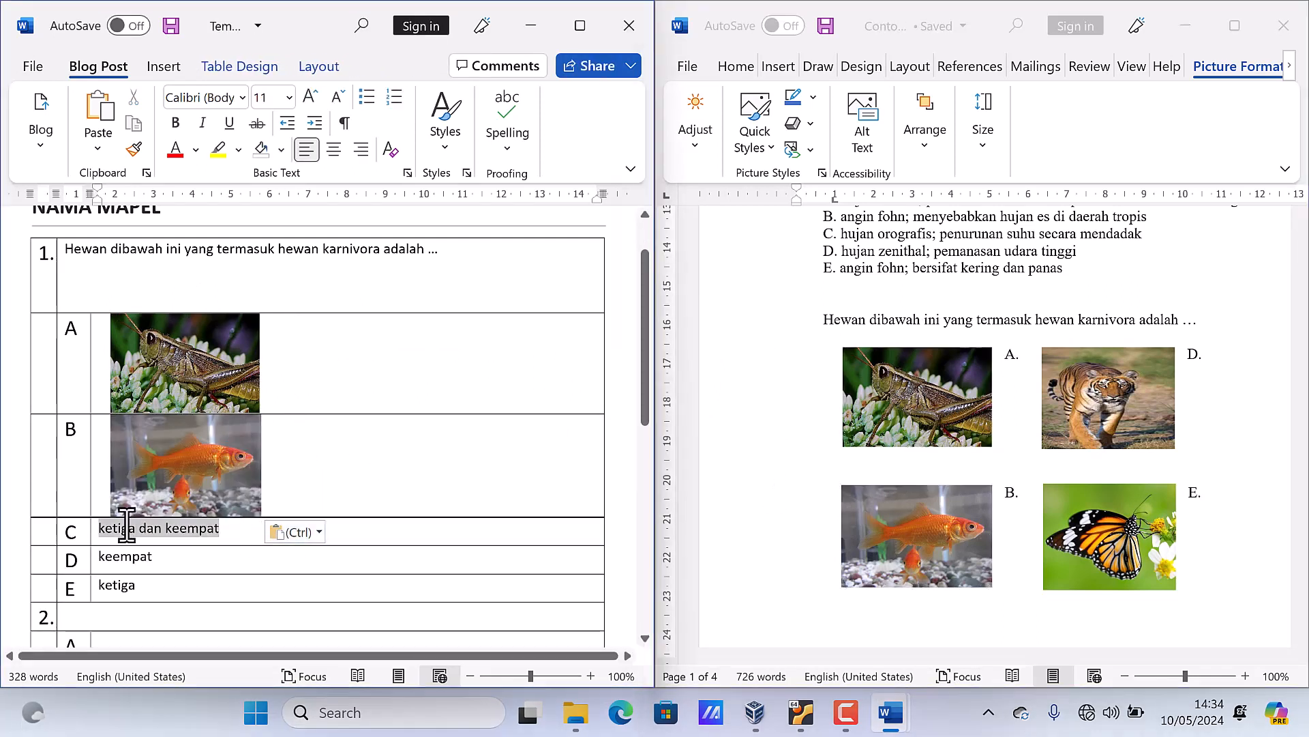
pyautogui.press('BackSpace')
pyautogui.click(1152, 403)
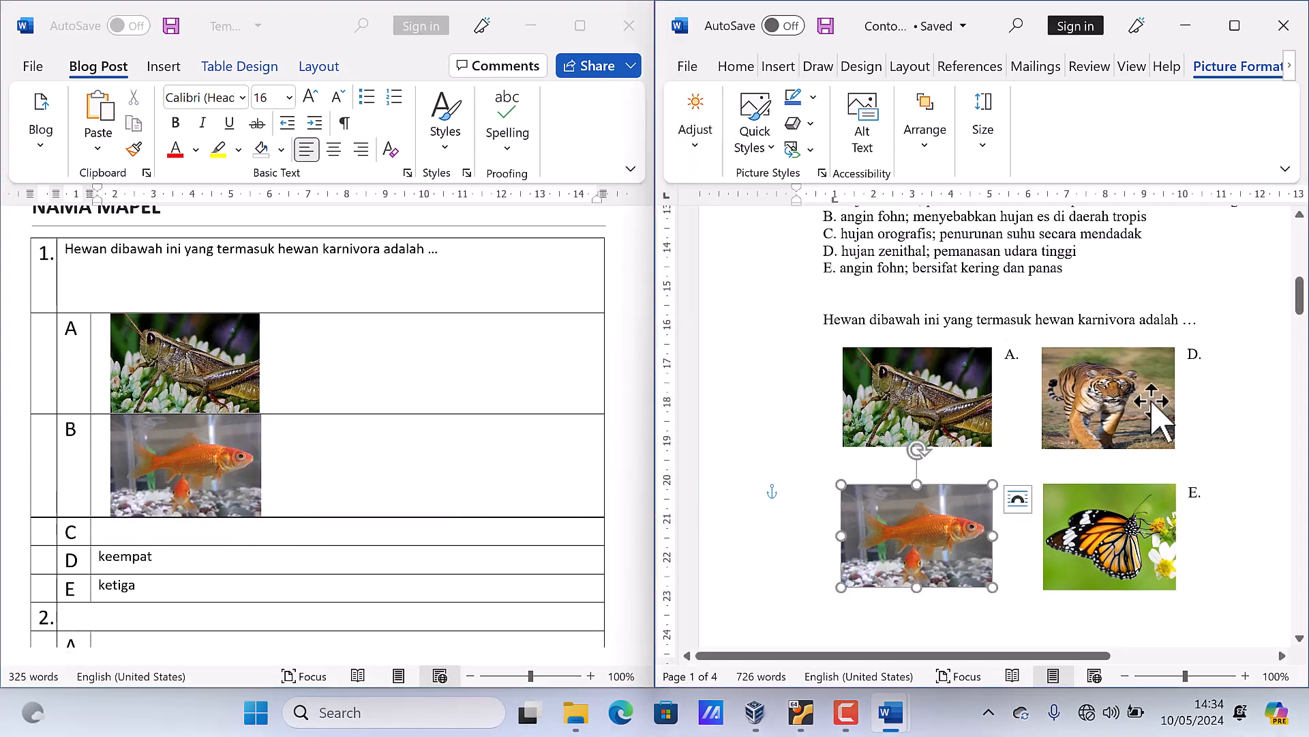
pyautogui.click(1126, 401)
pyautogui.click(155, 531)
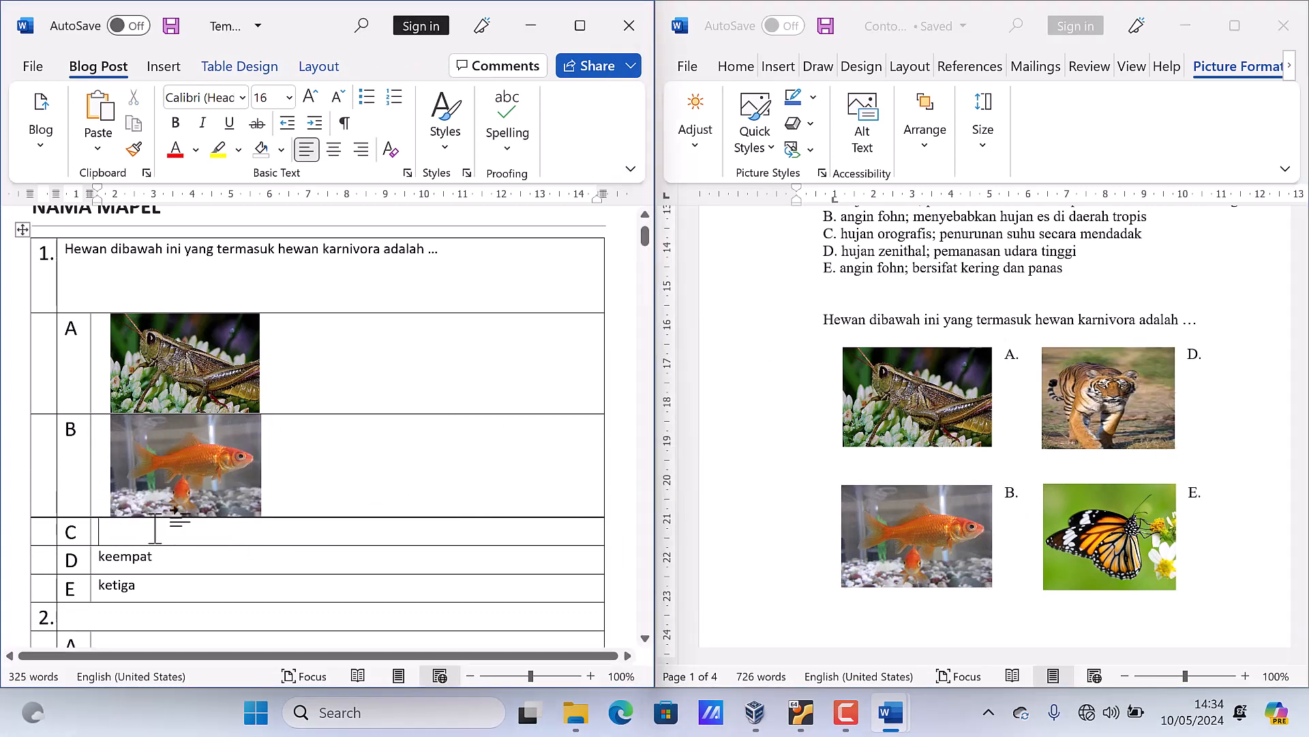
pyautogui.hotkey('ctrl', 'v')
# Replace "keempat" in row D of question 1 with the butterfly picture from Contoh Soal
pyautogui.scroll(-2, 1016, 482)
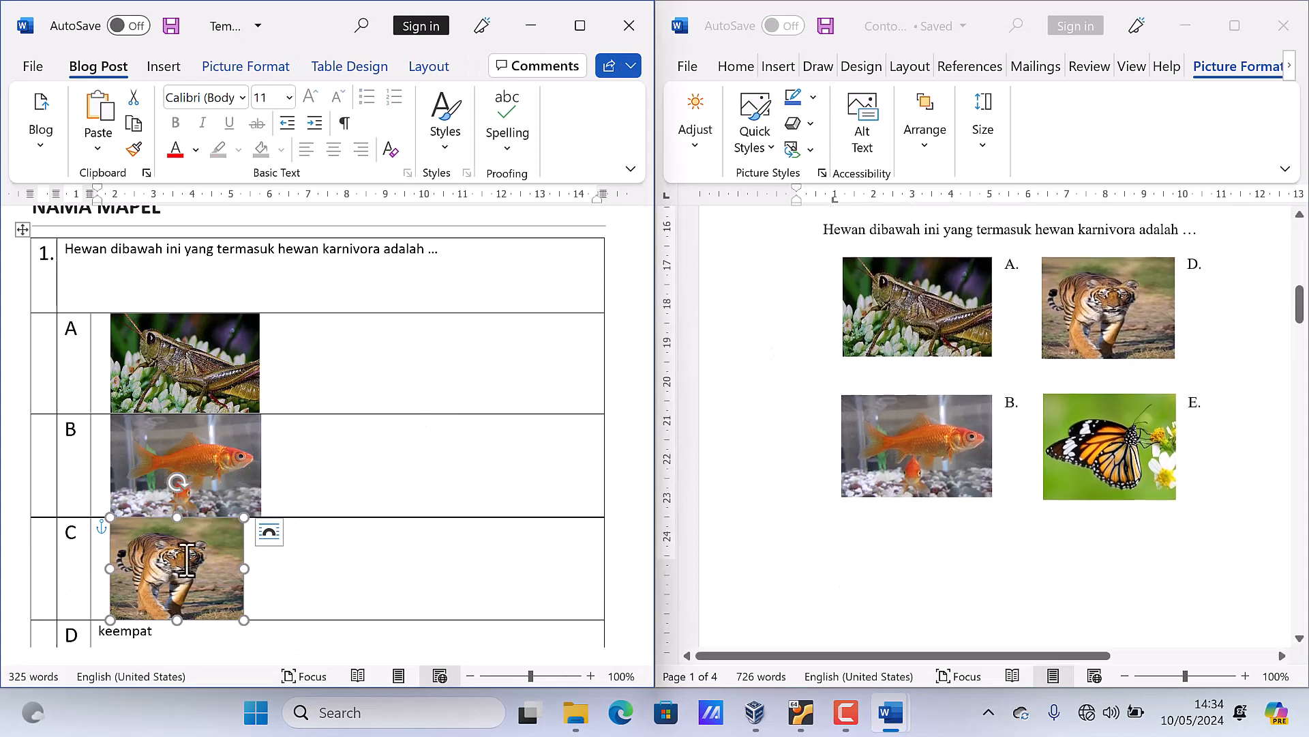
pyautogui.scroll(-2, 161, 576)
pyautogui.click(187, 537)
pyautogui.press('BackSpace')
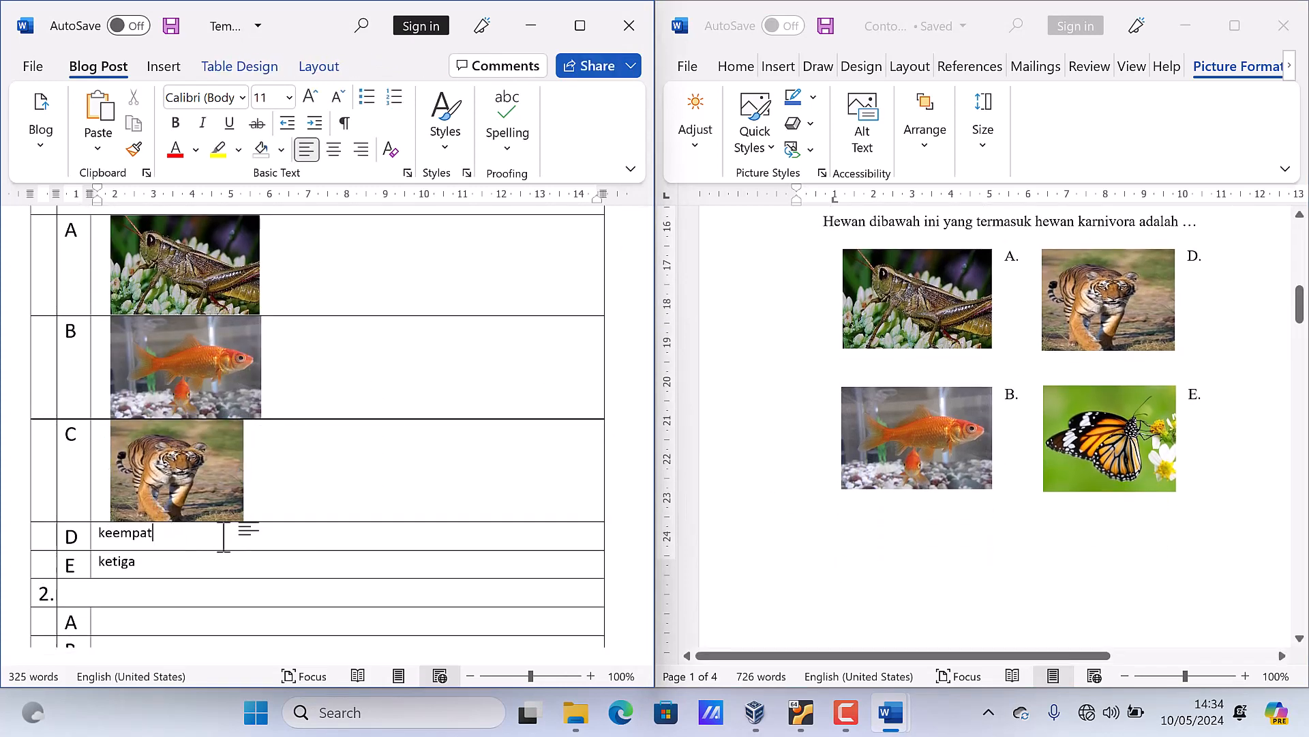
pyautogui.hotkey('ctrl', 'BackSpace')
pyautogui.click(1076, 440)
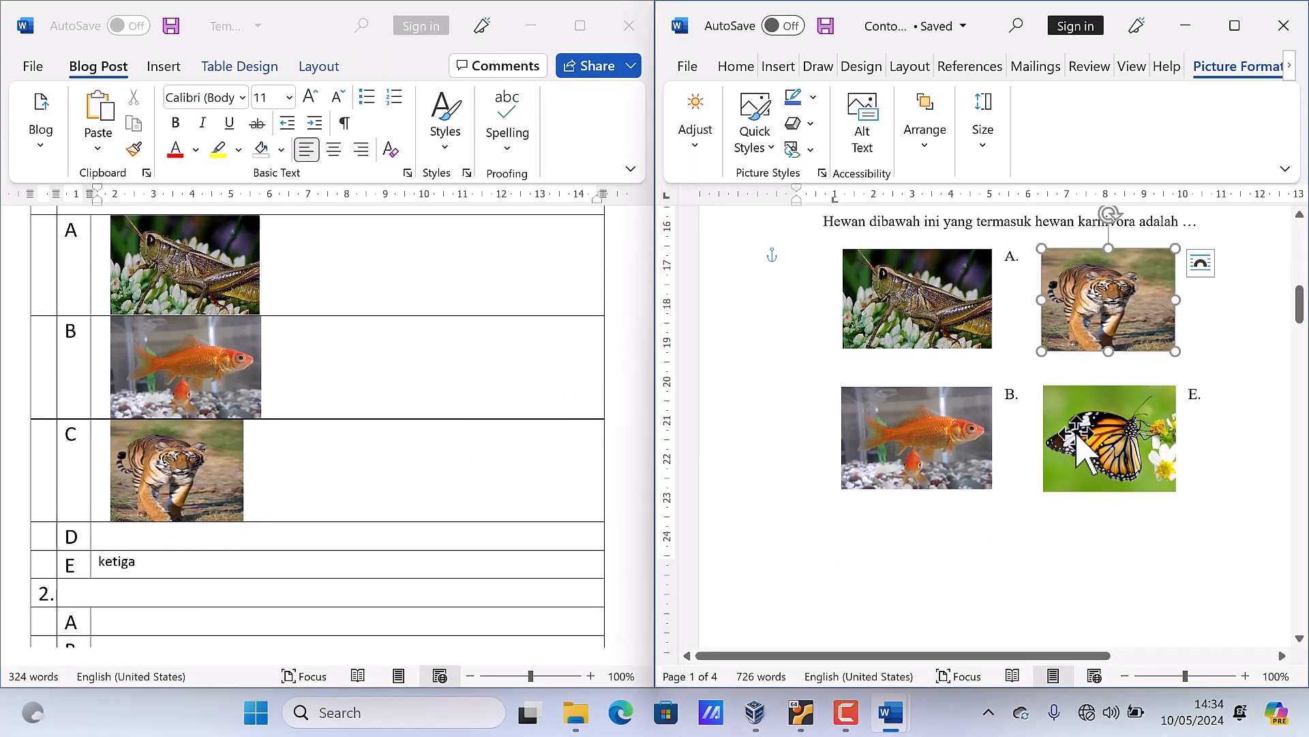
pyautogui.click(106, 539)
pyautogui.hotkey('ctrl', 'v')
# Replace "ketiga" in row E of question 1 with the white rabbit picture from Contoh Soal
pyautogui.scroll(-3, 152, 600)
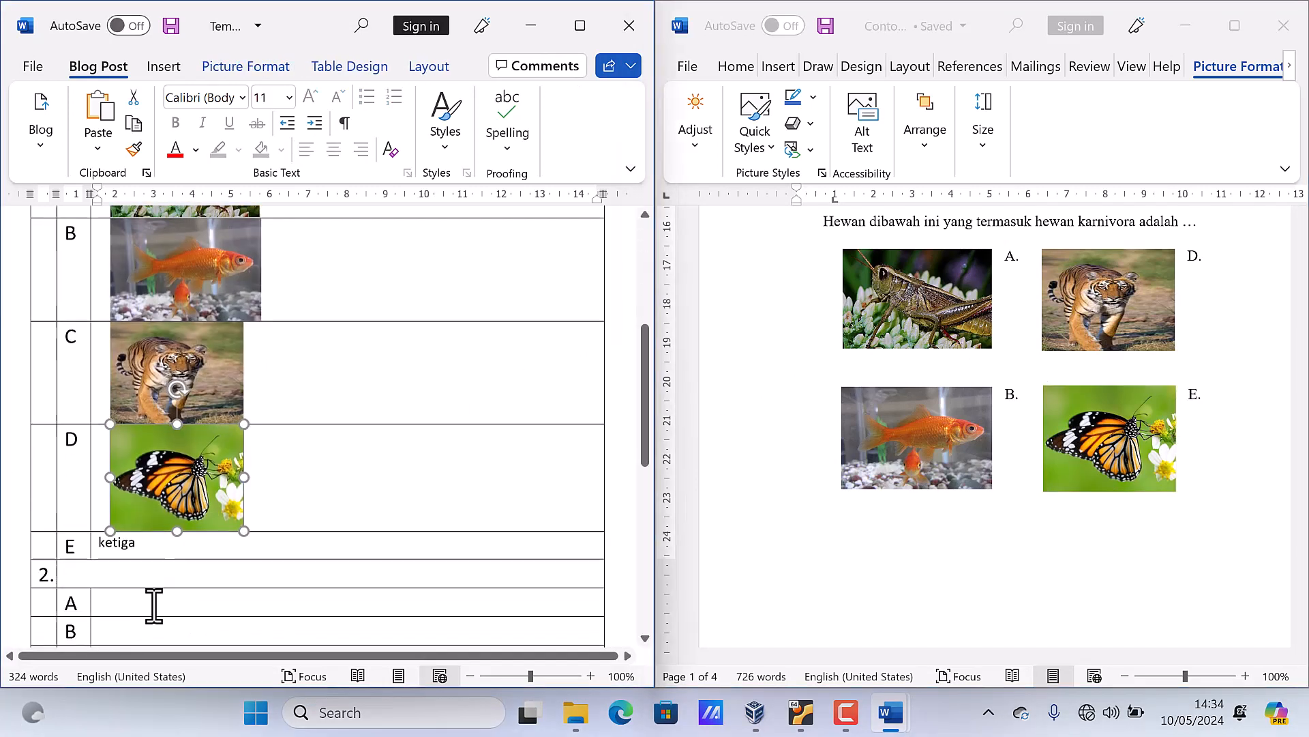
pyautogui.click(151, 492)
pyautogui.press('BackSpace')
pyautogui.press('BackSpace')
pyautogui.press('BackSpace')
pyautogui.press('BackSpace')
pyautogui.press('BackSpace')
pyautogui.press('BackSpace')
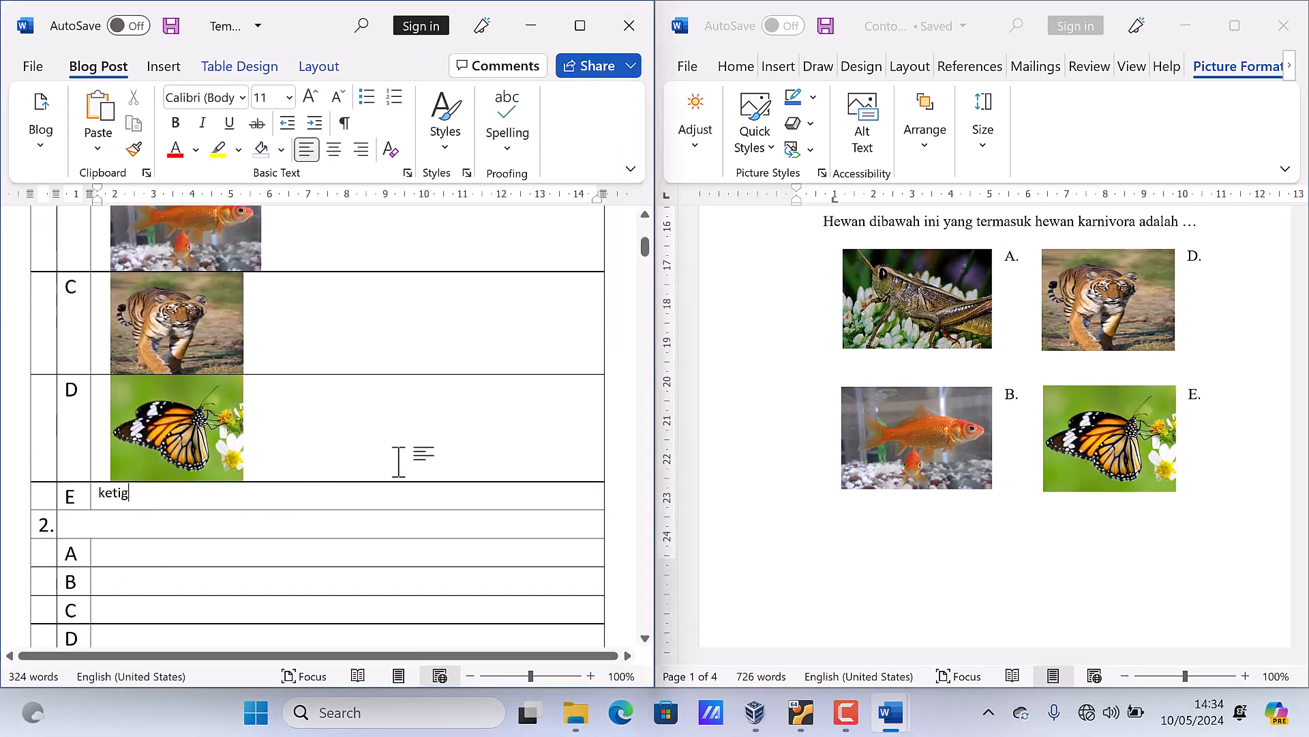
pyautogui.scroll(-3, 930, 500)
pyautogui.scroll(-1, 936, 505)
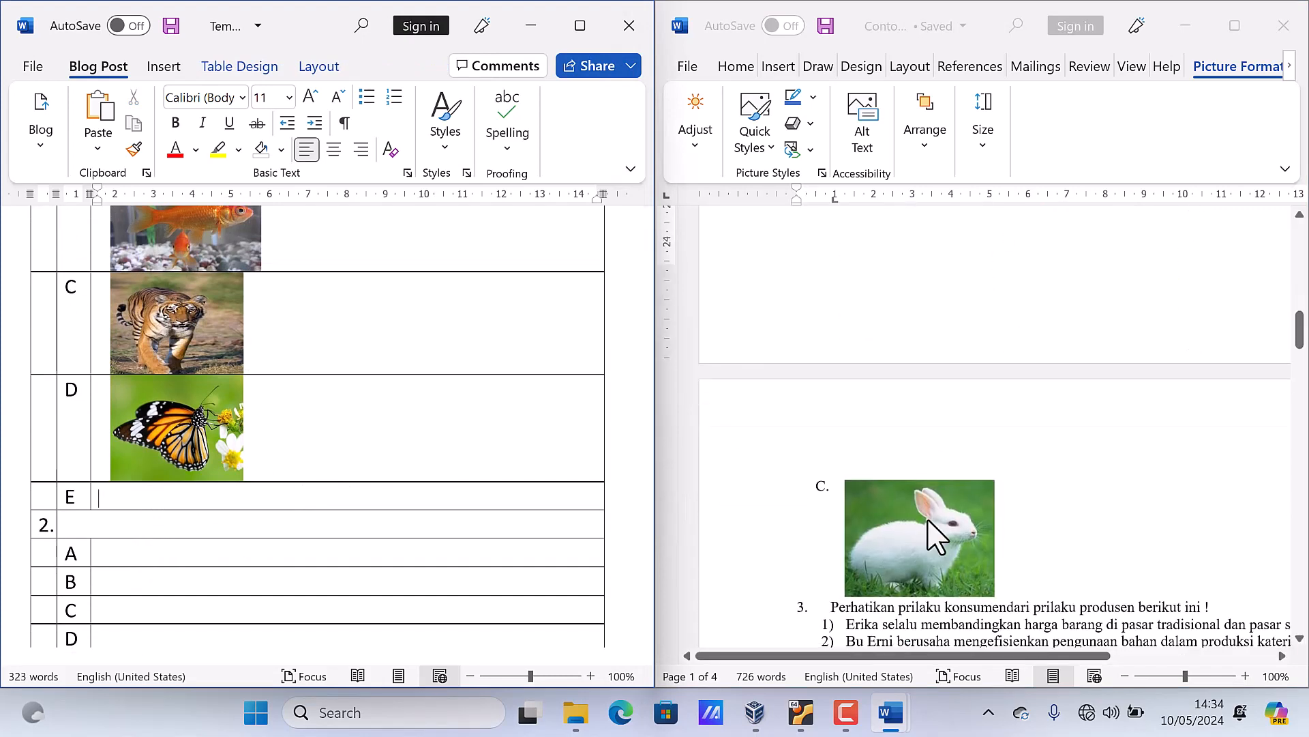
pyautogui.click(929, 525)
pyautogui.click(926, 529)
pyautogui.click(127, 512)
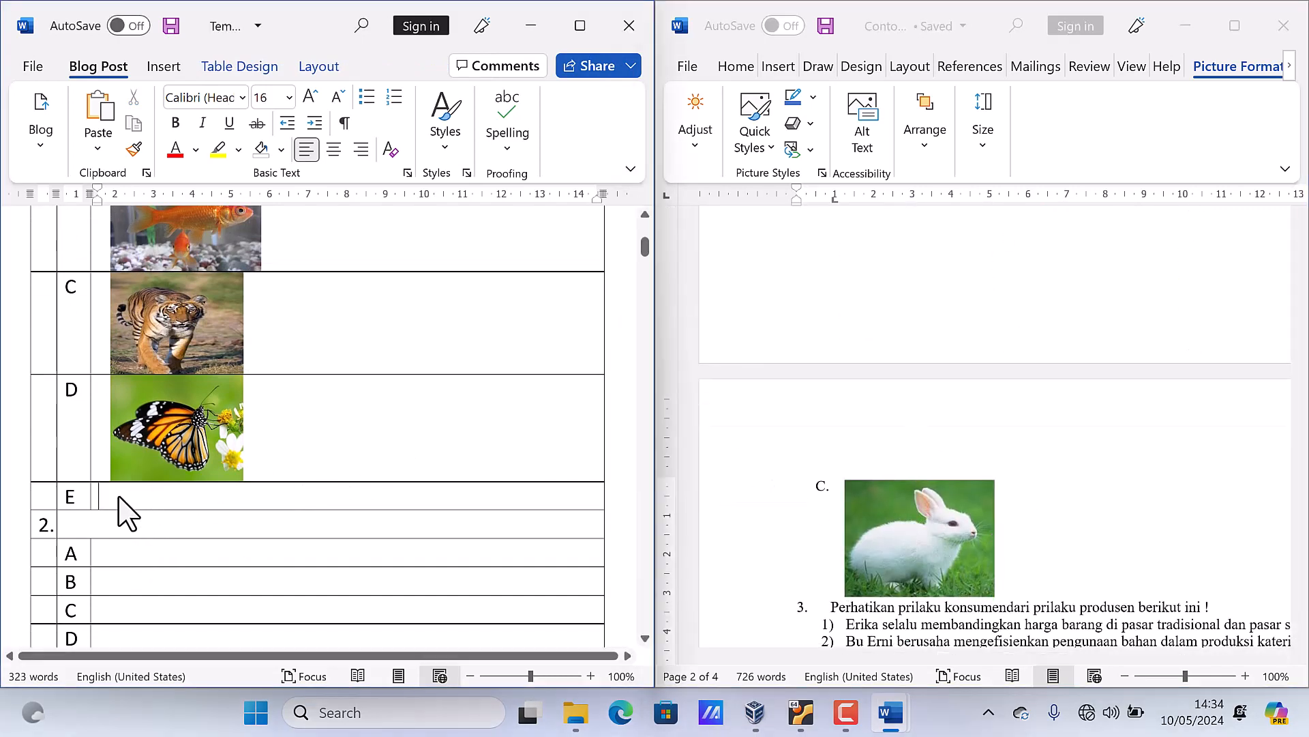
pyautogui.hotkey('ctrl', 'v')
# Widen the tiger picture in row C and the butterfly picture in row D to about the width of the other option pictures
pyautogui.scroll(3, 232, 421)
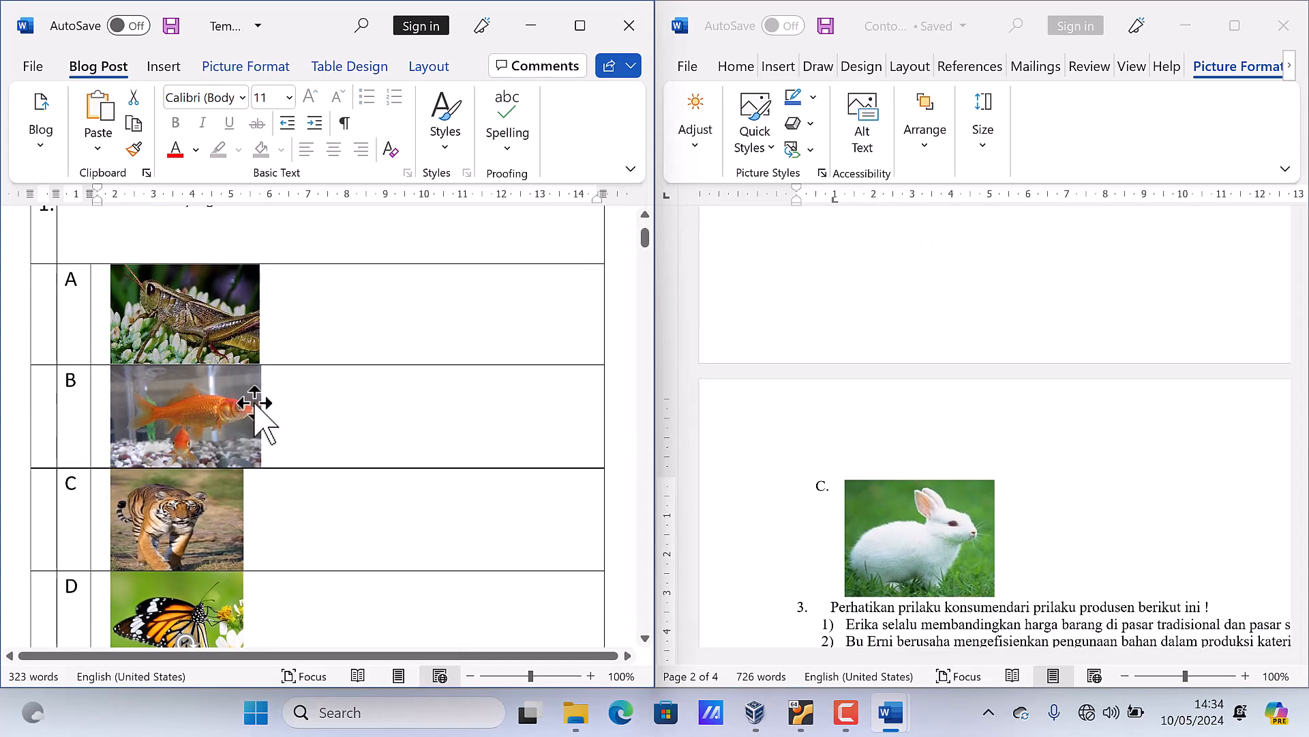
pyautogui.scroll(-3, 257, 418)
pyautogui.click(225, 436)
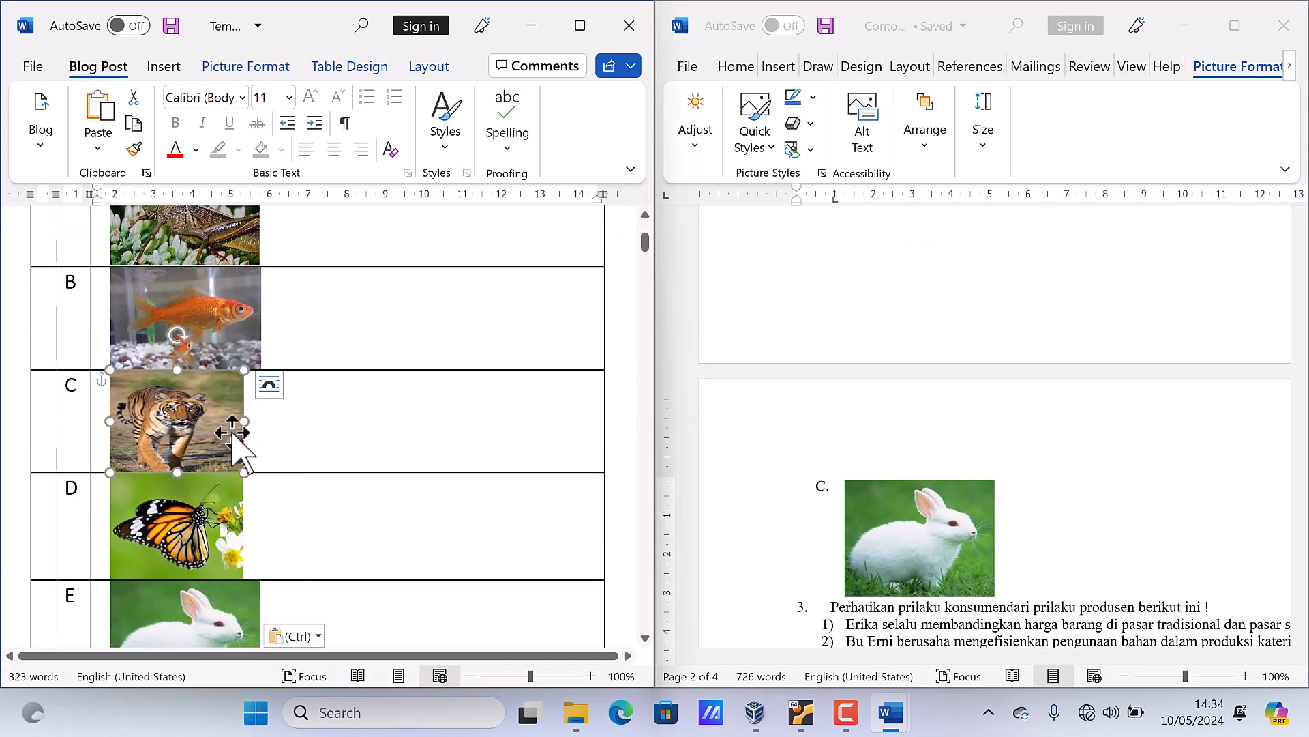
pyautogui.moveTo(245, 421); pyautogui.dragTo(257, 423)
pyautogui.click(242, 535)
pyautogui.moveTo(244, 525); pyautogui.dragTo(258, 526)
pyautogui.scroll(-3, 299, 470)
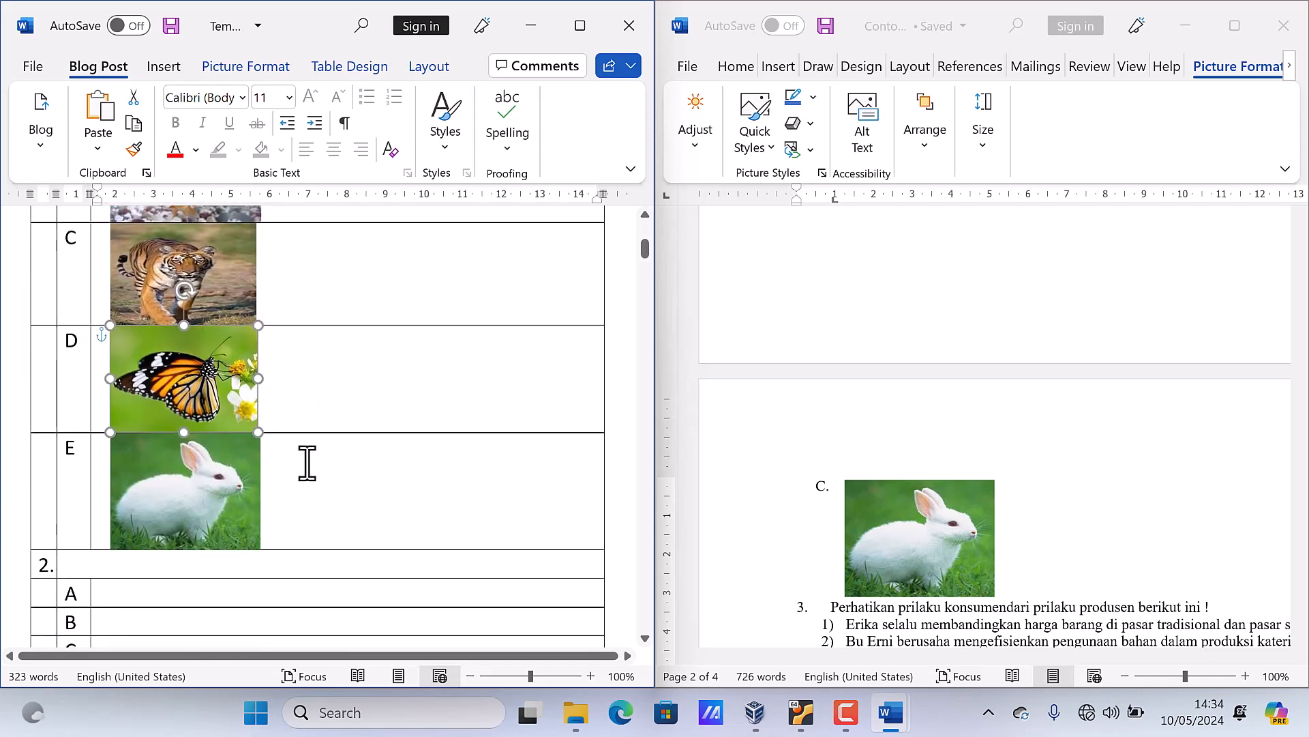
# Set the layout of the grasshopper picture in row A and the goldfish picture in row B to In Line with Text
pyautogui.scroll(6, 307, 455)
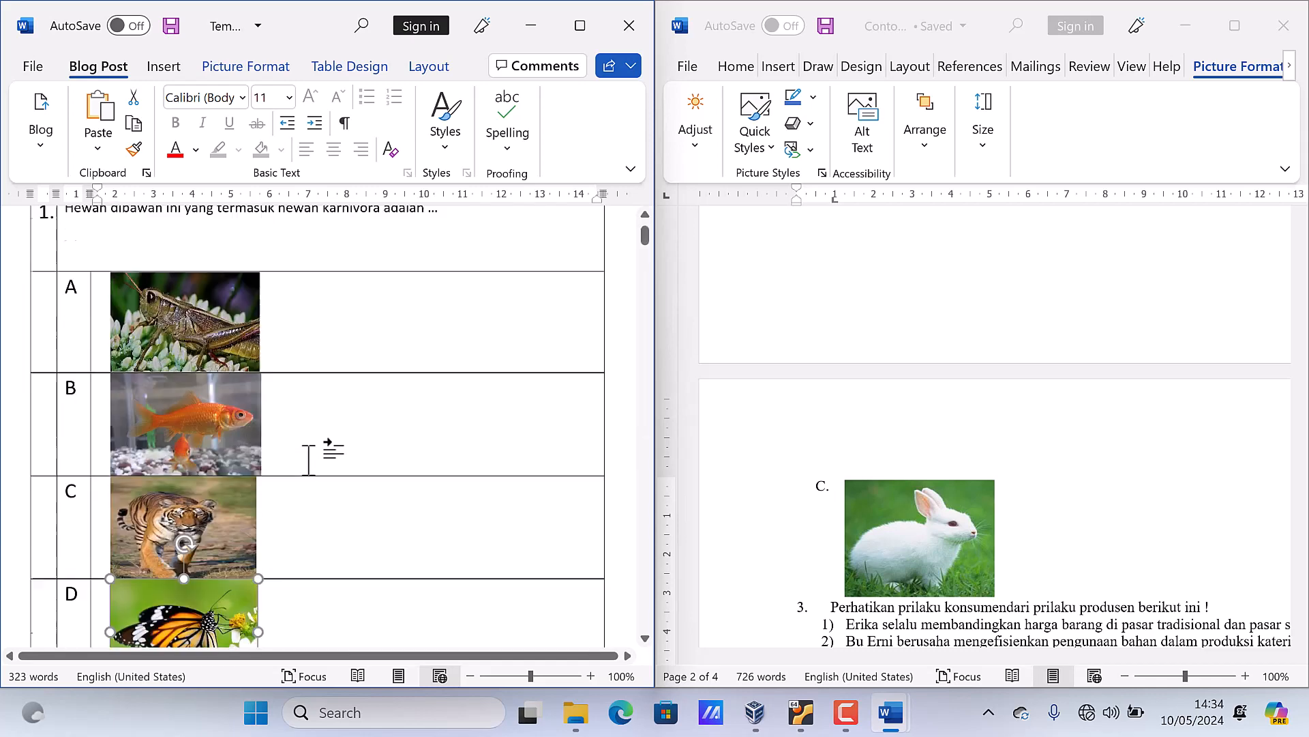
pyautogui.click(199, 361)
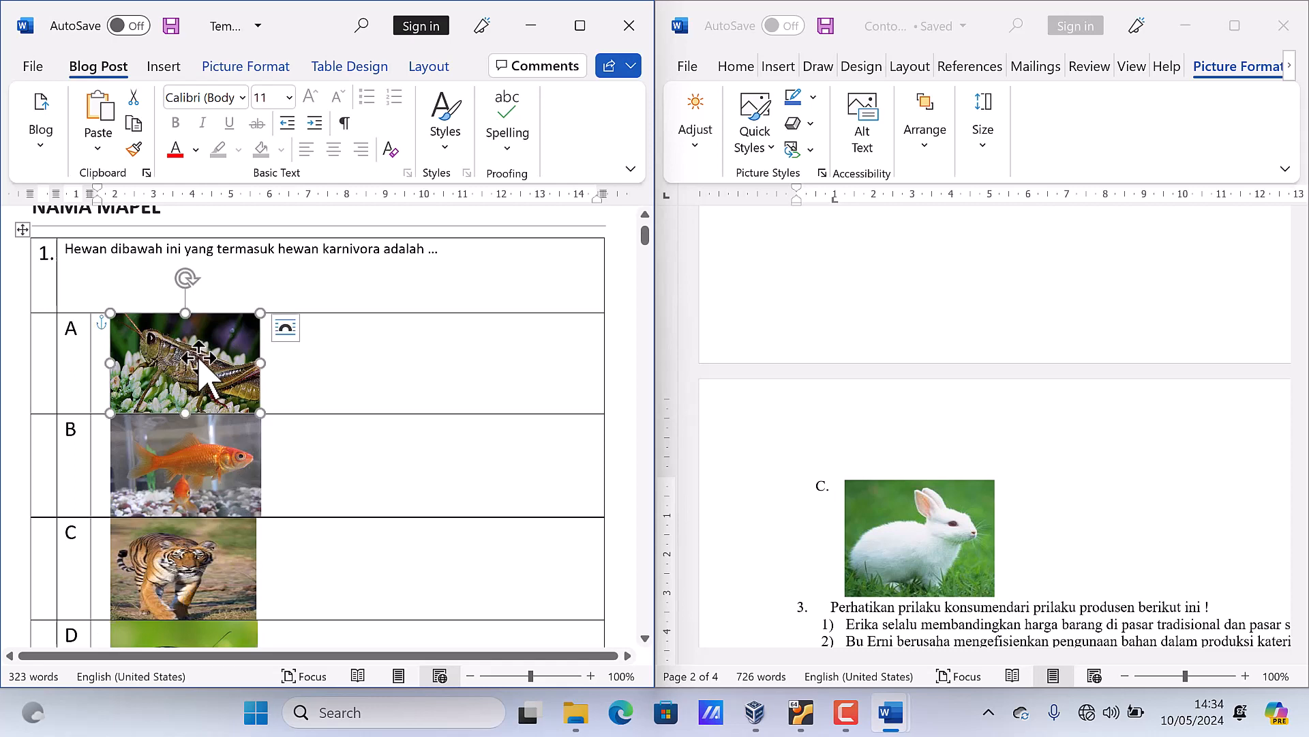
pyautogui.click(290, 331)
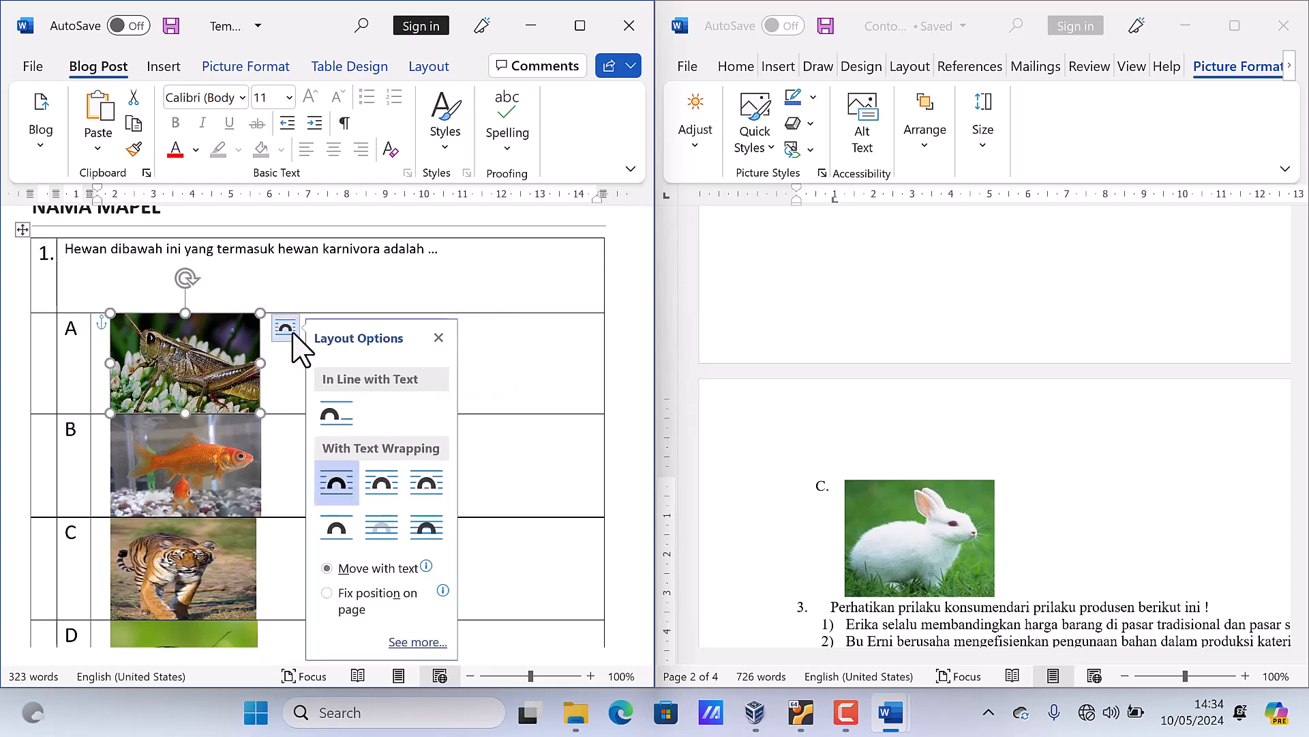
pyautogui.click(334, 418)
pyautogui.click(236, 452)
pyautogui.click(287, 430)
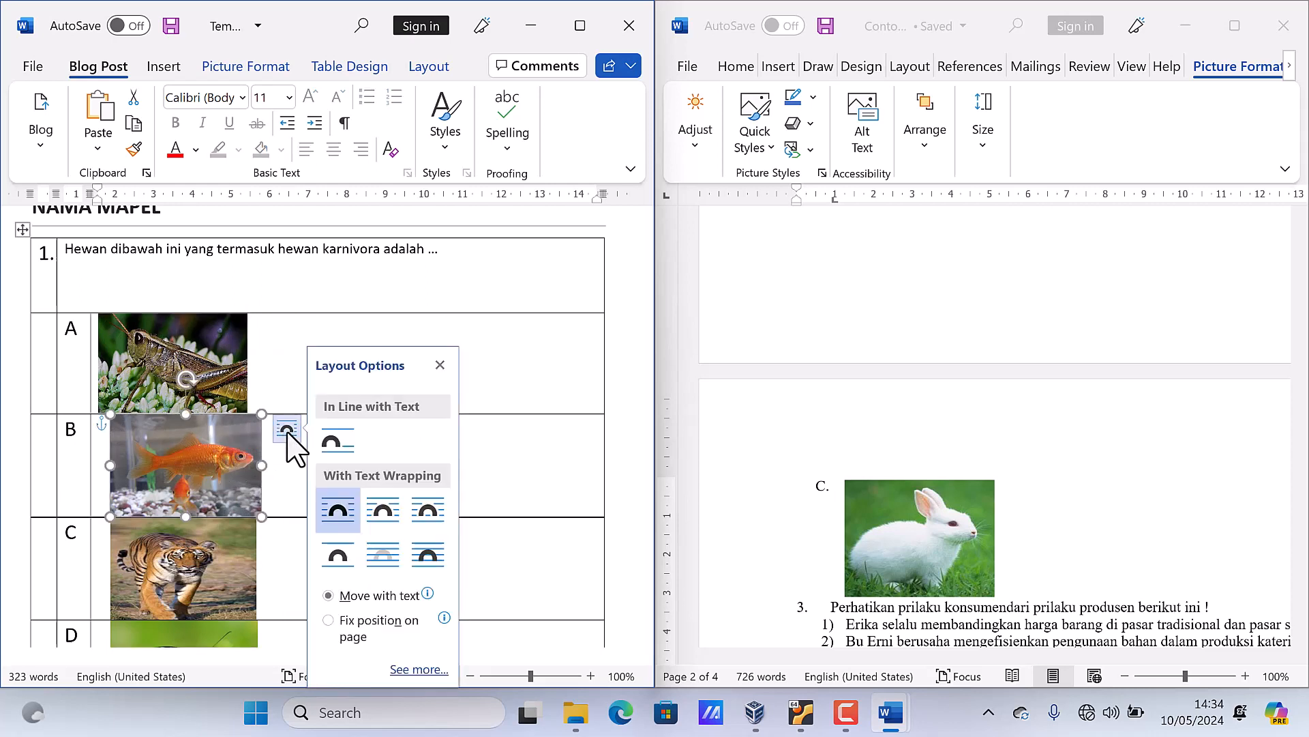
pyautogui.click(338, 442)
# Set the layout of the tiger, butterfly and rabbit pictures in rows C, D and E to In Line with Text
pyautogui.click(215, 563)
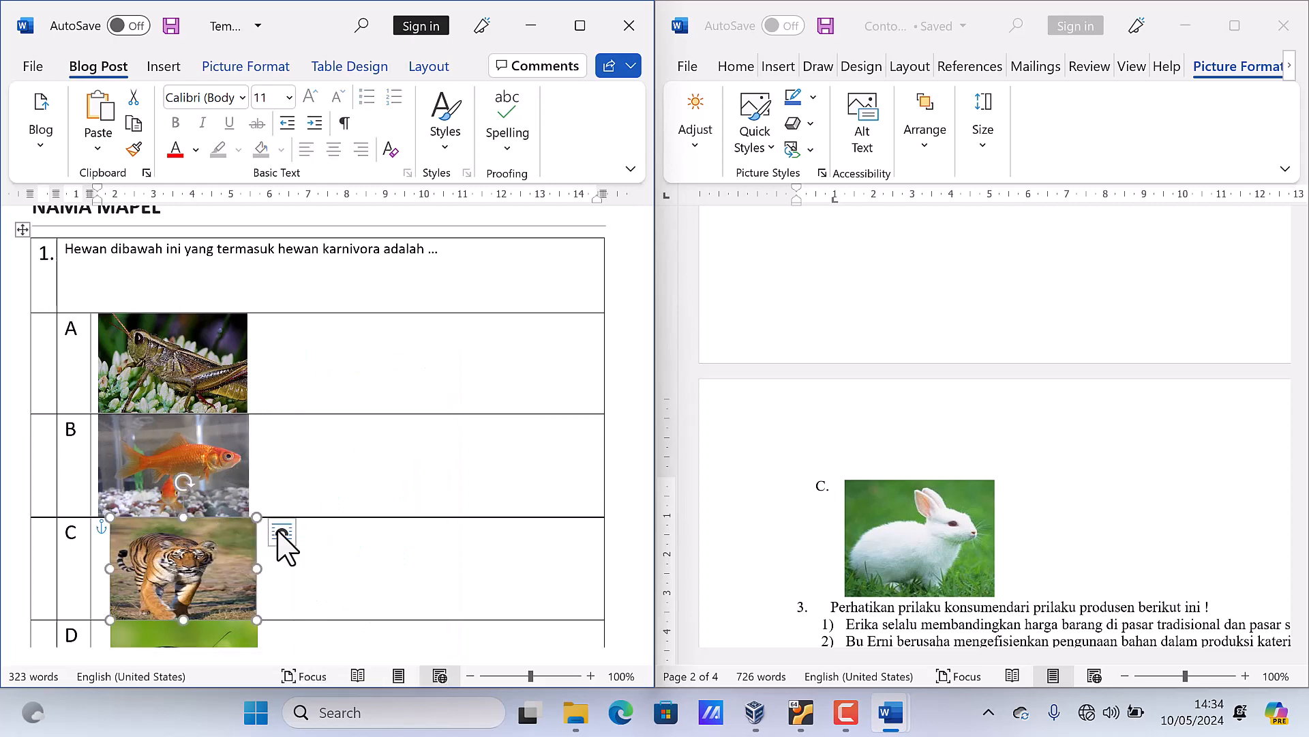
pyautogui.click(282, 533)
pyautogui.click(336, 442)
pyautogui.scroll(-1, 239, 539)
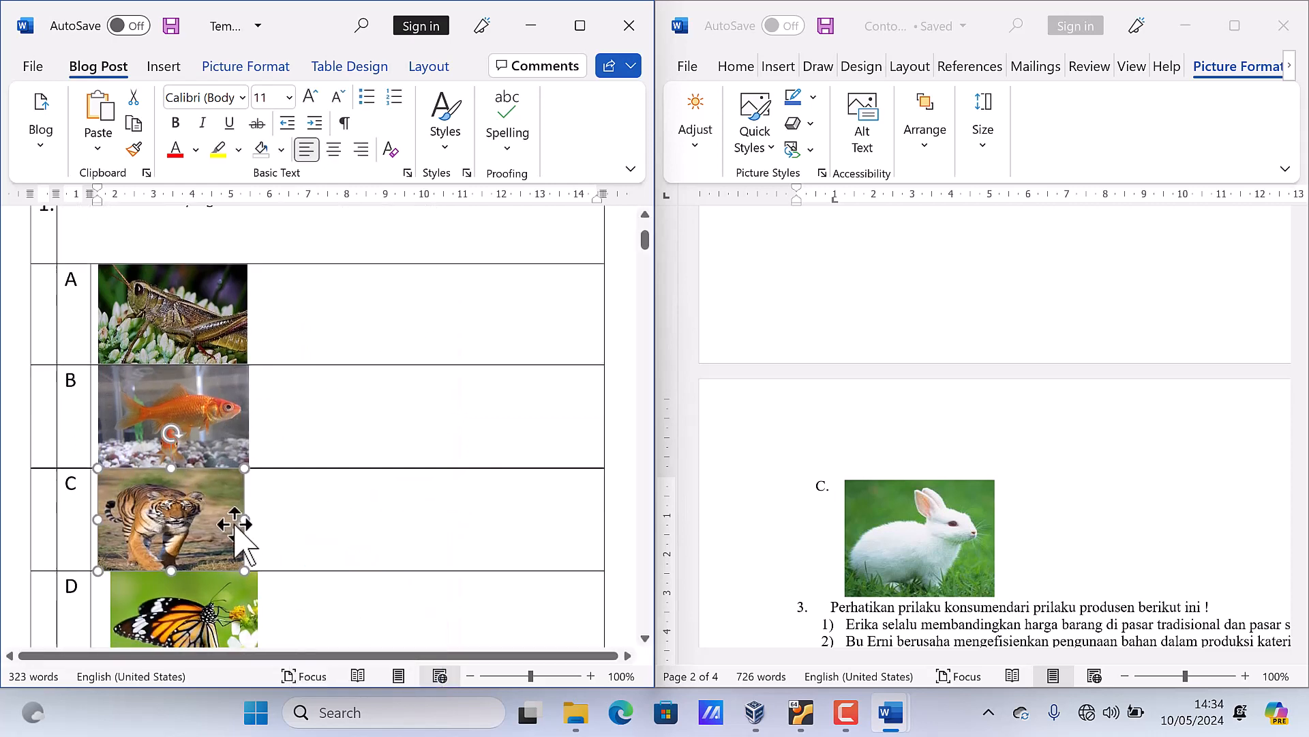
pyautogui.scroll(-2, 238, 539)
pyautogui.click(218, 529)
pyautogui.click(284, 487)
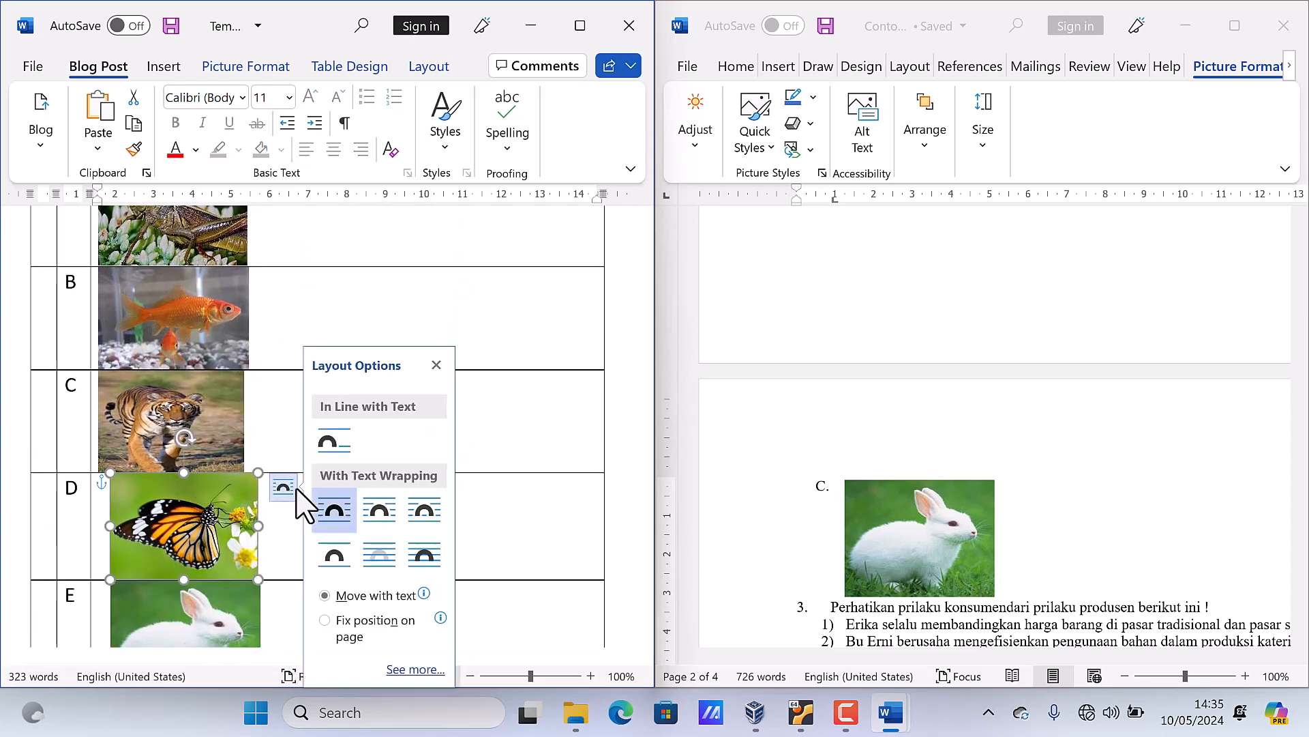
pyautogui.click(334, 441)
pyautogui.scroll(-3, 225, 552)
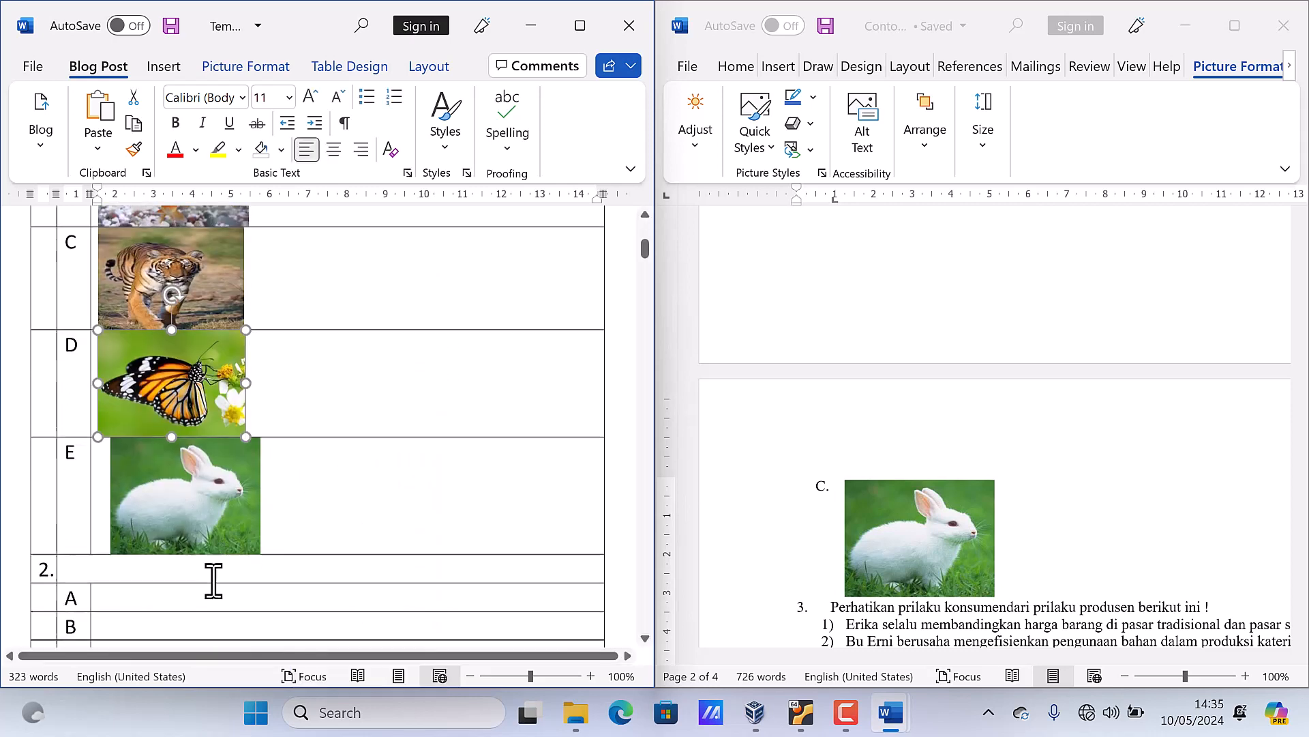
pyautogui.click(222, 525)
pyautogui.click(286, 447)
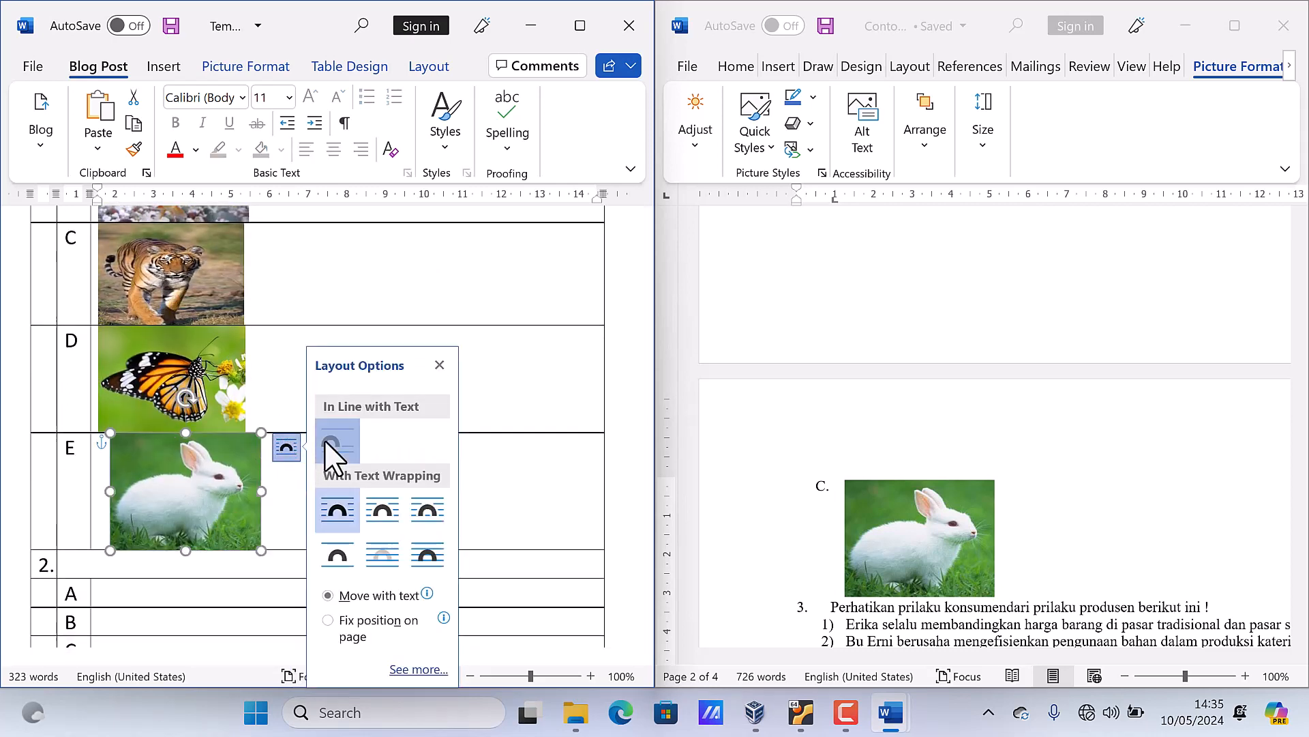
pyautogui.click(325, 440)
pyautogui.click(453, 299)
# Clear the question text "Hewan dibawah ini yang termasuk hewan karnivora adalah …" from question 1 of the template
pyautogui.scroll(3, 450, 302)
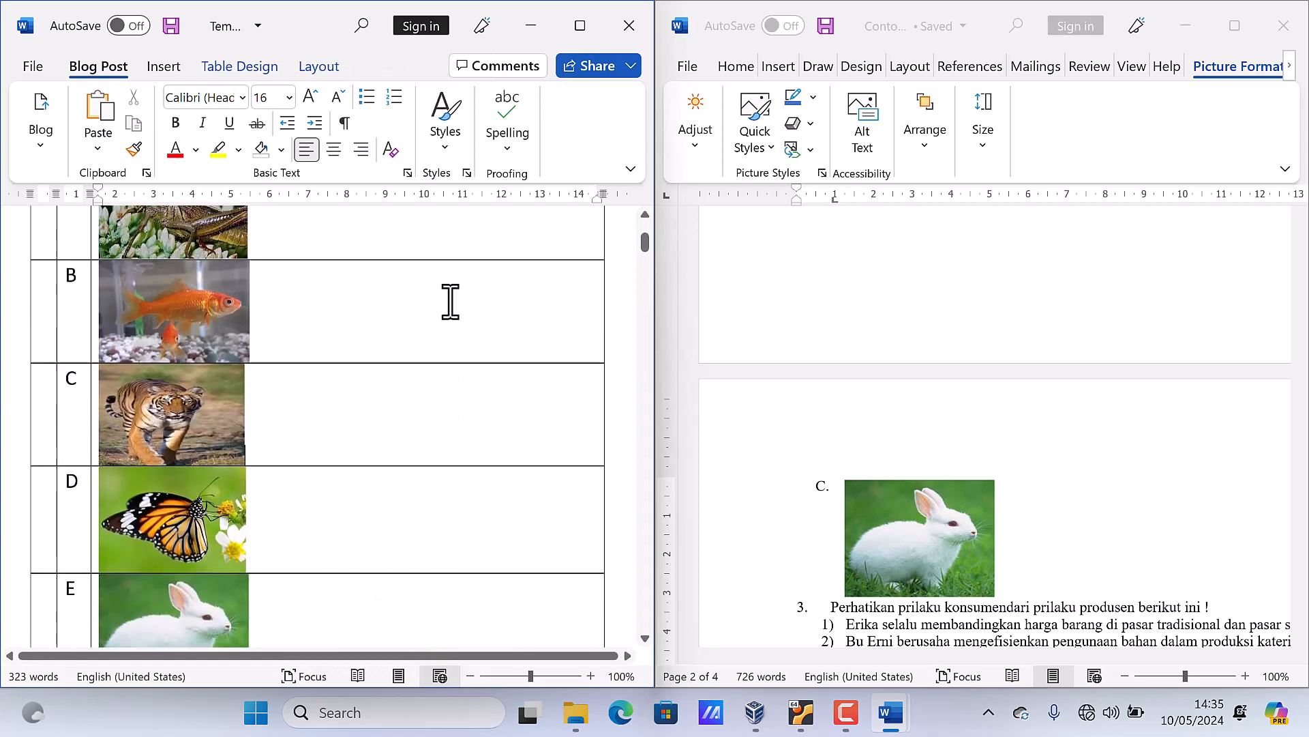
pyautogui.scroll(4, 450, 301)
pyautogui.scroll(-5, 440, 317)
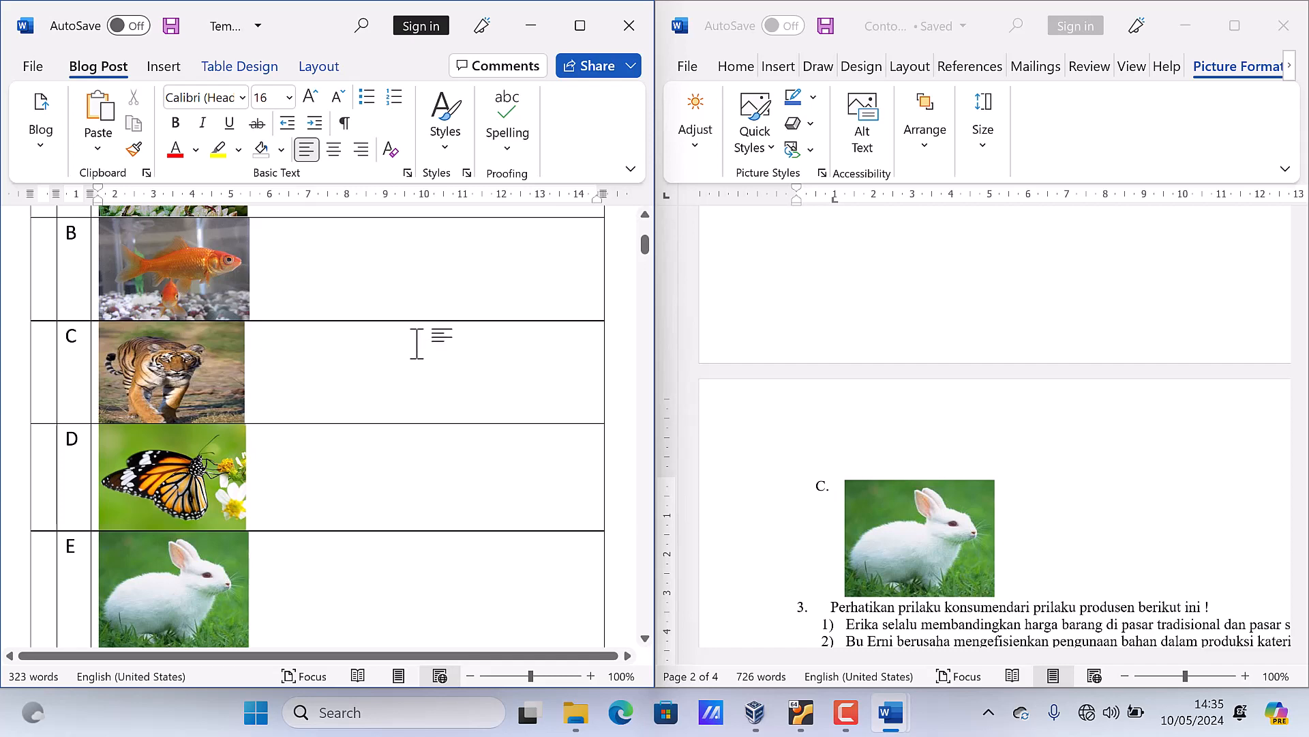
pyautogui.scroll(5, 520, 384)
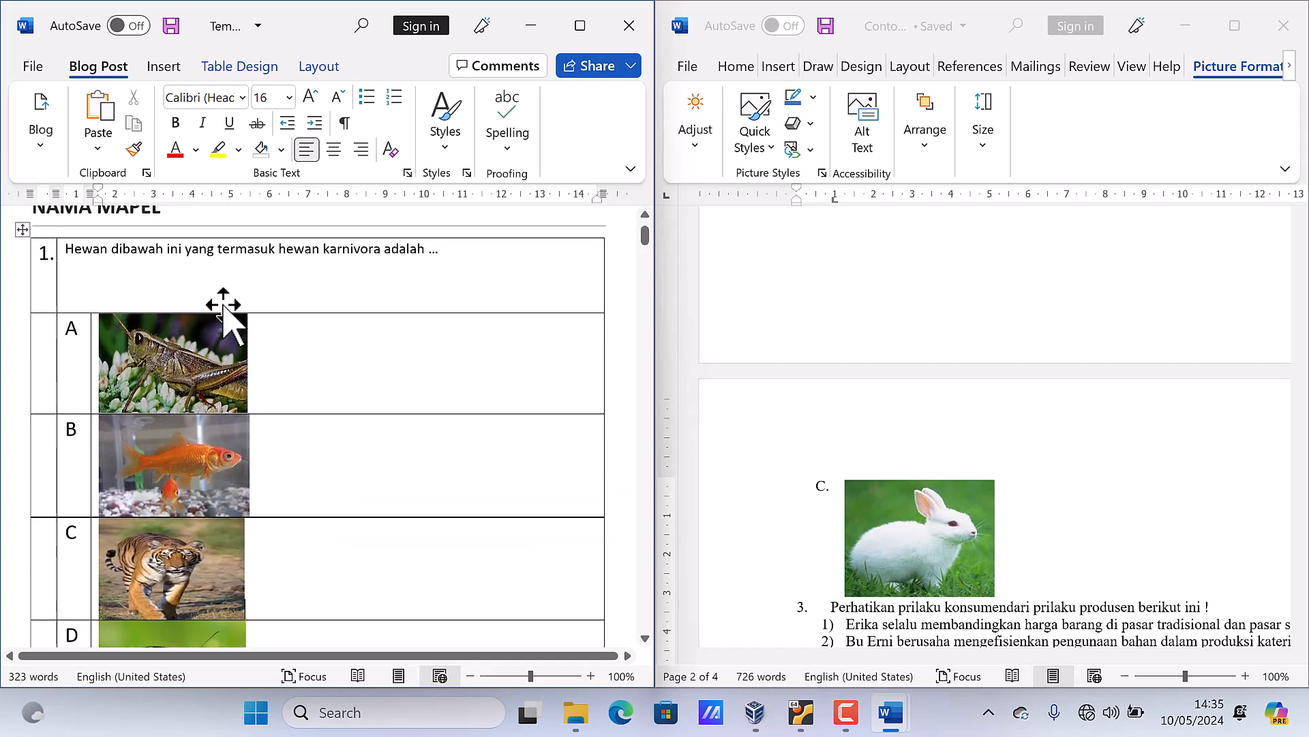
pyautogui.moveTo(445, 251); pyautogui.dragTo(28, 258)
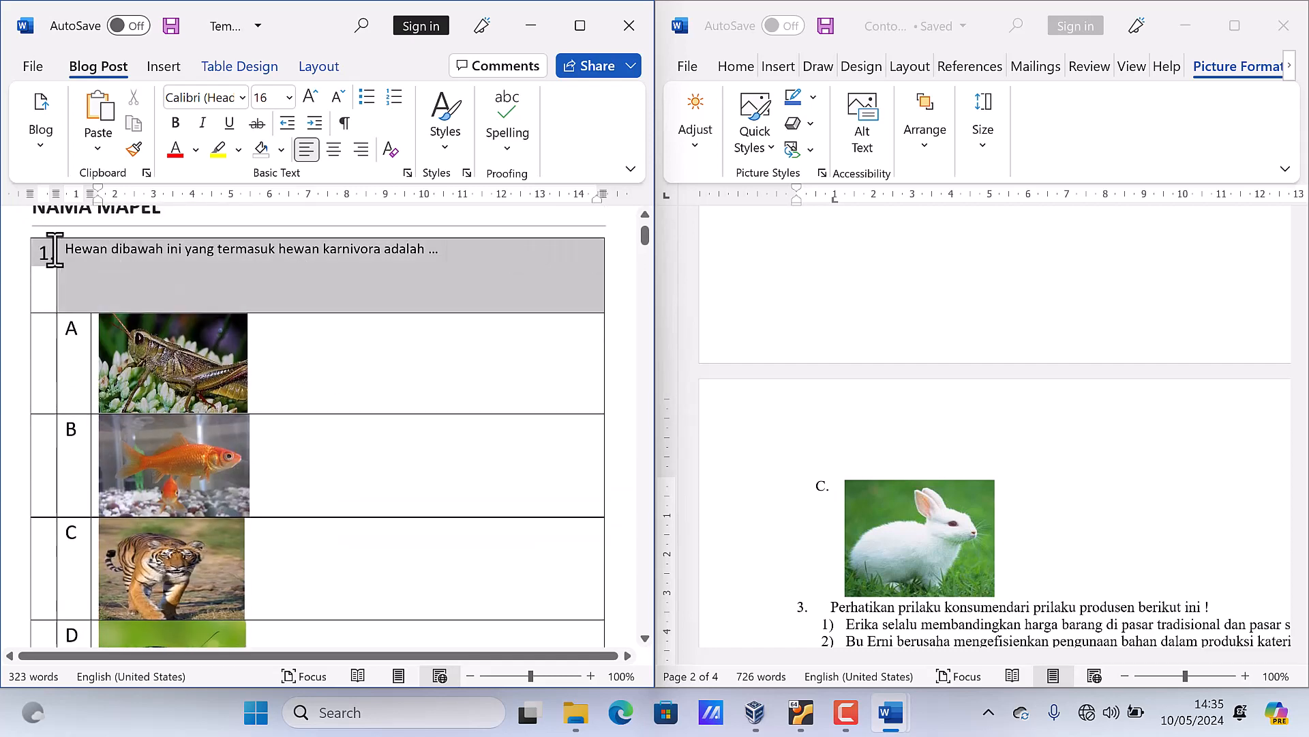
pyautogui.press('Delete')
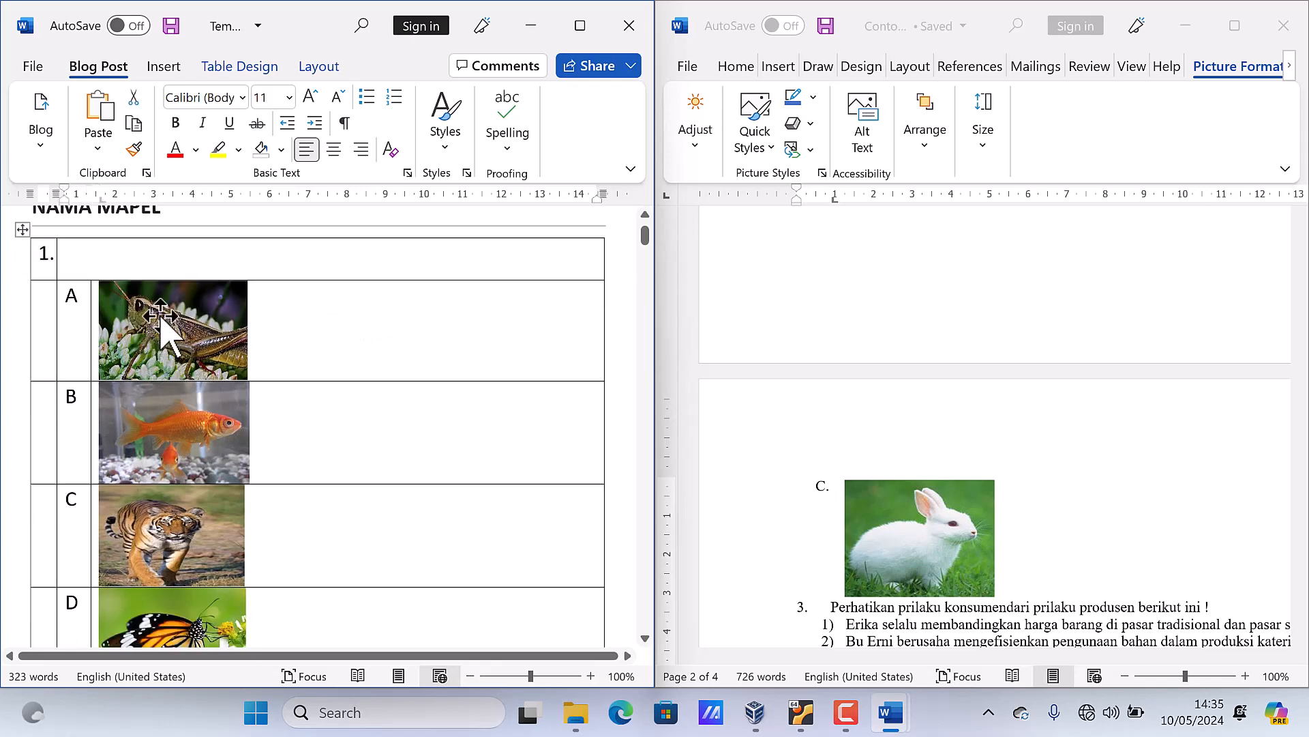
# Delete the animal pictures from answer rows A to E of question 1
pyautogui.click(162, 318)
pyautogui.press('Delete')
pyautogui.click(182, 406)
pyautogui.press('Delete')
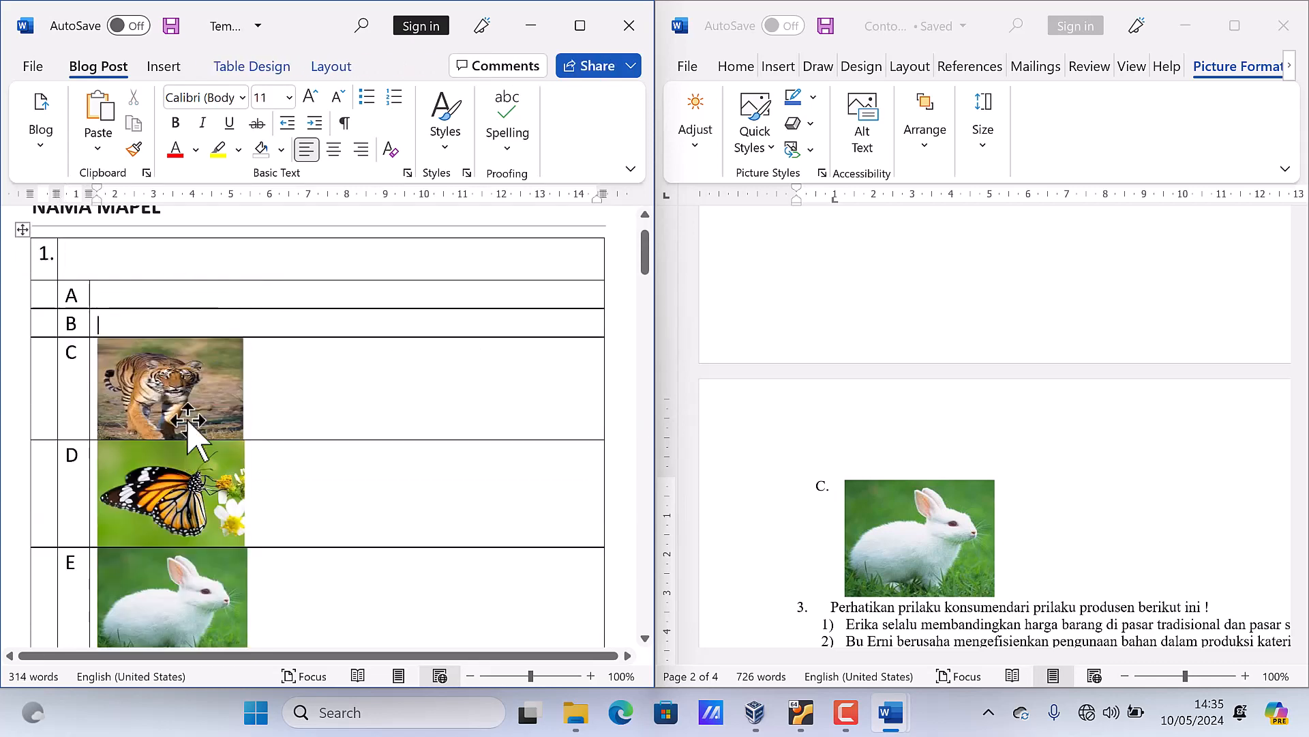
pyautogui.click(189, 429)
pyautogui.press('Delete')
pyautogui.click(195, 453)
pyautogui.press('Delete')
pyautogui.click(186, 503)
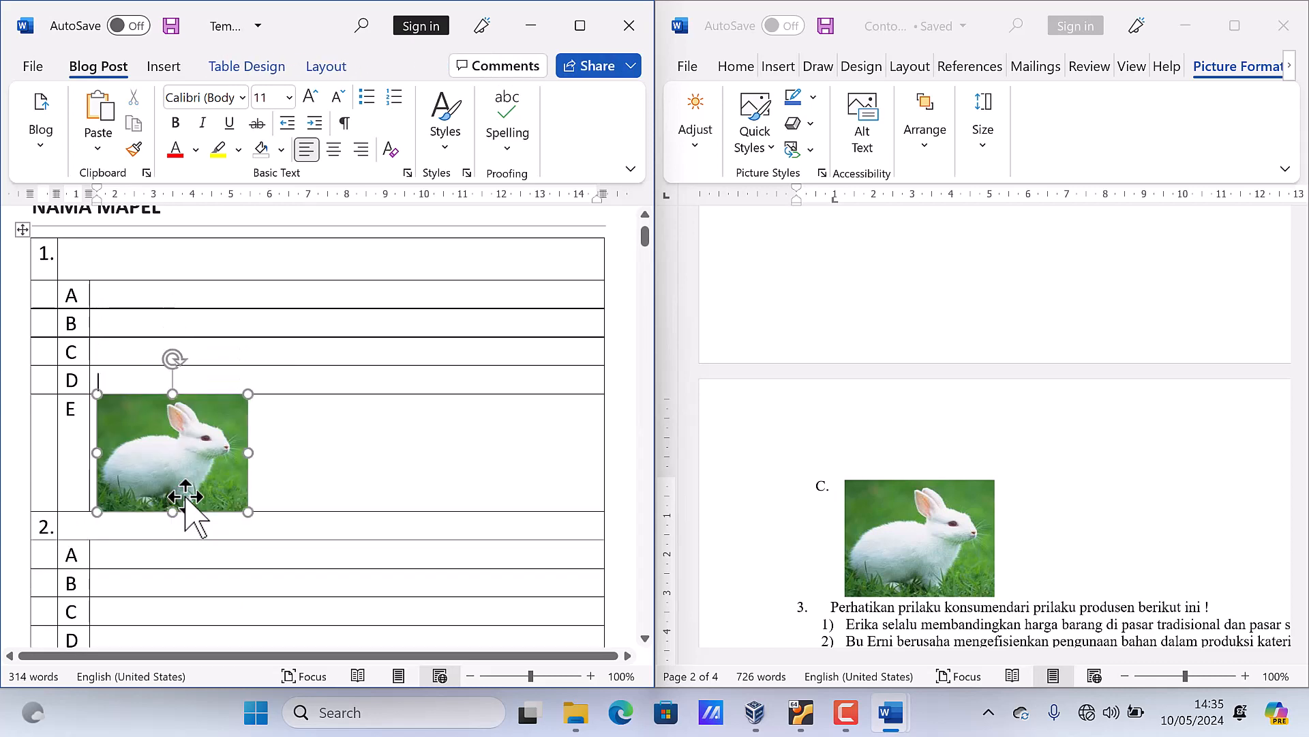
pyautogui.press('Delete')
# Examine the automatic numbering of question 3's list in Contoh Soal with its window maximized, and restore the side-by-side windows with the template first
pyautogui.scroll(-5, 973, 498)
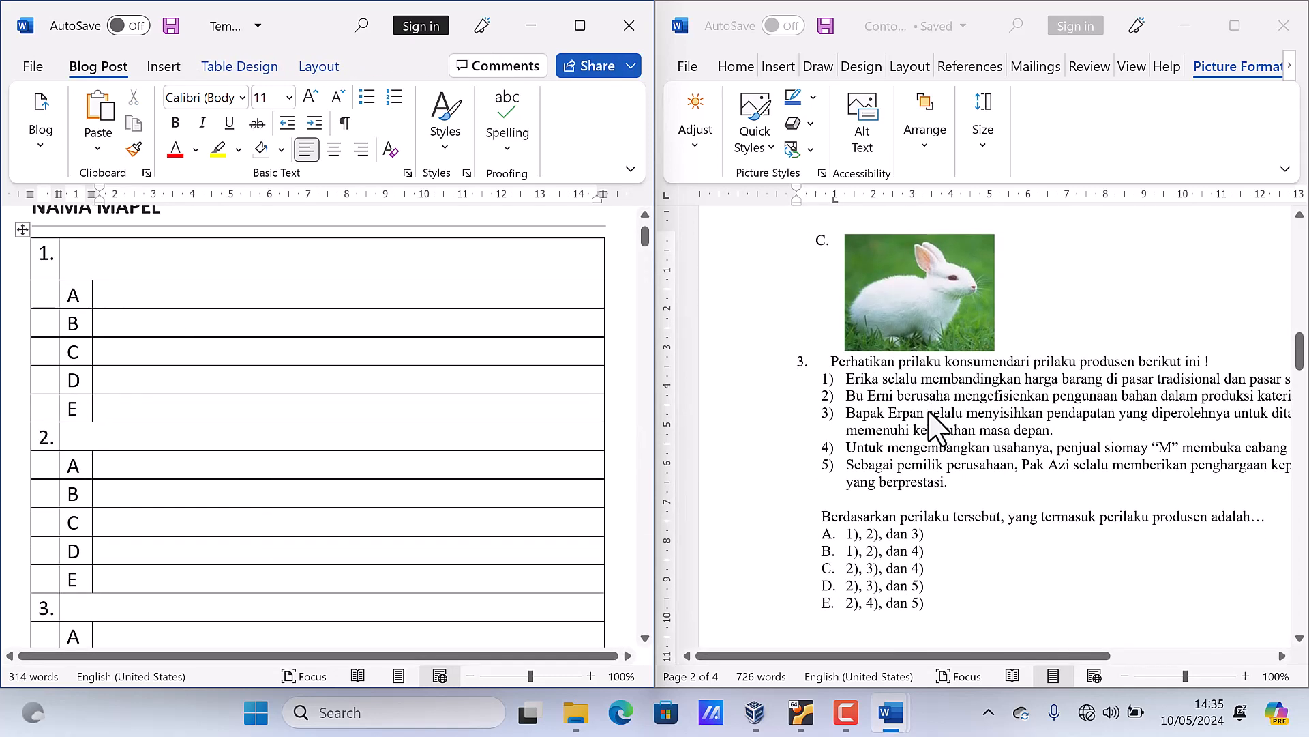
pyautogui.click(829, 383)
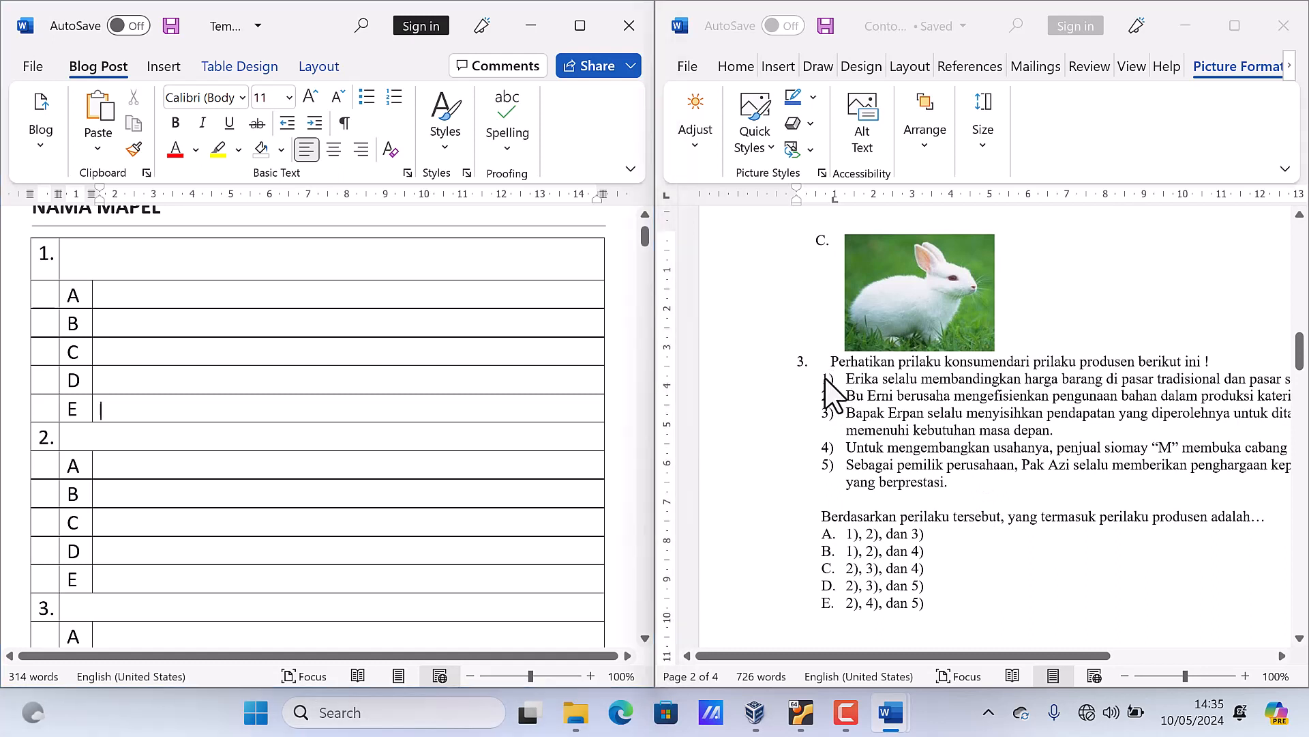
pyautogui.click(827, 379)
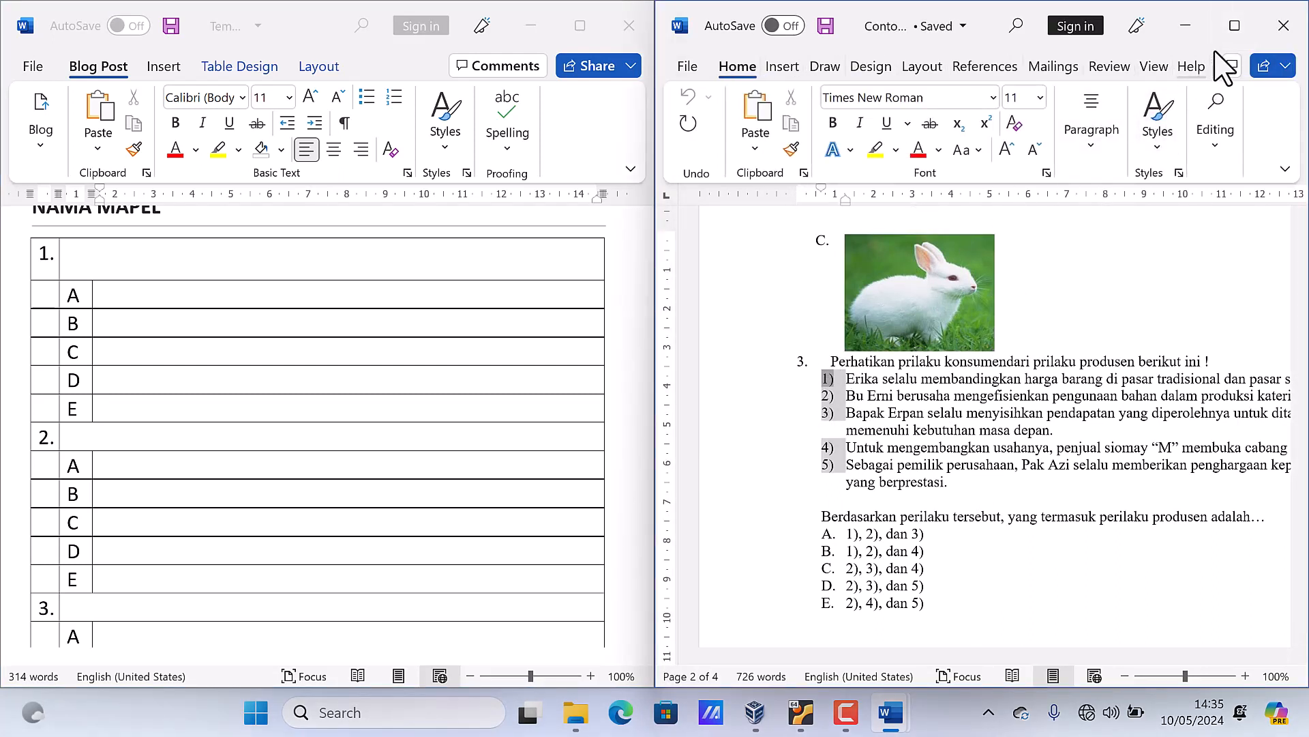
pyautogui.click(1234, 25)
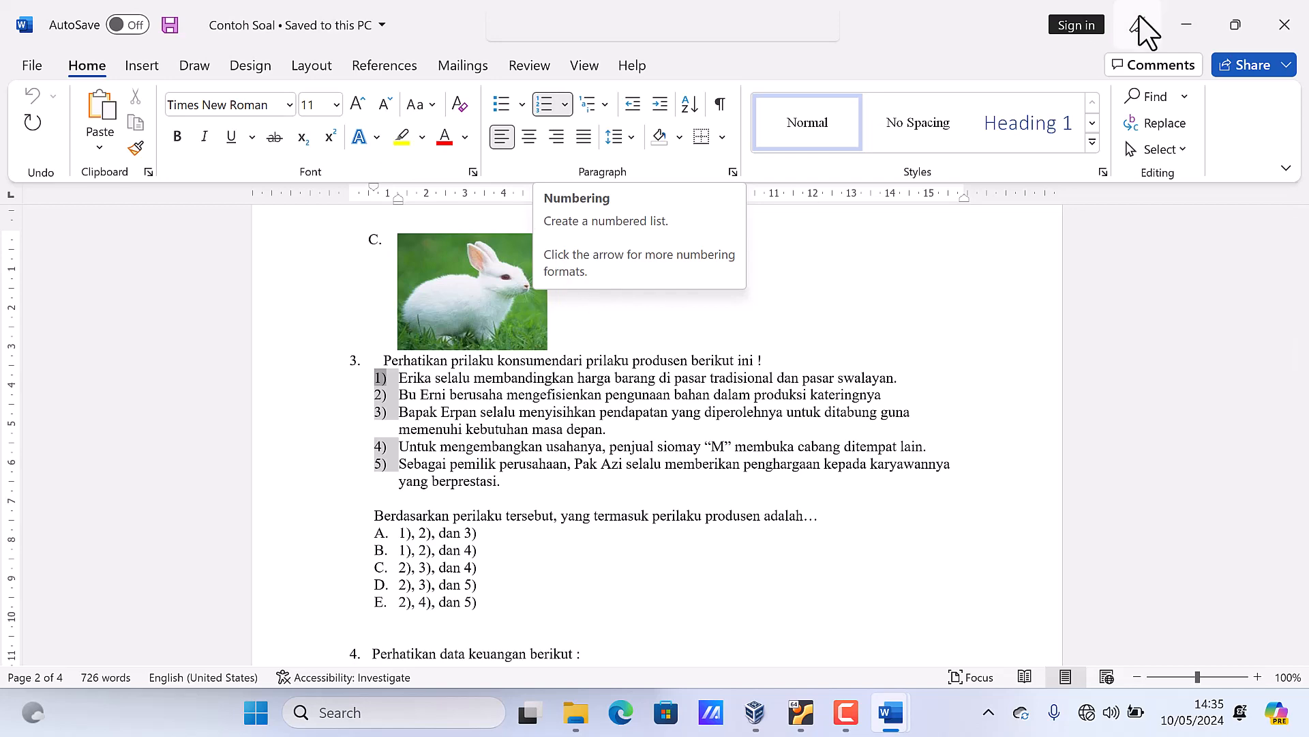
pyautogui.moveTo(950, 35); pyautogui.dragTo(414, 61)
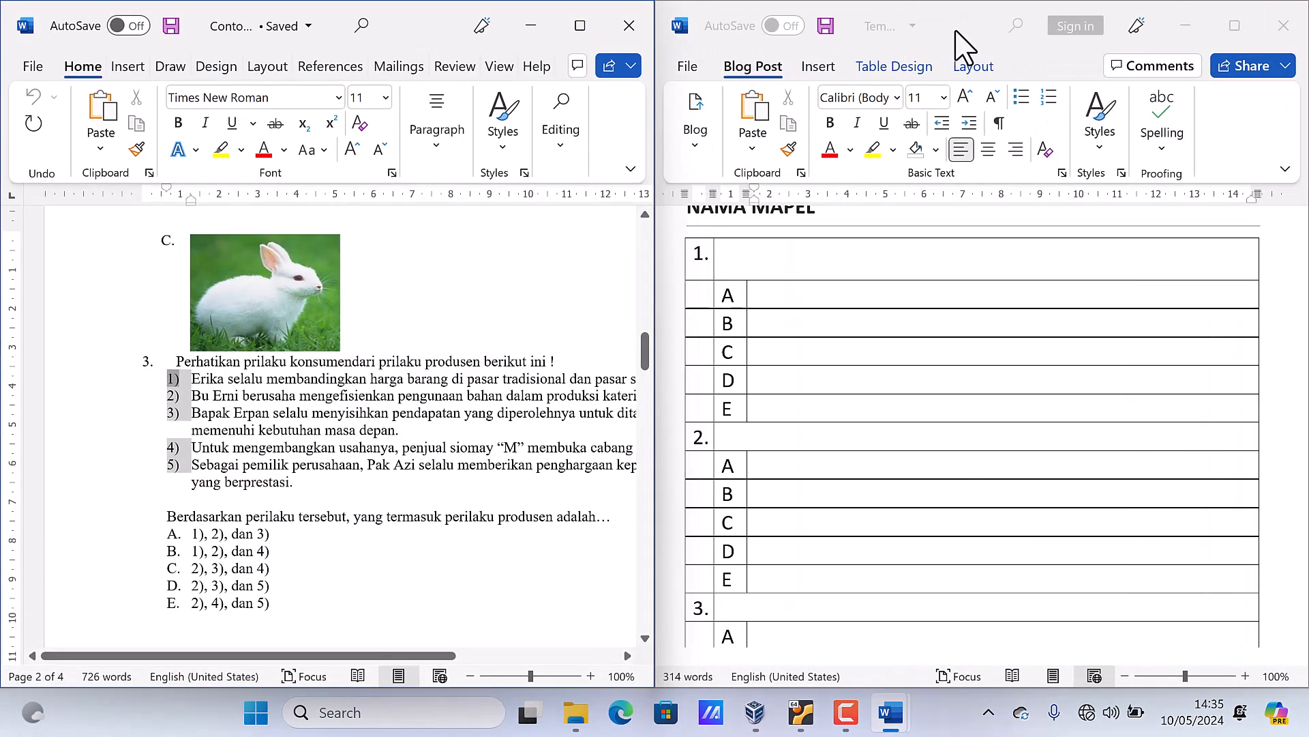
pyautogui.moveTo(733, 10); pyautogui.dragTo(409, 64)
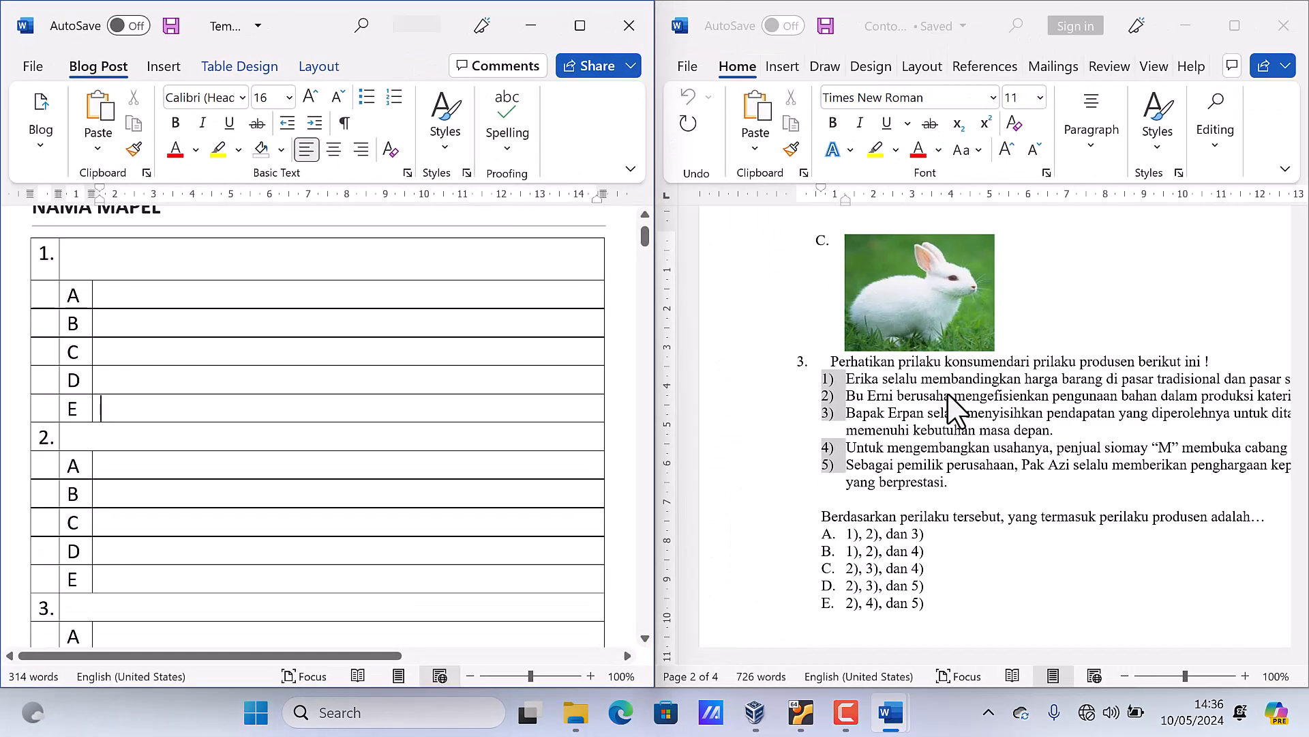
# Copy the text of question 3 with its five numbered statements from Contoh Soal into the question 1 cell of the template
pyautogui.click(843, 371)
pyautogui.moveTo(826, 361); pyautogui.dragTo(1281, 518)
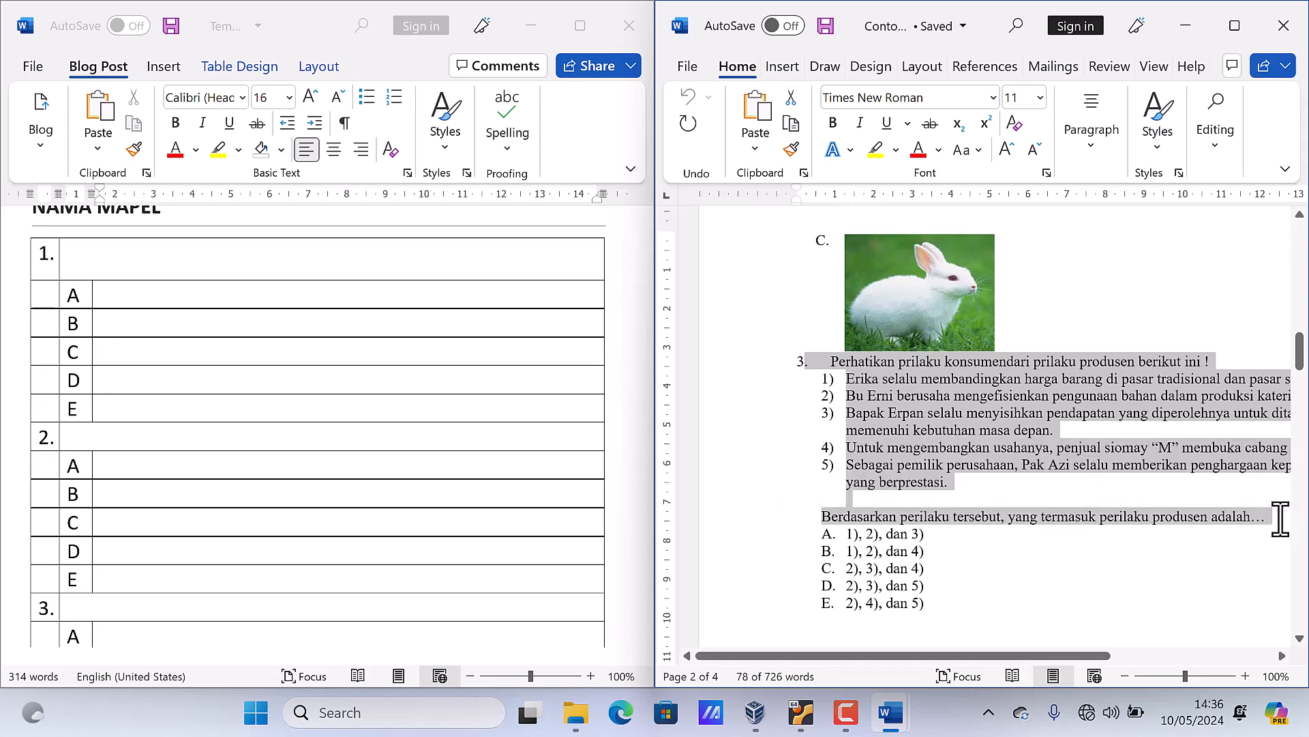
pyautogui.click(112, 269)
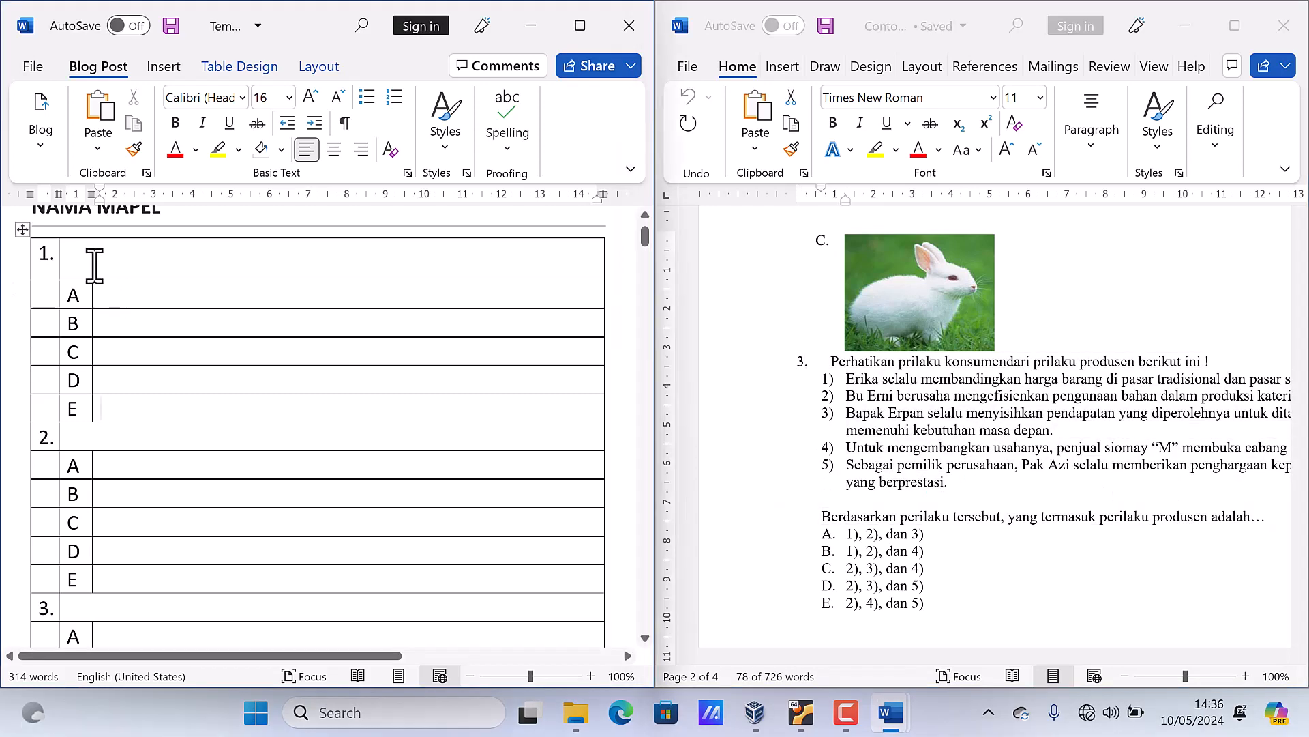
pyautogui.hotkey('ctrl', 'v')
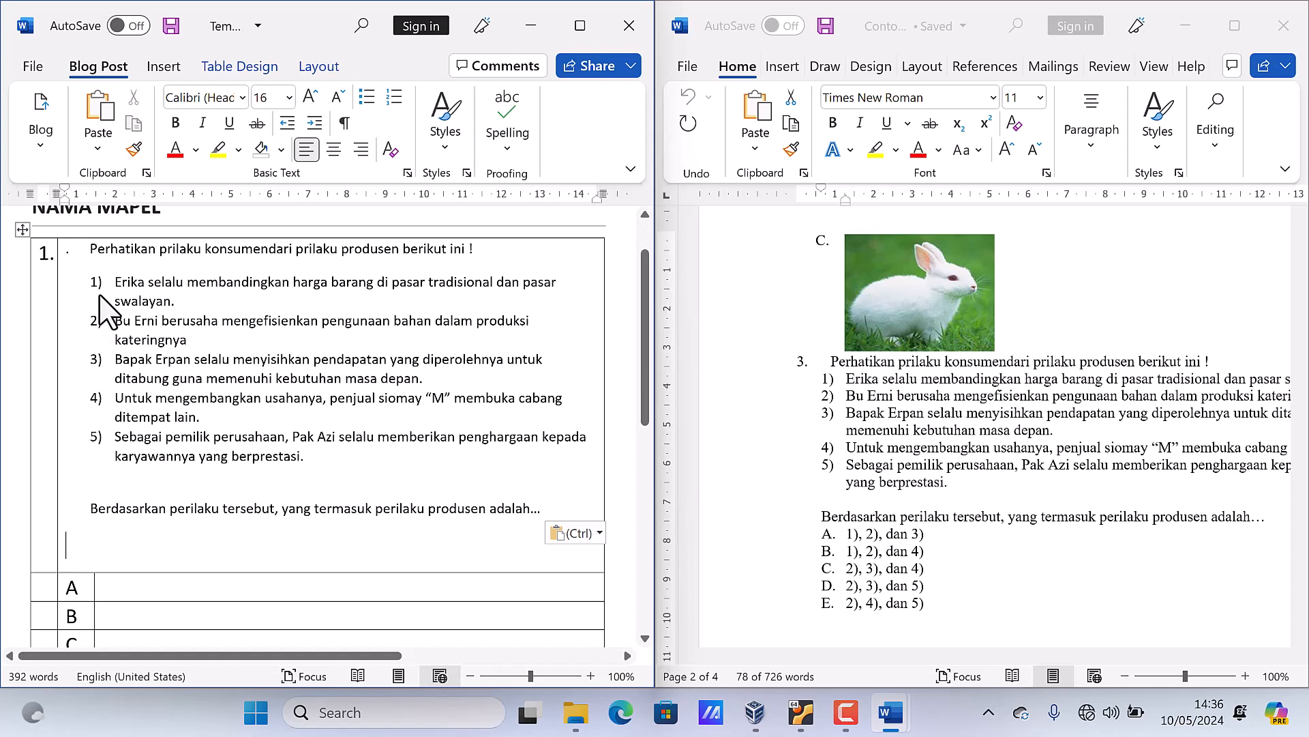
# Replace the automatic numbering of the first two statements in question 1 of the template with manually entered "1." and "2."
pyautogui.click(100, 285)
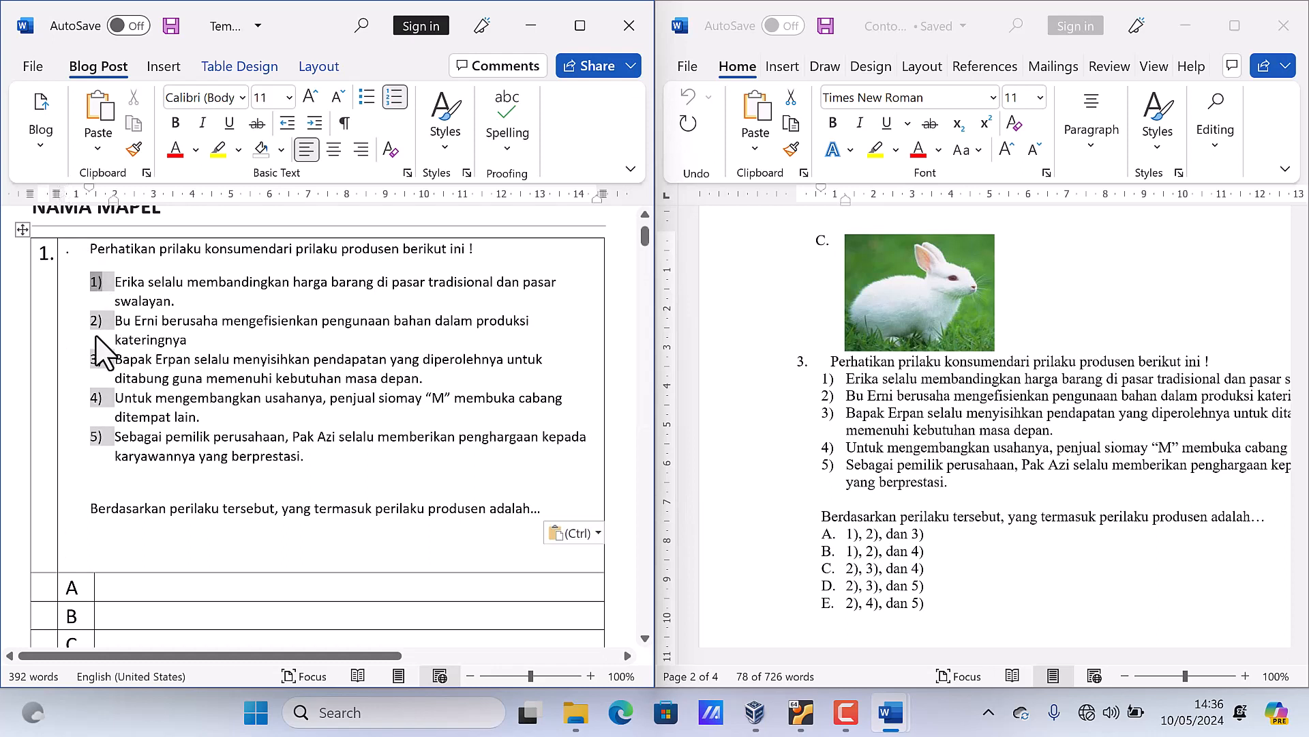
pyautogui.click(391, 105)
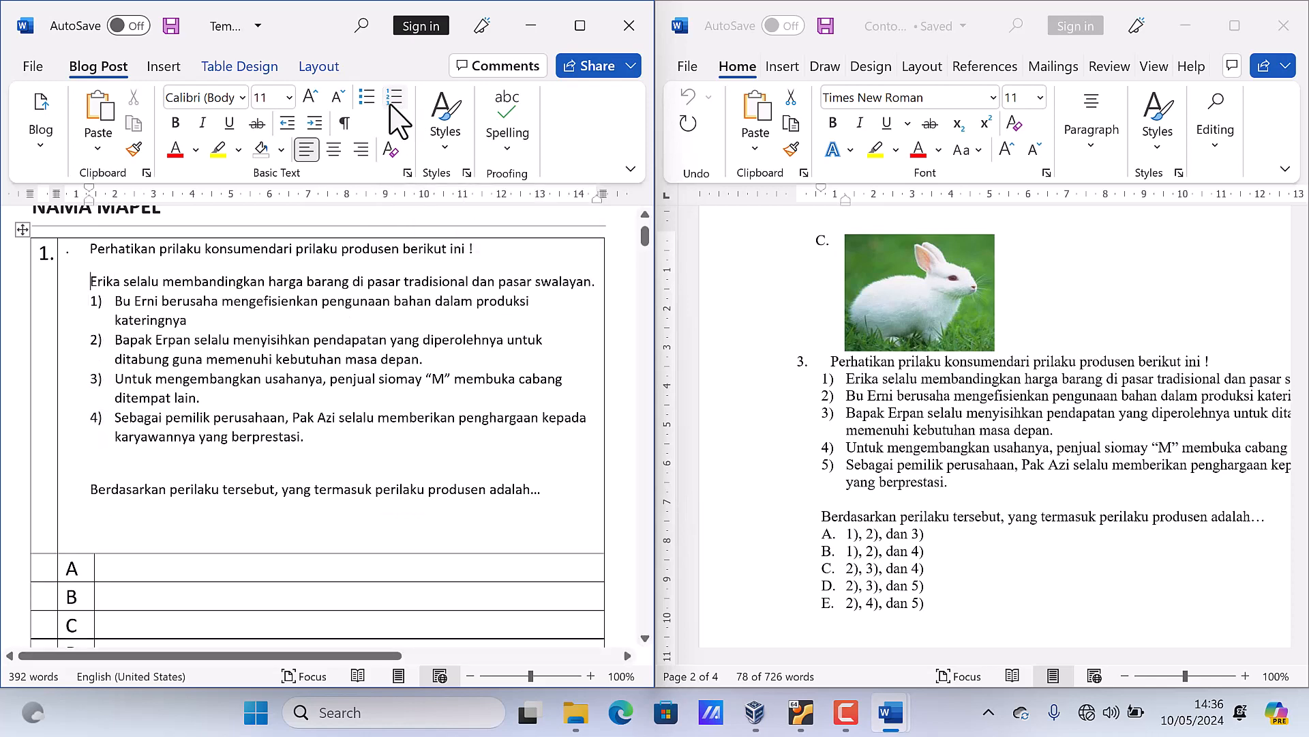
pyautogui.click(391, 106)
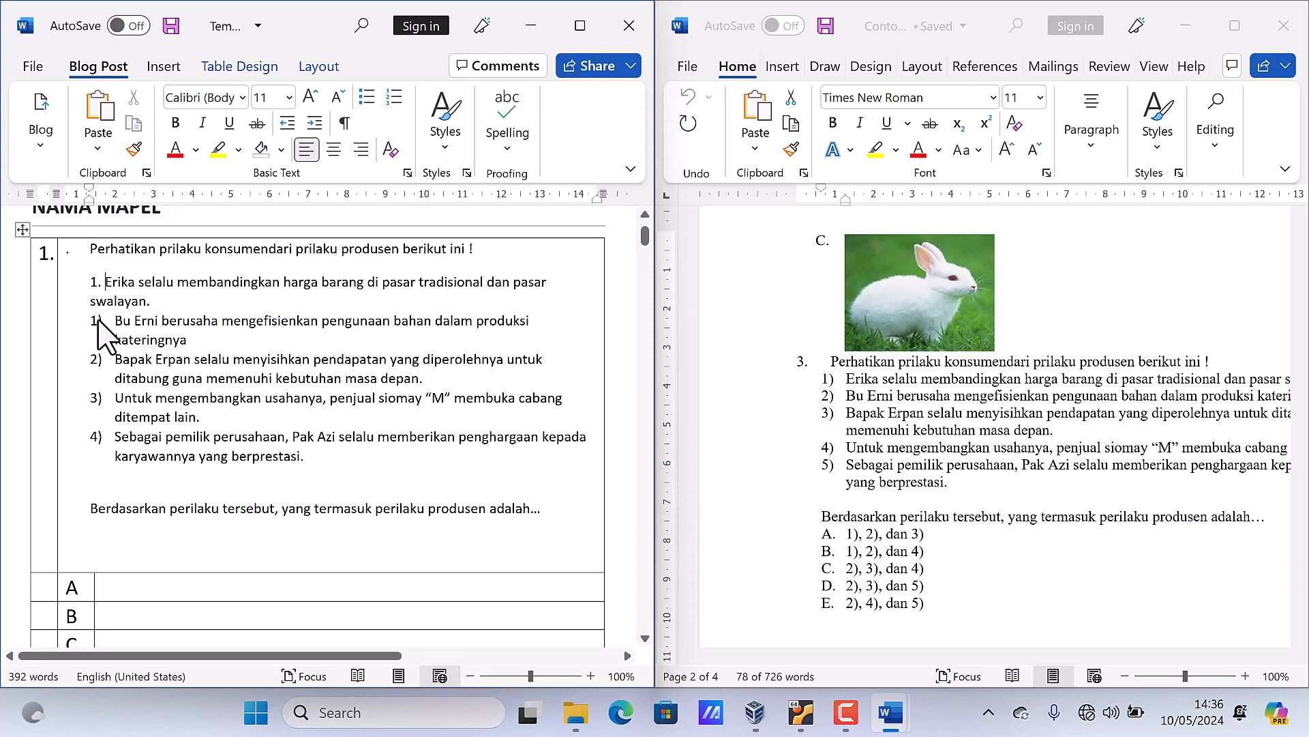
pyautogui.click(96, 321)
pyautogui.click(399, 107)
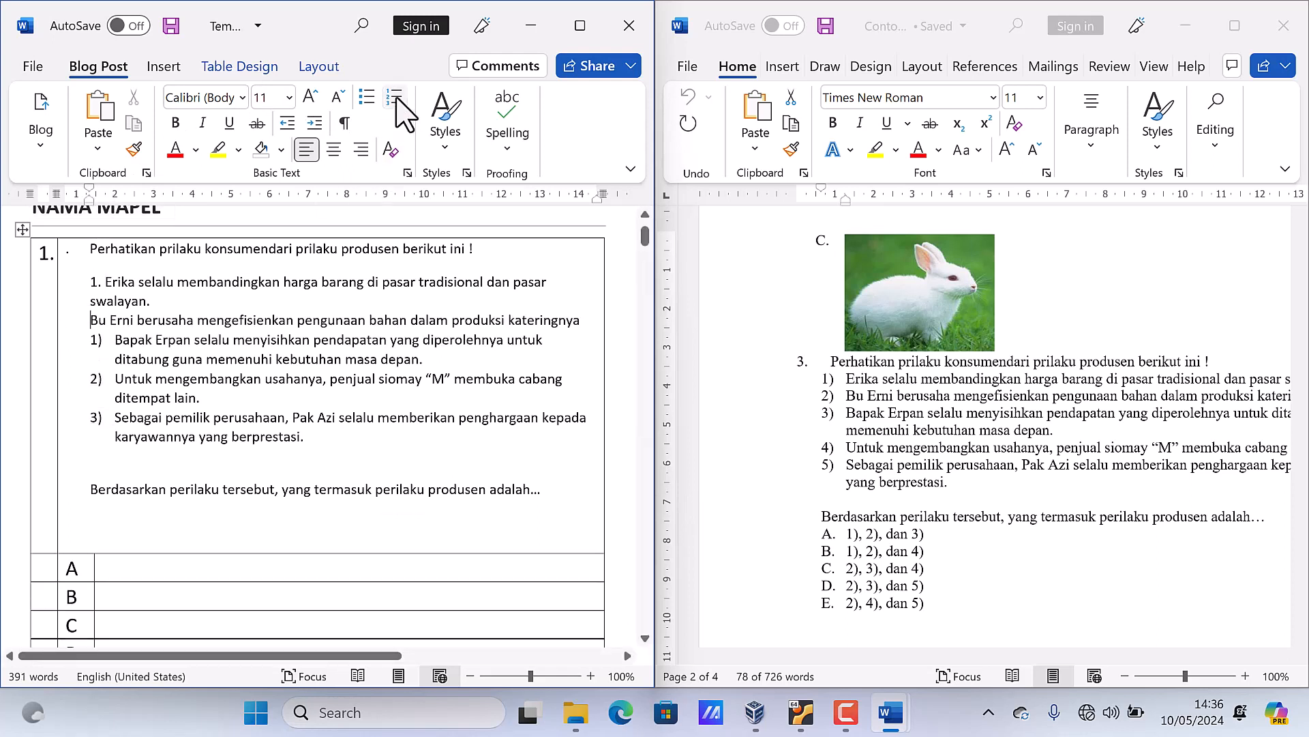
pyautogui.click(396, 101)
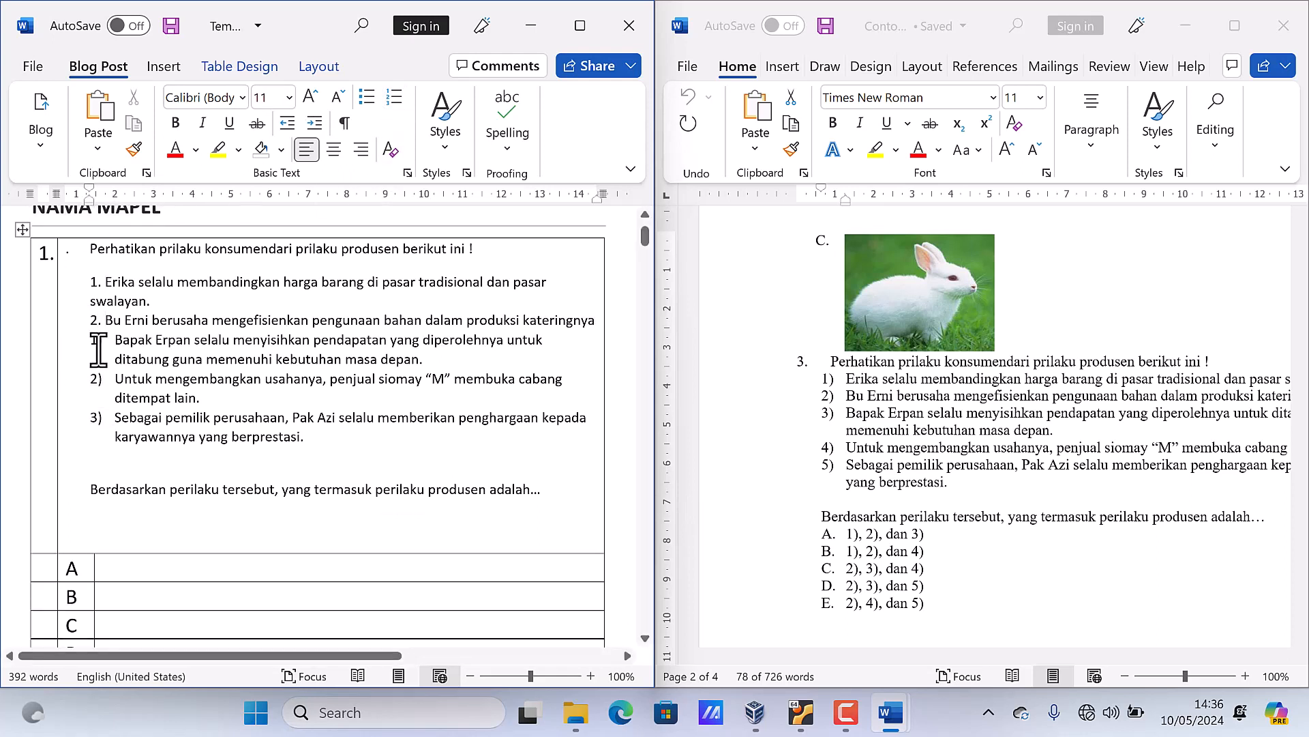
# Remove the automatic numbering from the remaining three statements in question 1 and number them manually "3.", "4." and "5."
pyautogui.click(95, 339)
pyautogui.click(395, 98)
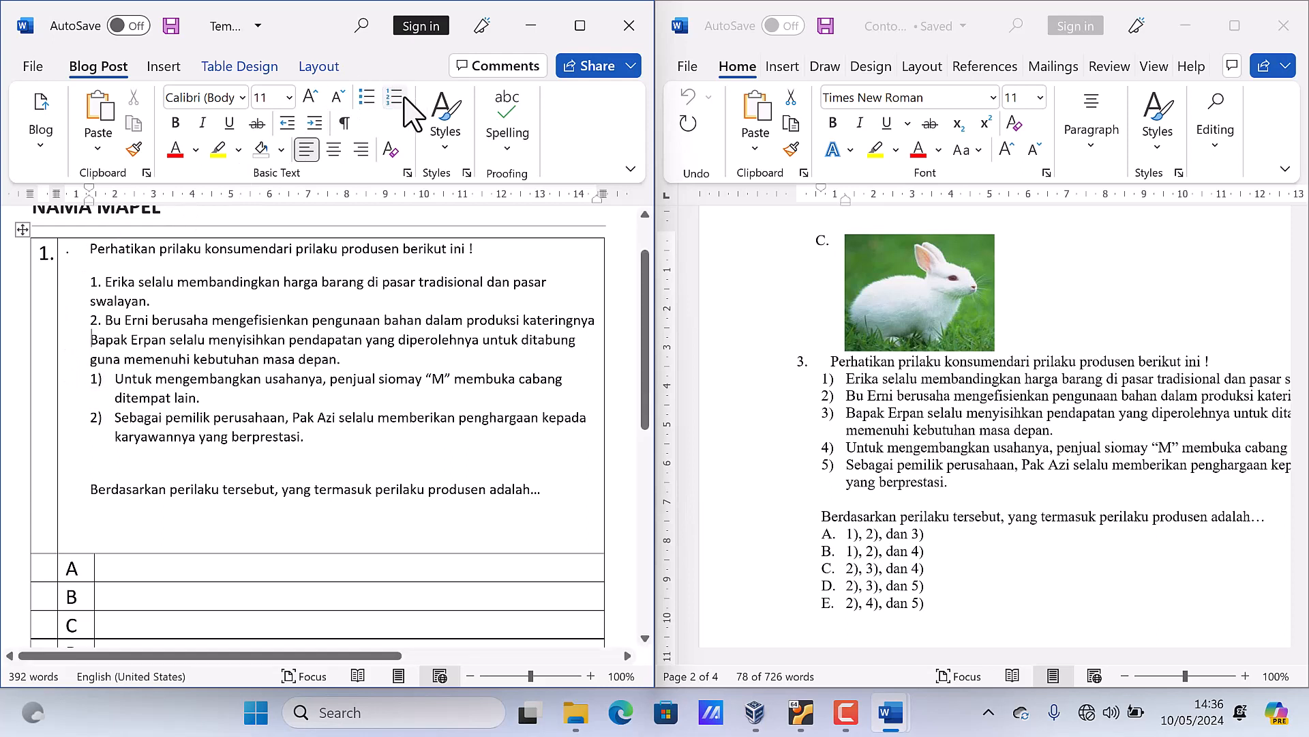
pyautogui.write('3.')
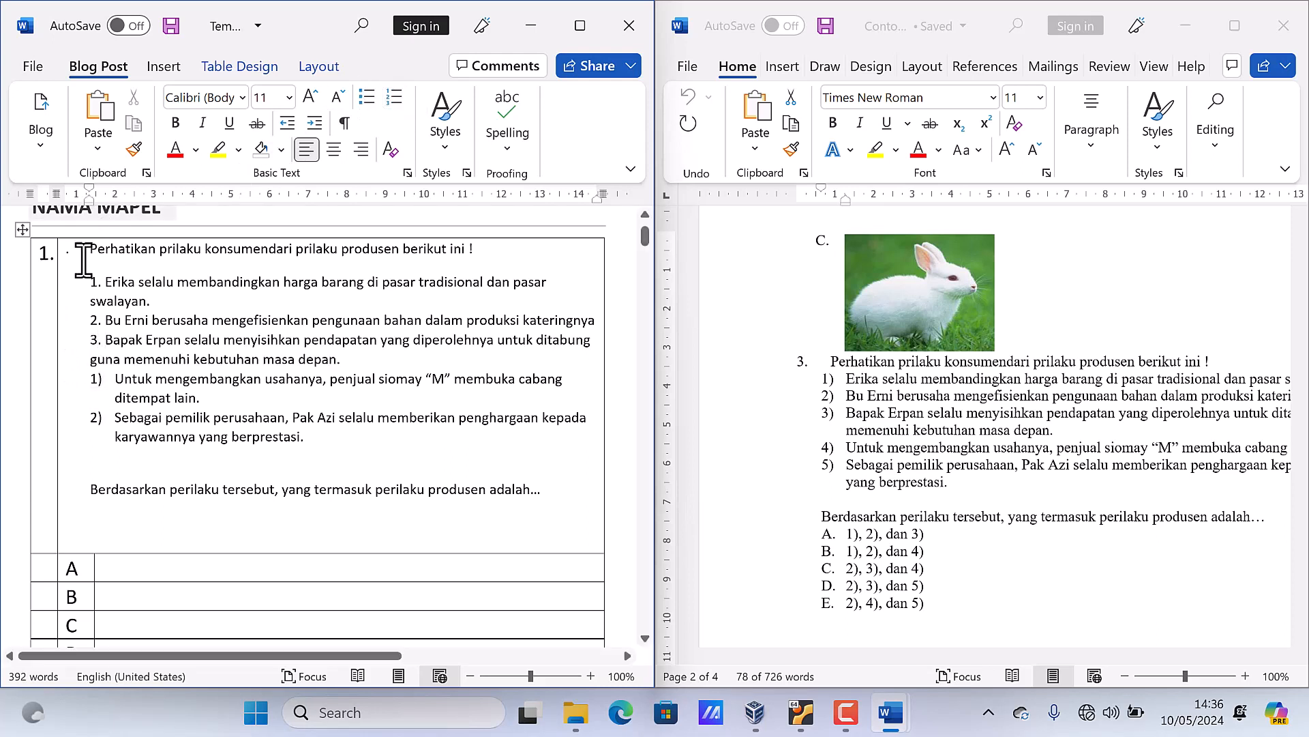
pyautogui.click(96, 379)
pyautogui.click(394, 98)
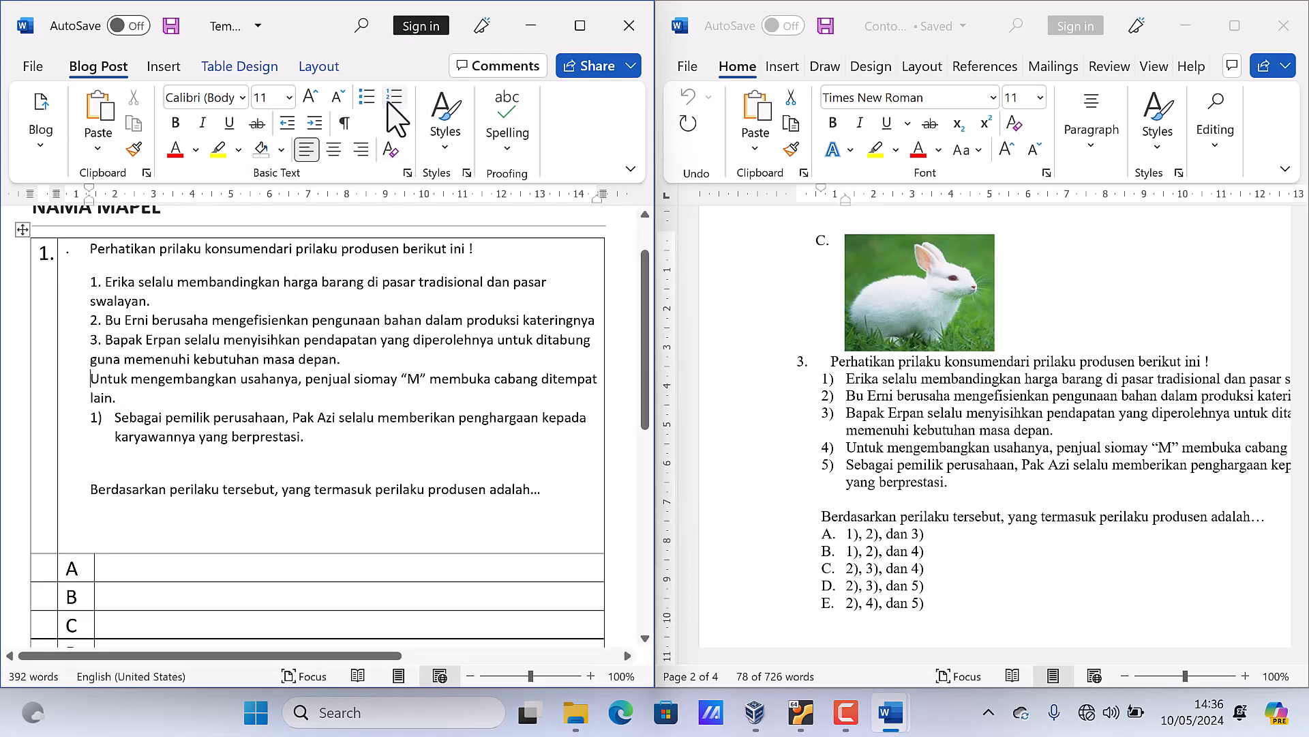
pyautogui.write('4.')
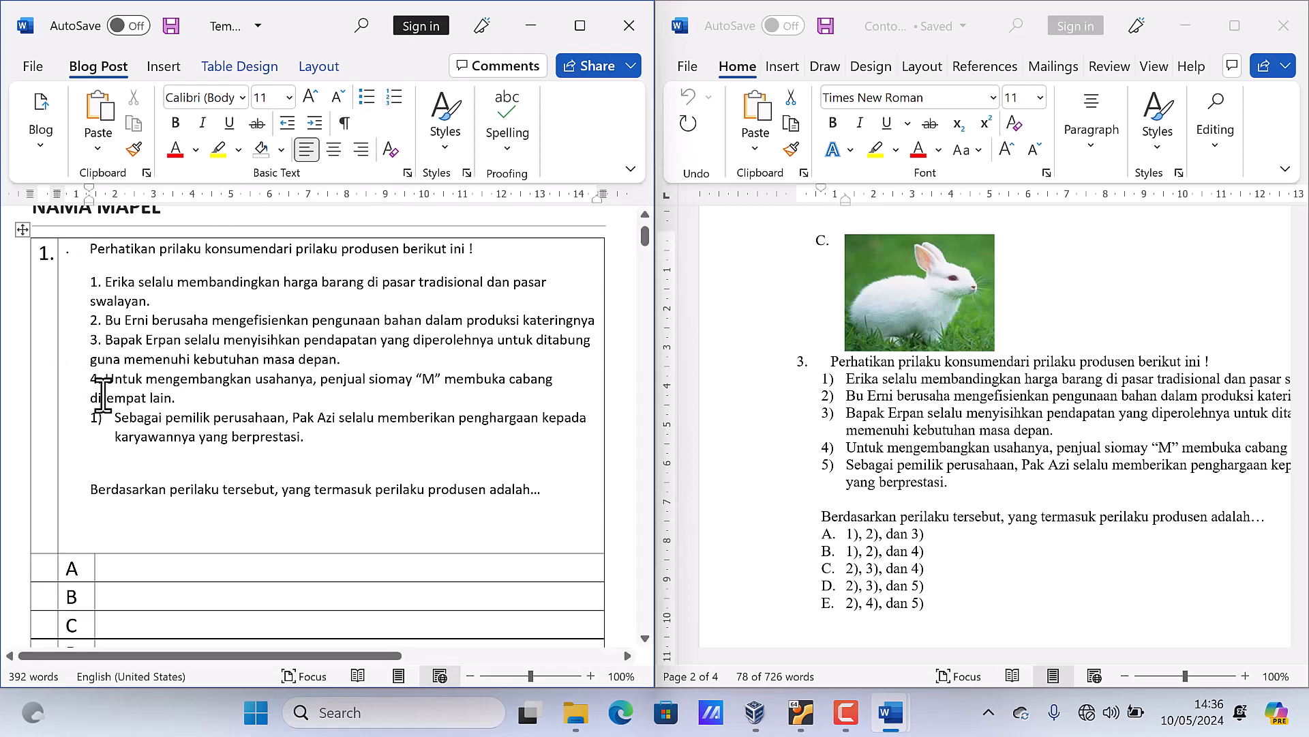
pyautogui.click(100, 416)
pyautogui.click(396, 102)
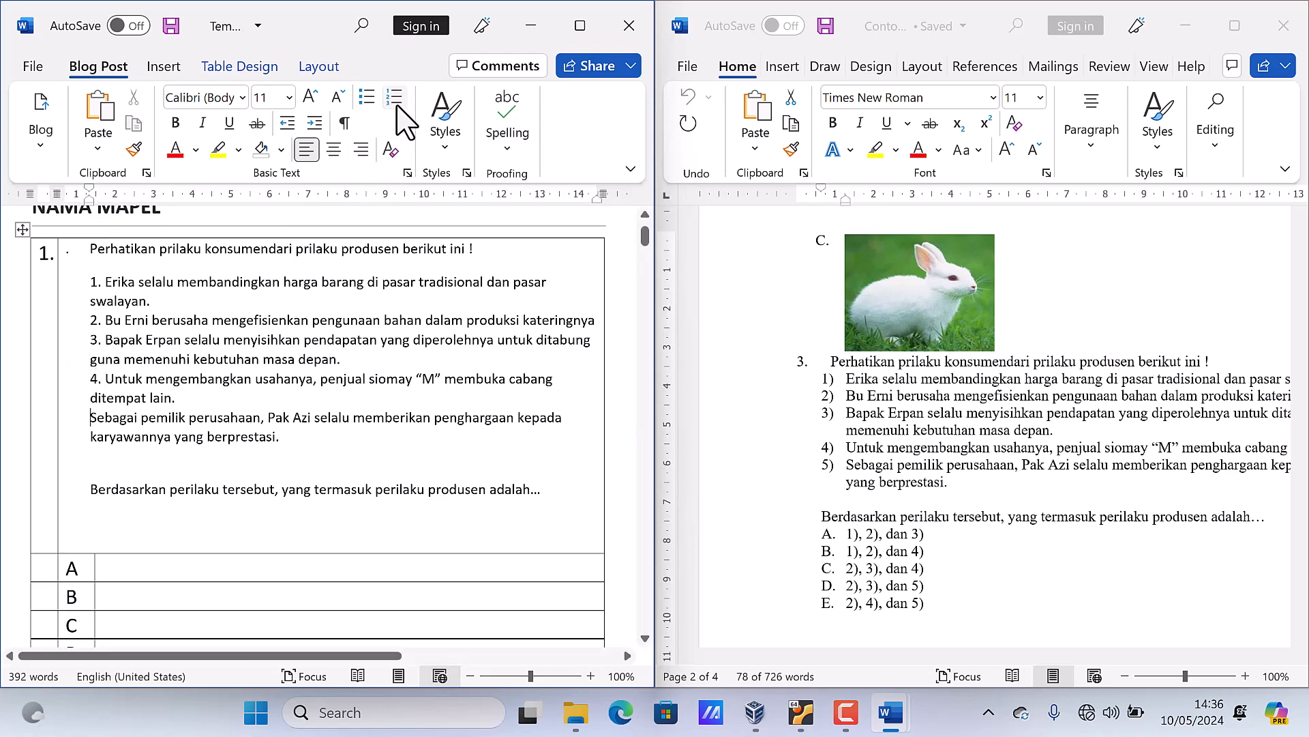
pyautogui.write('5.')
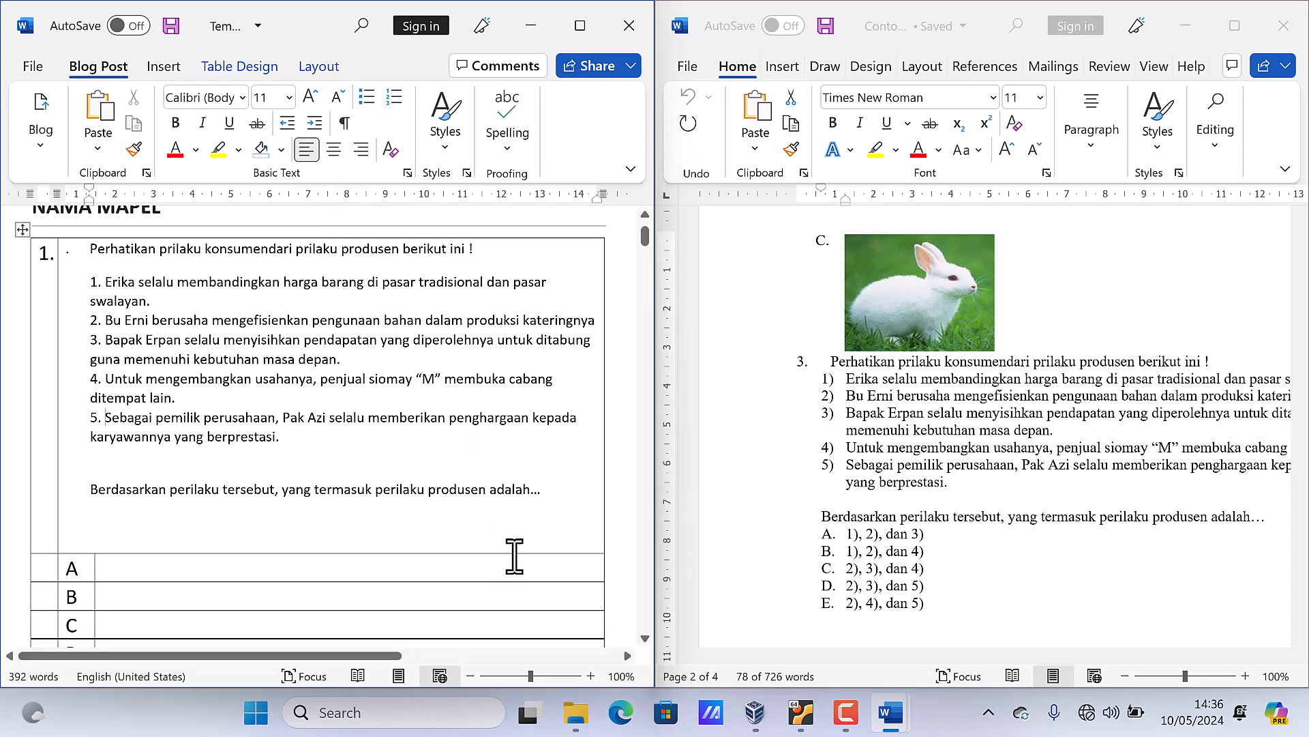
# Delete the whole question text with its five numbered statements from the question 1 cell of the template
pyautogui.moveTo(524, 542); pyautogui.dragTo(104, 253)
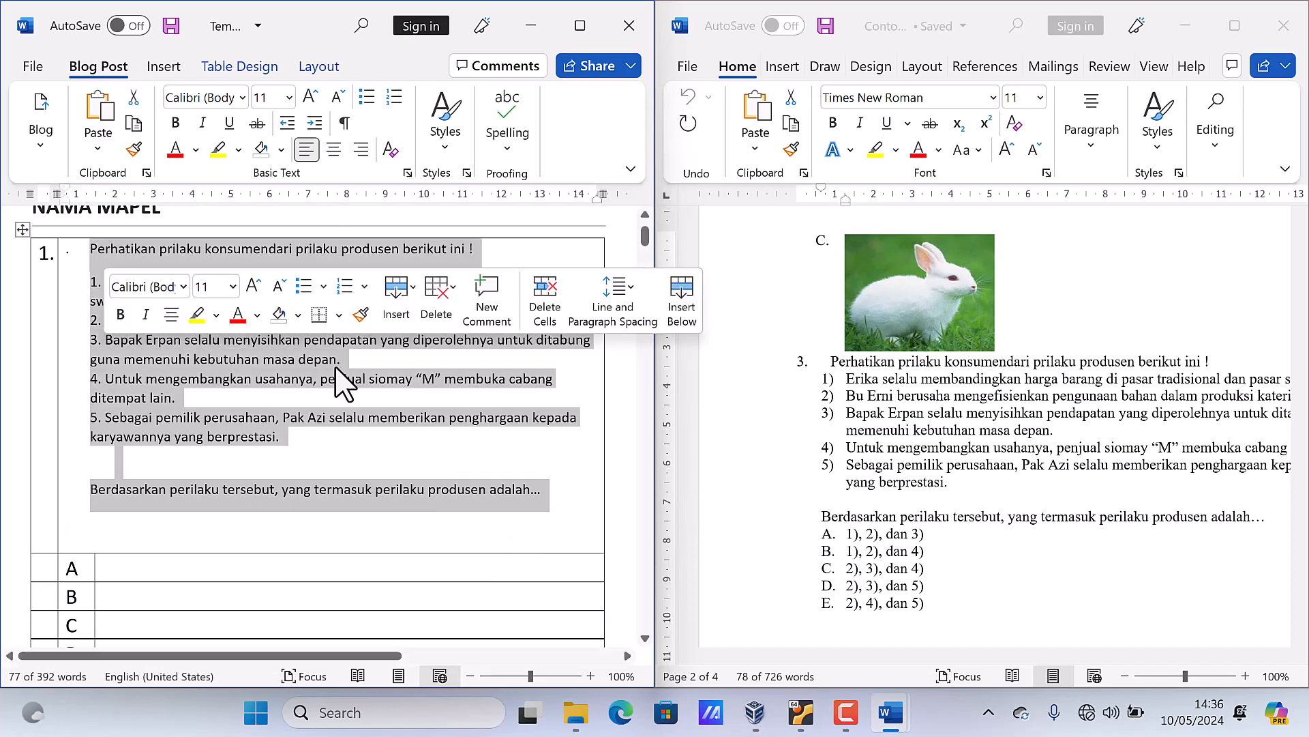
pyautogui.press('Delete')
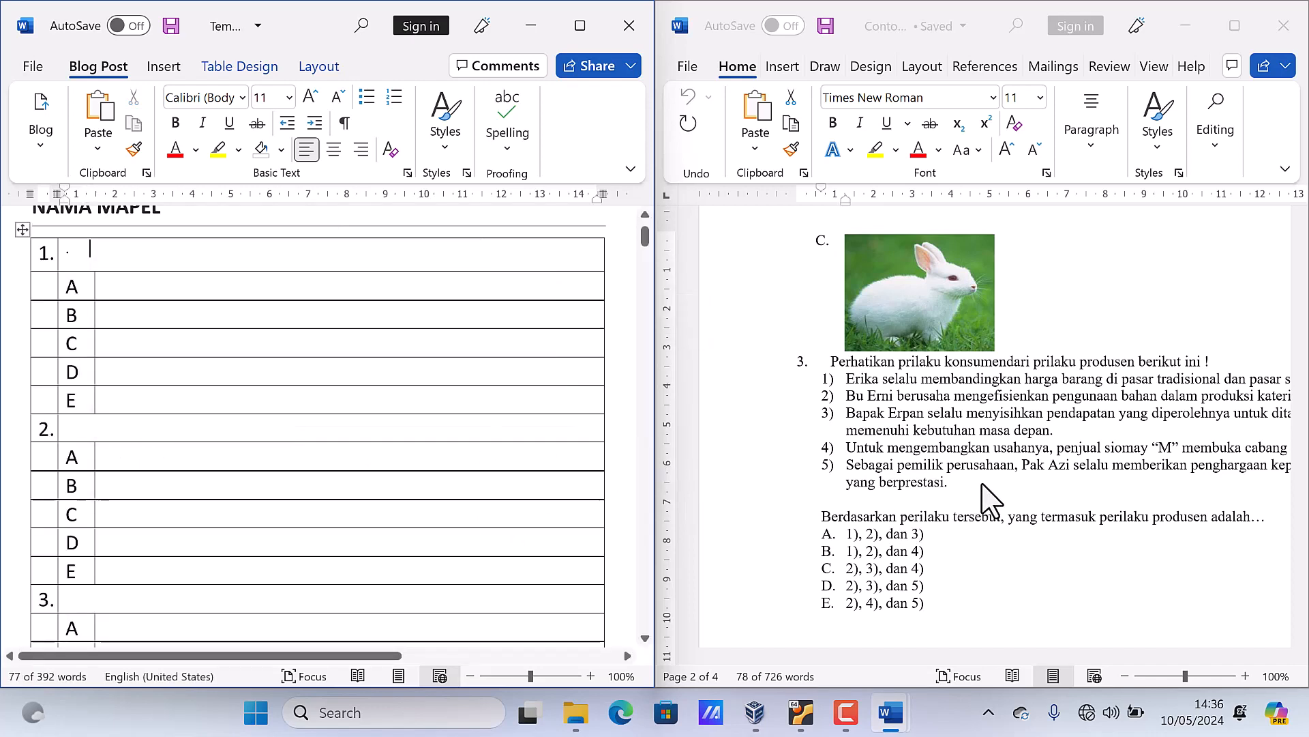
# Look through the questions in Contoh Soal and examine the financial data list "Perhatikan data keuangan berikut" in question 4
pyautogui.scroll(-5, 1023, 489)
pyautogui.scroll(-3, 1034, 480)
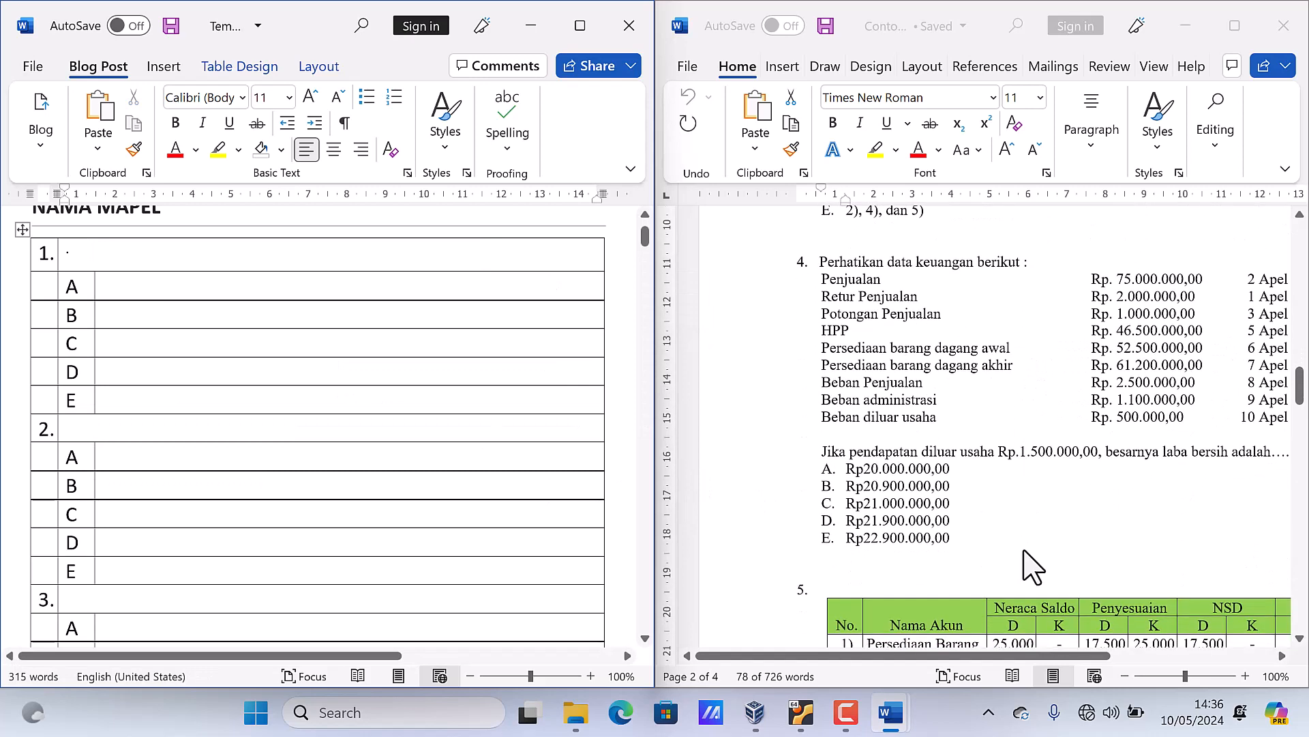
pyautogui.moveTo(1029, 658); pyautogui.dragTo(1090, 665)
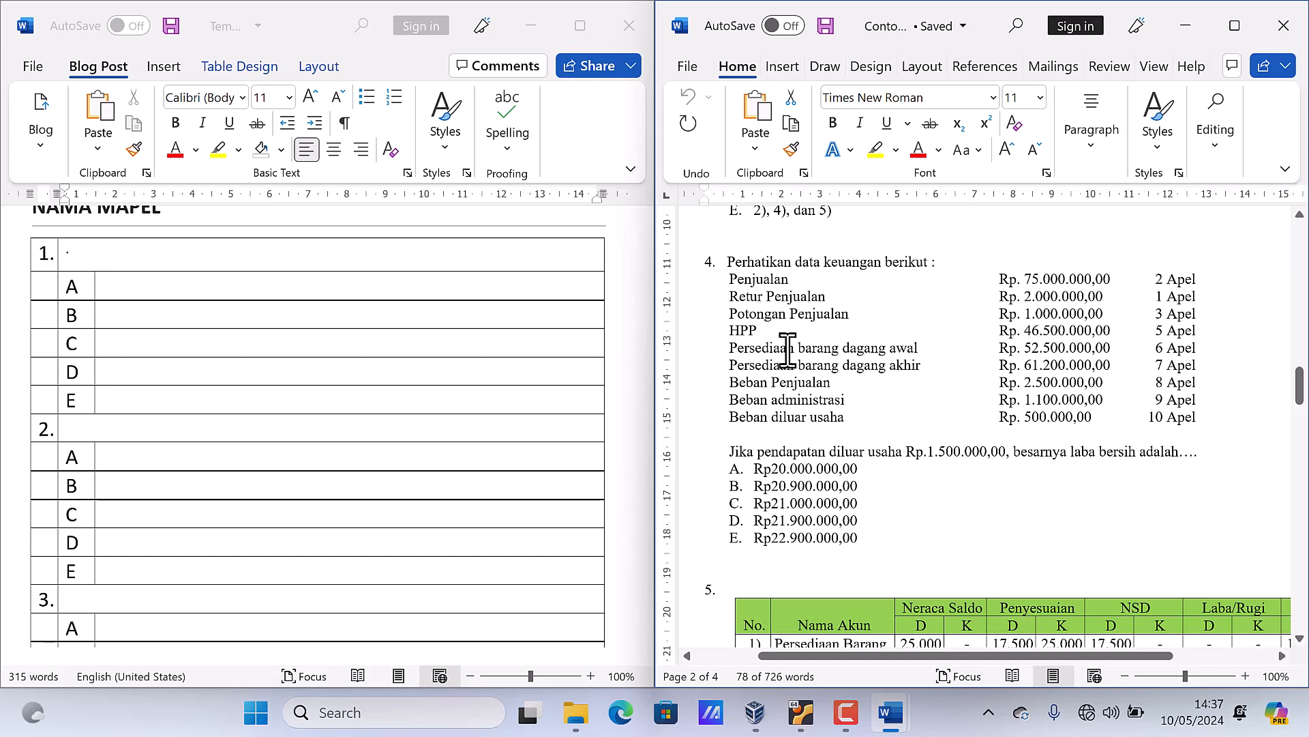
pyautogui.scroll(5, 788, 350)
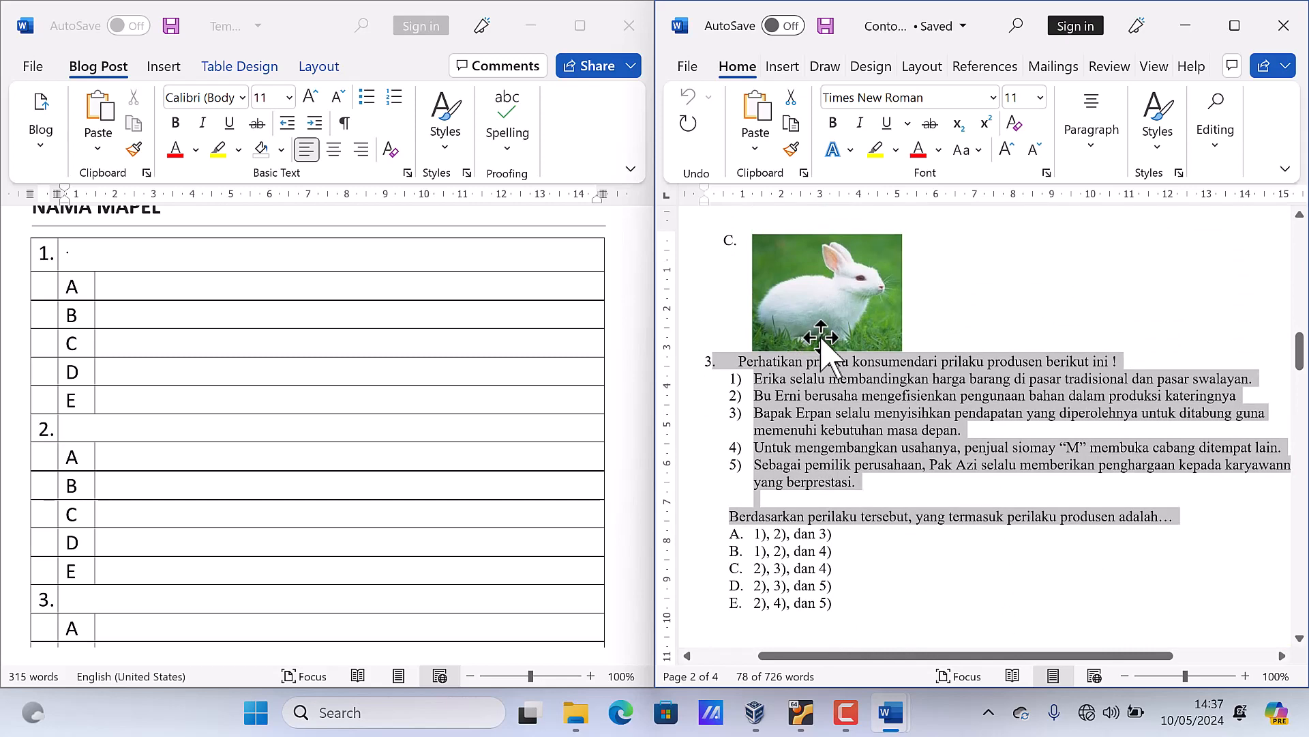
pyautogui.scroll(-3, 812, 348)
pyautogui.scroll(-3, 827, 348)
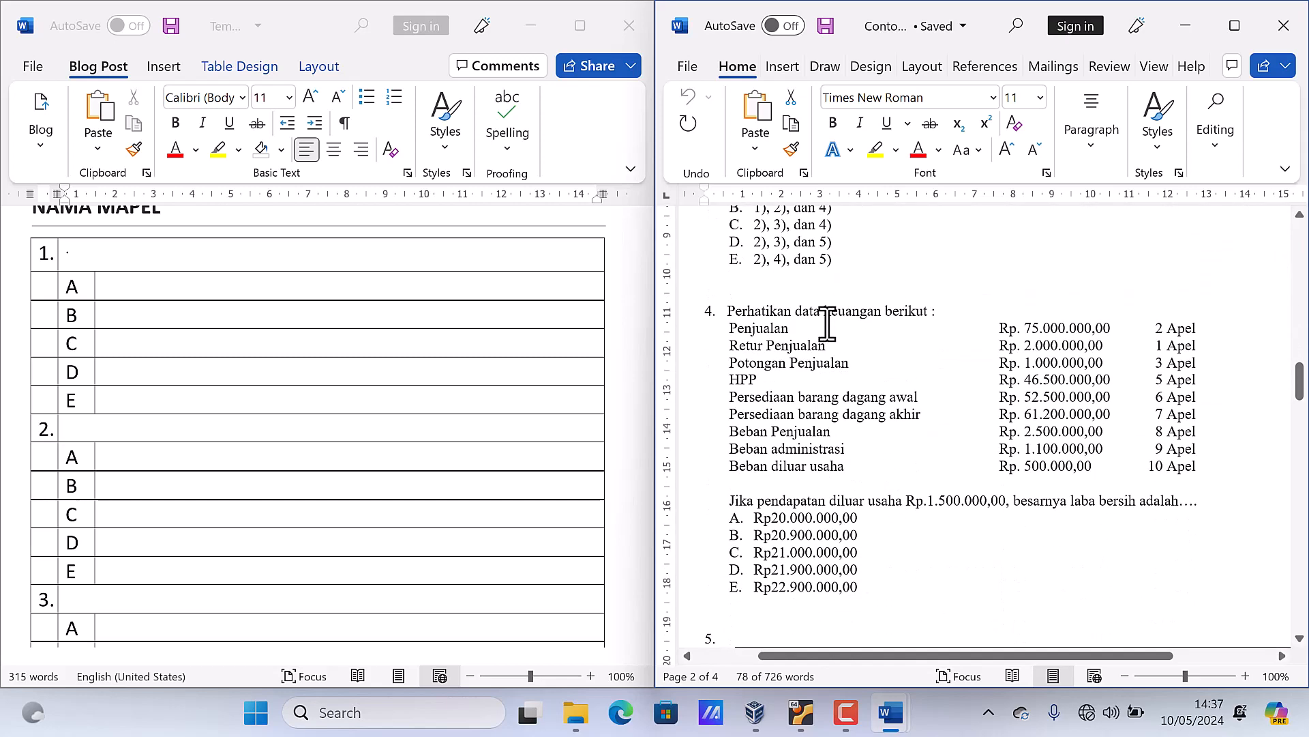
pyautogui.scroll(15, 845, 387)
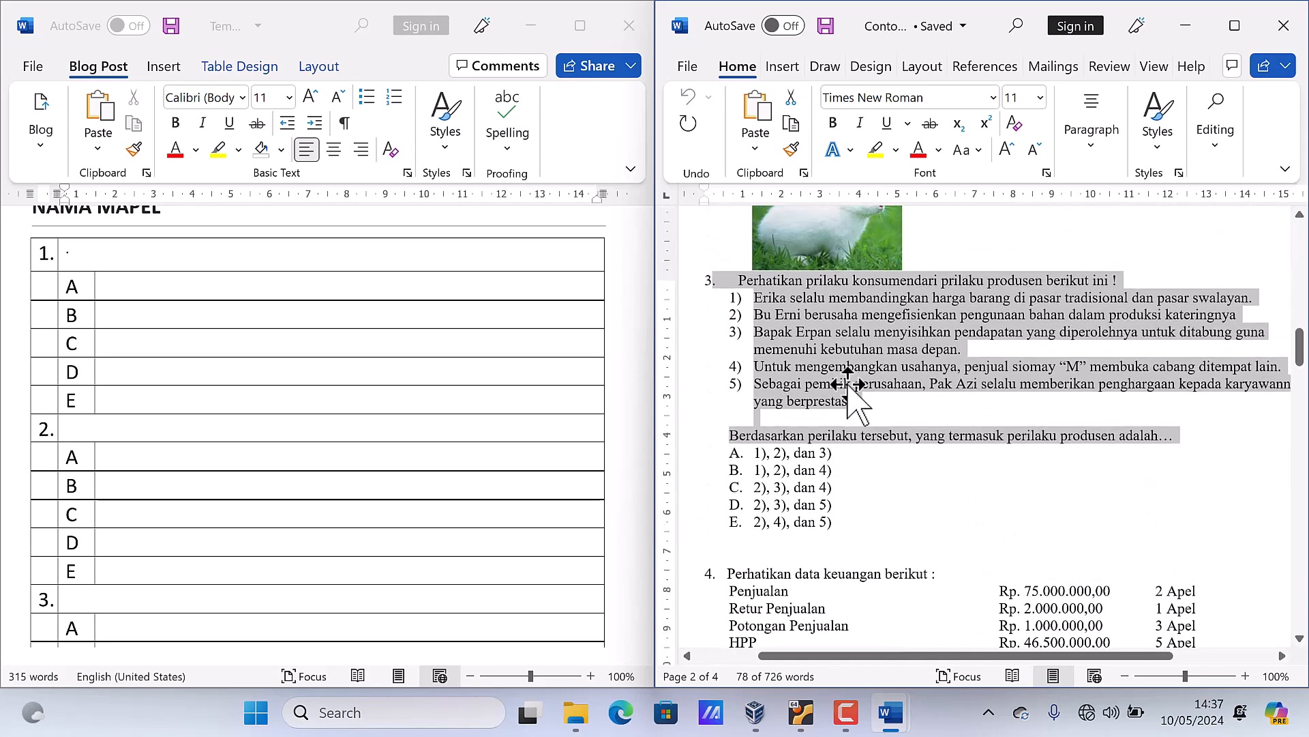
pyautogui.scroll(10, 854, 380)
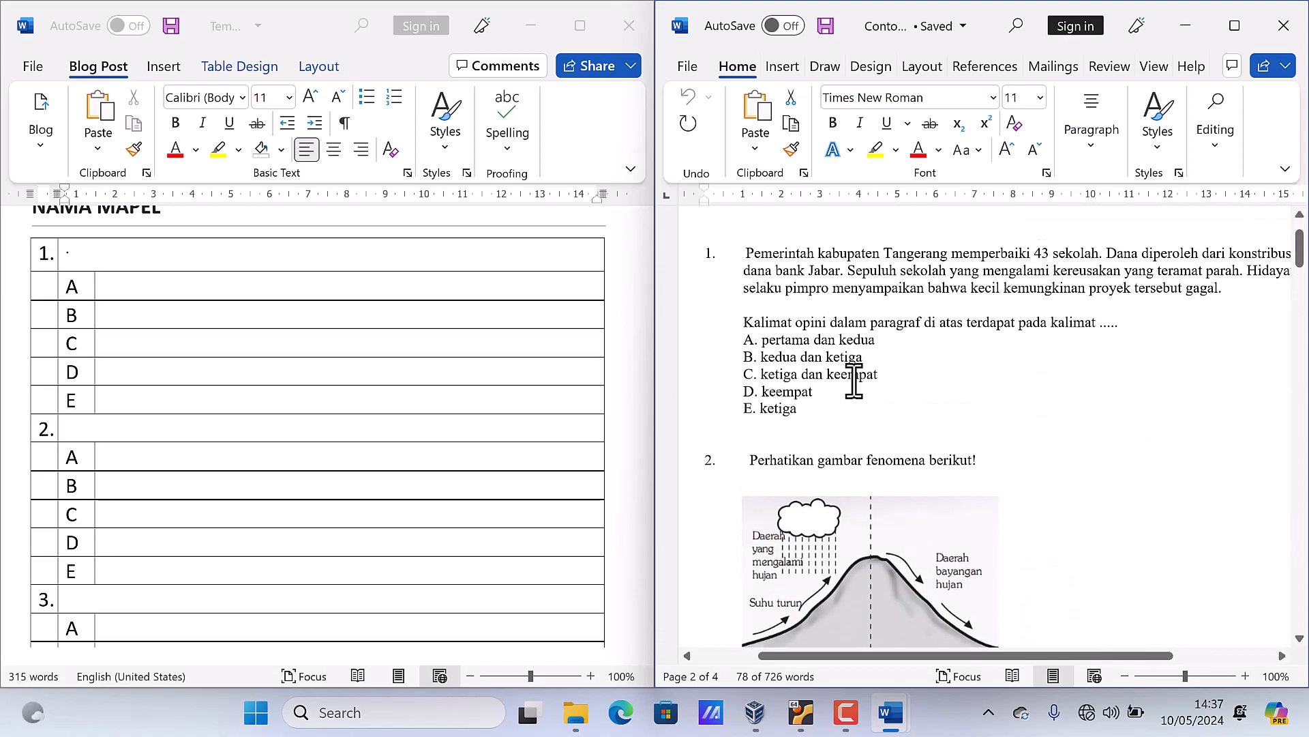
pyautogui.scroll(-6, 858, 380)
pyautogui.scroll(-15, 857, 382)
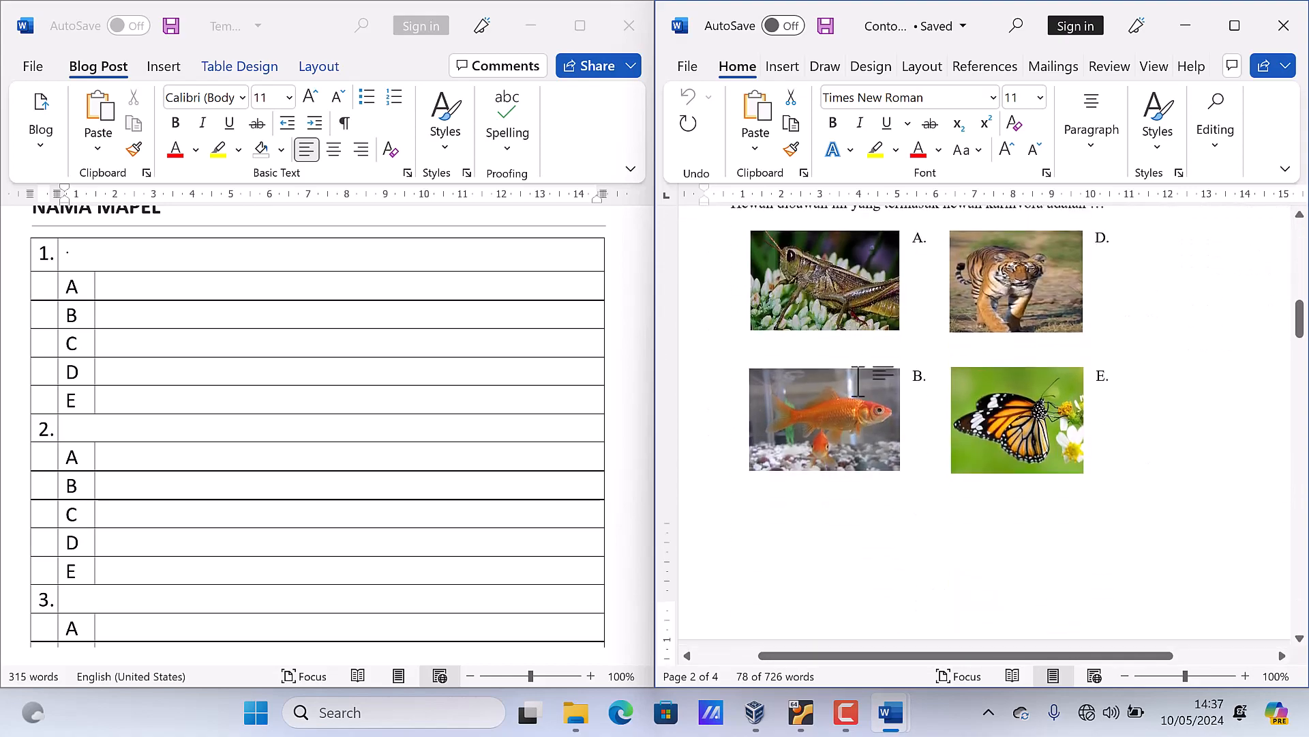
pyautogui.scroll(-4, 856, 407)
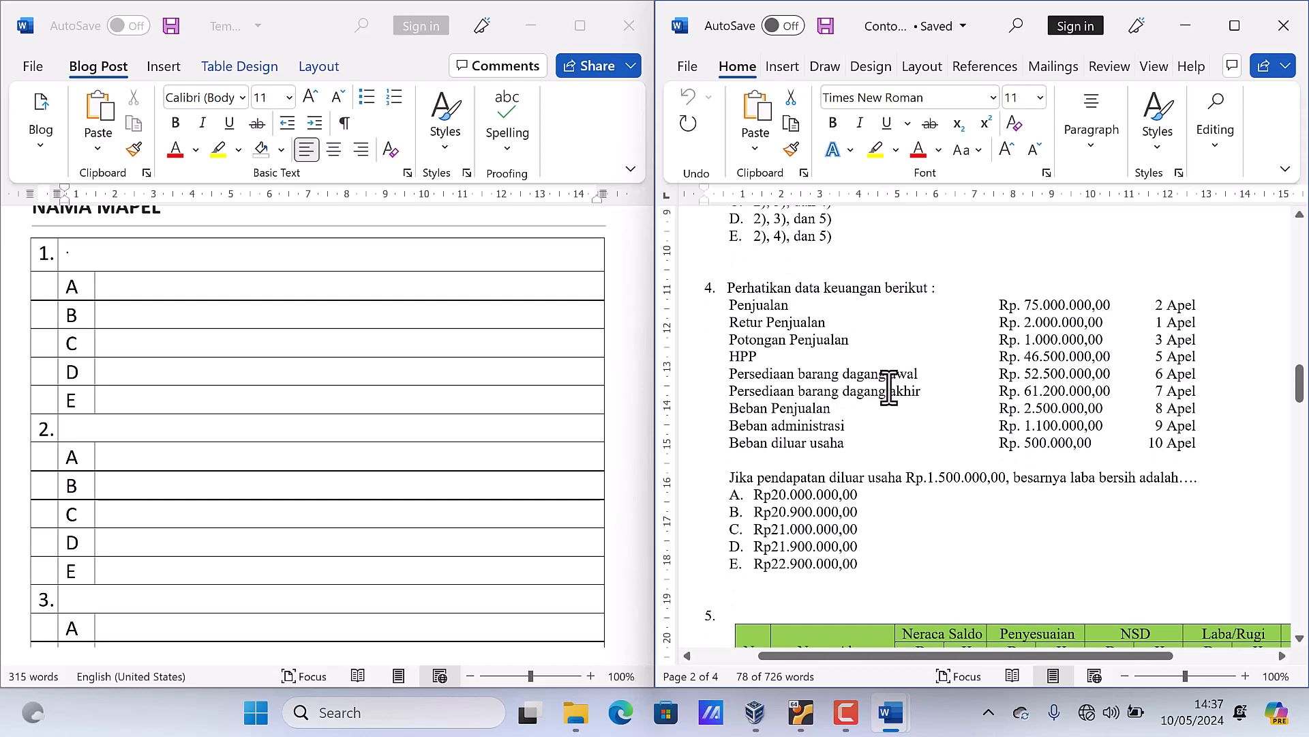
pyautogui.scroll(-2, 853, 376)
pyautogui.scroll(1, 880, 372)
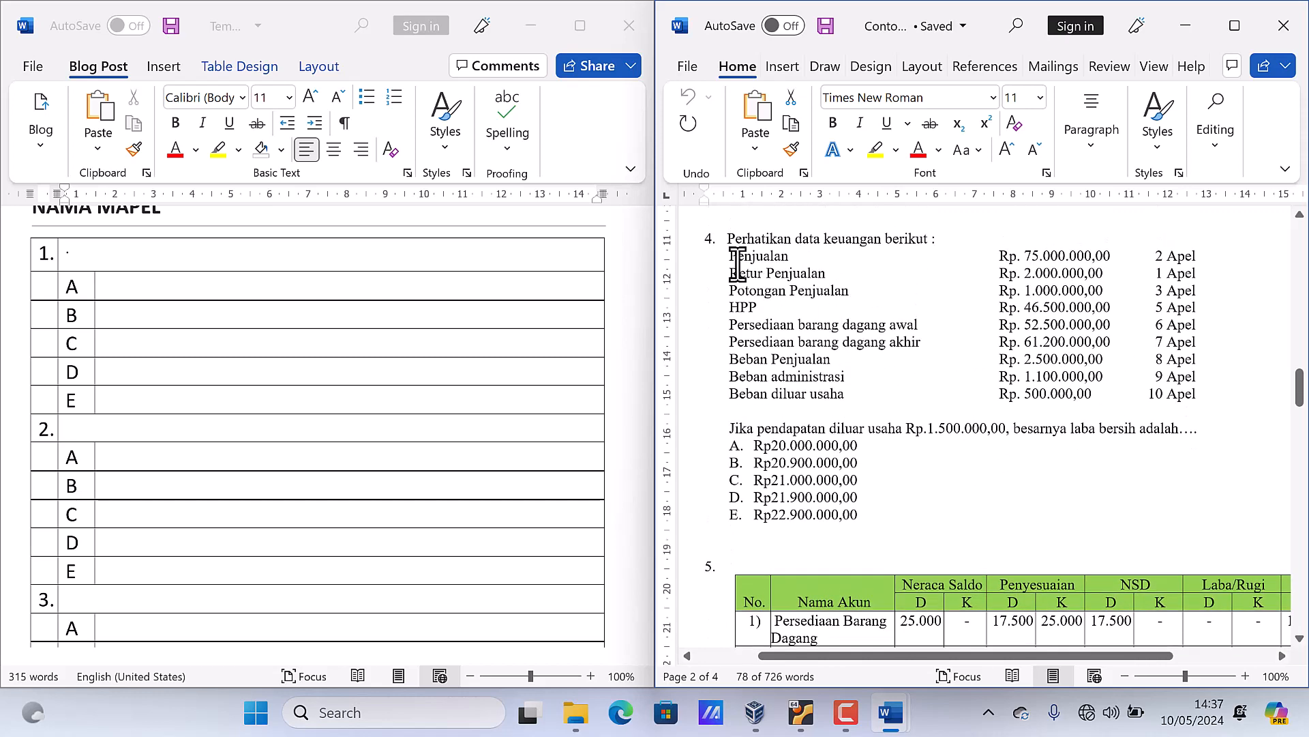
pyautogui.click(727, 240)
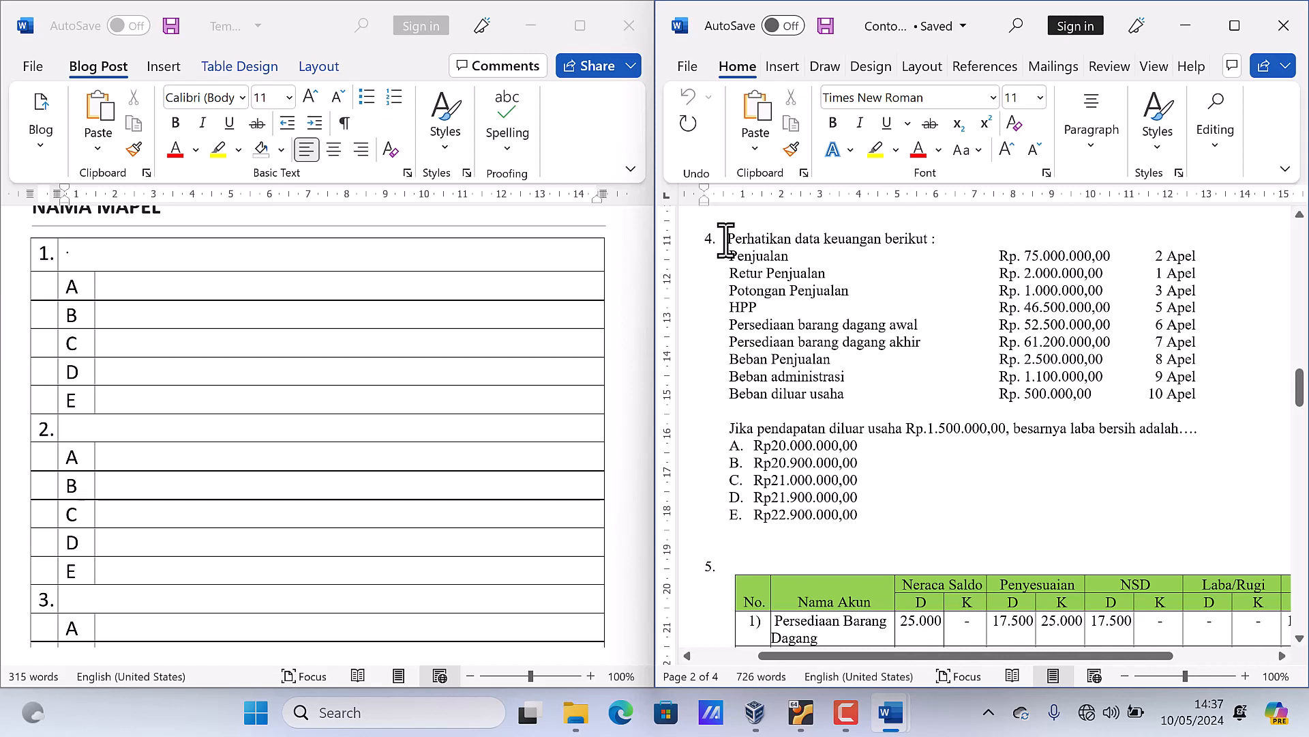
pyautogui.click(880, 399)
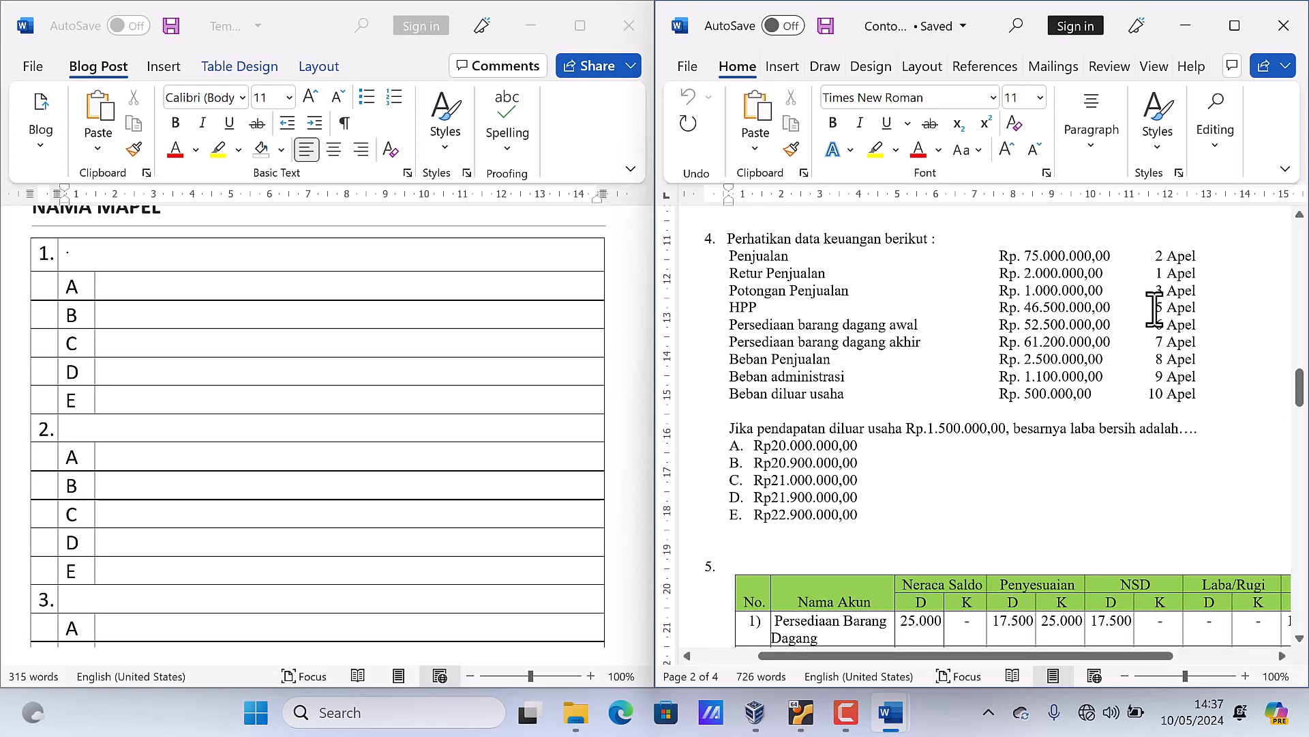
# Maximize the Contoh Soal window and enlarge question 4 to examine how its financial data is laid out in columns
pyautogui.click(1235, 26)
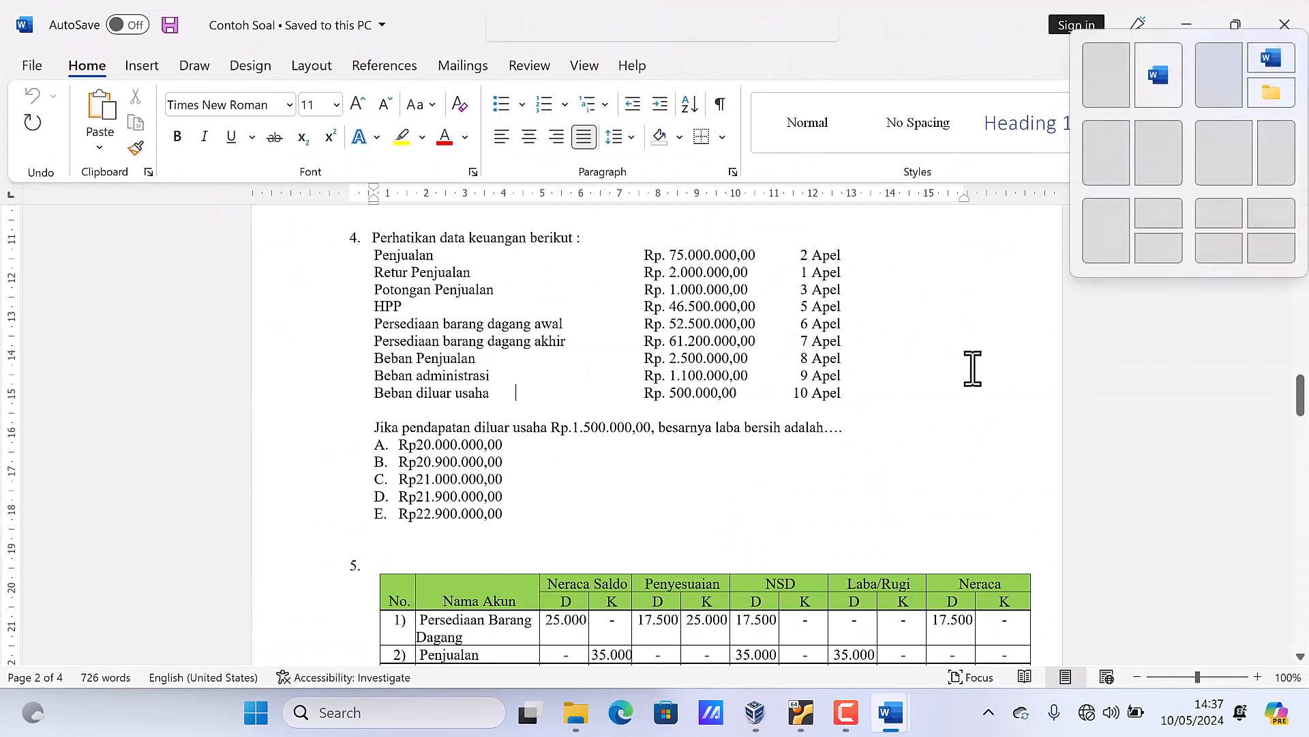
pyautogui.scroll(2, 928, 387)
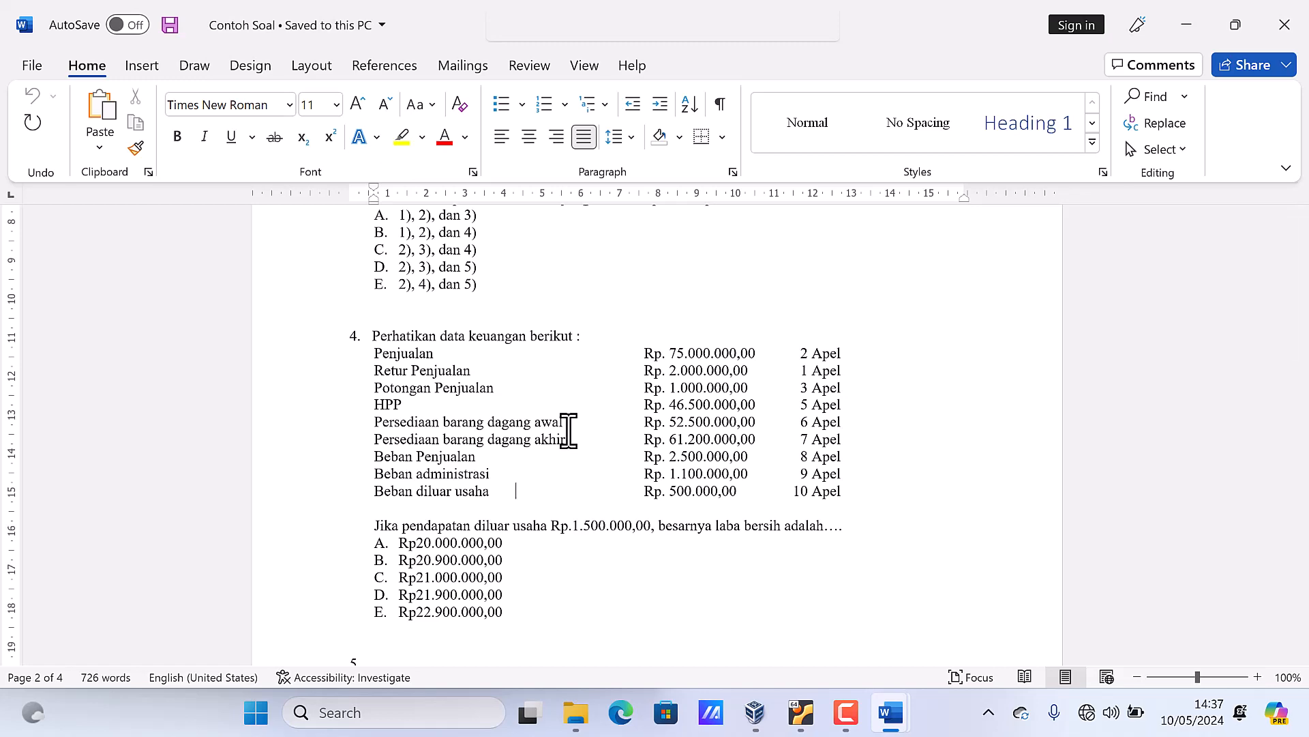
pyautogui.keyDown('ctrl'); pyautogui.scroll(3, 600, 418); pyautogui.keyUp('ctrl')
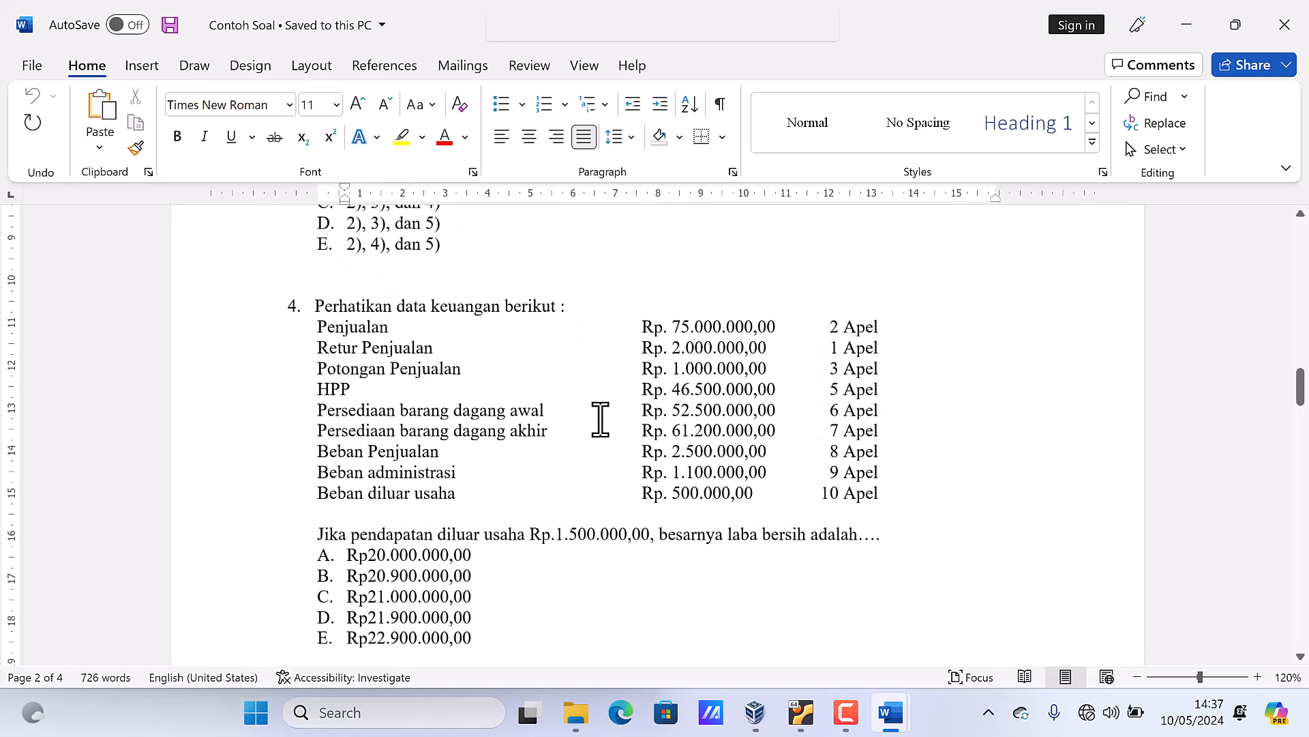
pyautogui.keyDown('ctrl'); pyautogui.scroll(2, 600, 419); pyautogui.keyUp('ctrl')
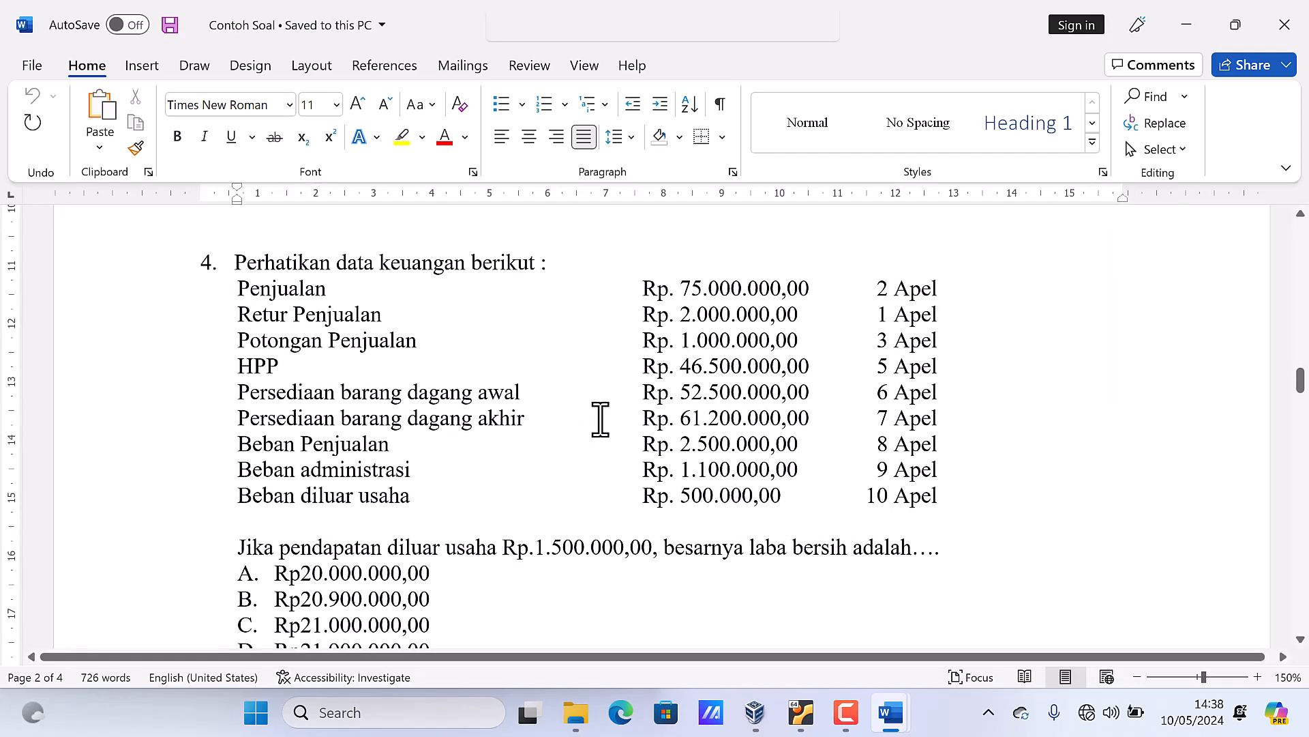
pyautogui.keyDown('ctrl'); pyautogui.scroll(1, 600, 419); pyautogui.keyUp('ctrl')
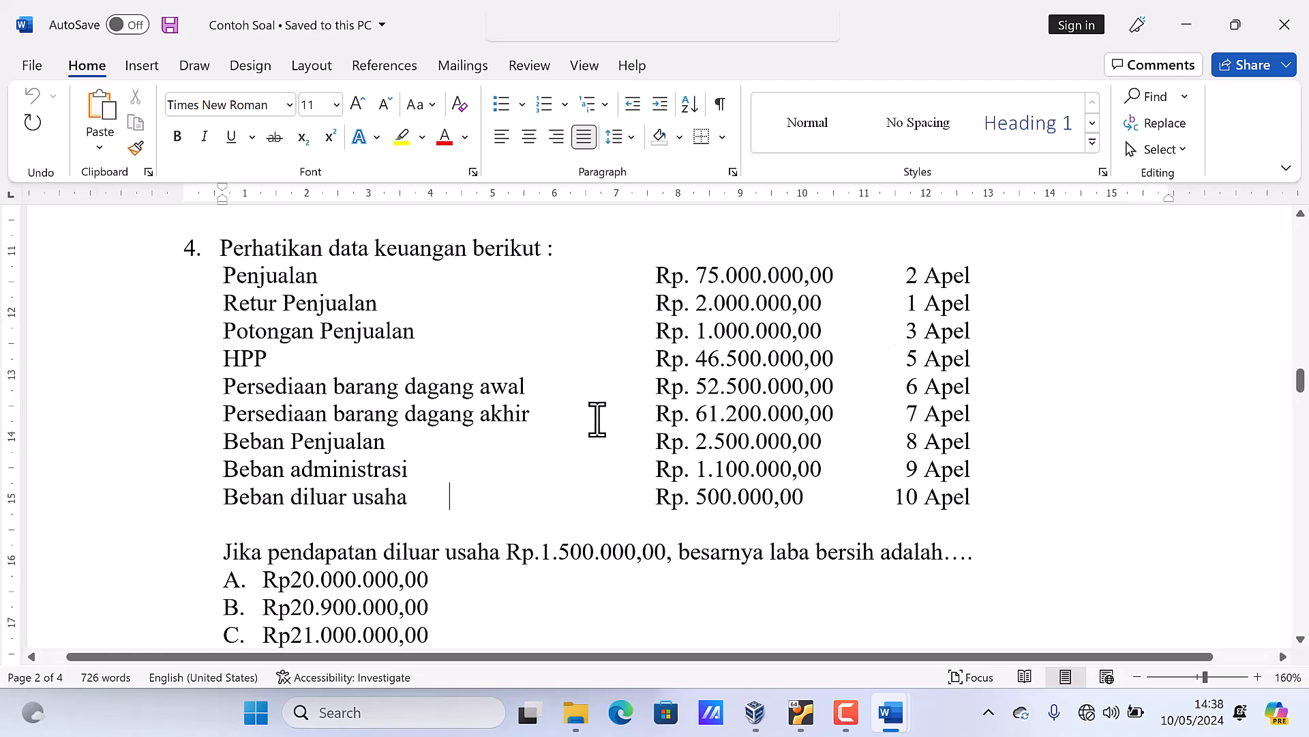
pyautogui.keyDown('ctrl'); pyautogui.scroll(1, 548, 347); pyautogui.keyUp('ctrl')
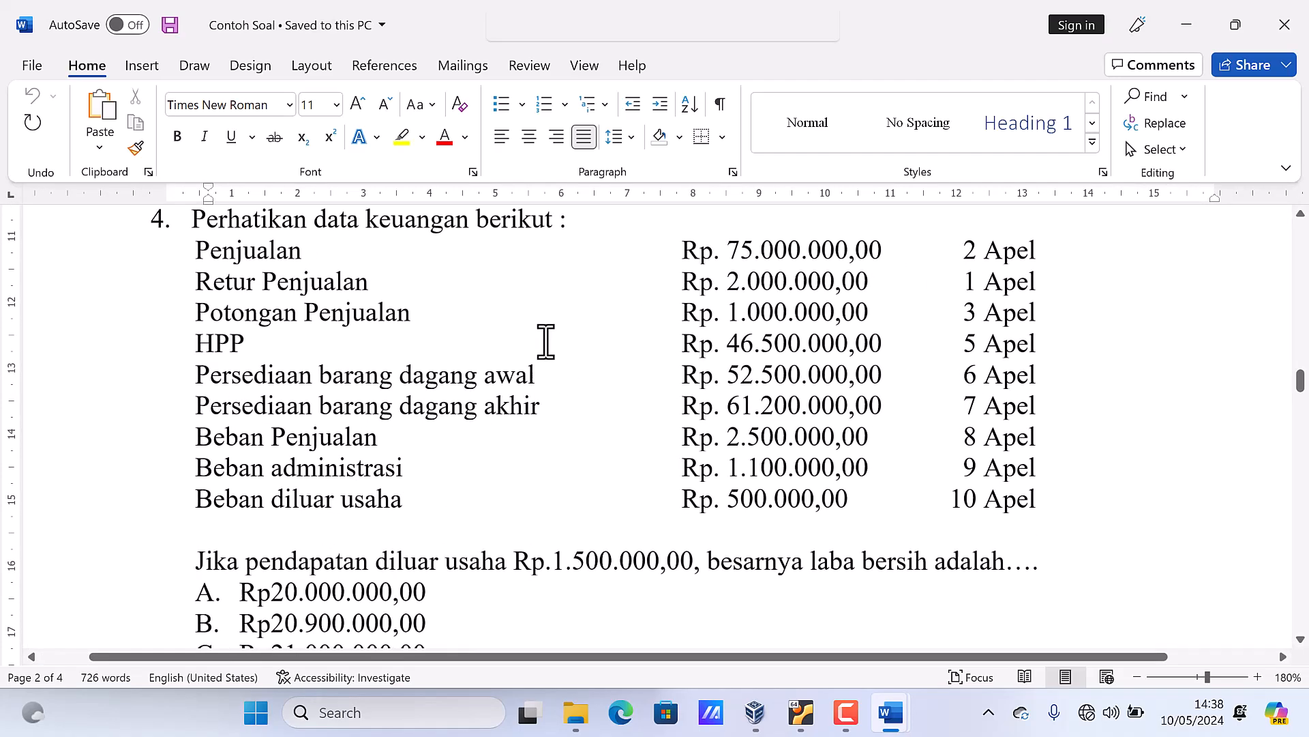
pyautogui.keyDown('ctrl'); pyautogui.scroll(-5, 546, 341); pyautogui.keyUp('ctrl')
pyautogui.keyDown('ctrl'); pyautogui.scroll(-2, 365, 292); pyautogui.keyUp('ctrl')
pyautogui.keyDown('ctrl'); pyautogui.scroll(6, 372, 321); pyautogui.keyUp('ctrl')
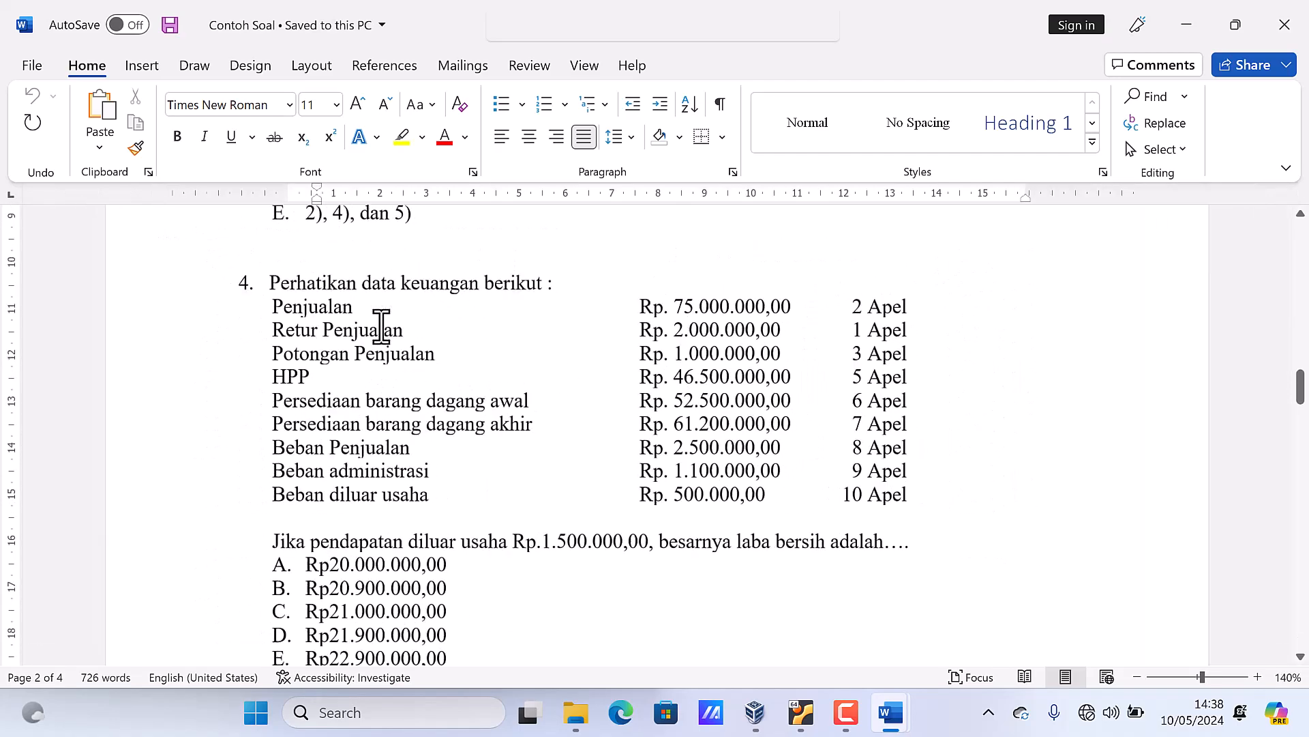
pyautogui.keyDown('ctrl'); pyautogui.scroll(1, 358, 312); pyautogui.keyUp('ctrl')
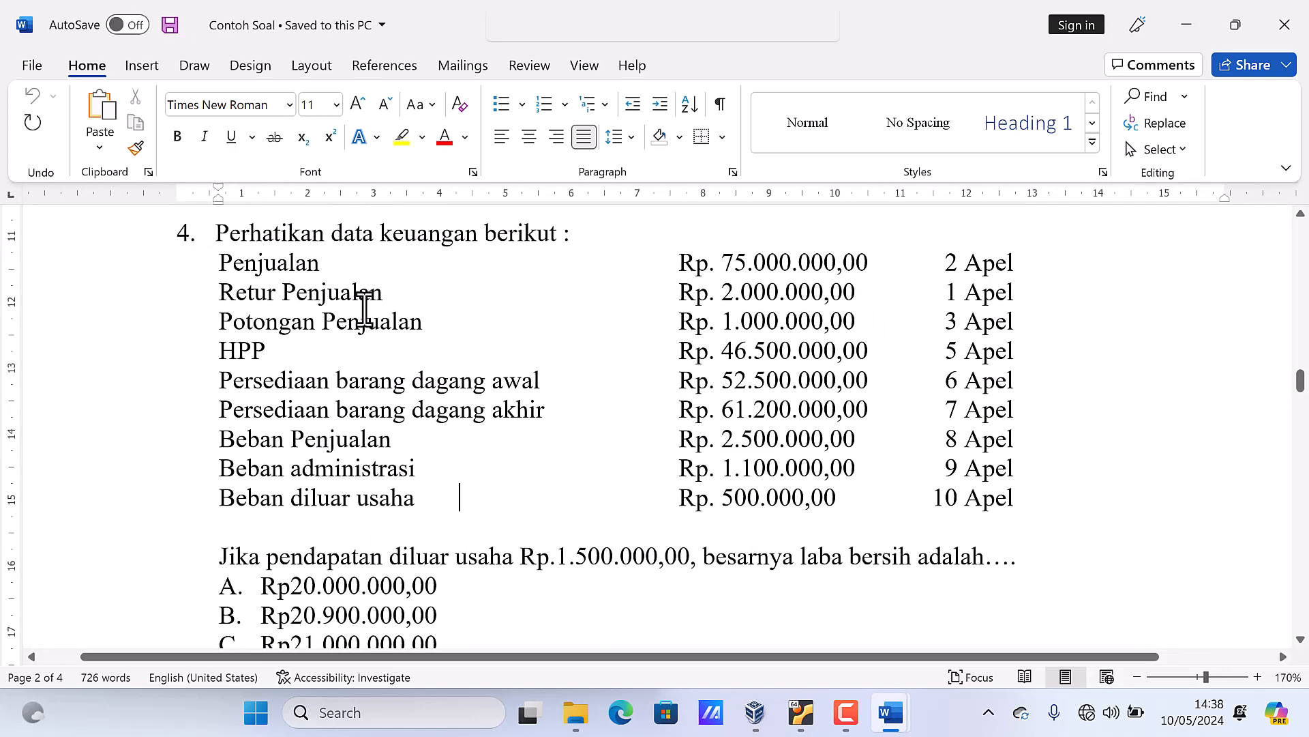
pyautogui.scroll(1, 444, 335)
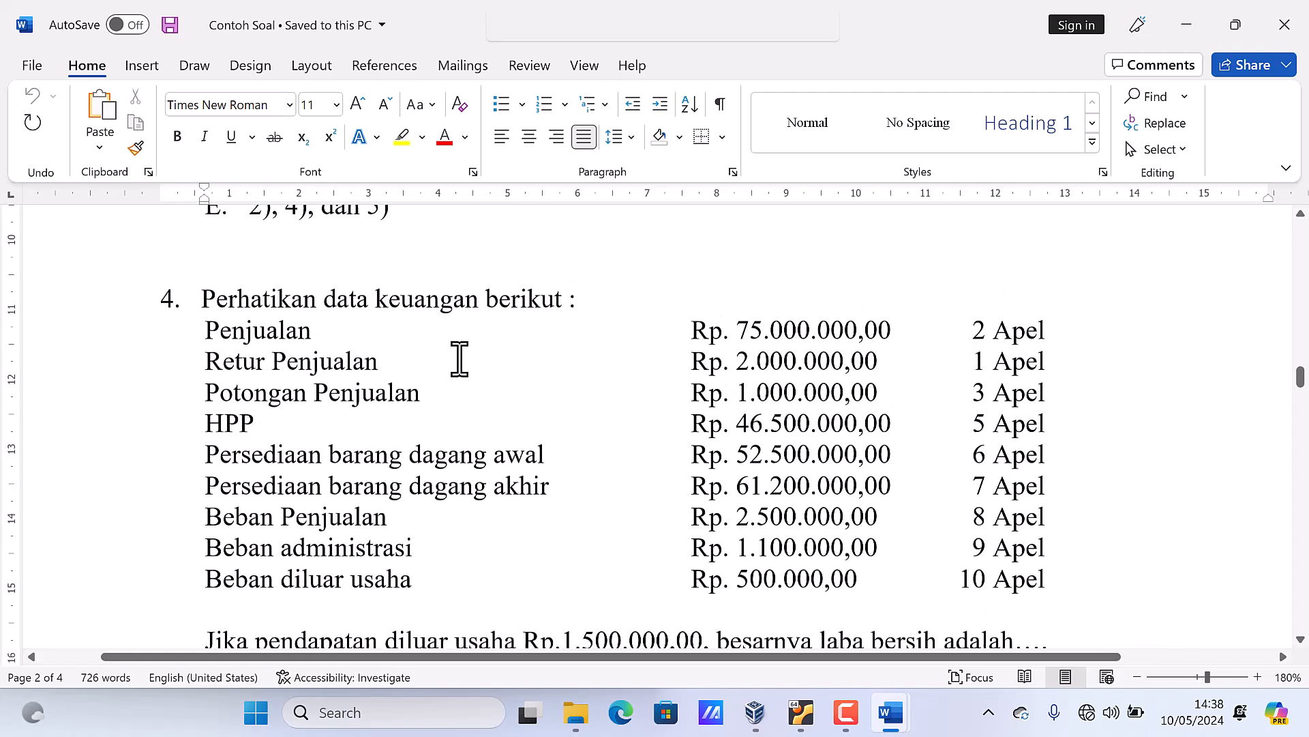
pyautogui.keyDown('ctrl'); pyautogui.scroll(3, 410, 409); pyautogui.keyUp('ctrl')
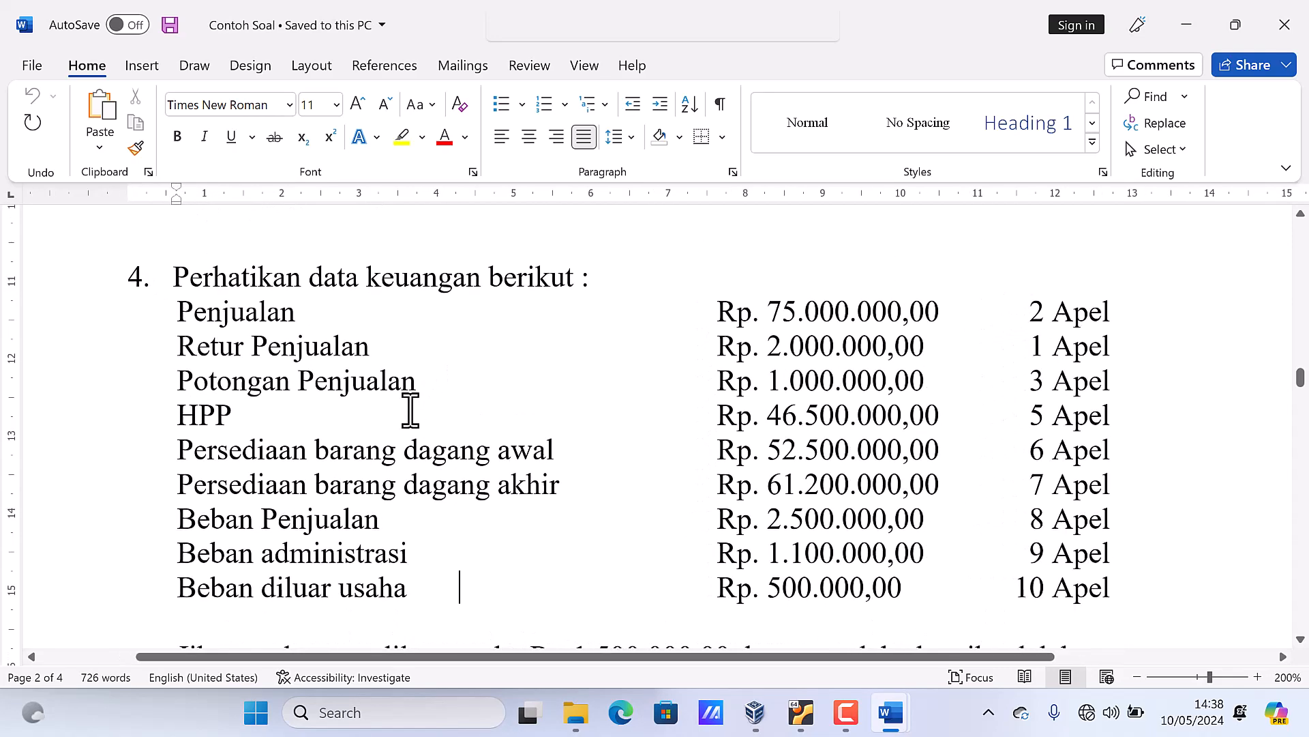
pyautogui.scroll(-3, 410, 409)
pyautogui.scroll(3, 410, 409)
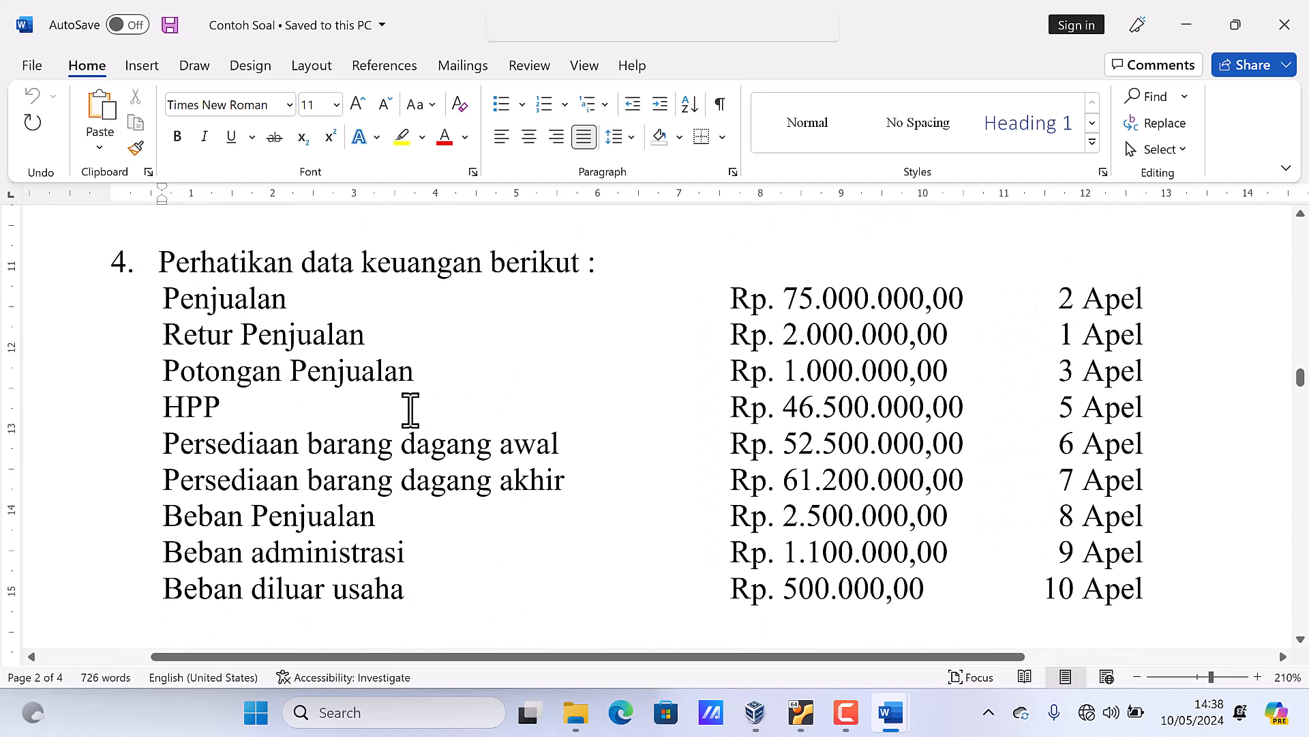
# Fit the whole financial data list of question 4 and its closing question sentence in view at 160% zoom
pyautogui.keyDown('ctrl'); pyautogui.scroll(-1, 410, 410); pyautogui.keyUp('ctrl')
pyautogui.scroll(-3, 410, 409)
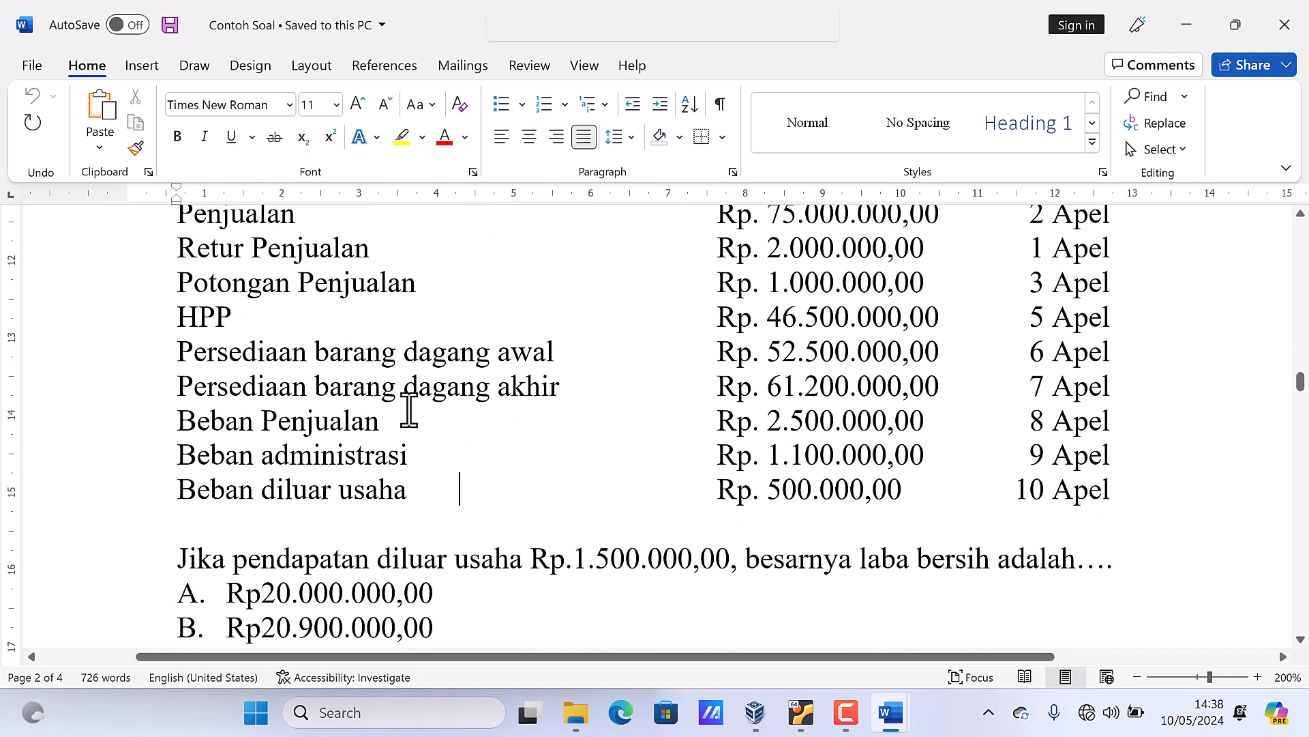
pyautogui.scroll(3, 409, 409)
pyautogui.keyDown('ctrl'); pyautogui.scroll(-1, 409, 409); pyautogui.keyUp('ctrl')
pyautogui.scroll(5, 409, 409)
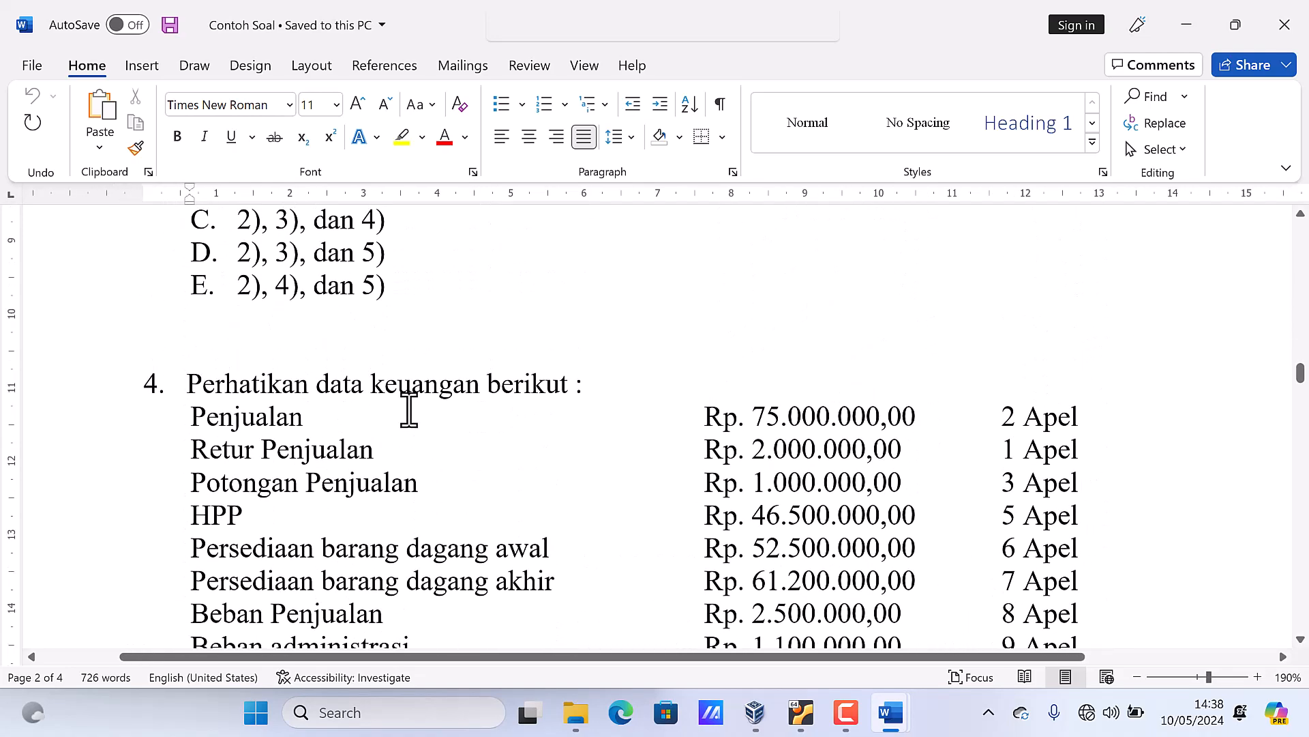
pyautogui.scroll(-5, 409, 409)
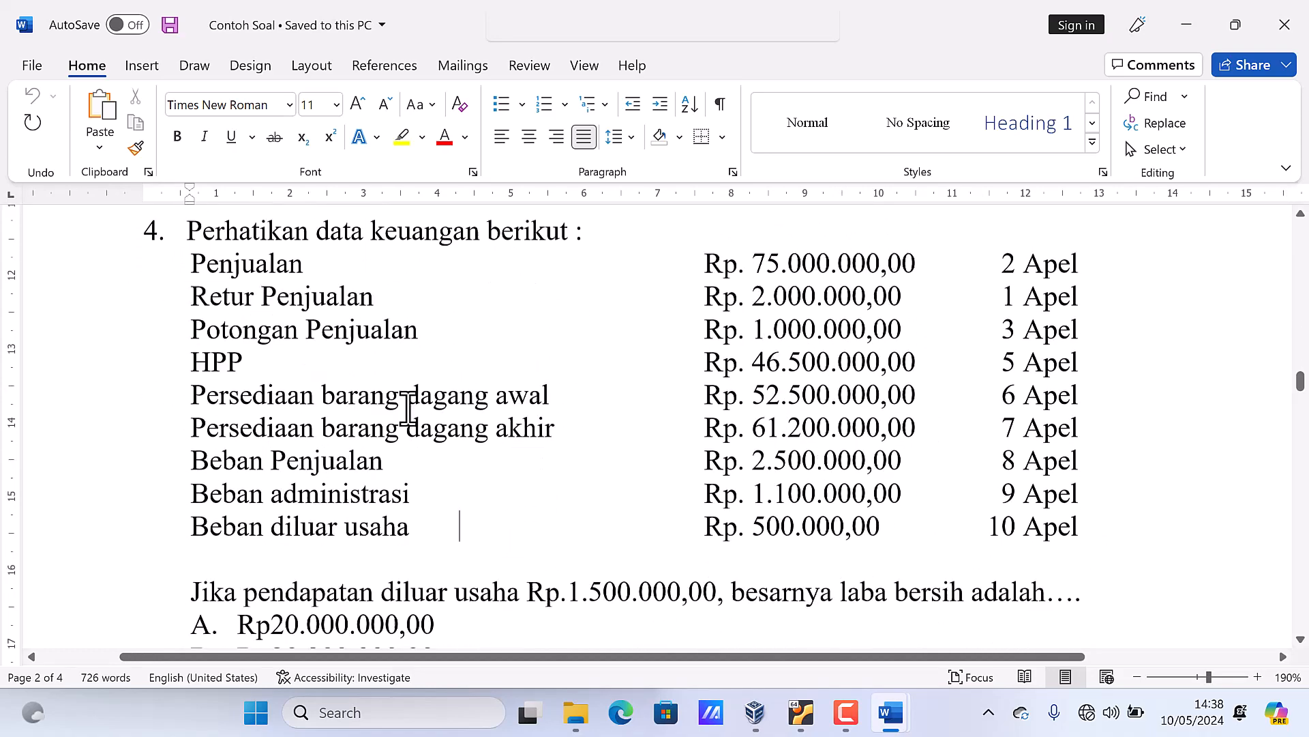
pyautogui.keyDown('ctrl'); pyautogui.scroll(-1, 407, 409); pyautogui.keyUp('ctrl')
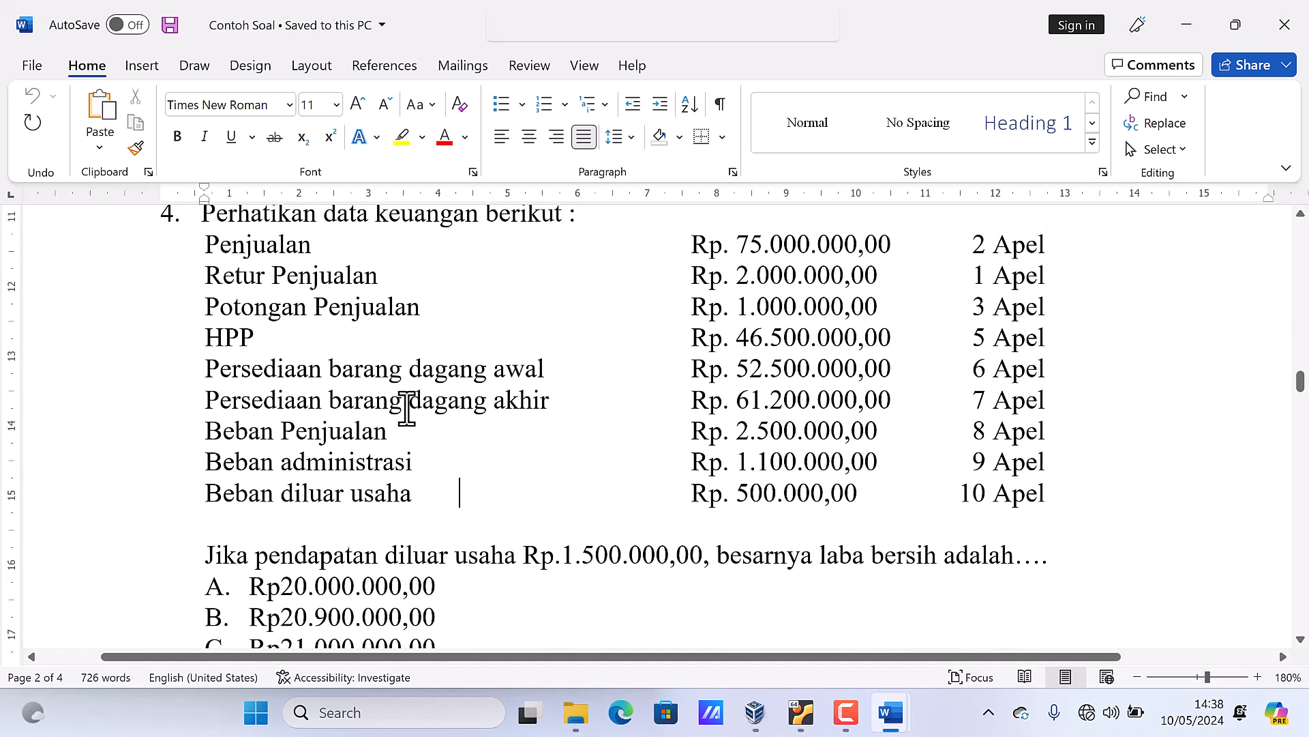
pyautogui.keyDown('ctrl'); pyautogui.scroll(-1, 412, 375); pyautogui.keyUp('ctrl')
pyautogui.scroll(2, 413, 375)
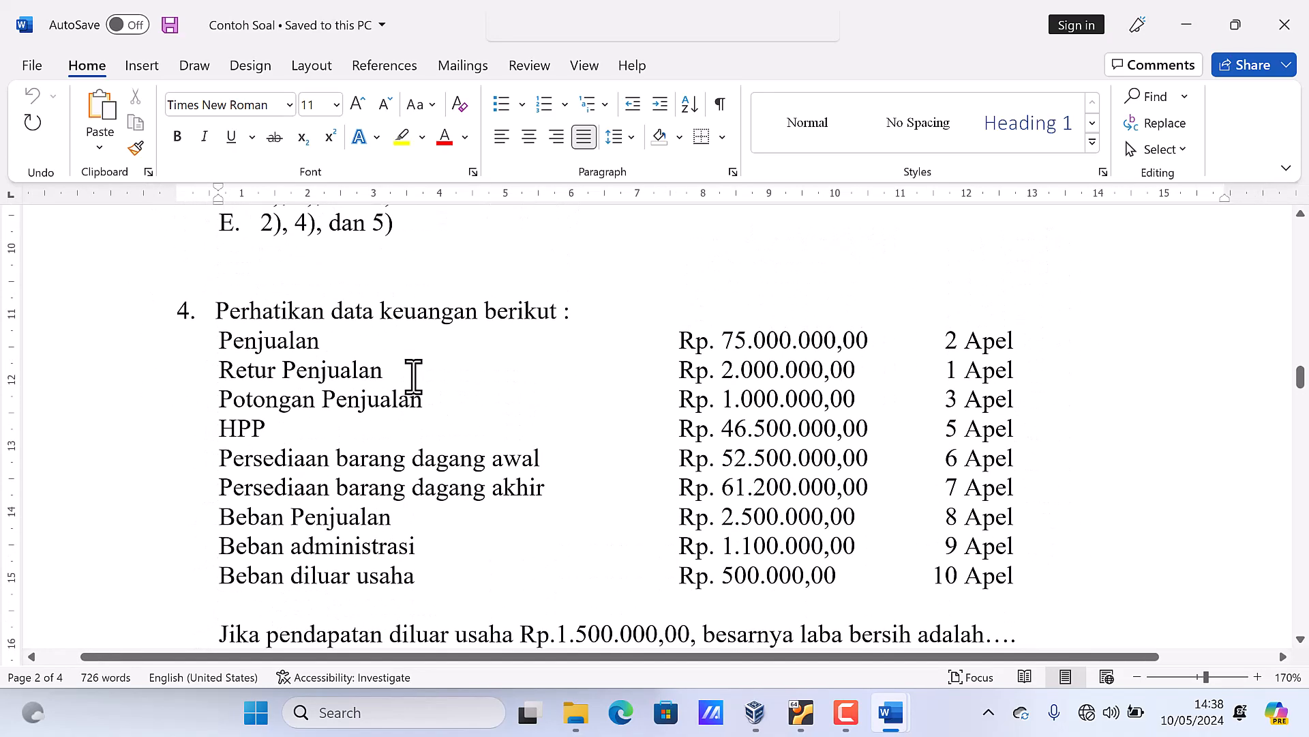
pyautogui.scroll(1, 414, 375)
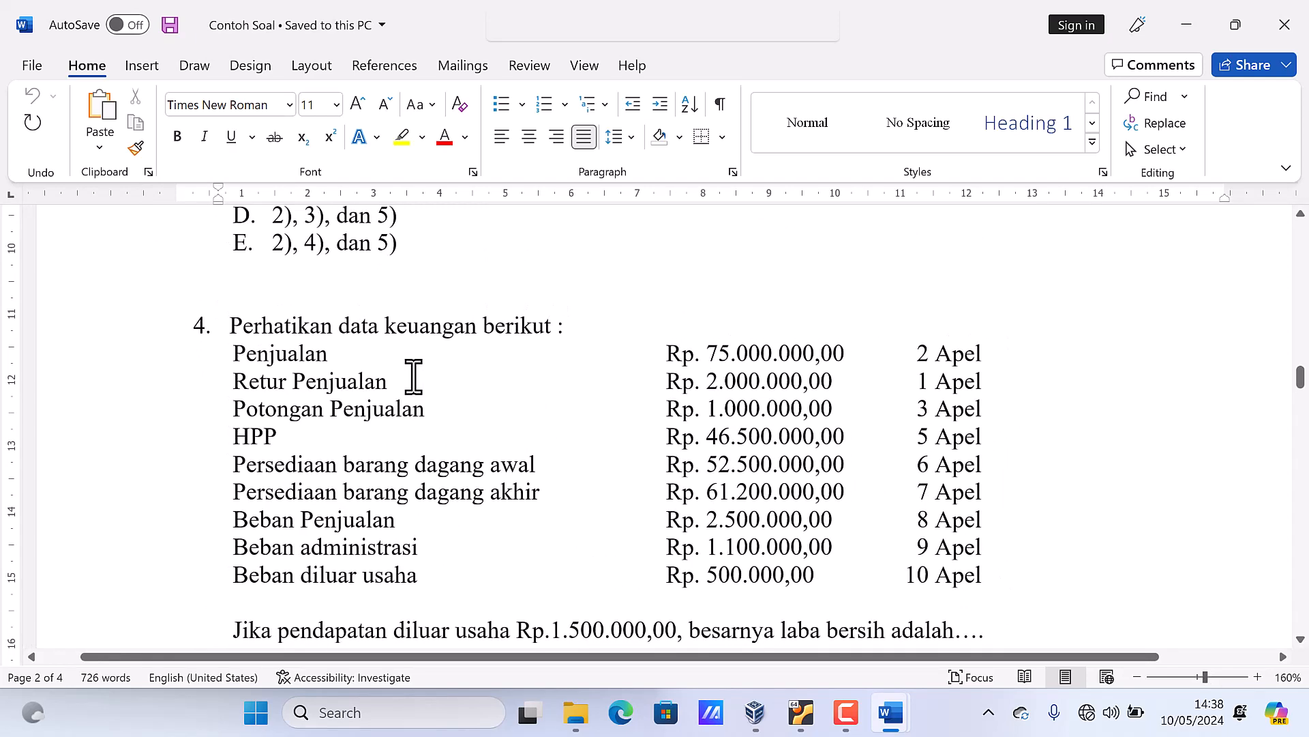
pyautogui.keyDown('ctrl'); pyautogui.scroll(-1, 414, 375); pyautogui.keyUp('ctrl')
pyautogui.scroll(-2, 413, 374)
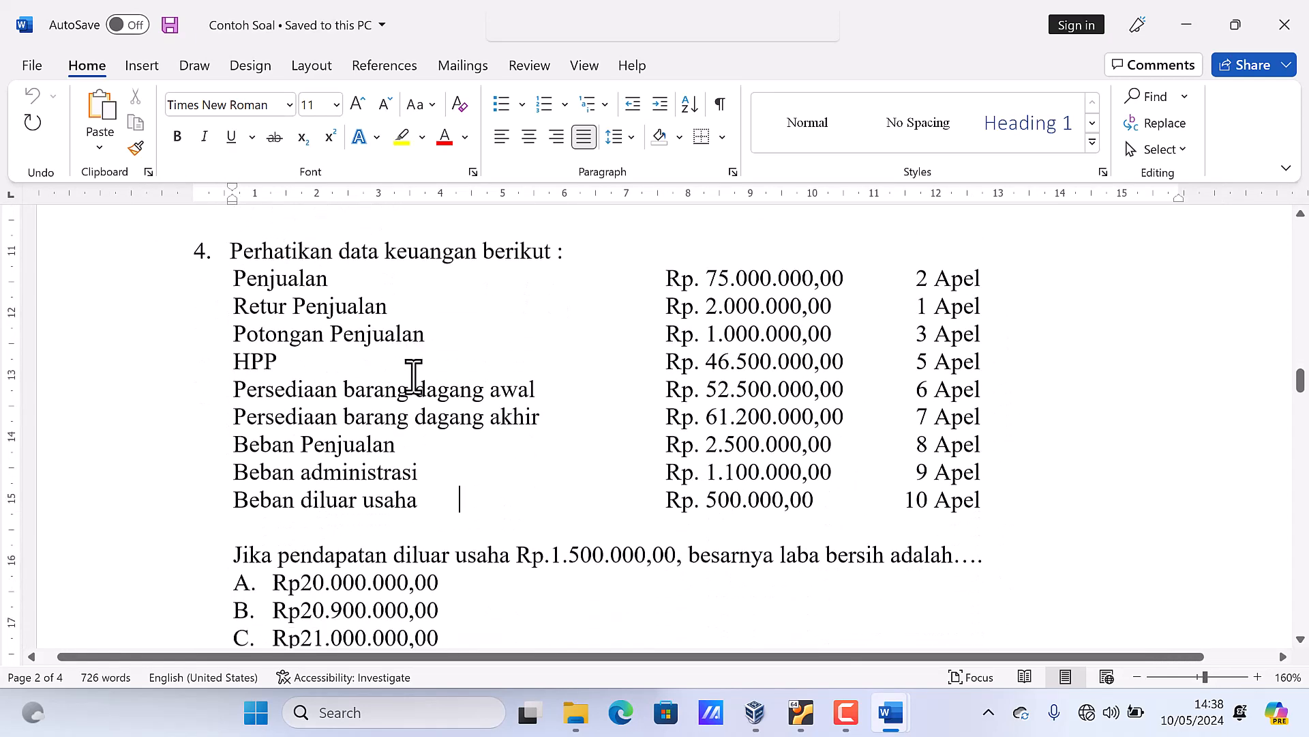
# Capture question 4's text, from "Perhatikan data keuangan berikut" through "besarnya laba bersih adalah", as a screenshot with the Snipping Tool
pyautogui.click(458, 713)
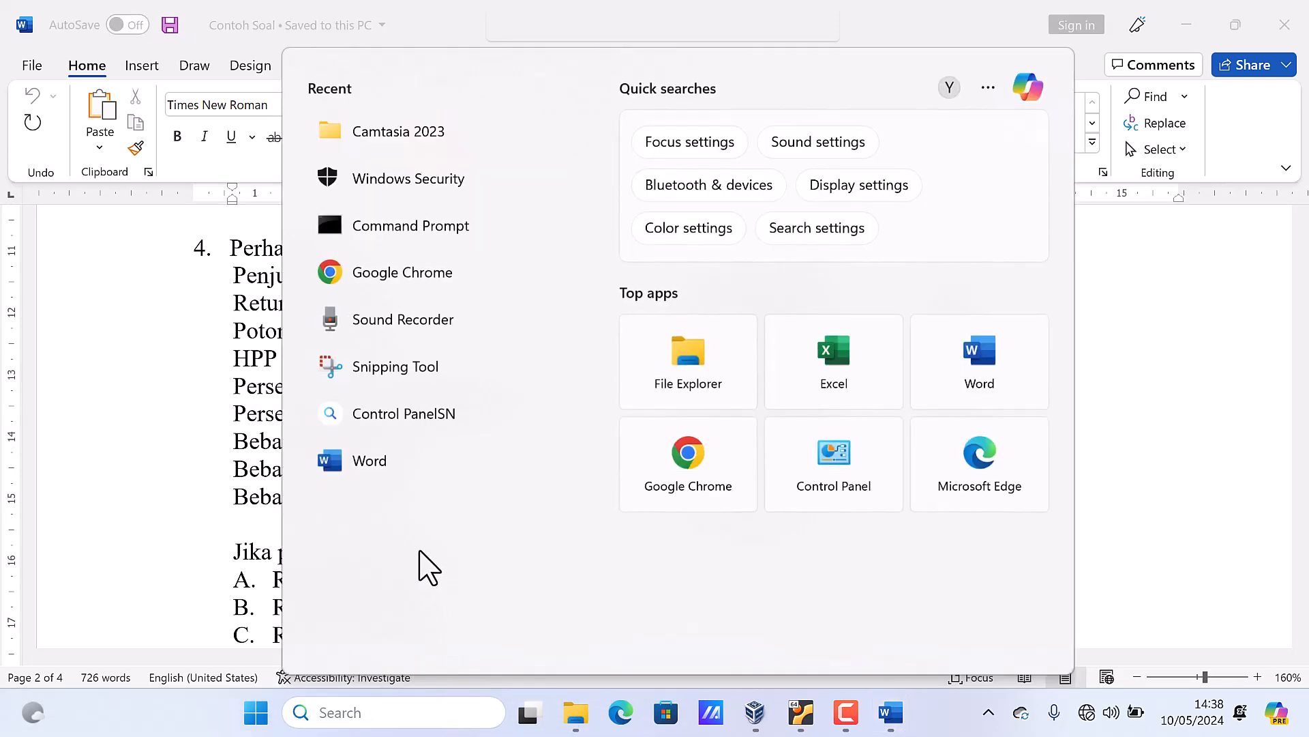
pyautogui.write('sn')
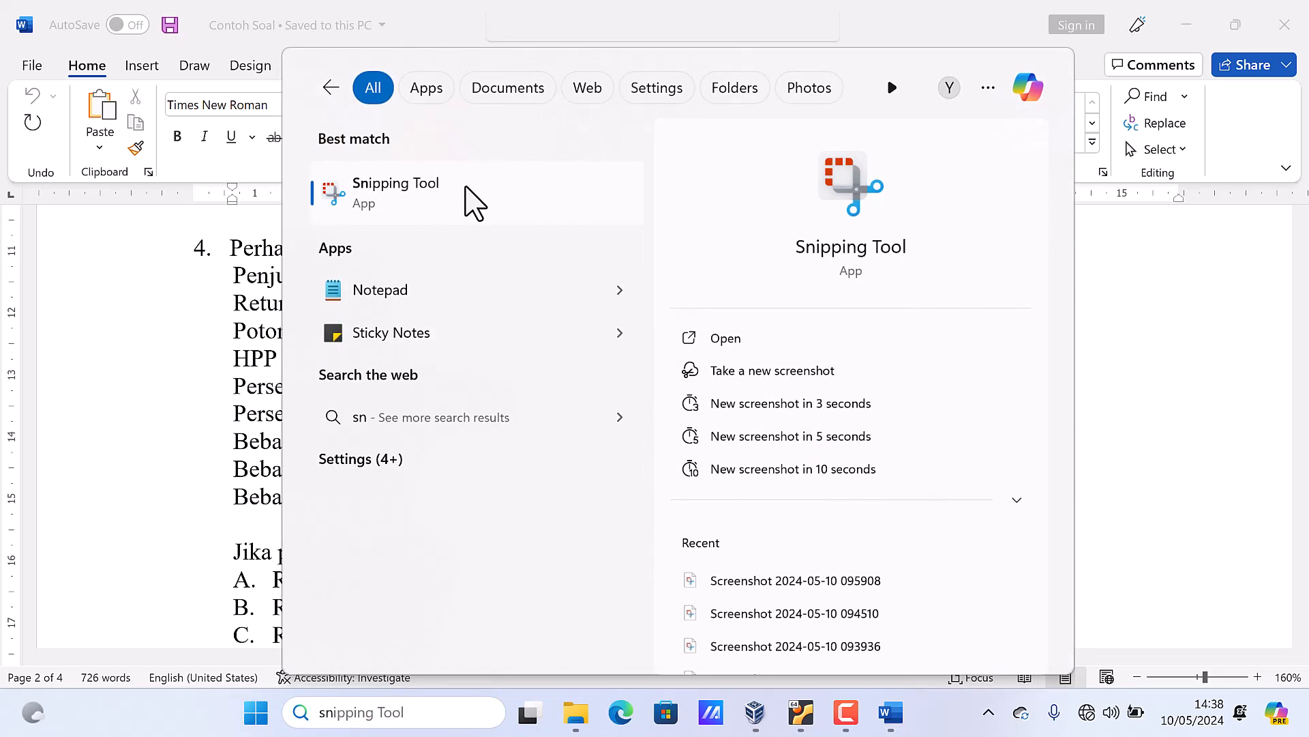
pyautogui.click(476, 203)
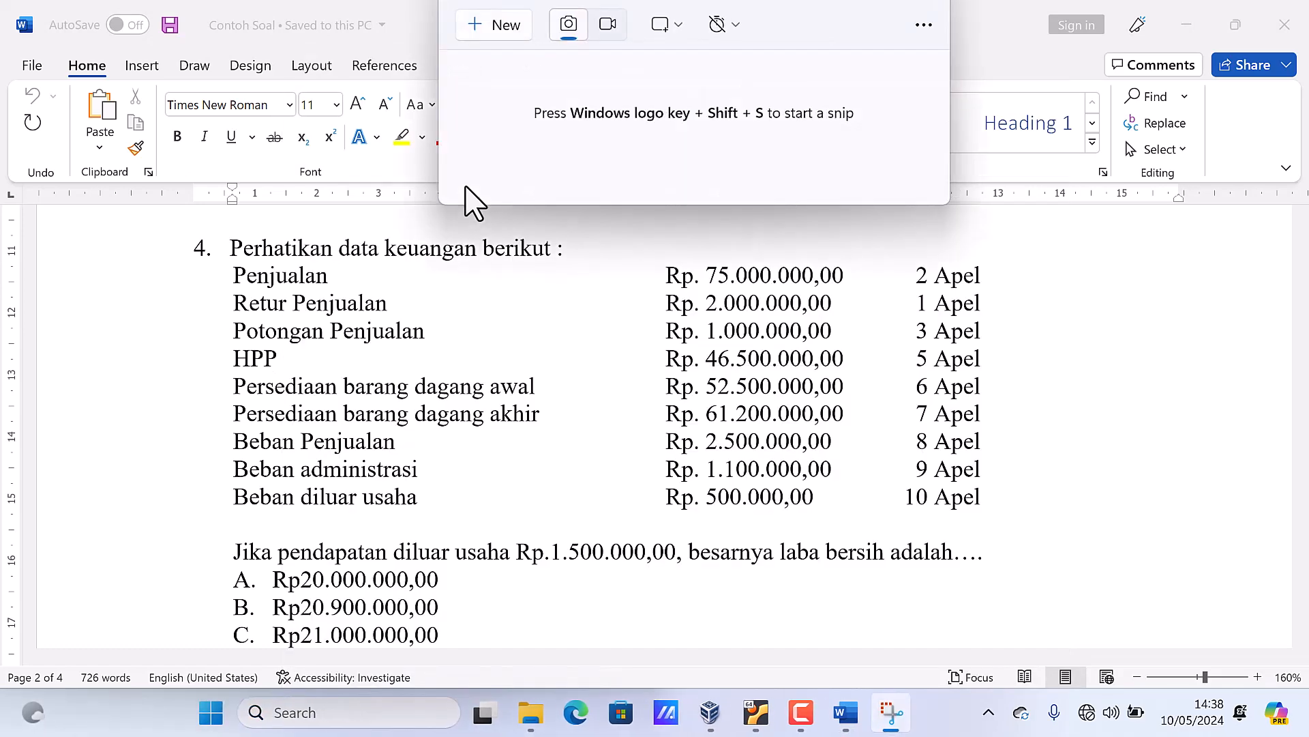
pyautogui.click(493, 25)
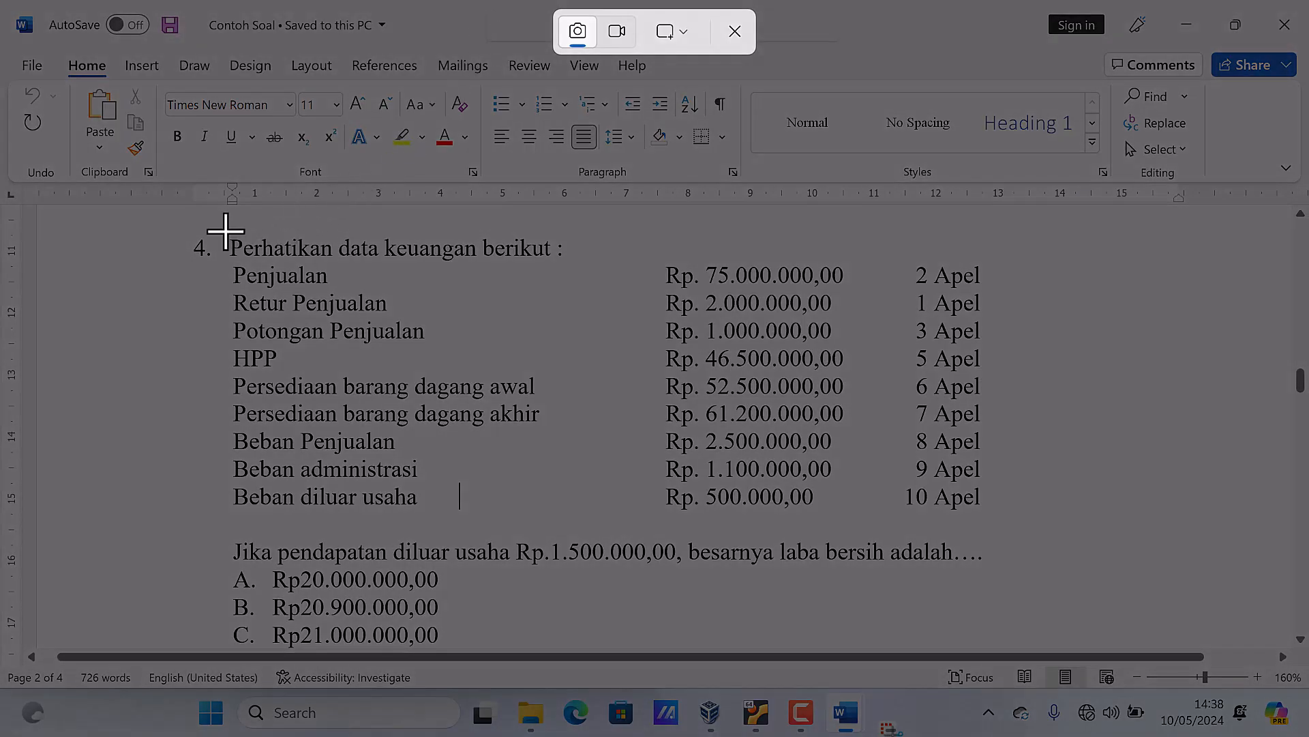
pyautogui.moveTo(225, 232); pyautogui.dragTo(1012, 564)
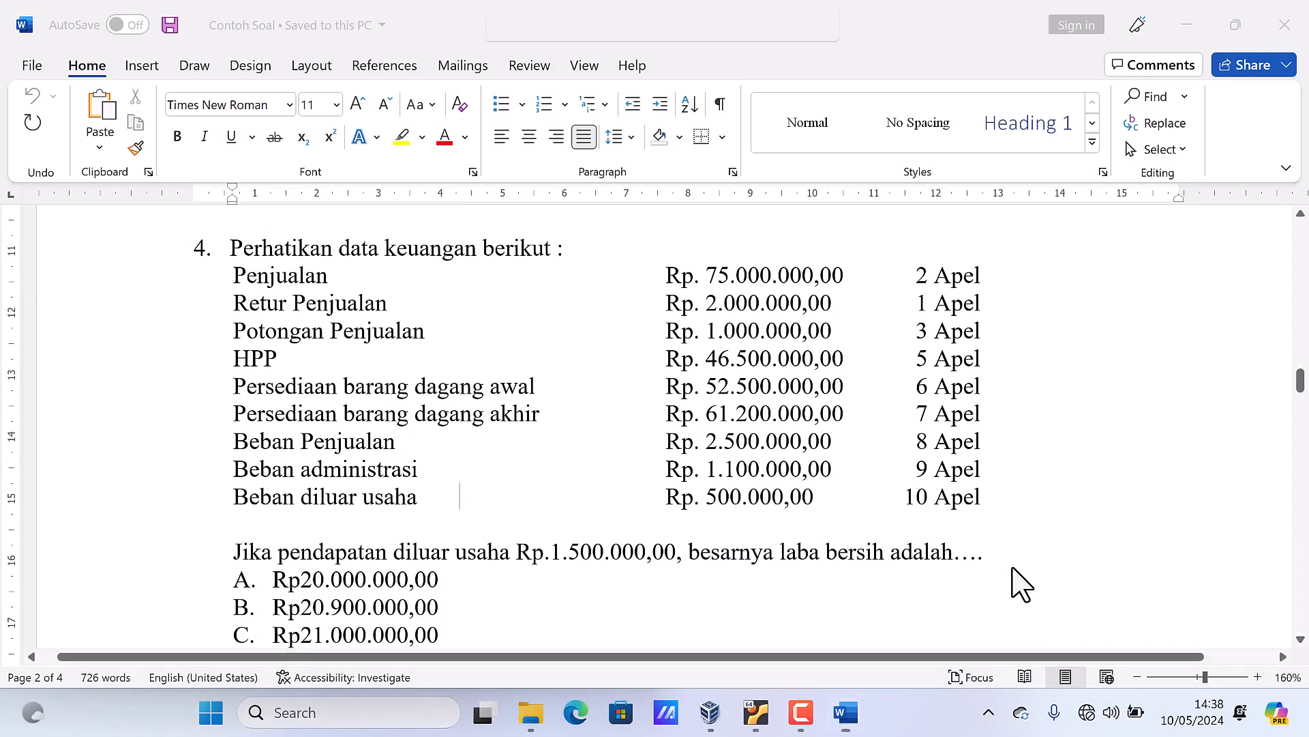
# Move the Contoh Soal window aside, clear the stray bullet in the template's question 1 cell and paste the captured picture there
pyautogui.moveTo(930, 35); pyautogui.dragTo(1040, 117)
pyautogui.click(124, 248)
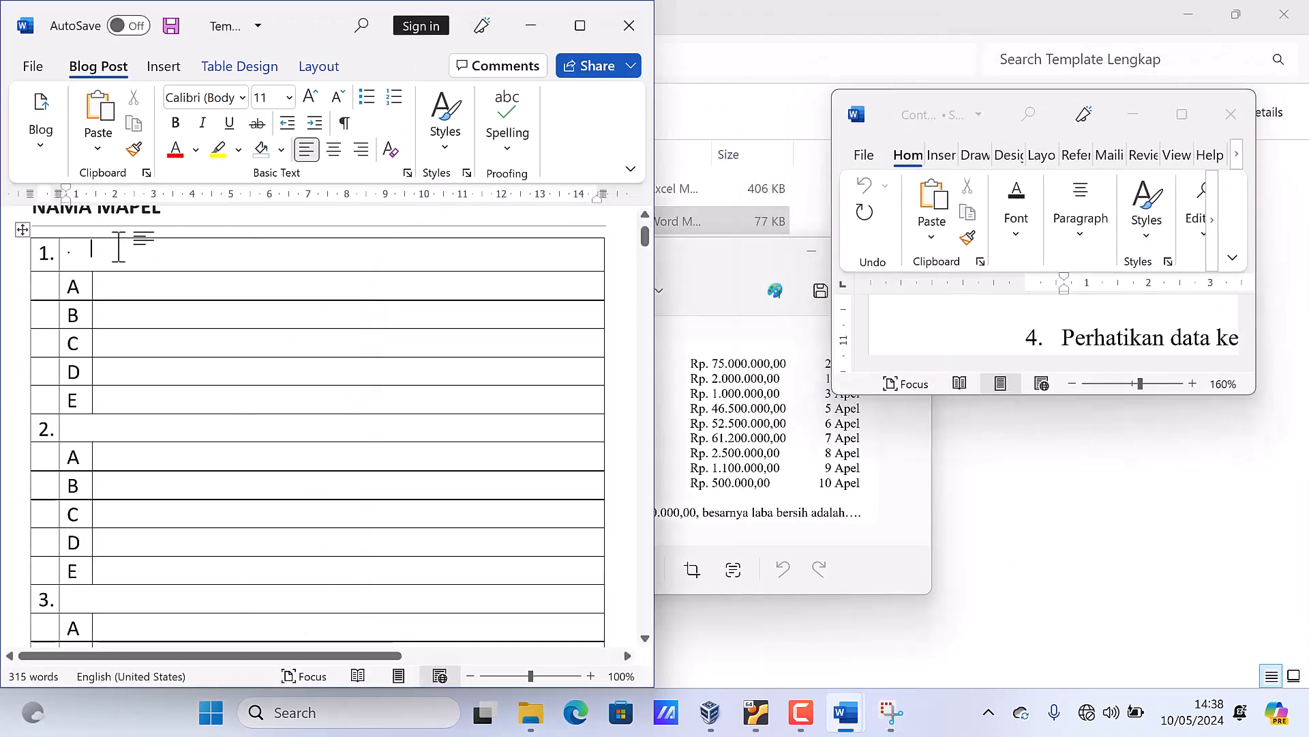
pyautogui.press('BackSpace')
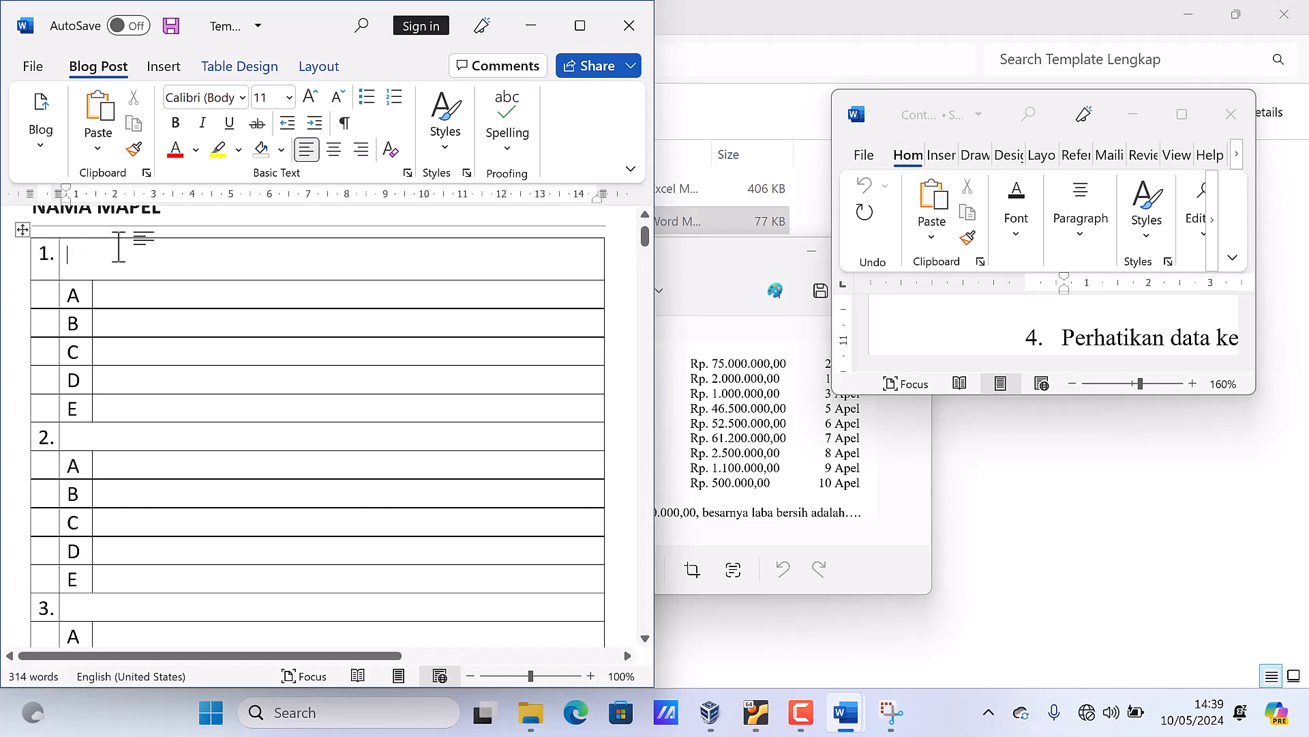
pyautogui.write('Perhatikan data keuangan berikut : Penjualan\tRp. 75.000.000,00\t2 Apel Retur Penjualan\tRp. 2.000.000,00\t1 Apel Potongan Penjualan\tRp. 1.000.000,00\t3 Apel HPP\tRp. 46.500.000,00\t5 Apel Persediaan barang dagang awal\tRp. 52.500.000,00\t6 Apel Persediaan barang dagang akhir\tRp. 61.200.000,00\t7 Apel Beban Penjualan\tRp. 2.500.000,00\t8 Apel Beban administrasi\tRp. 1.100.000,00\t9 Apel Beban diluar usaha\tRp. 500.000,00\t10 Apel  Jika pendapatan diluar usaha Rp.1.500.000,00, besarnya laba bersih adalah….')
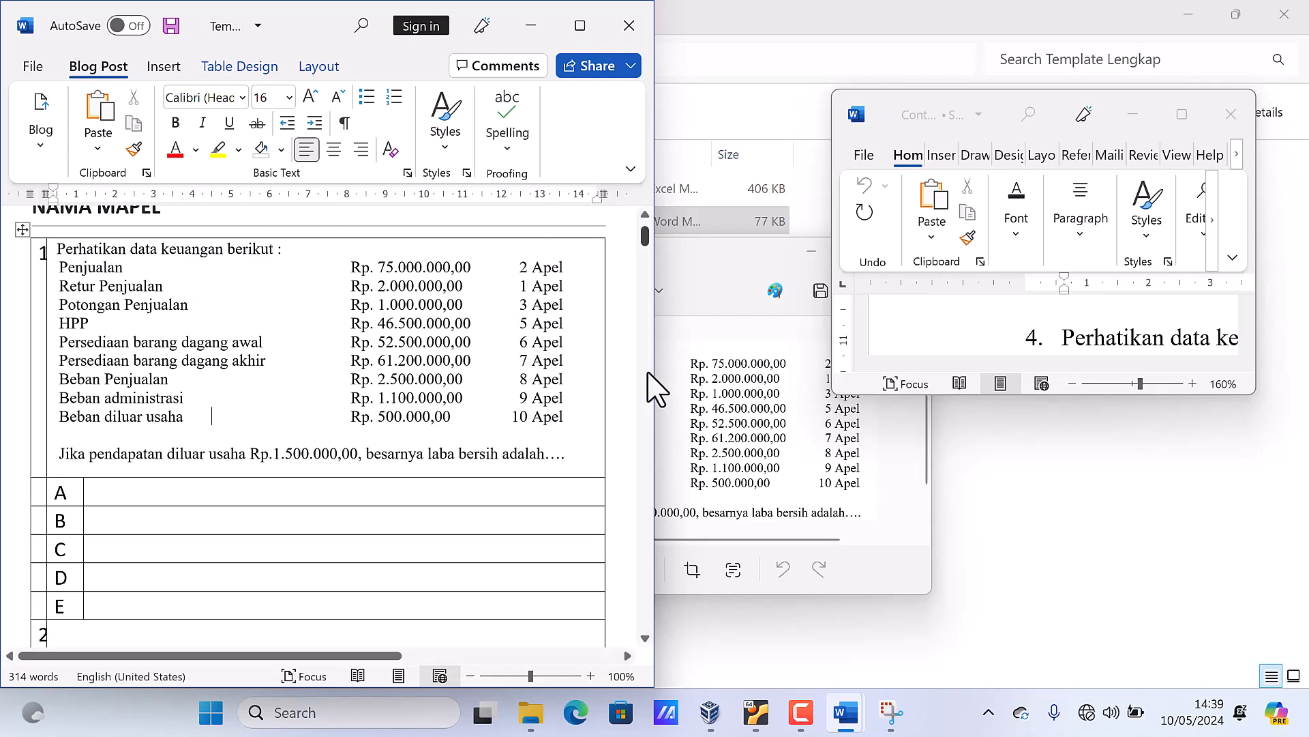
# Maximize the Template Soal Lengkap window and proportionally enlarge the pasted picture to fill most of the question 1 cell's width
pyautogui.click(511, 389)
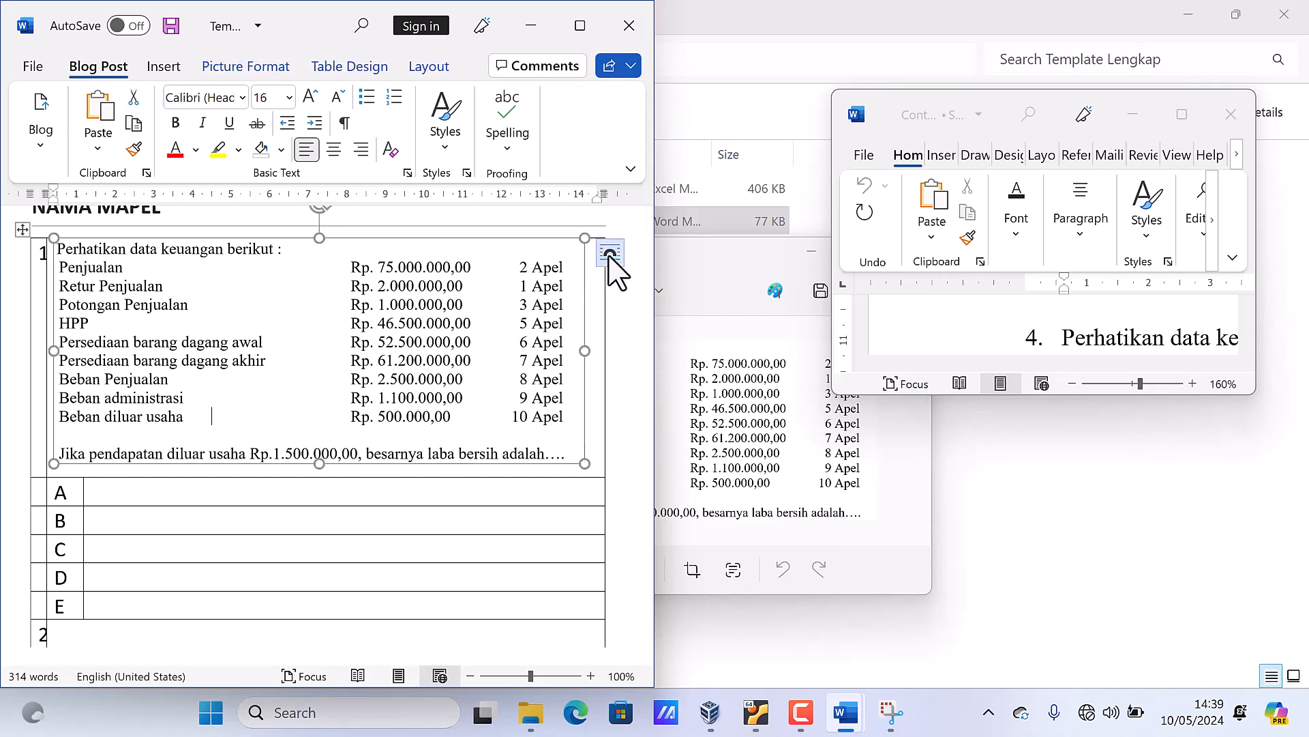
pyautogui.click(581, 27)
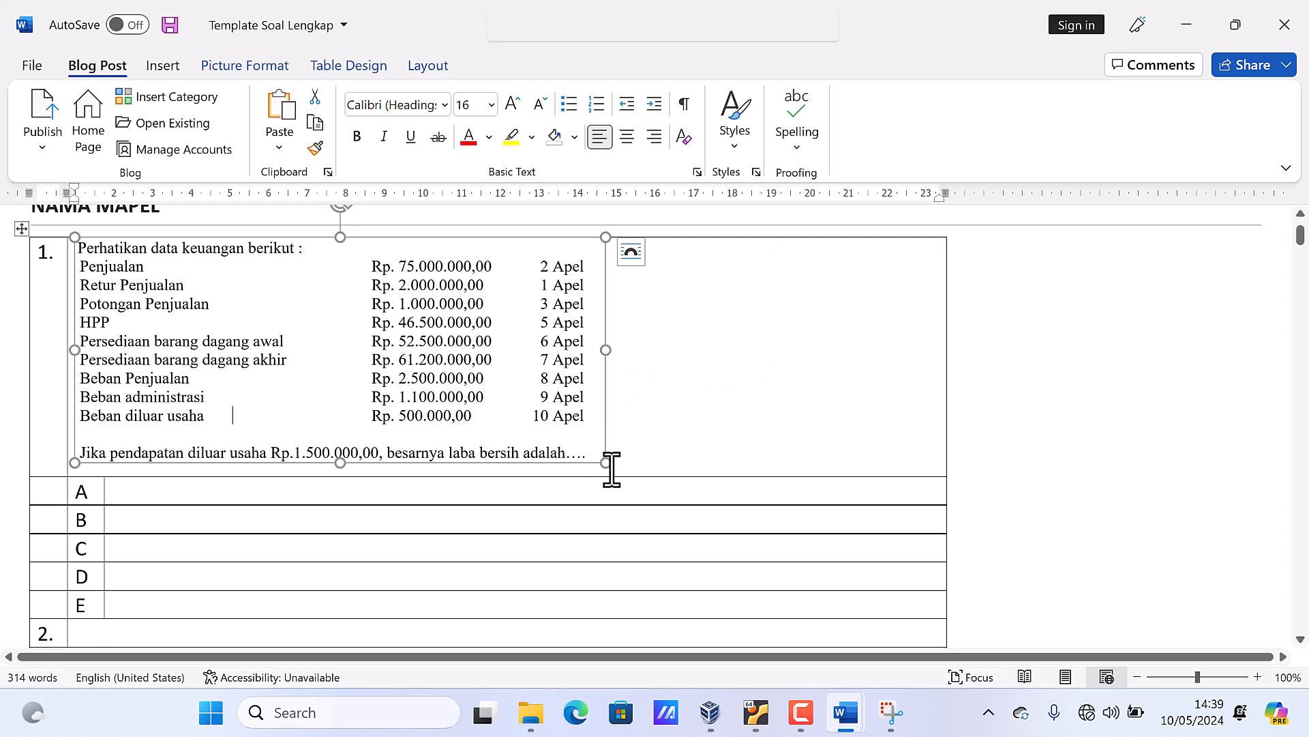
pyautogui.moveTo(606, 464); pyautogui.dragTo(754, 549)
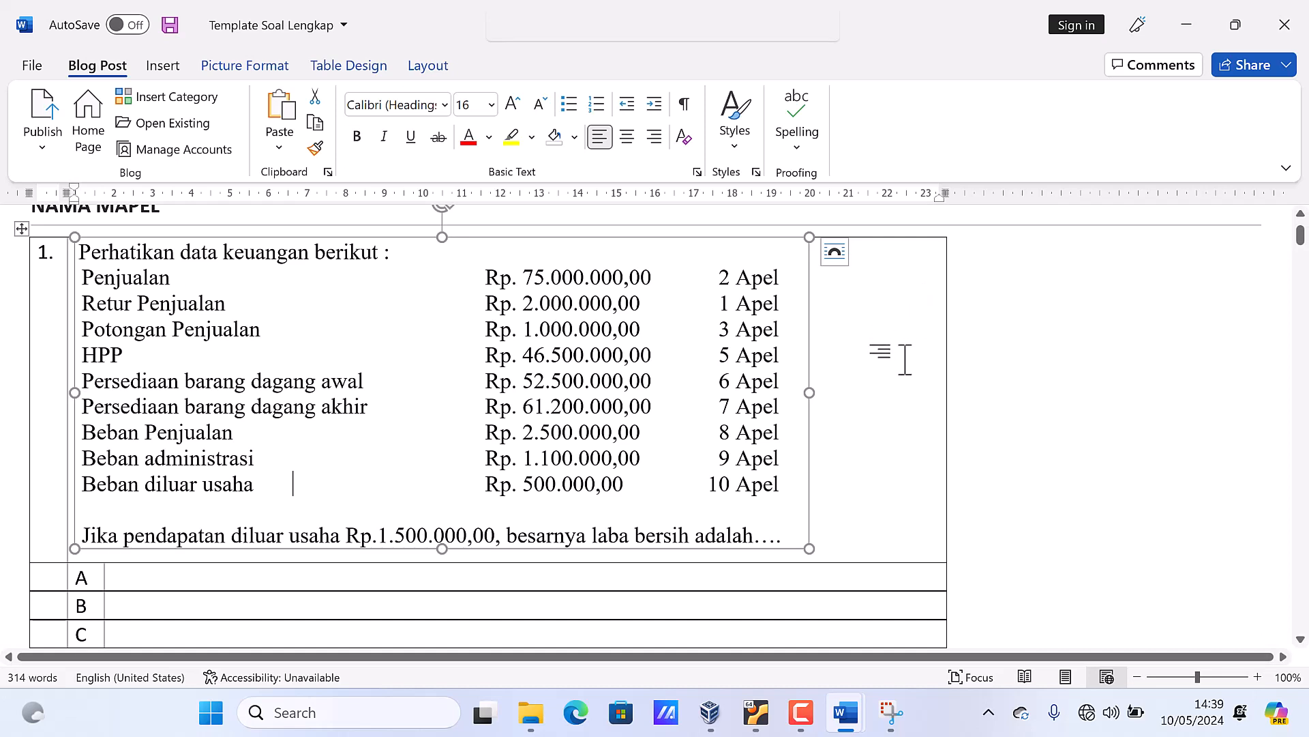
pyautogui.scroll(-1, 915, 398)
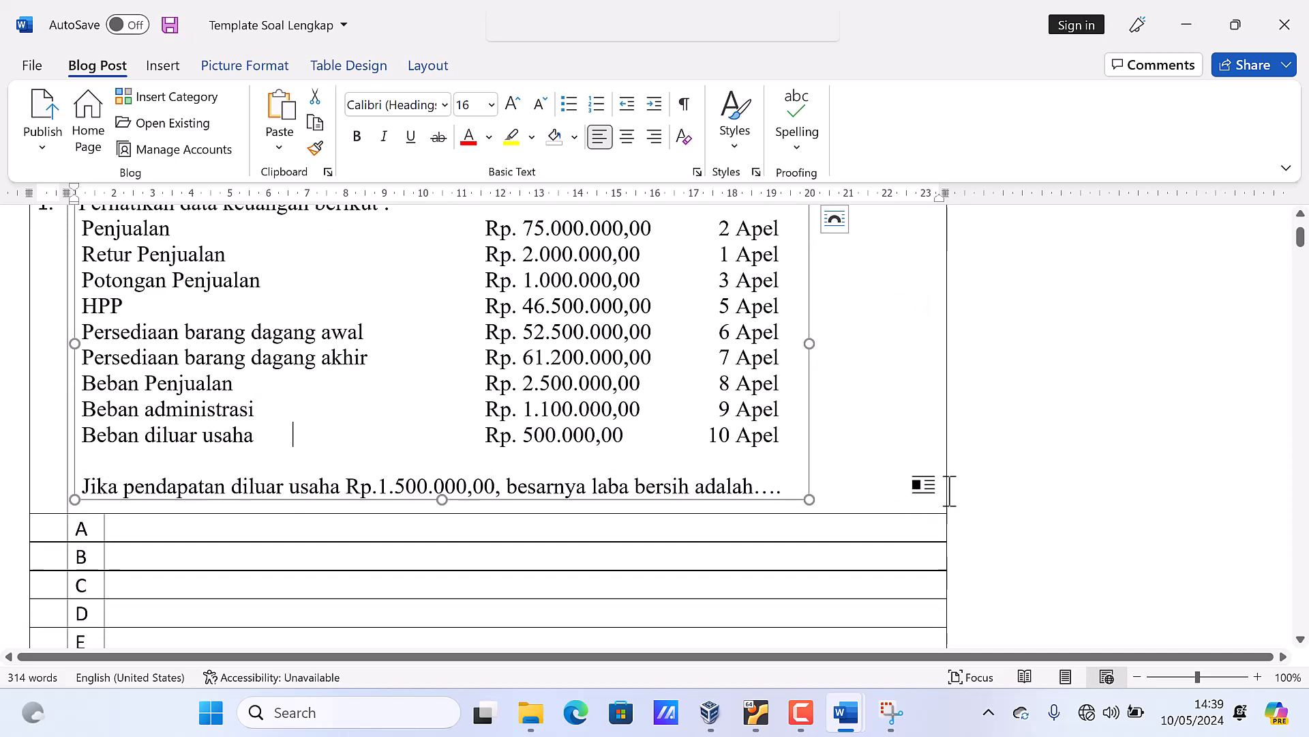
pyautogui.scroll(1, 853, 240)
pyautogui.scroll(1, 851, 235)
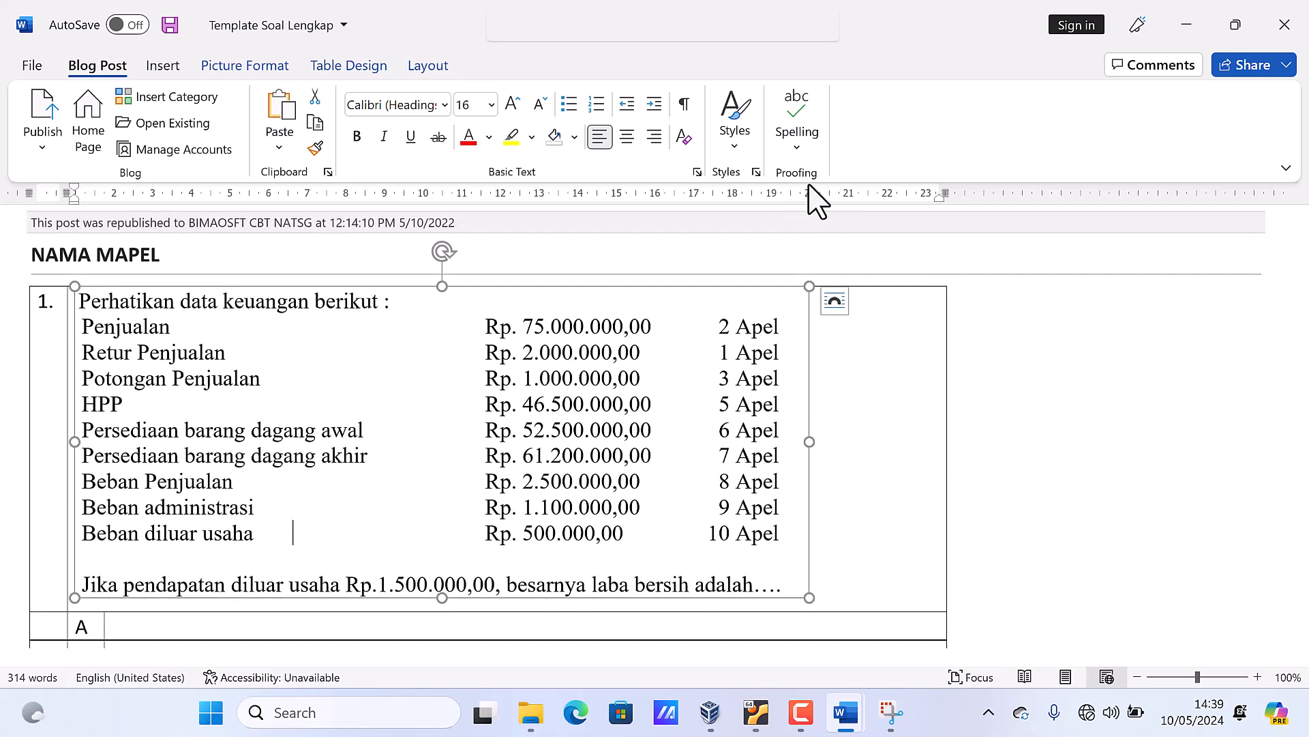
# Narrow the question table to about 21 on the ruler and enlarge the picture slightly to fit the question 1 cell
pyautogui.scroll(-4, 911, 444)
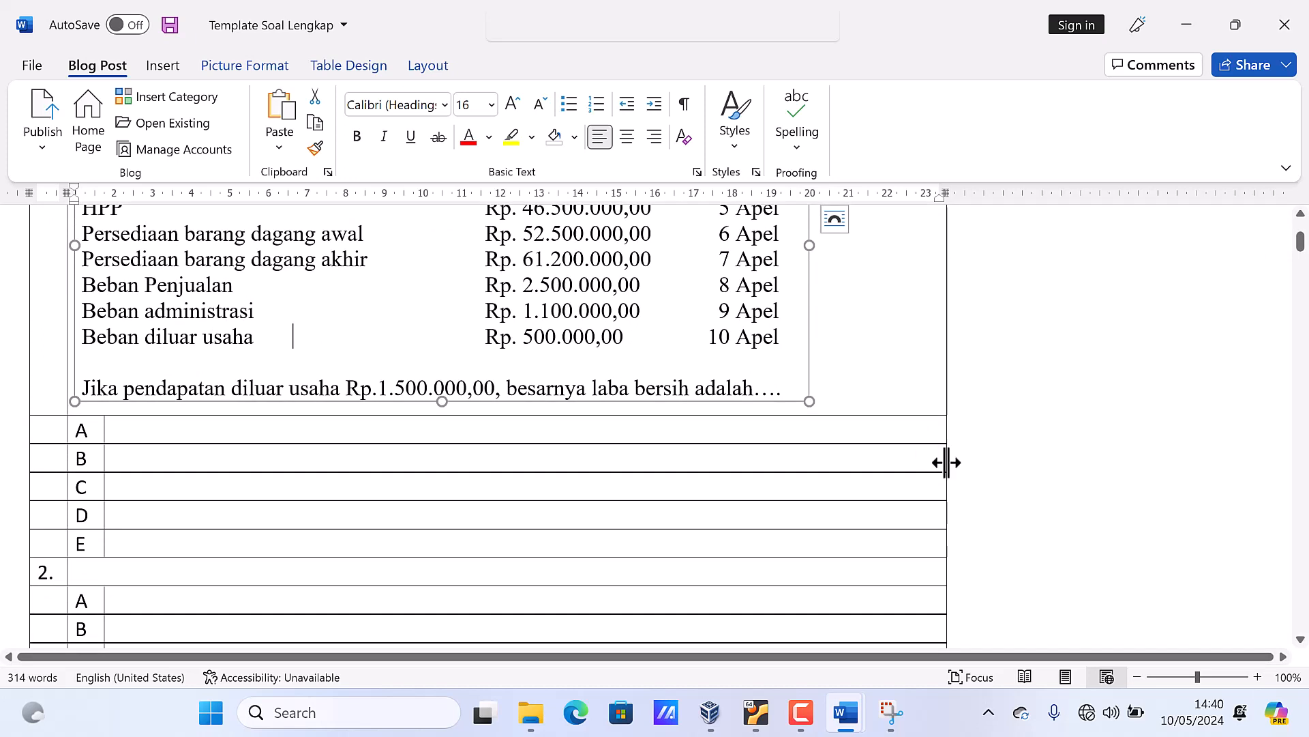
pyautogui.moveTo(946, 462); pyautogui.dragTo(799, 445)
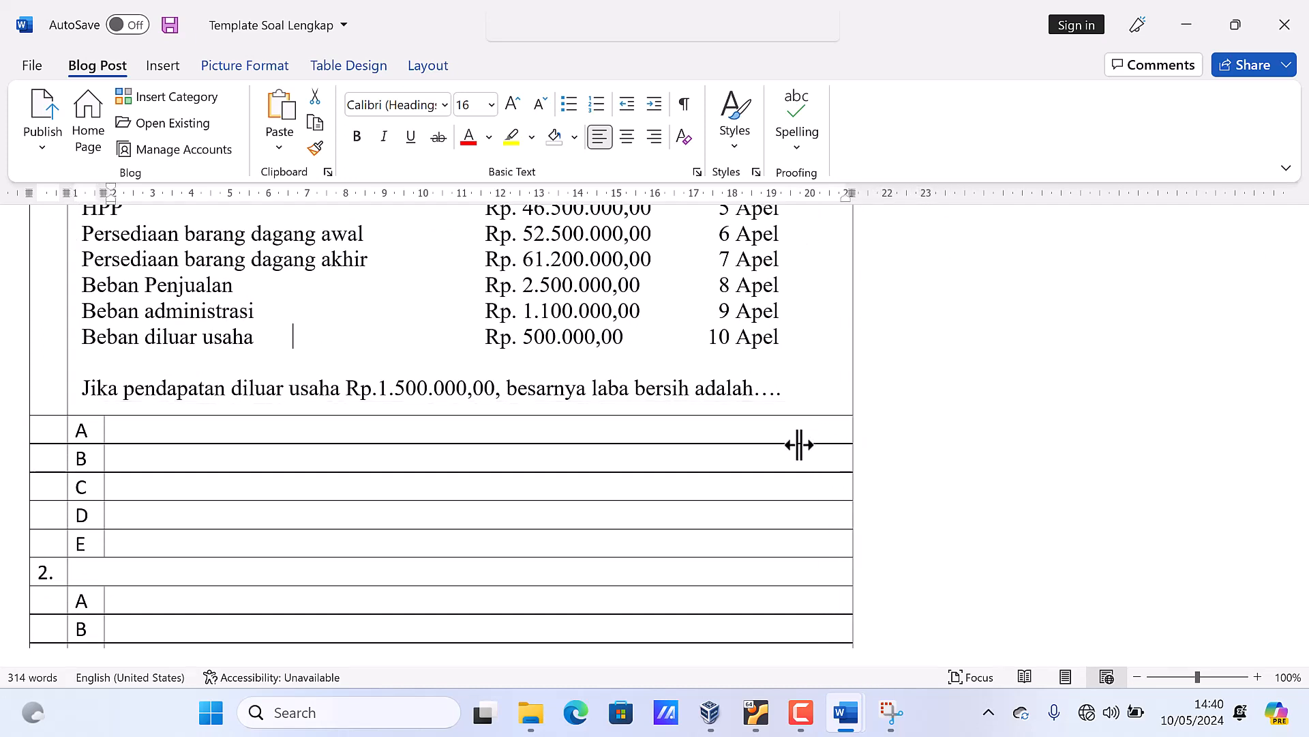
pyautogui.scroll(2, 833, 396)
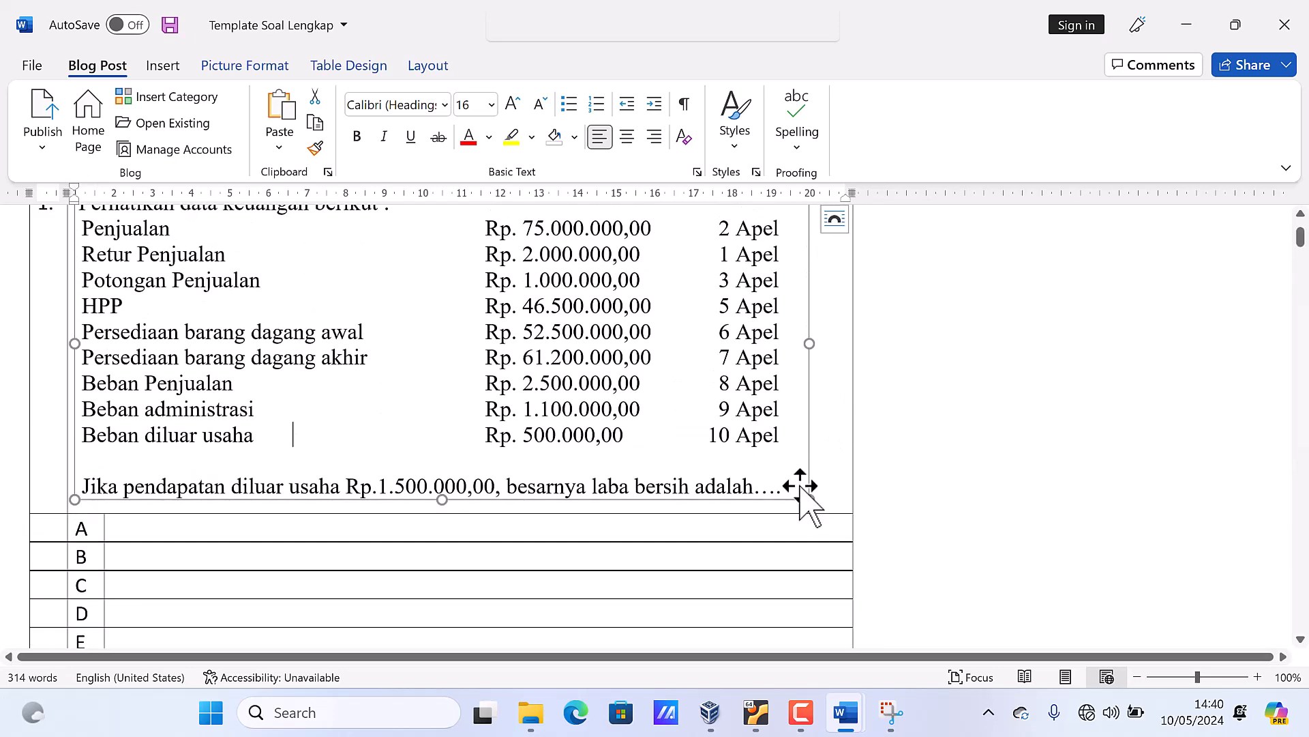
pyautogui.moveTo(809, 499); pyautogui.dragTo(824, 505)
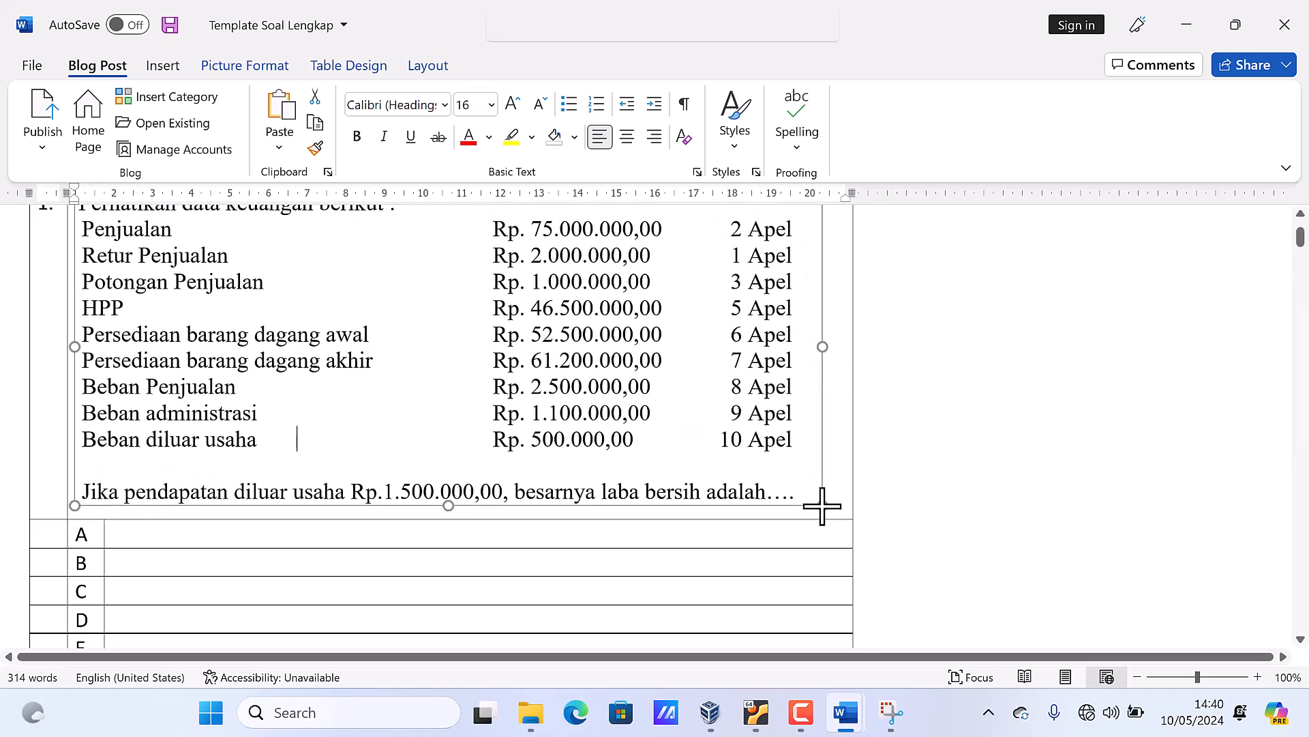
pyautogui.scroll(2, 912, 413)
pyautogui.scroll(1, 912, 412)
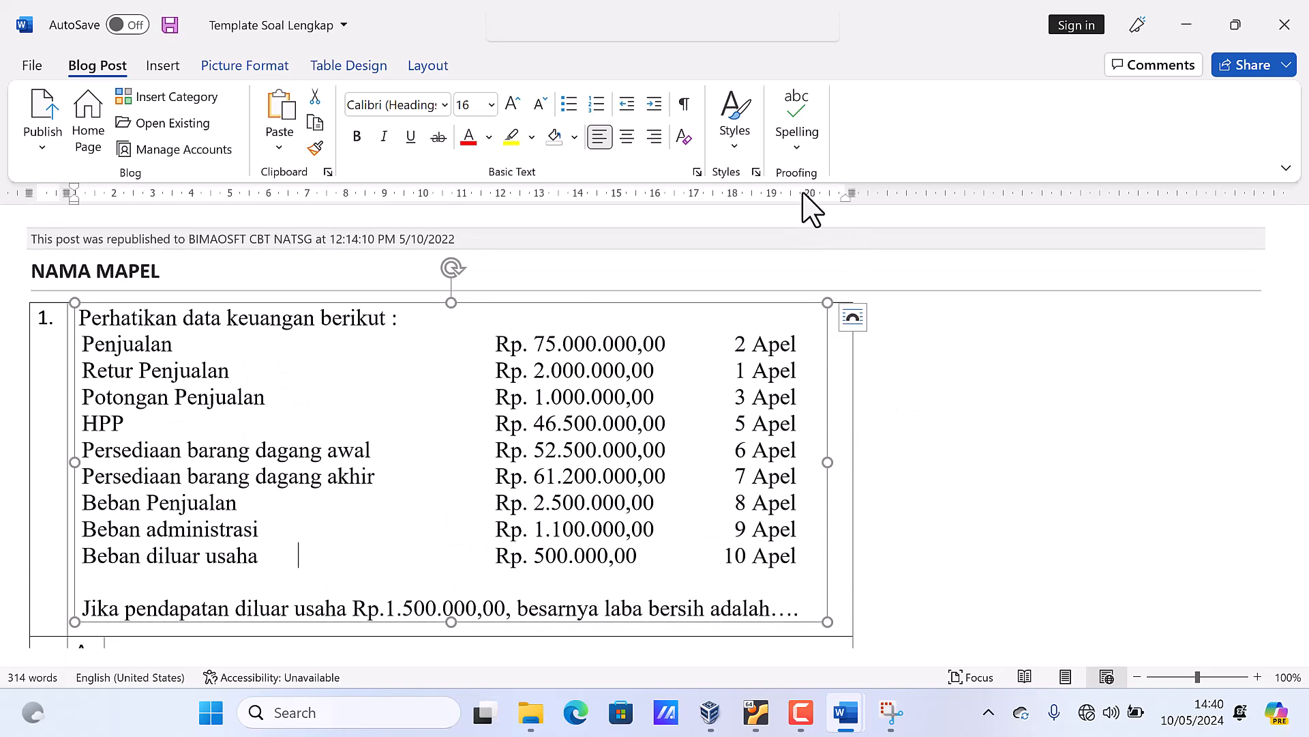
pyautogui.scroll(-2, 760, 281)
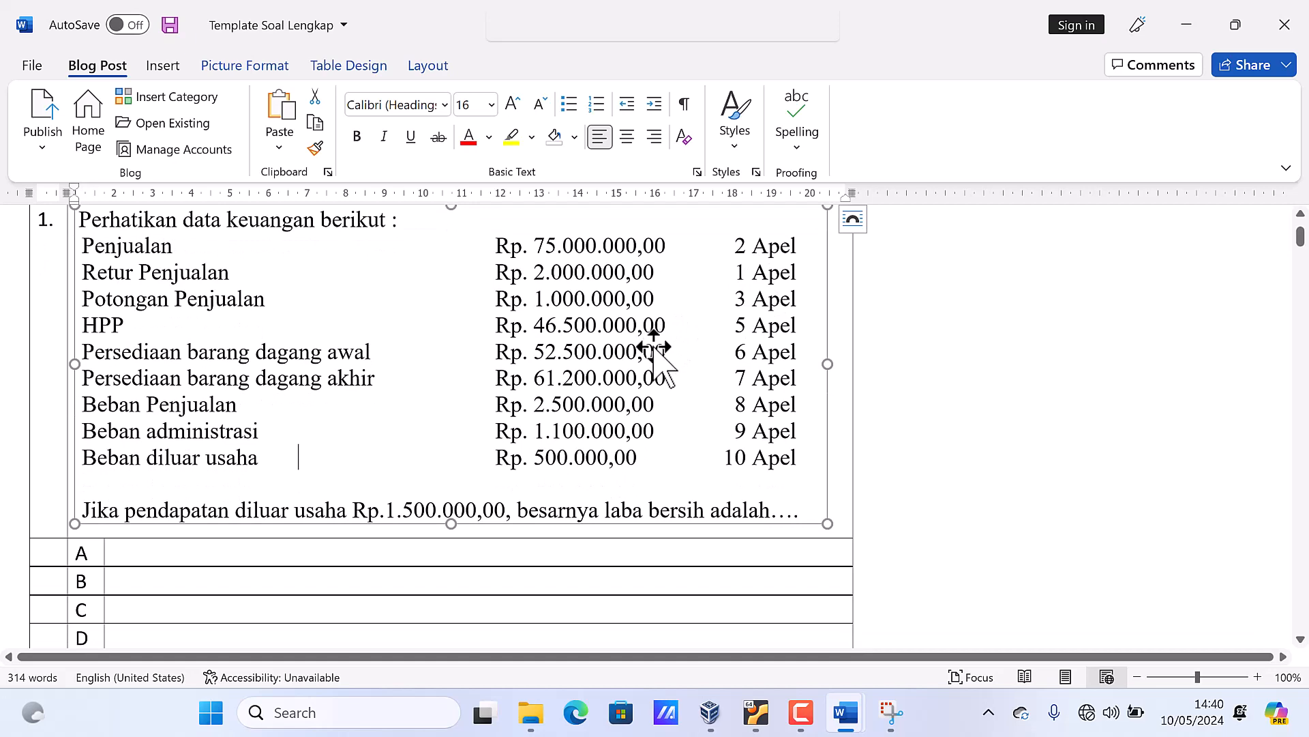
pyautogui.scroll(2, 657, 350)
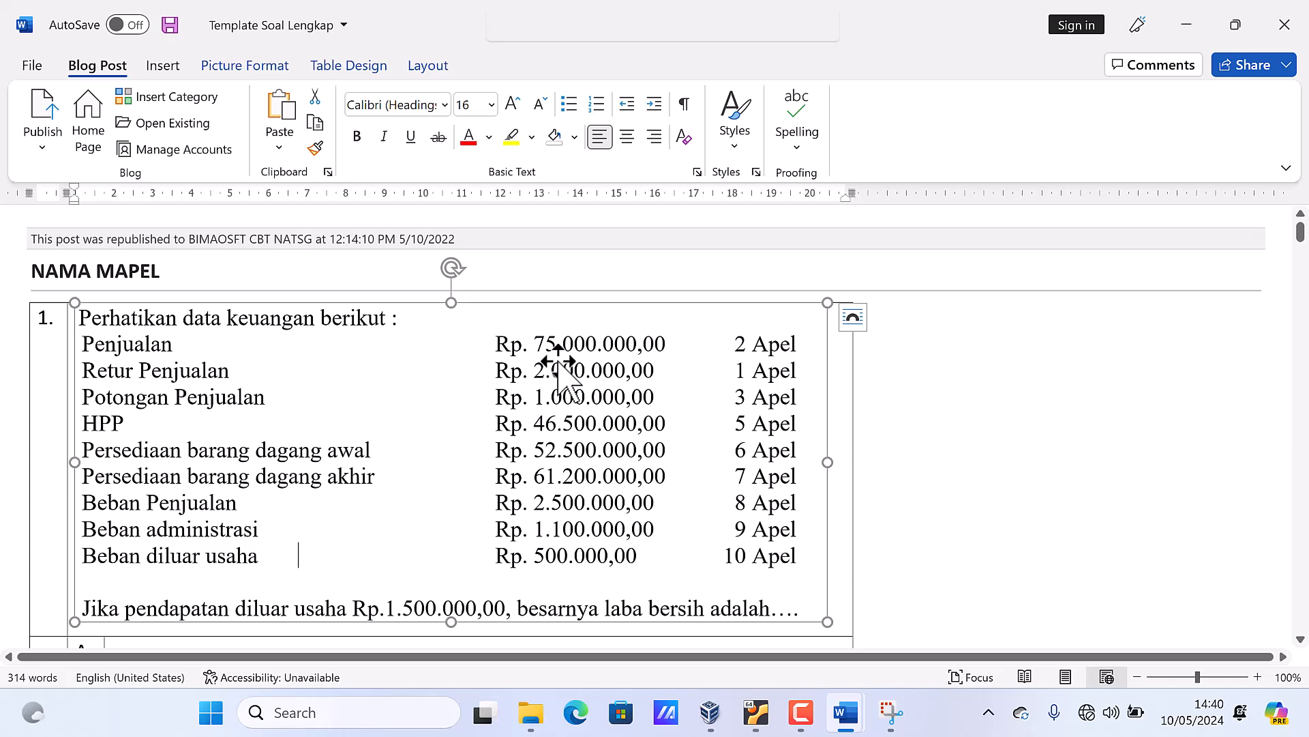
# Delete the picture from the question 1 cell and return the template window to its place beside Contoh Soal
pyautogui.press('Delete')
pyautogui.moveTo(851, 21); pyautogui.dragTo(409, 64)
# Maximize Contoh Soal and examine the full width of question 5's accounting table, from No. to the Neraca columns
pyautogui.scroll(-5, 1029, 389)
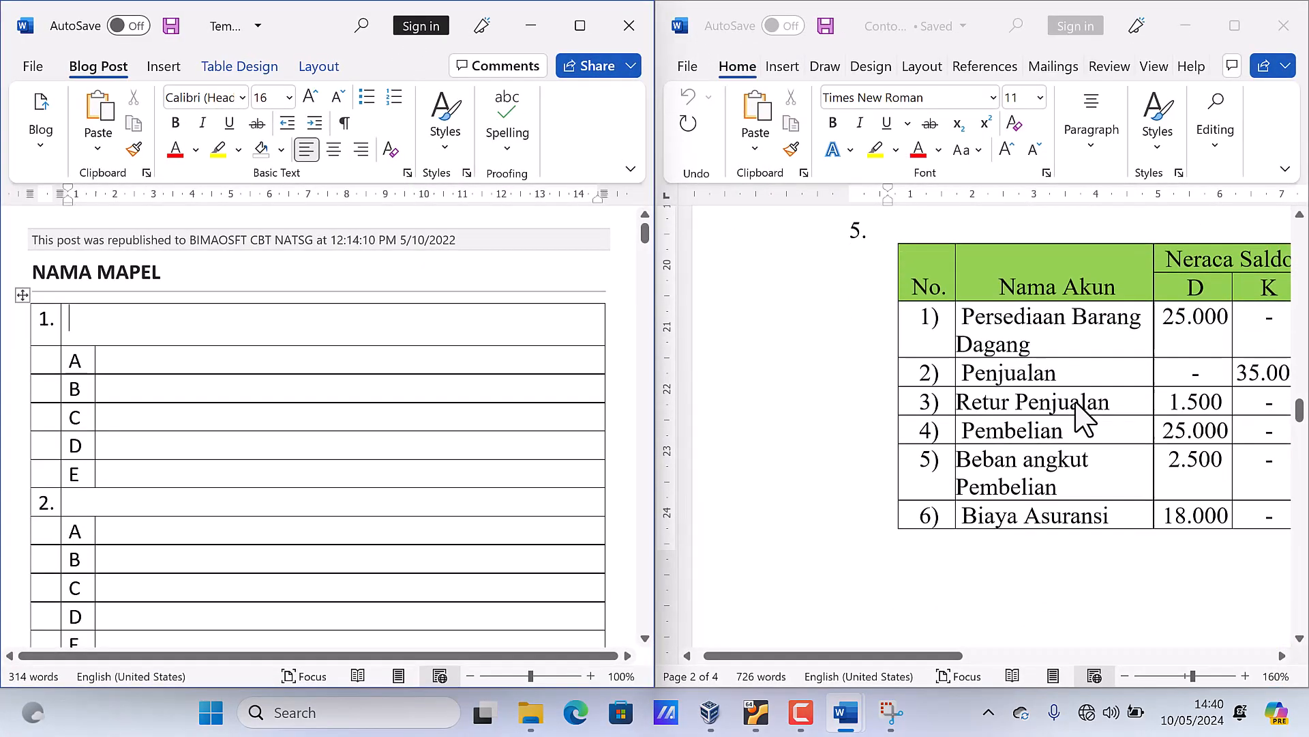
pyautogui.keyDown('ctrl'); pyautogui.scroll(-3, 1081, 415); pyautogui.keyUp('ctrl')
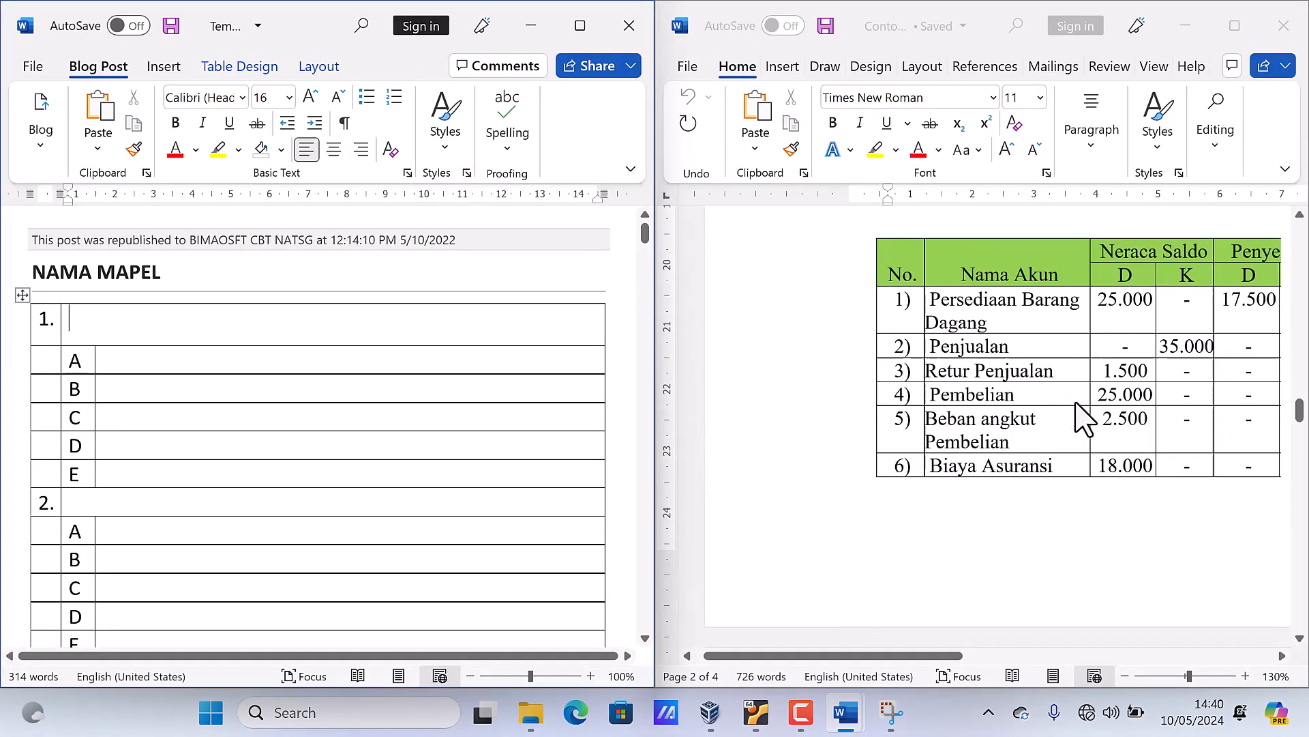
pyautogui.click(1240, 26)
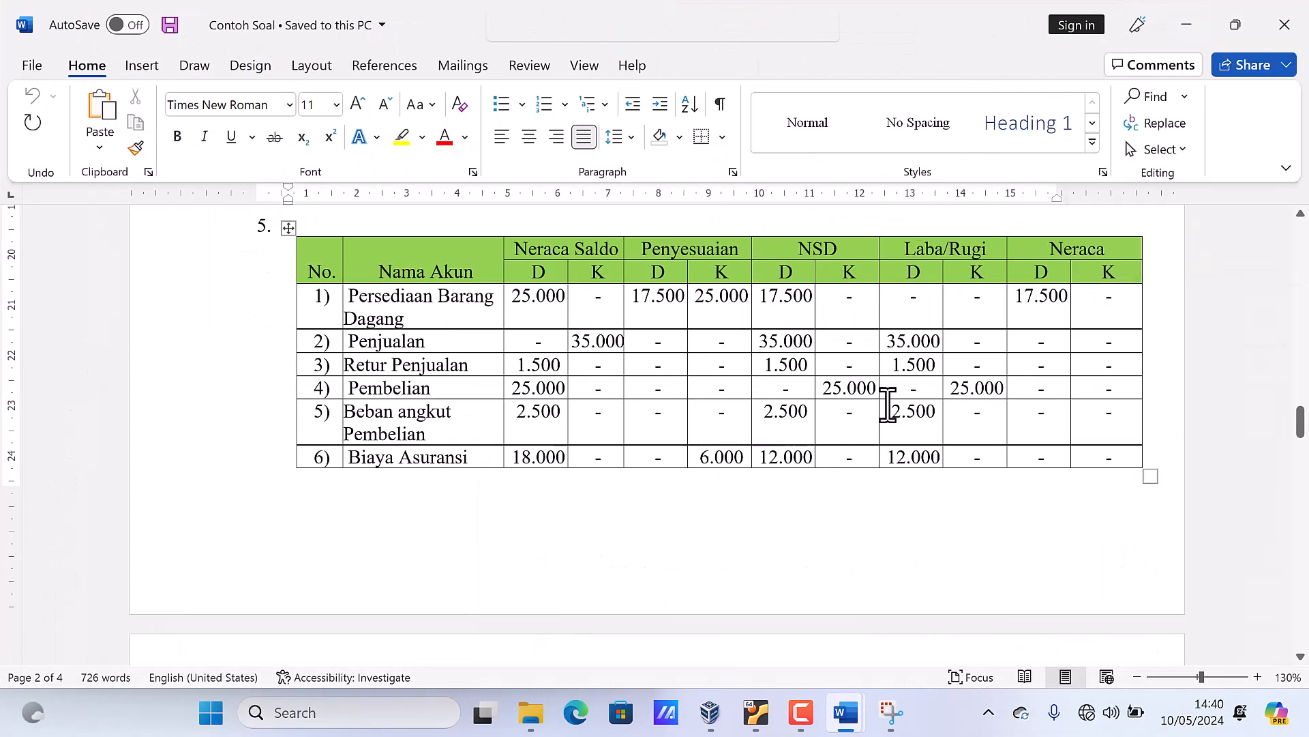
pyautogui.scroll(3, 888, 407)
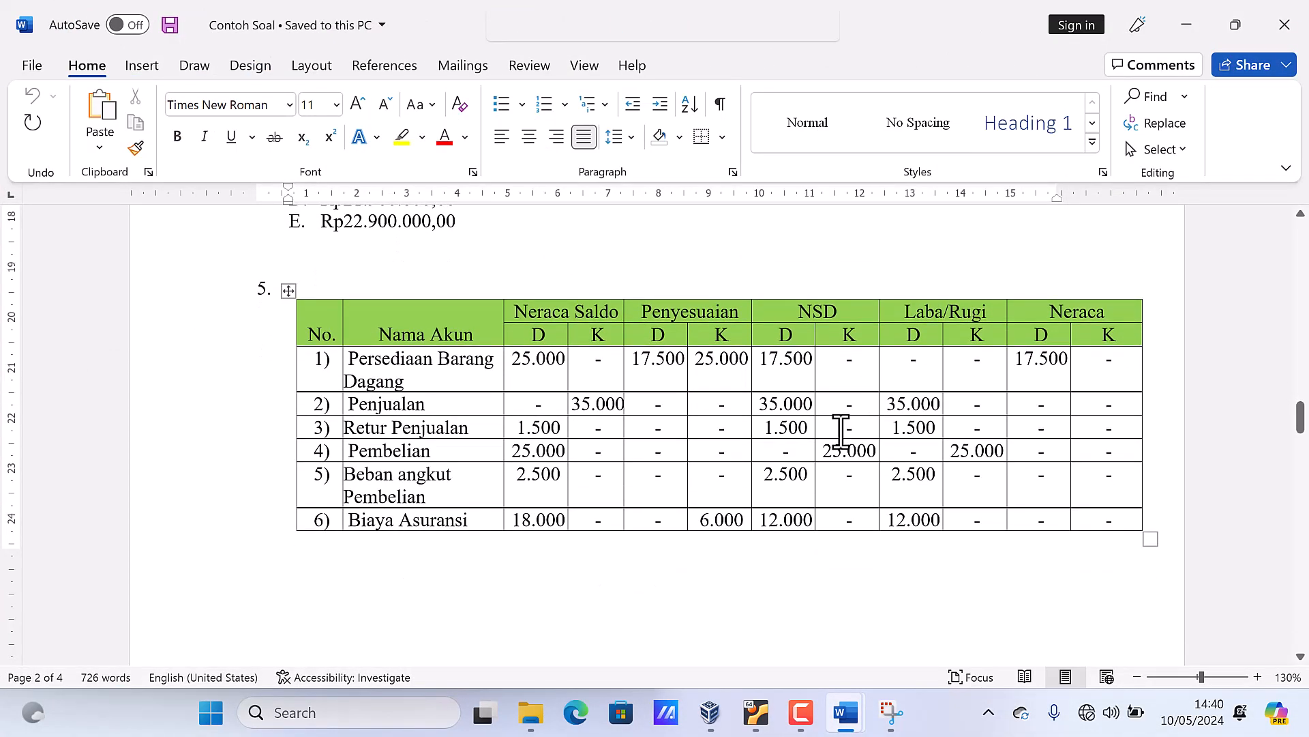
pyautogui.keyDown('ctrl'); pyautogui.scroll(2, 842, 431); pyautogui.keyUp('ctrl')
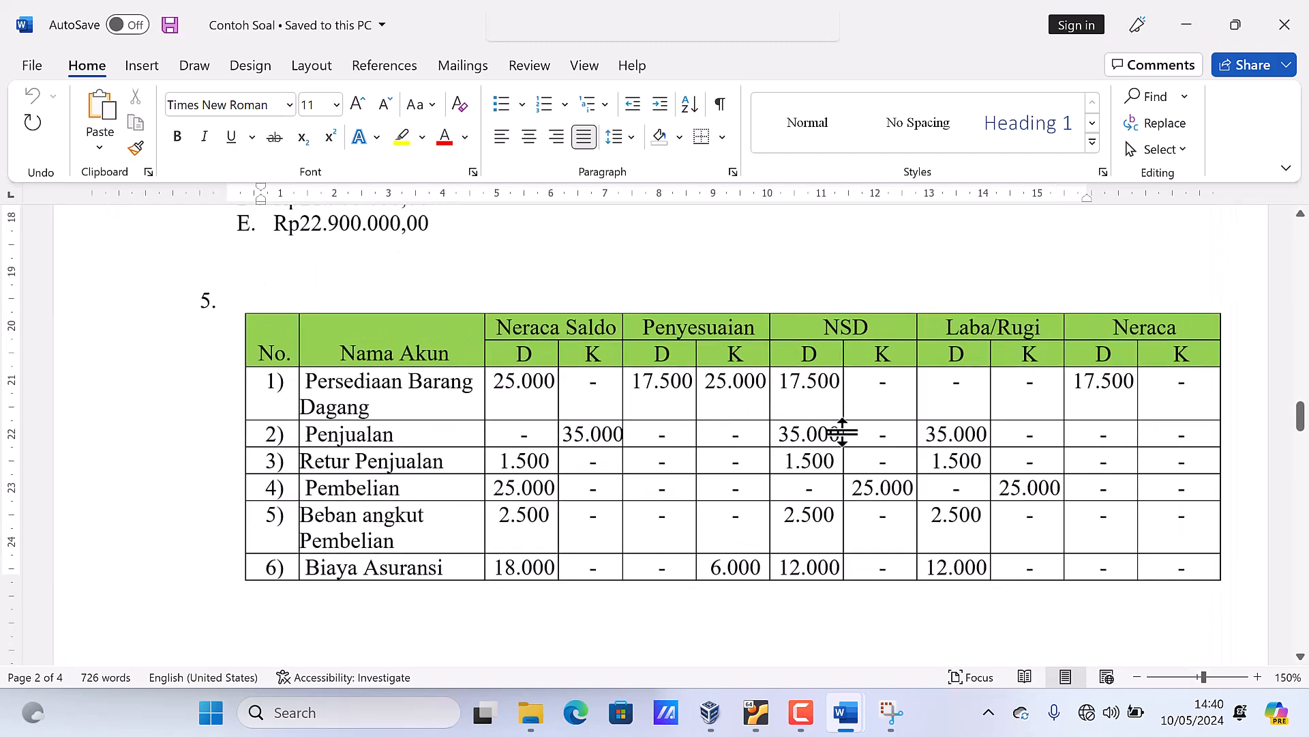
pyautogui.moveTo(714, 659); pyautogui.dragTo(804, 656)
pyautogui.keyDown('ctrl'); pyautogui.scroll(1, 640, 525); pyautogui.keyUp('ctrl')
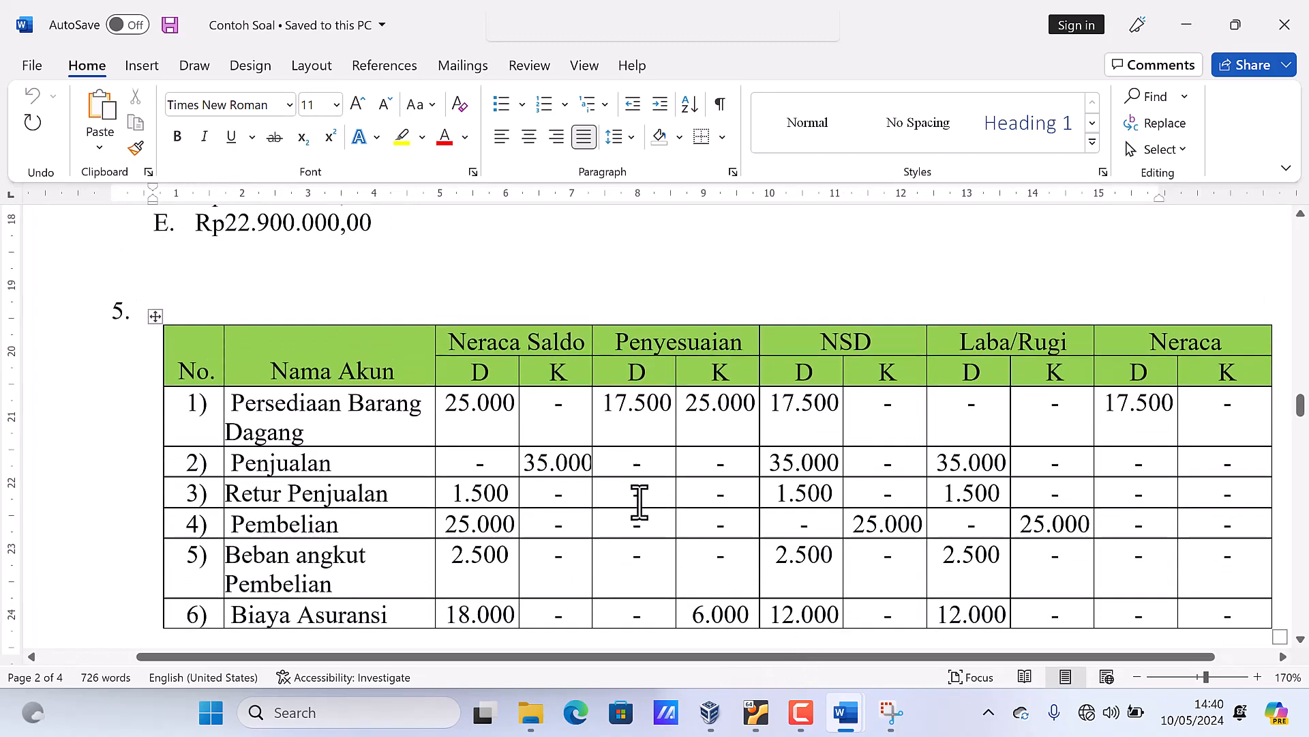
pyautogui.keyDown('ctrl'); pyautogui.scroll(-1, 648, 575); pyautogui.keyUp('ctrl')
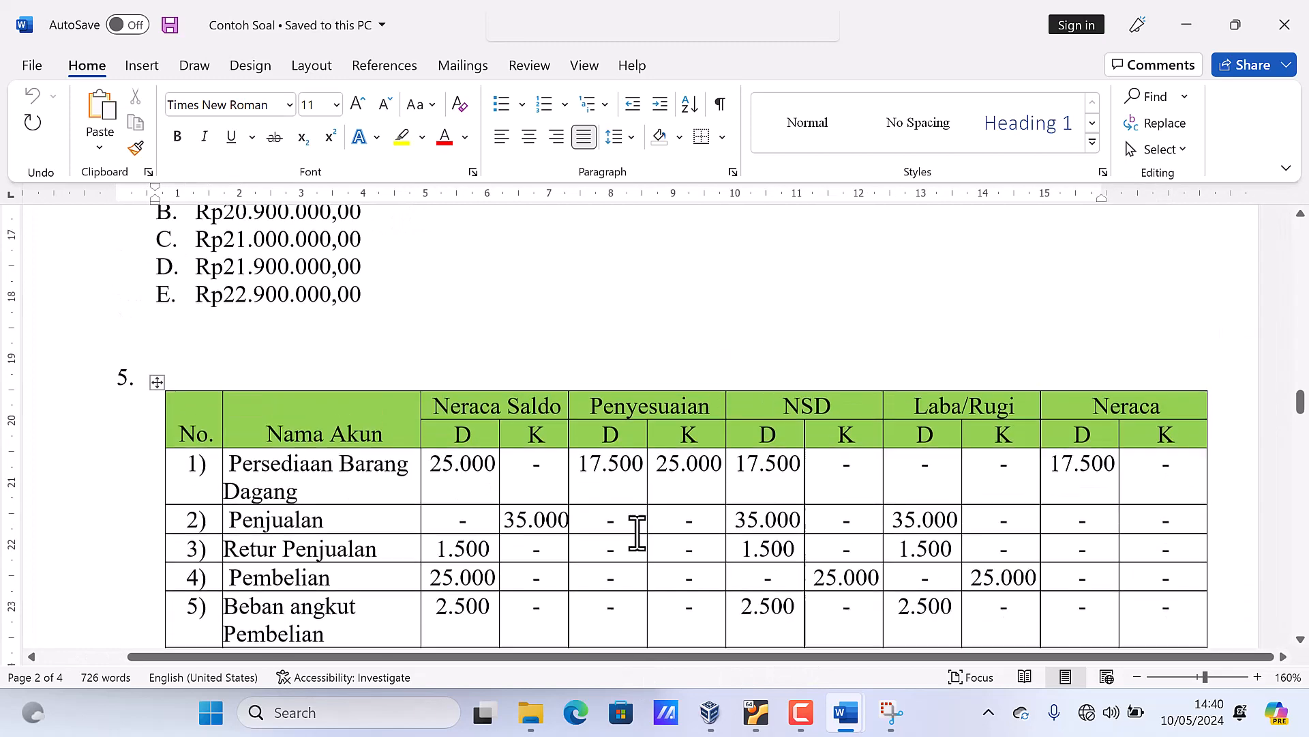
pyautogui.scroll(-2, 635, 535)
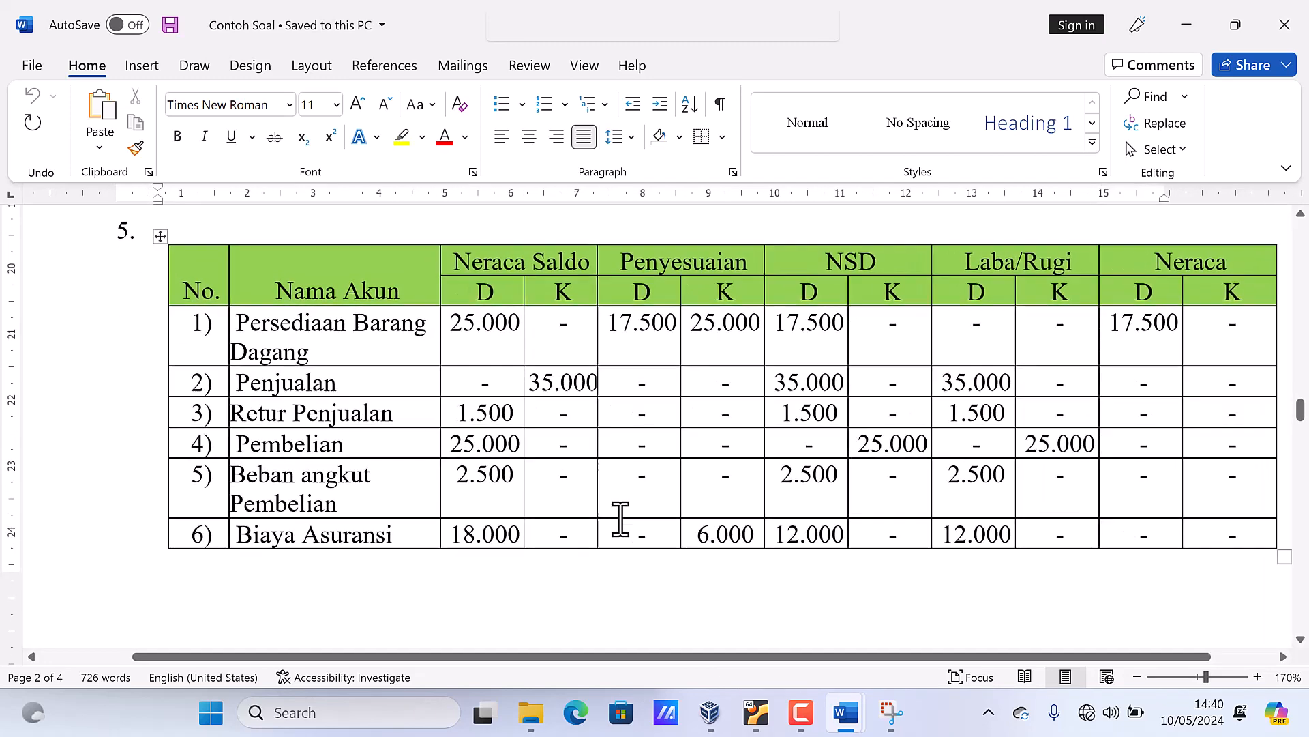
# Capture question 5's full accounting table in Contoh Soal as a rectangular screenshot with Snipping Tool
pyautogui.keyDown('ctrl'); pyautogui.scroll(1, 703, 662); pyautogui.keyUp('ctrl')
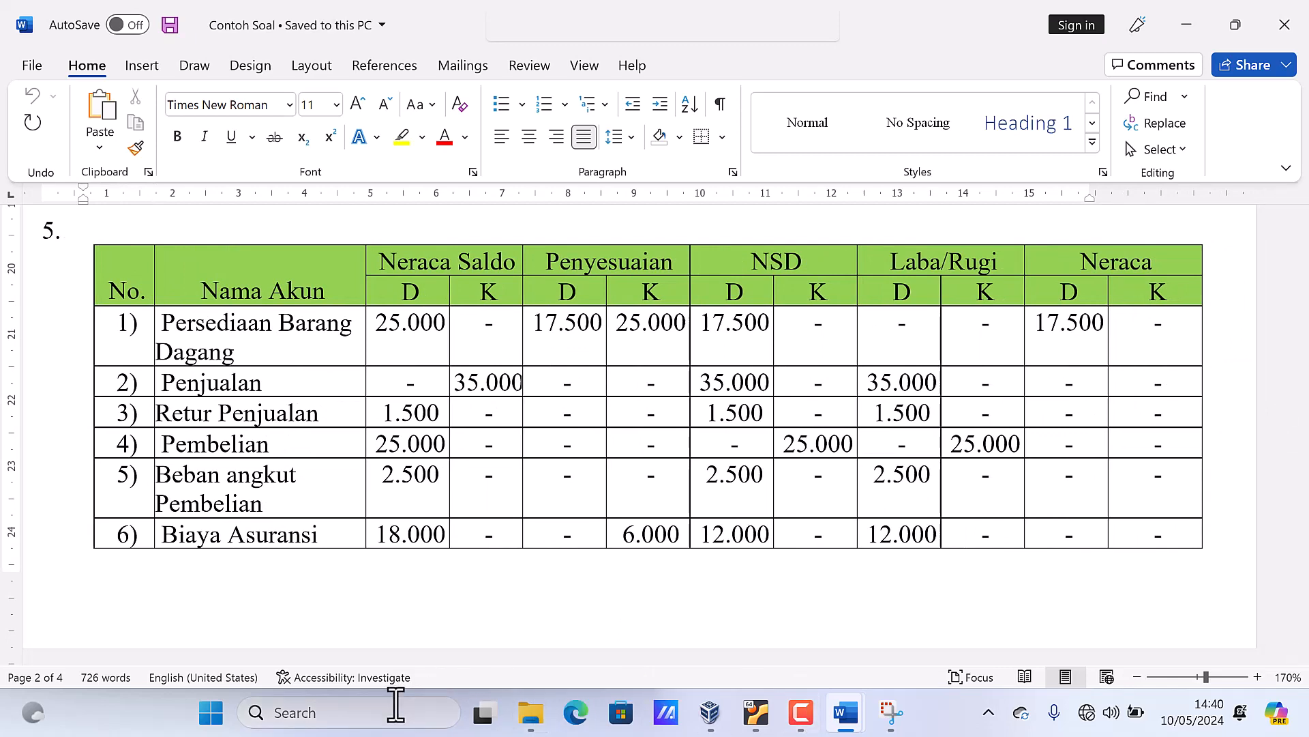
pyautogui.click(334, 719)
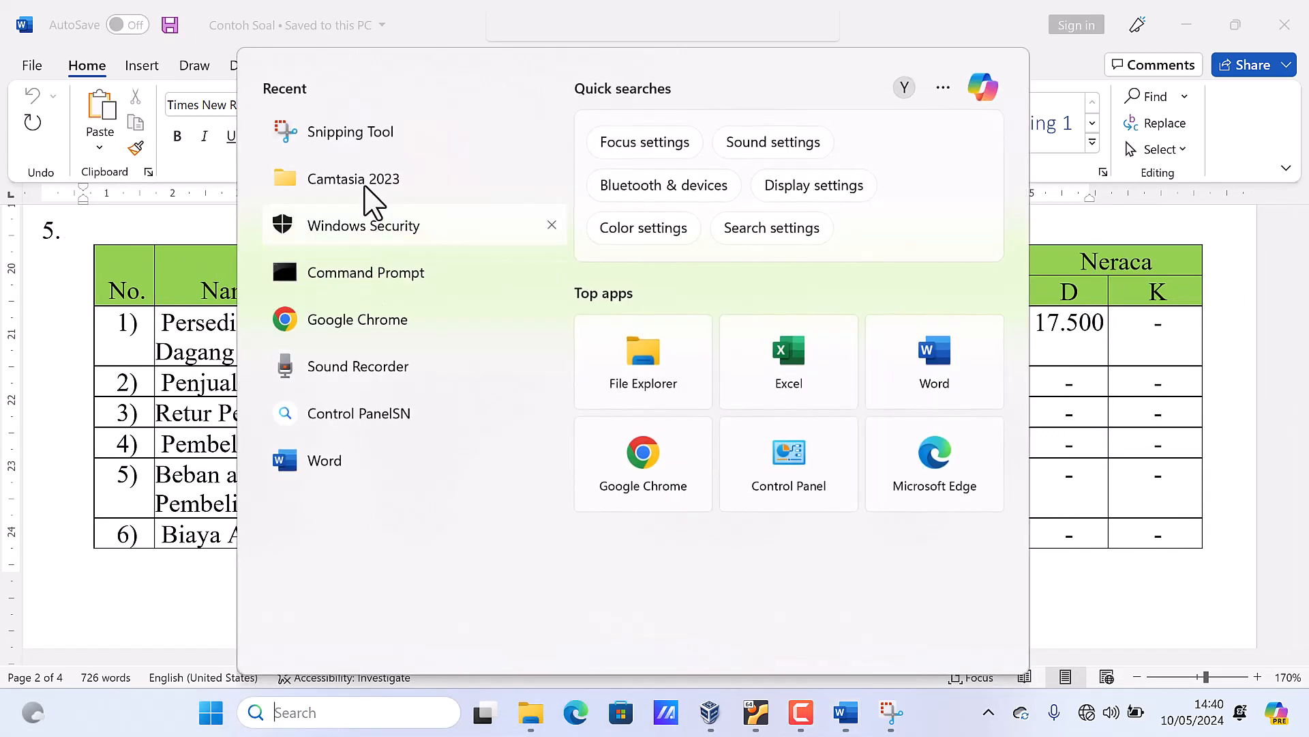
pyautogui.click(375, 134)
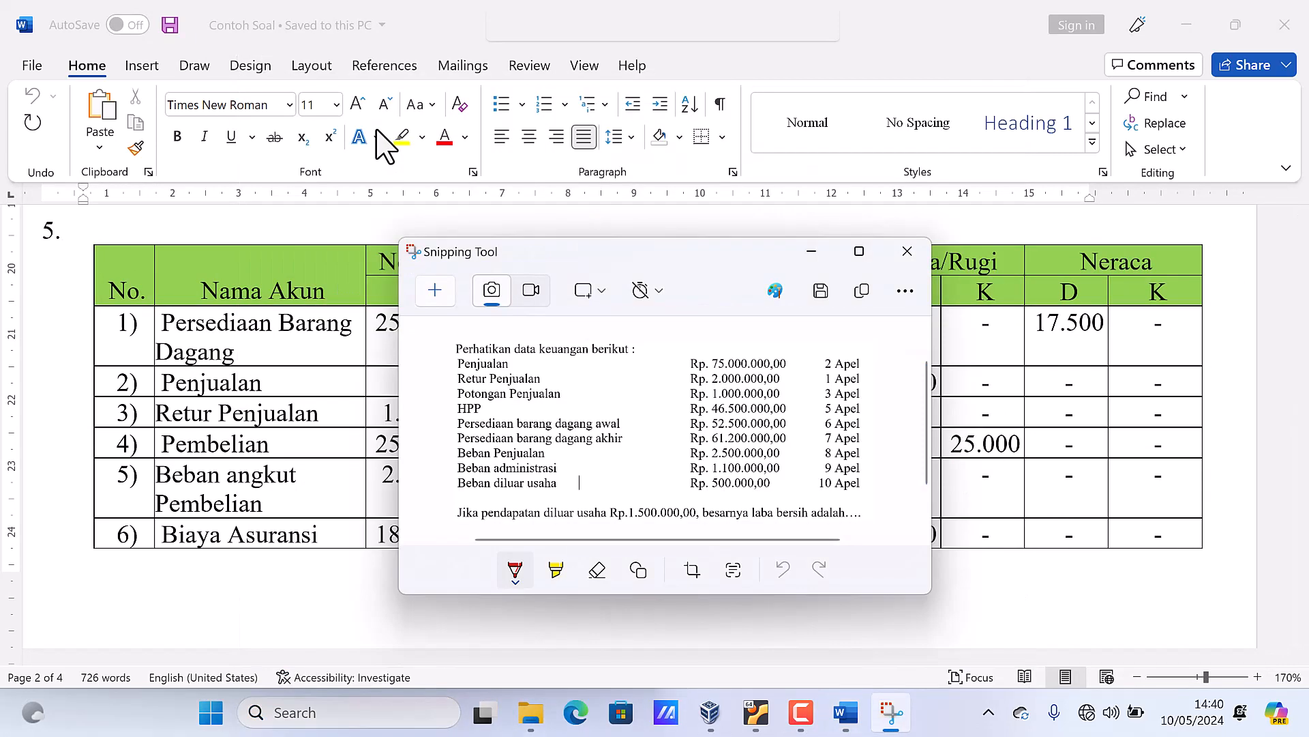
pyautogui.click(437, 292)
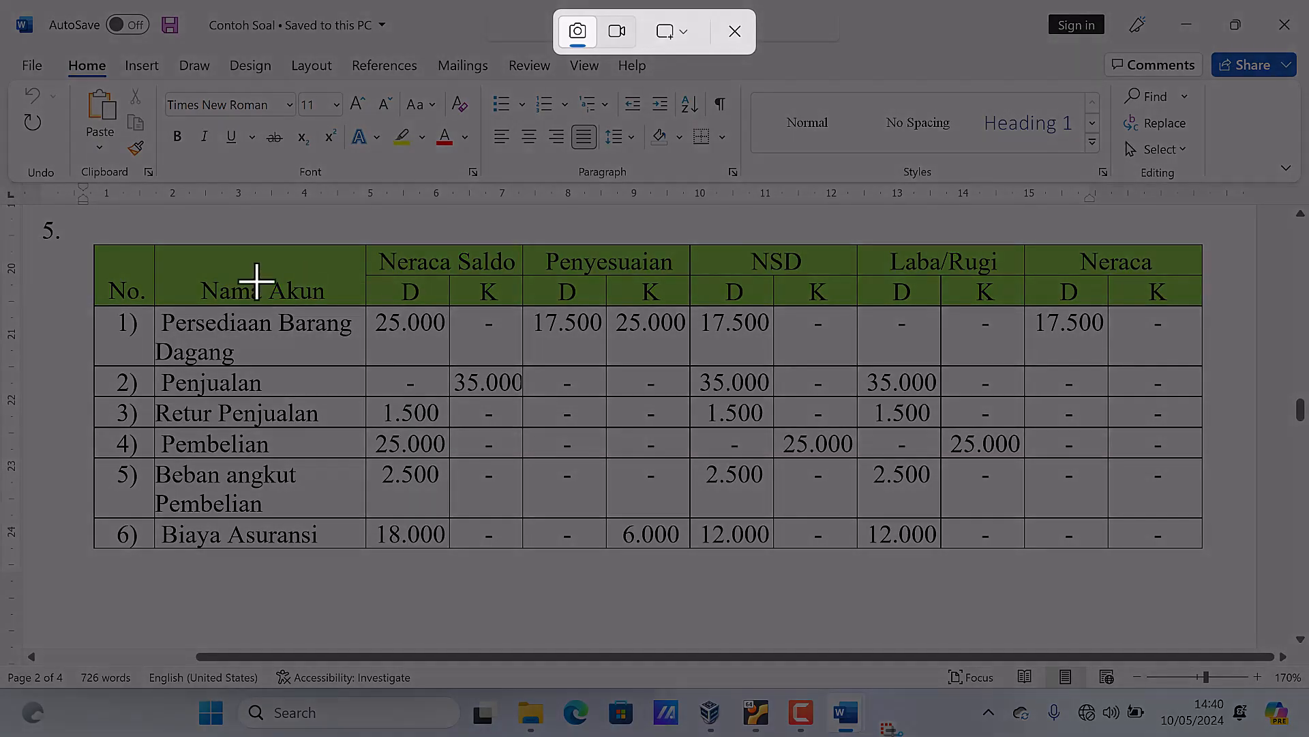
pyautogui.moveTo(78, 230); pyautogui.dragTo(1216, 561)
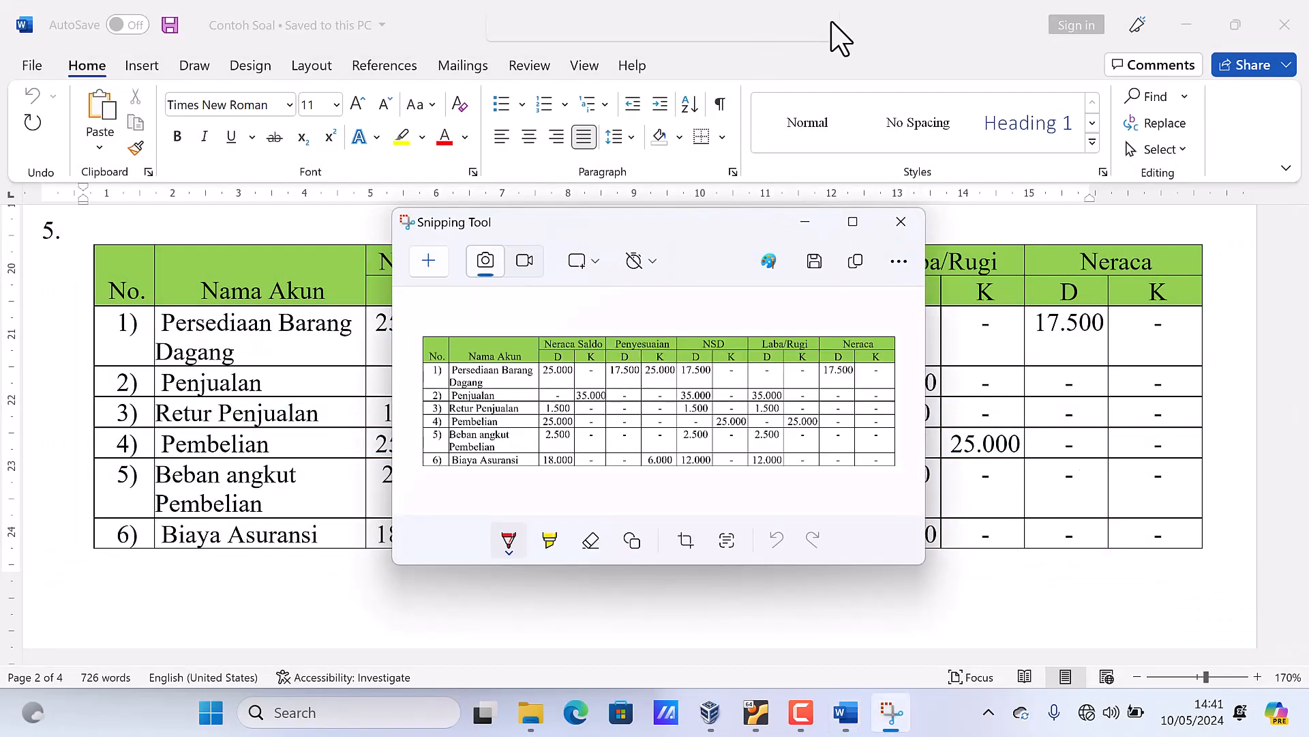
# Restore Contoh Soal to a smaller window and paste the captured table picture into the template's question 1 cell
pyautogui.moveTo(839, 38); pyautogui.dragTo(1058, 167)
pyautogui.click(89, 326)
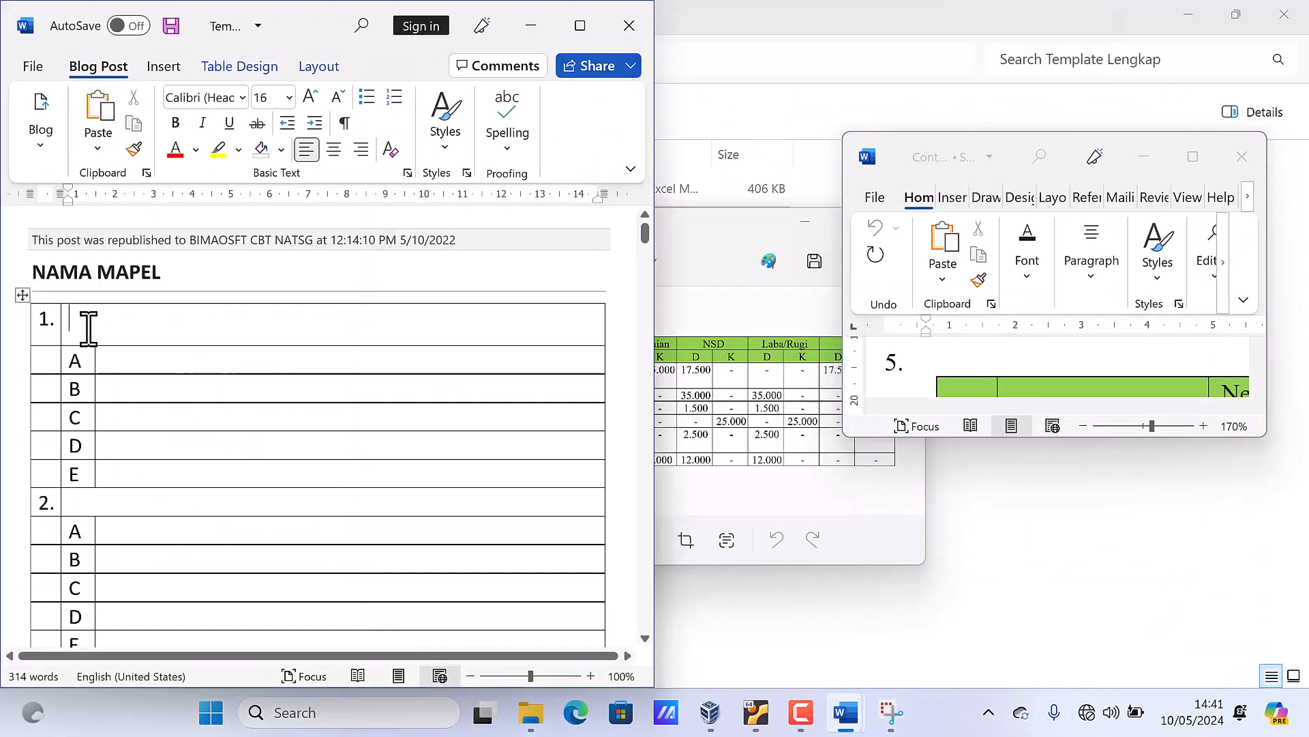
pyautogui.hotkey('ctrl', 'v')
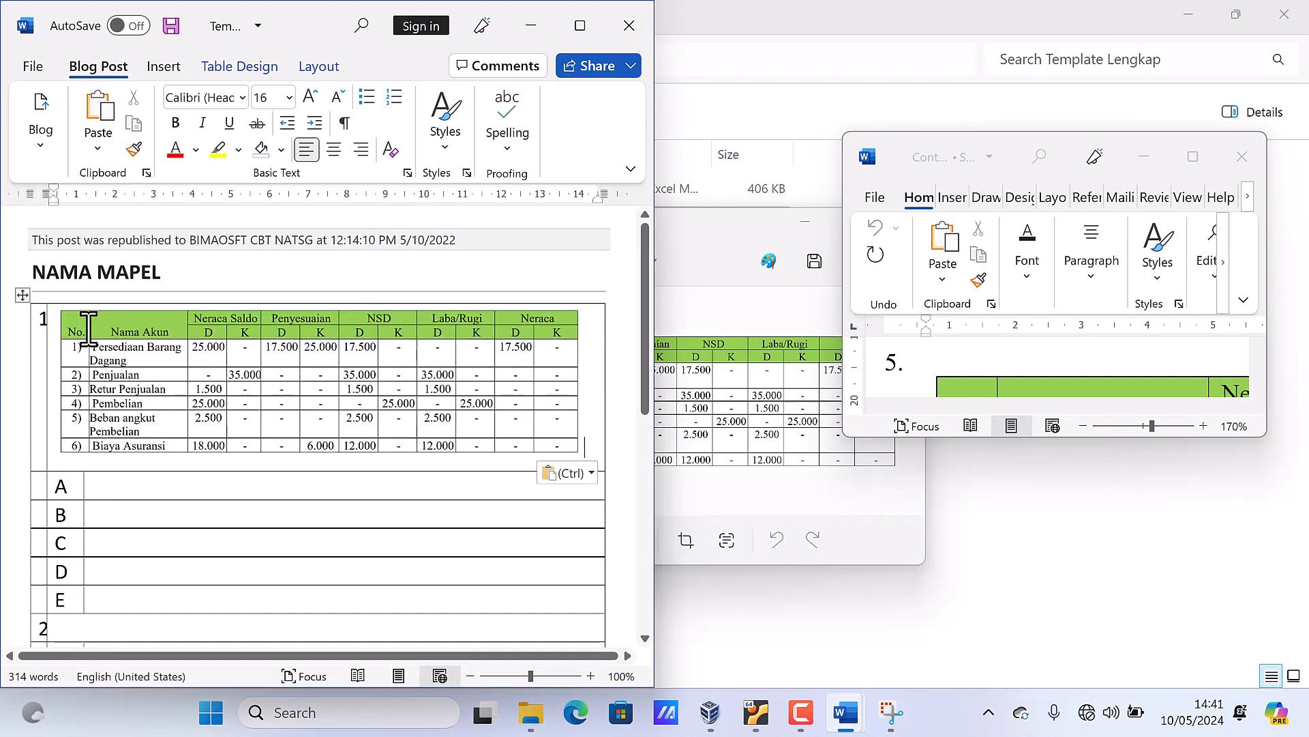
# Maximize the Template Soal Lengkap window and proportionally enlarge the table picture to nearly fill the question 1 cell's width
pyautogui.click(581, 26)
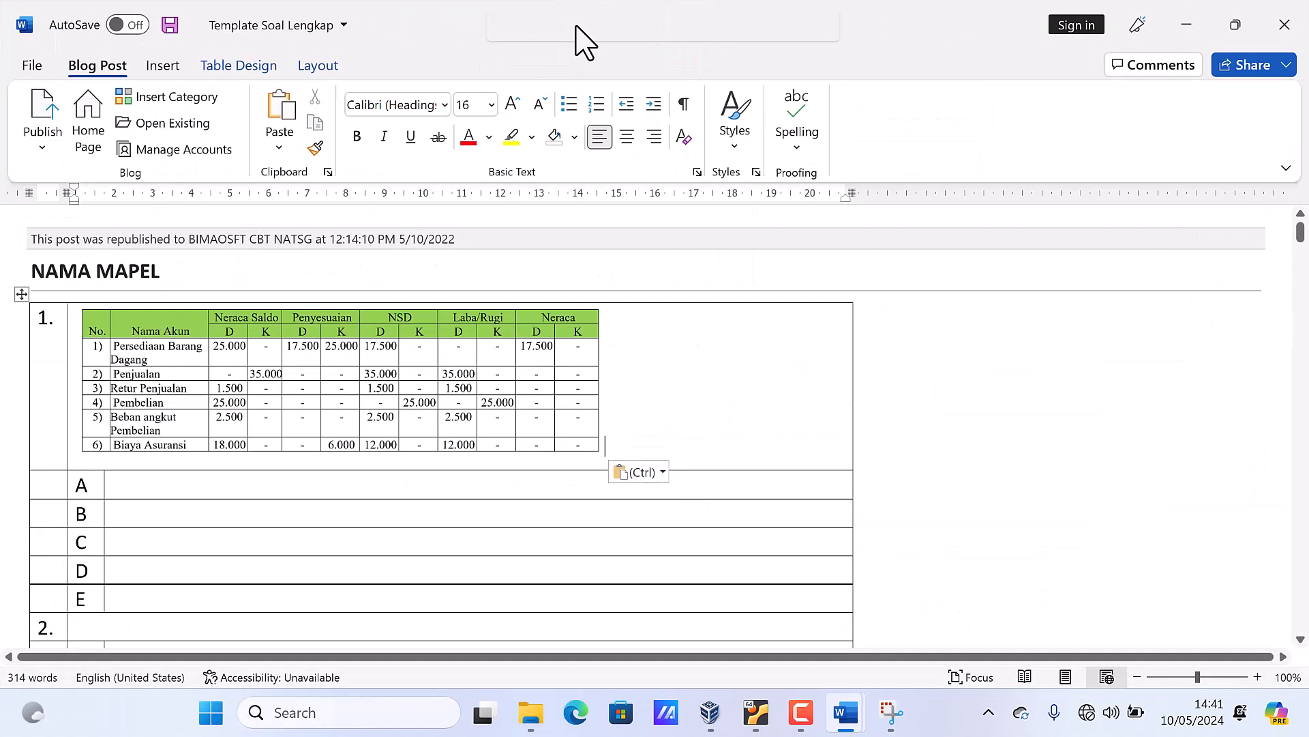
pyautogui.click(572, 434)
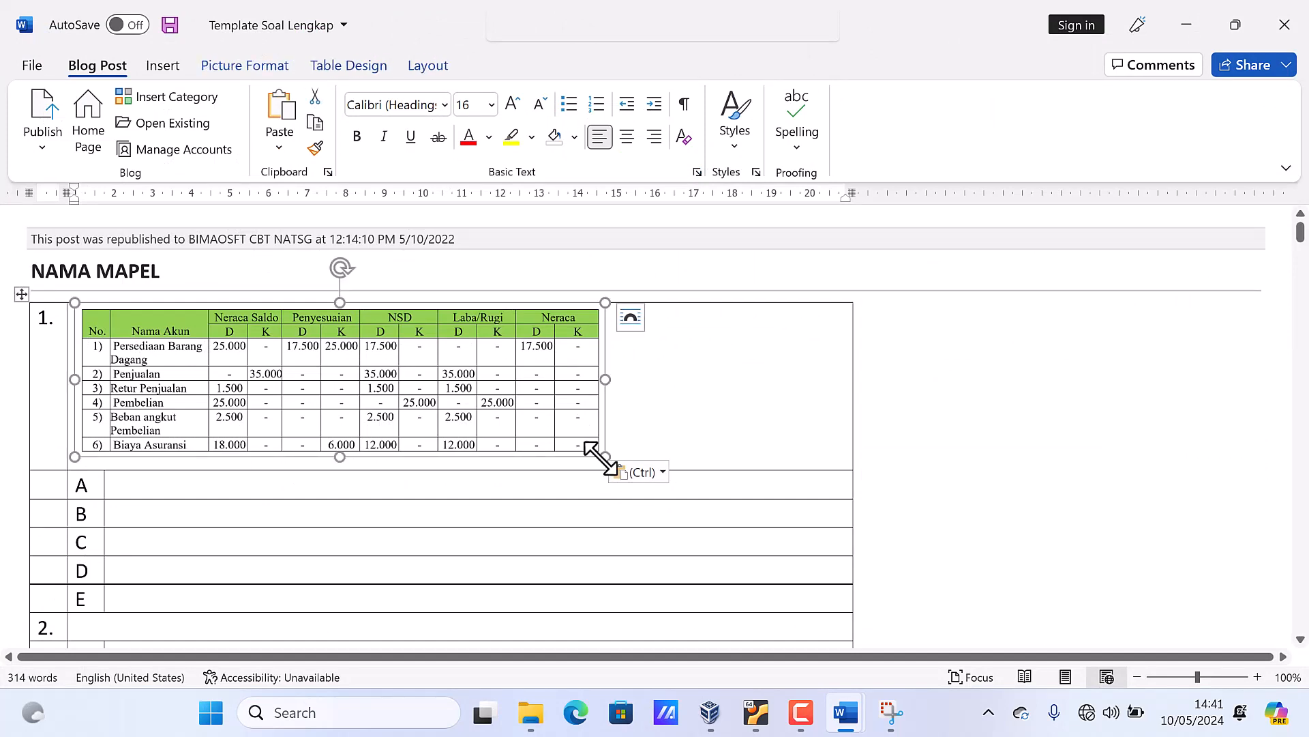
pyautogui.moveTo(602, 459); pyautogui.dragTo(736, 523)
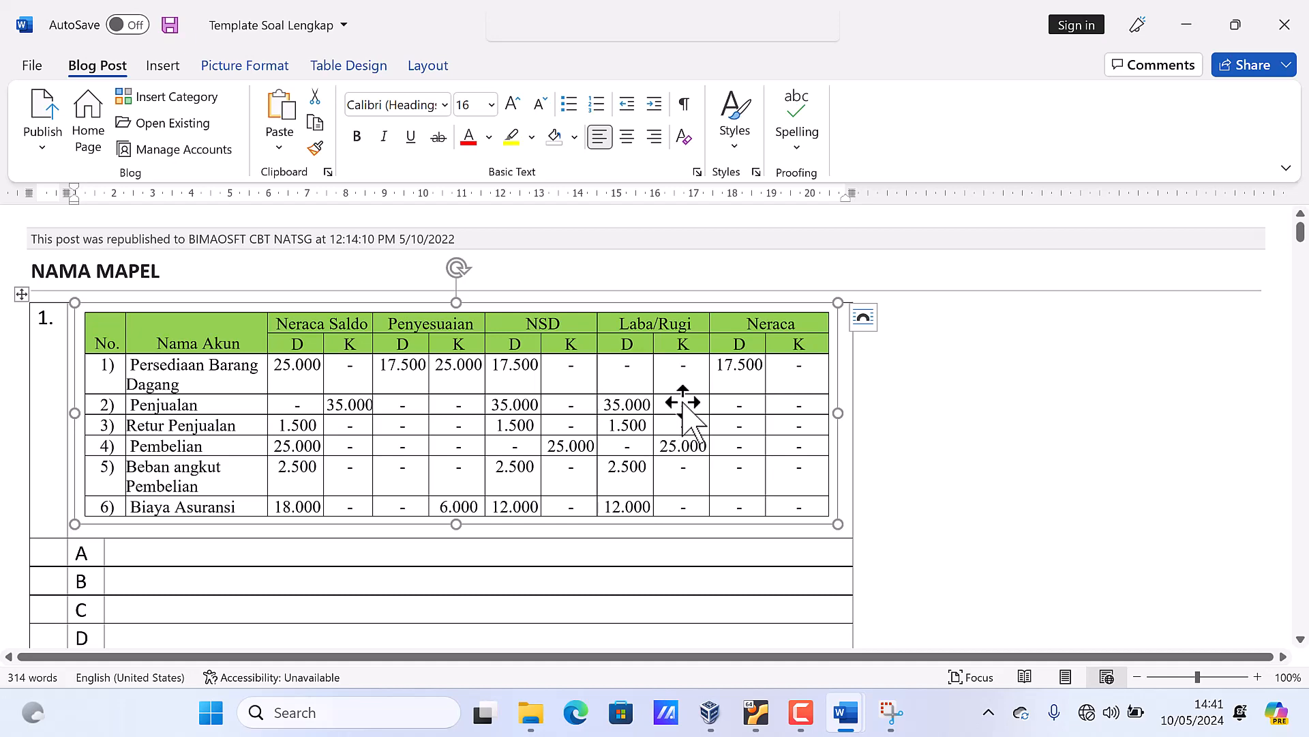
# Delete the table picture from the question 1 cell and place the template window beside Contoh Soal
pyautogui.press('Delete')
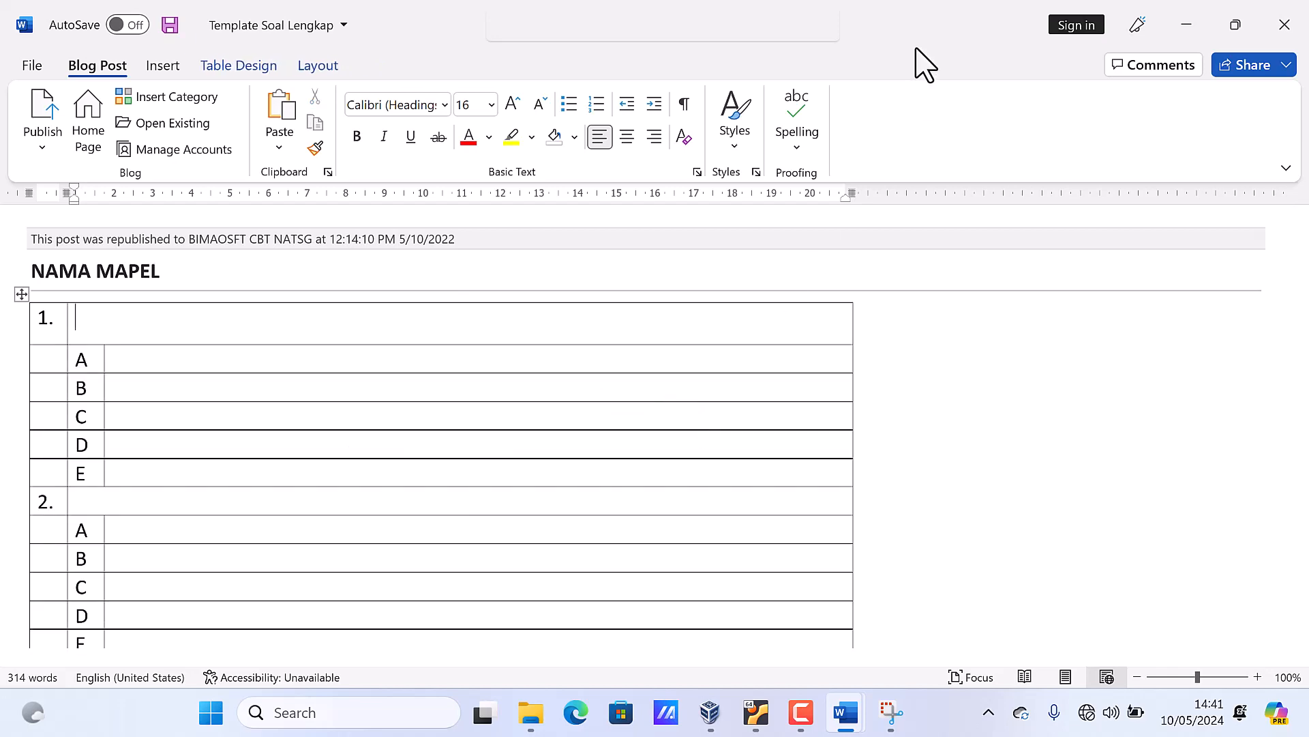
pyautogui.moveTo(948, 27); pyautogui.dragTo(392, 52)
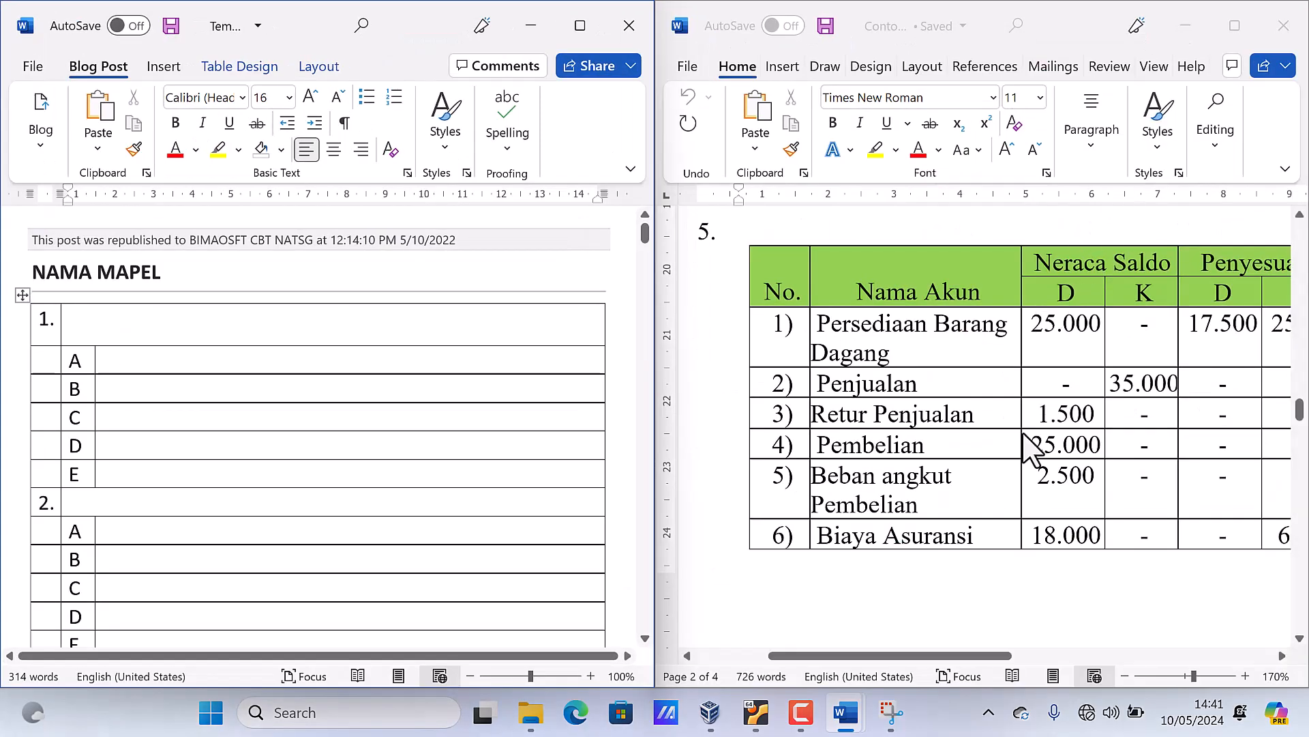
# Examine question 6 in Contoh Soal, including the cube-root equation in its text and the fraction answer options
pyautogui.scroll(-3, 1013, 470)
pyautogui.scroll(-10, 1010, 478)
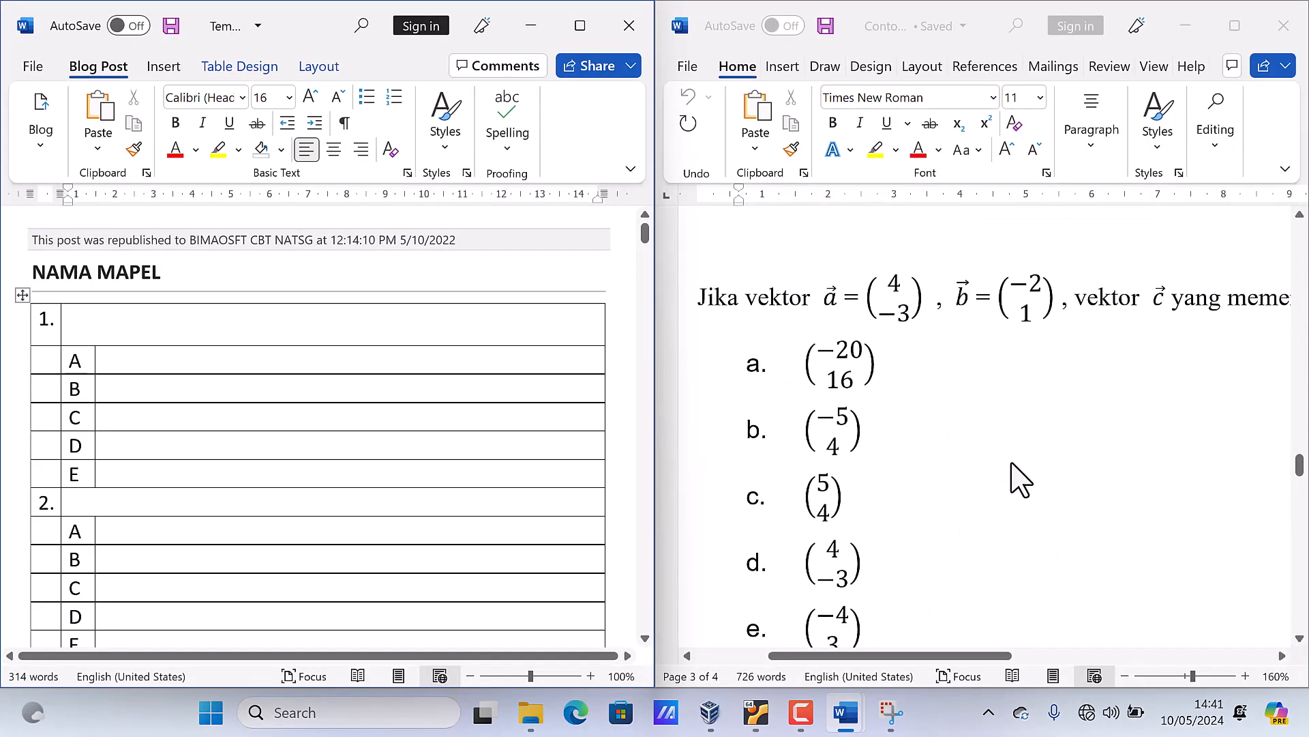
pyautogui.keyDown('ctrl'); pyautogui.scroll(-5, 1021, 481); pyautogui.keyUp('ctrl')
pyautogui.scroll(3, 1016, 464)
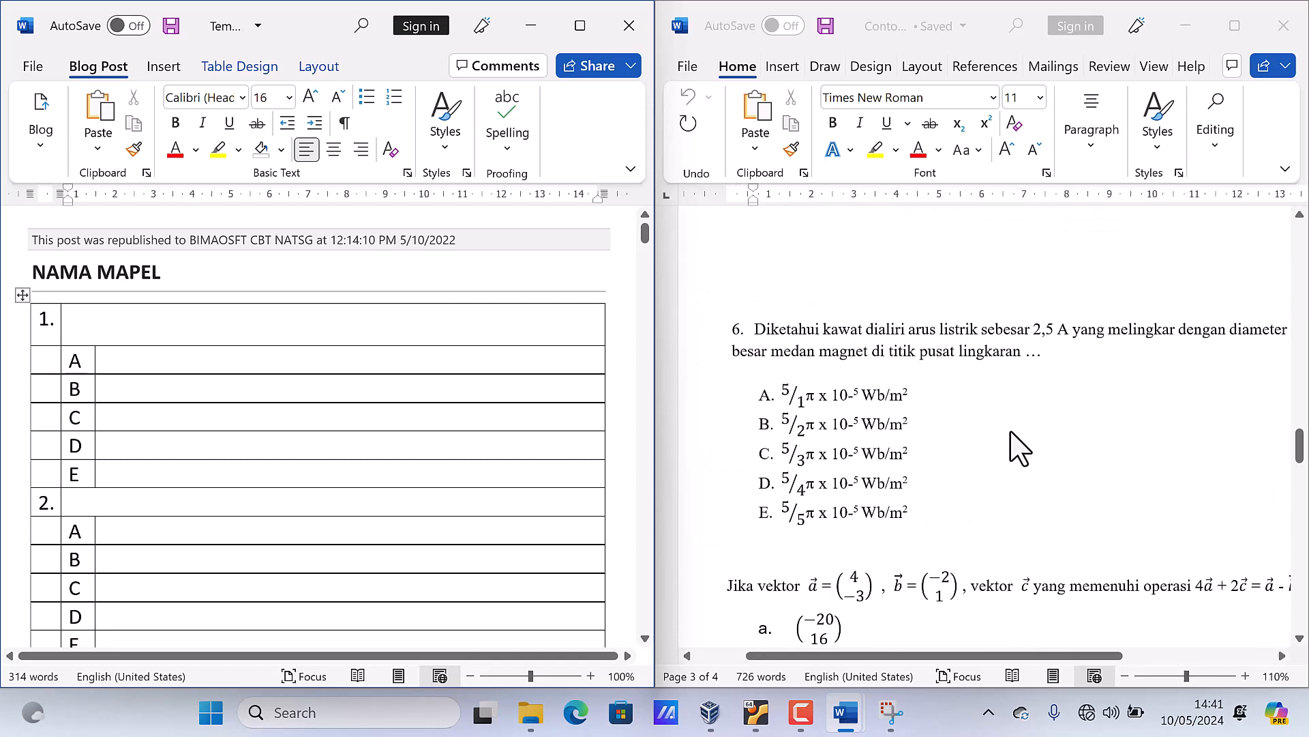
pyautogui.moveTo(976, 656); pyautogui.dragTo(1056, 655)
pyautogui.click(1177, 334)
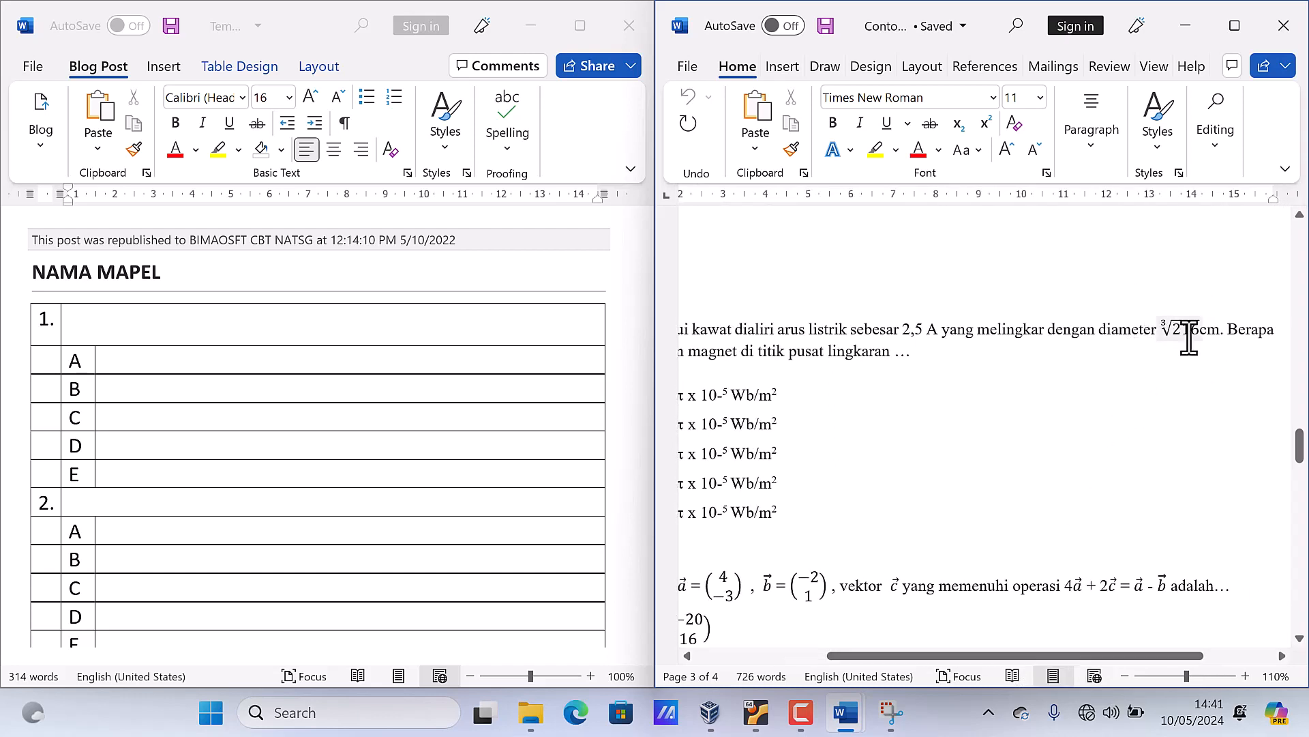
pyautogui.click(1189, 331)
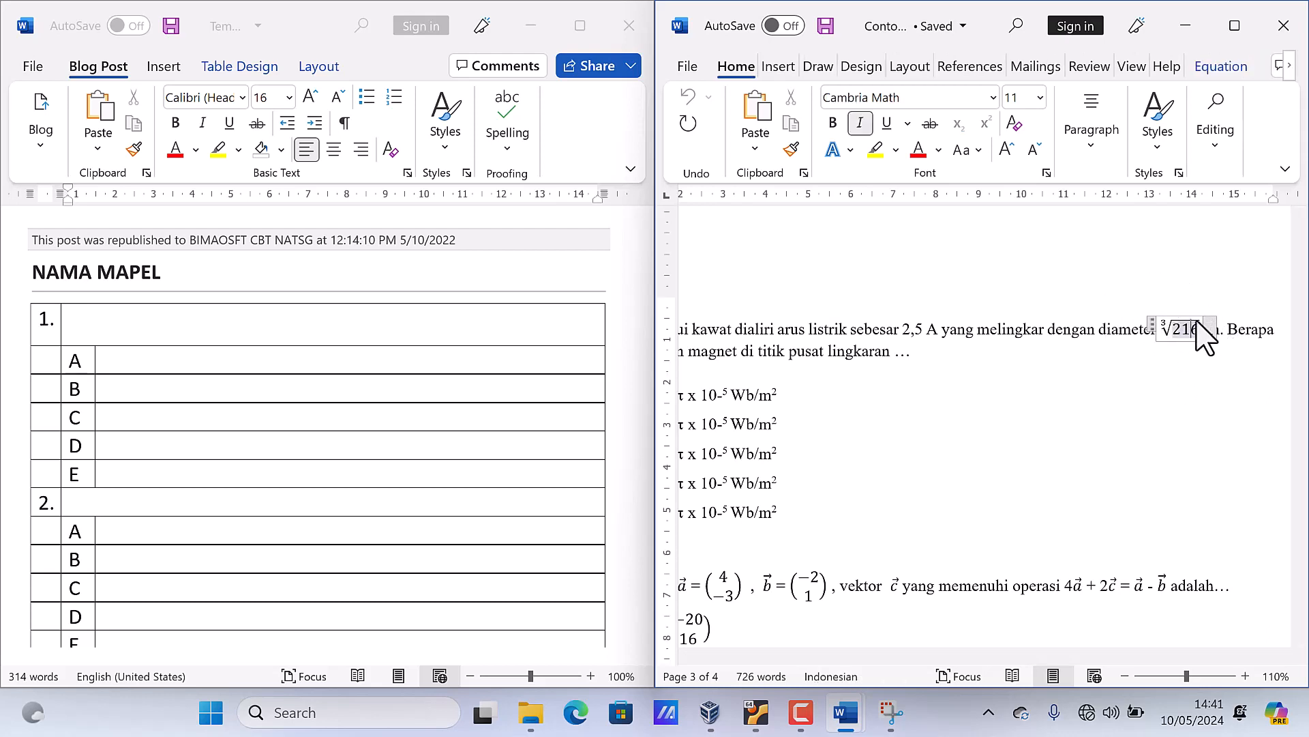
pyautogui.moveTo(1072, 656); pyautogui.dragTo(1011, 654)
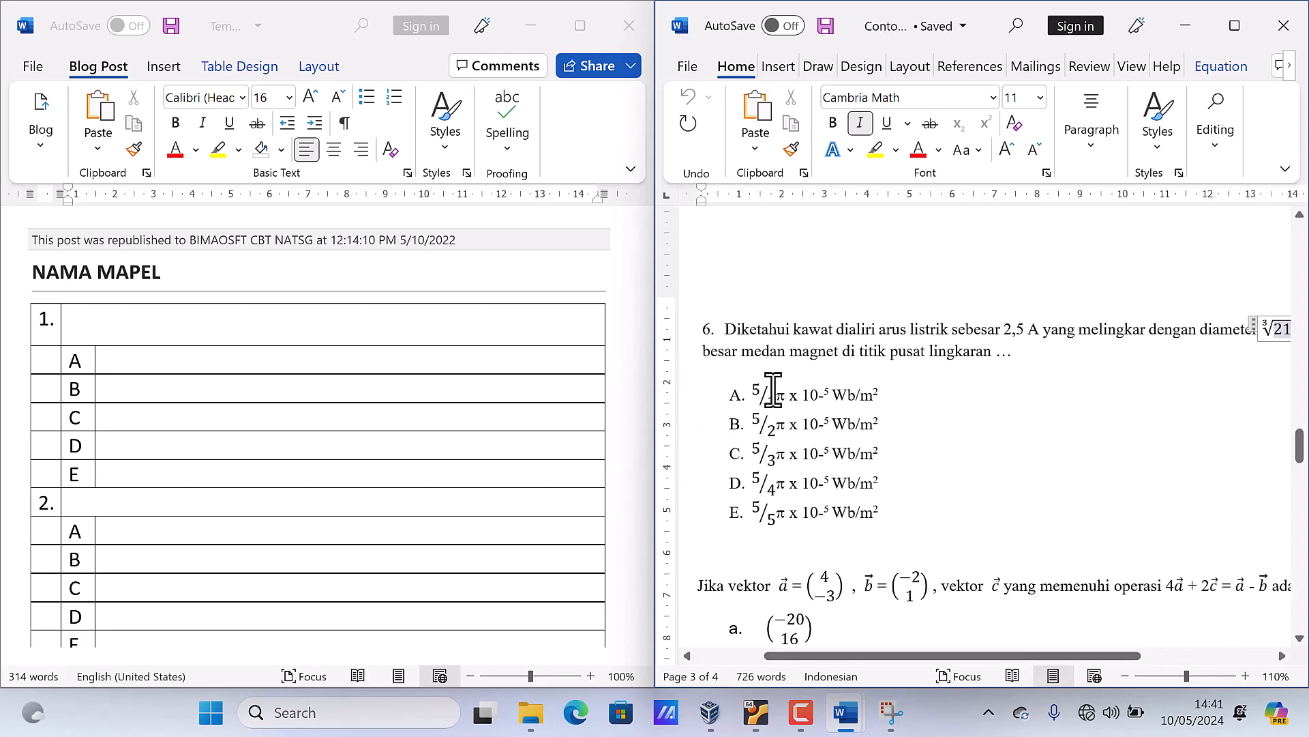
# Copy question 6's text without its number and paste it into the question 1 cell as a Microsoft Word Document Object
pyautogui.moveTo(721, 326); pyautogui.dragTo(1105, 349)
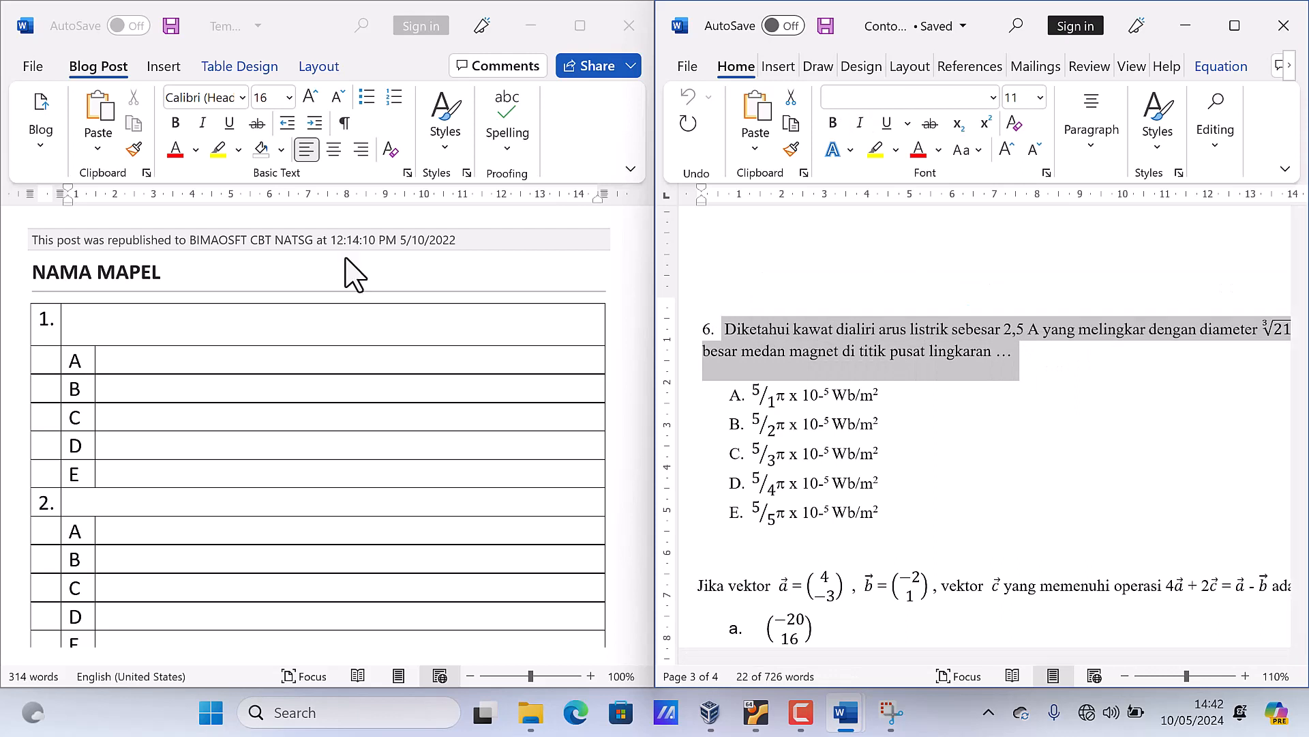
pyautogui.click(74, 317)
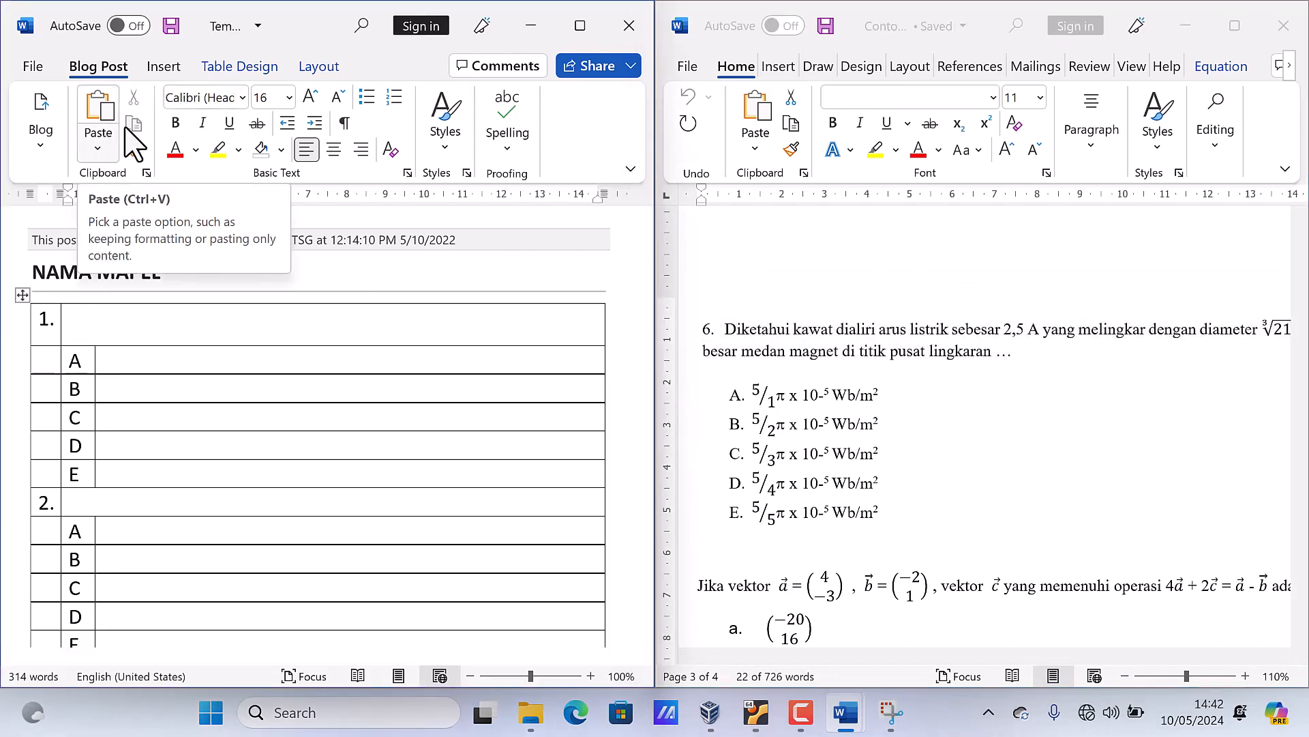
pyautogui.click(97, 153)
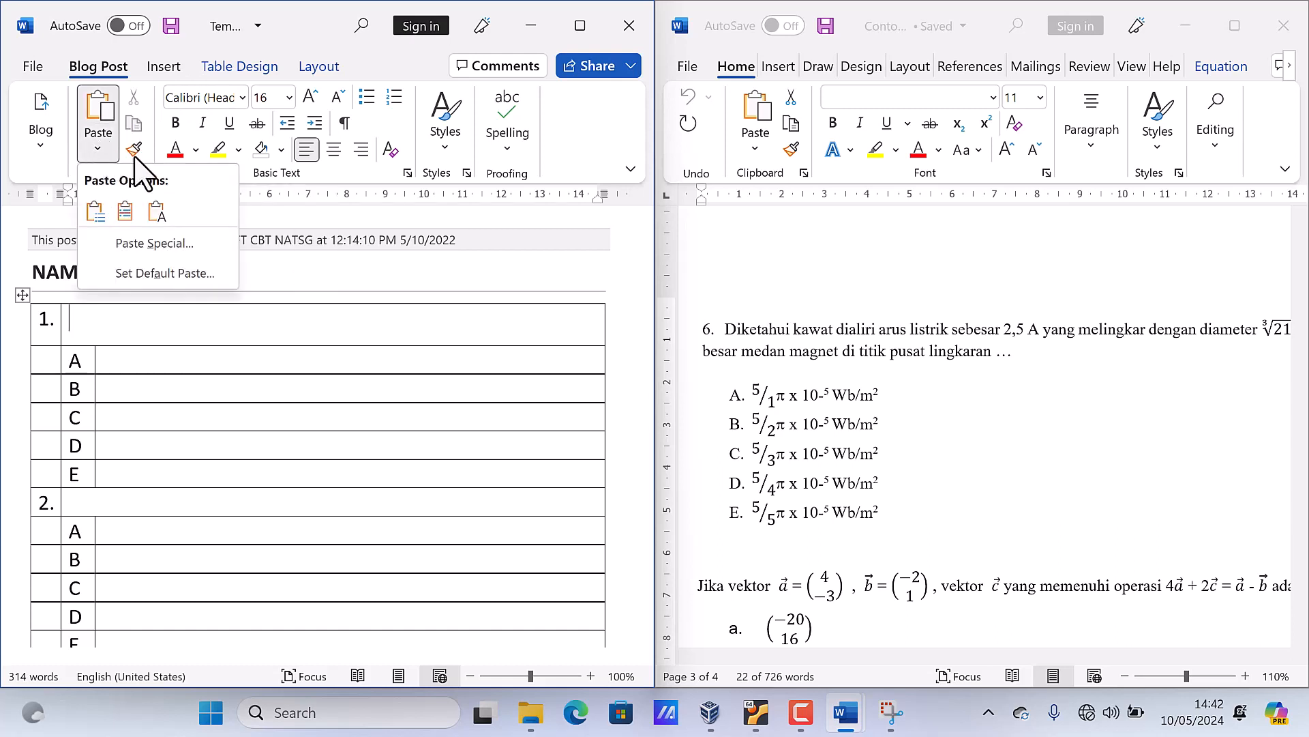
pyautogui.click(200, 247)
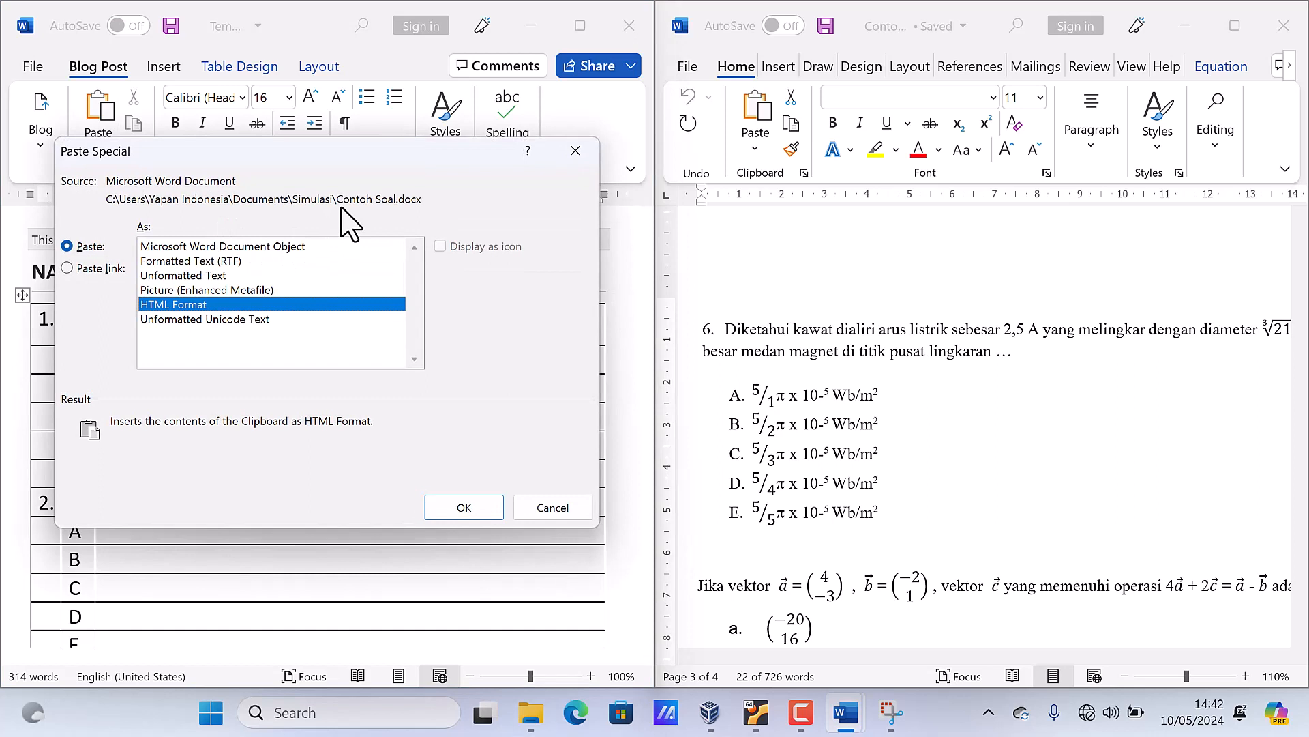
pyautogui.click(319, 249)
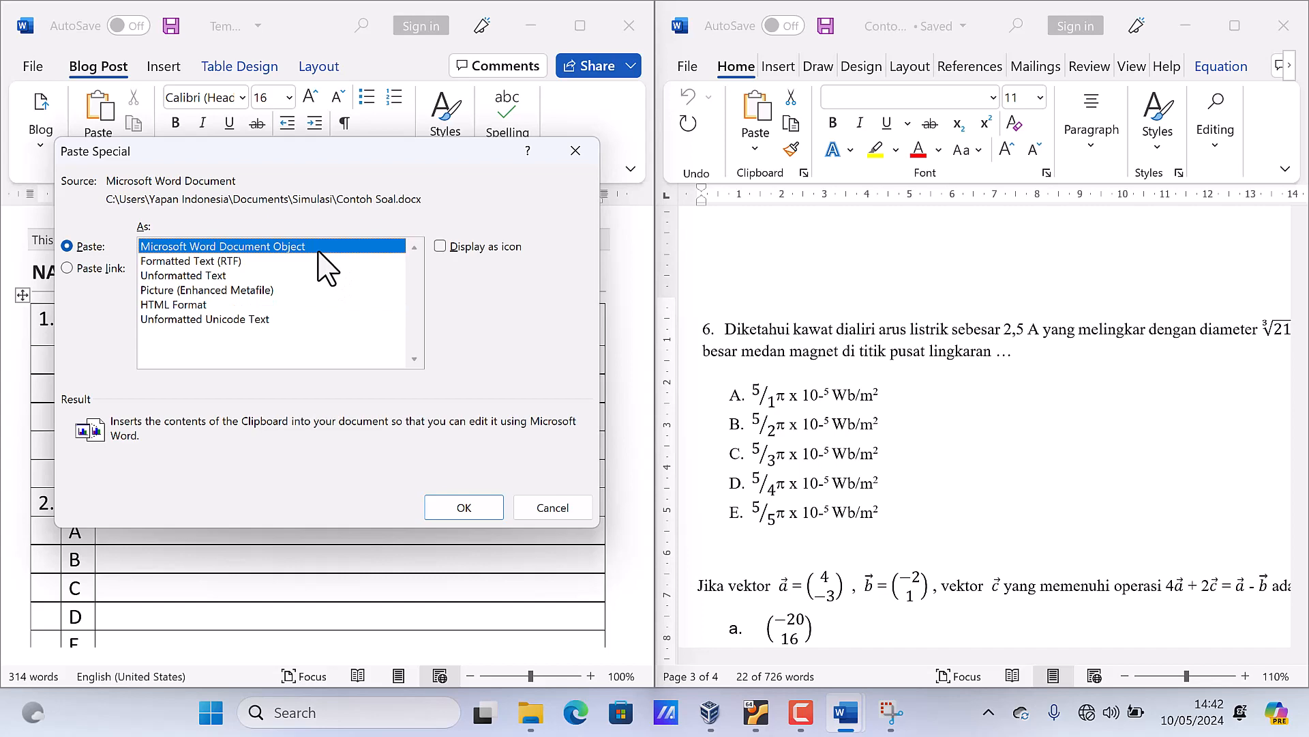
pyautogui.click(463, 507)
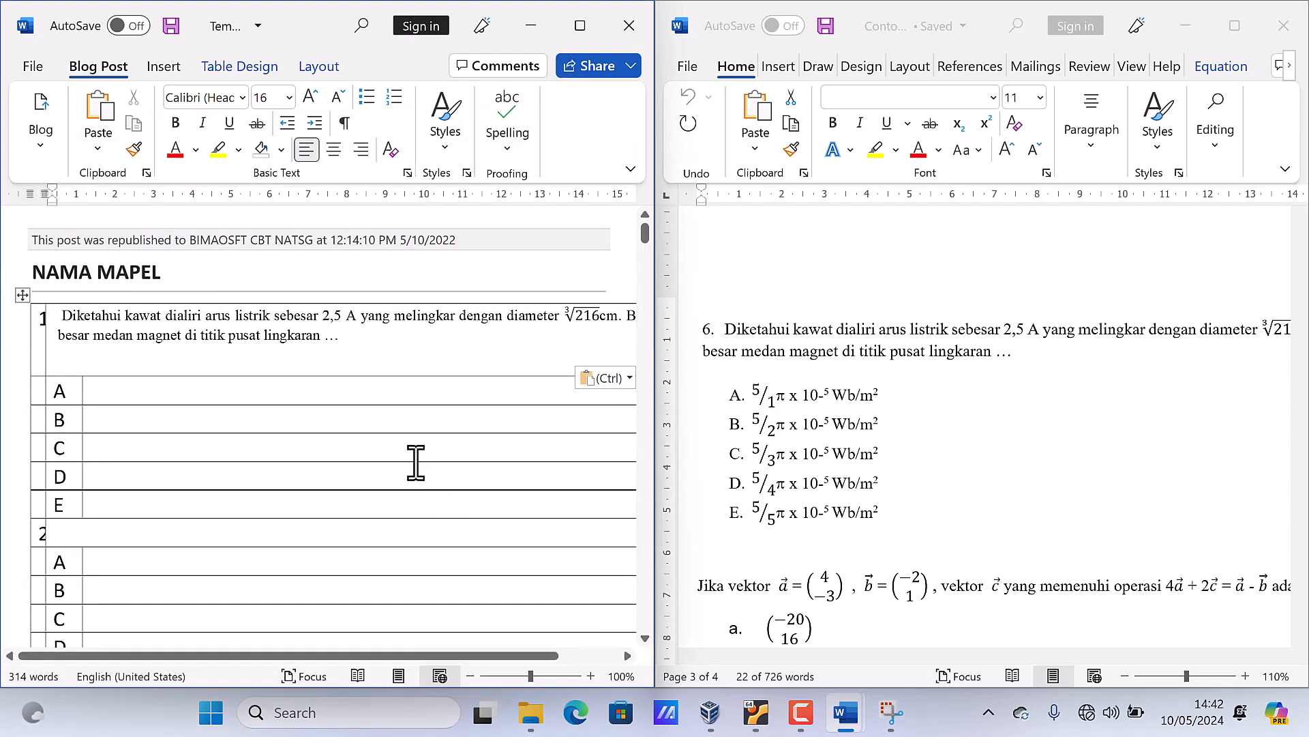
# Open the embedded question object in its own window, set all its text to 48 pt, close it and check the enlarged text
pyautogui.click(316, 334)
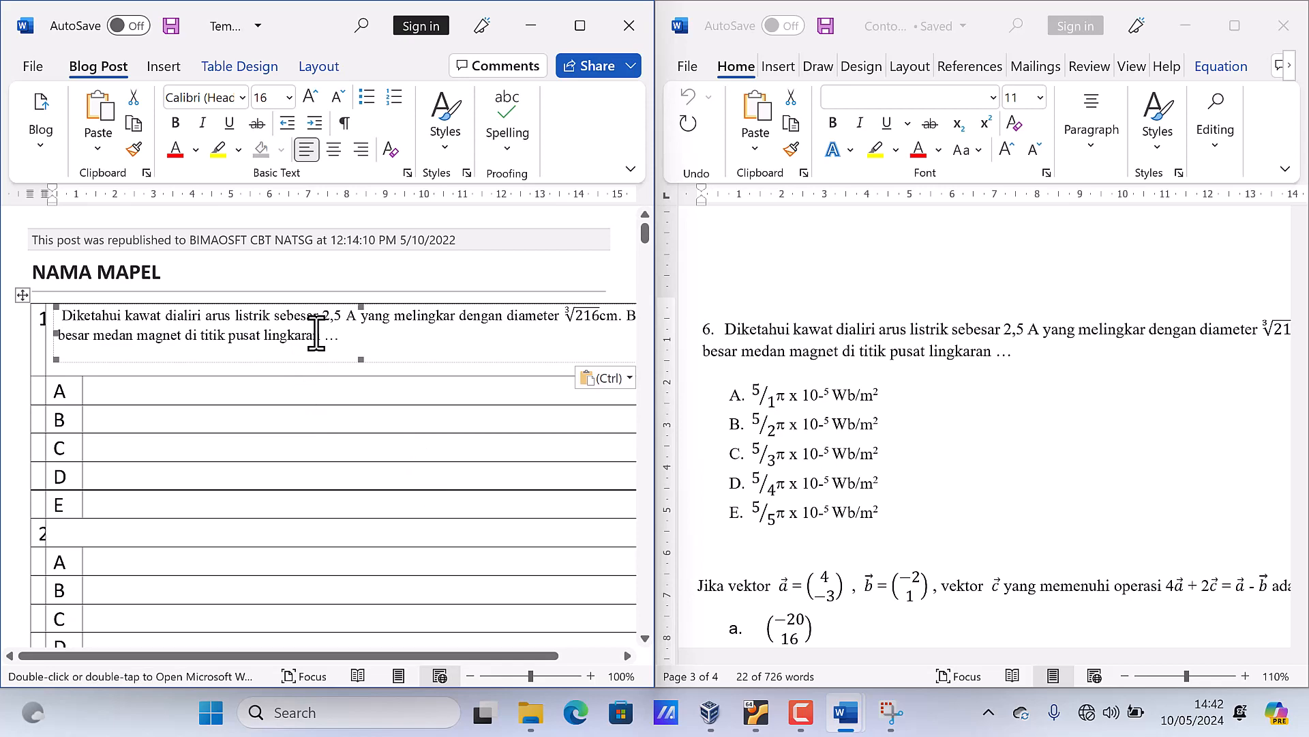
pyautogui.doubleClick(317, 337)
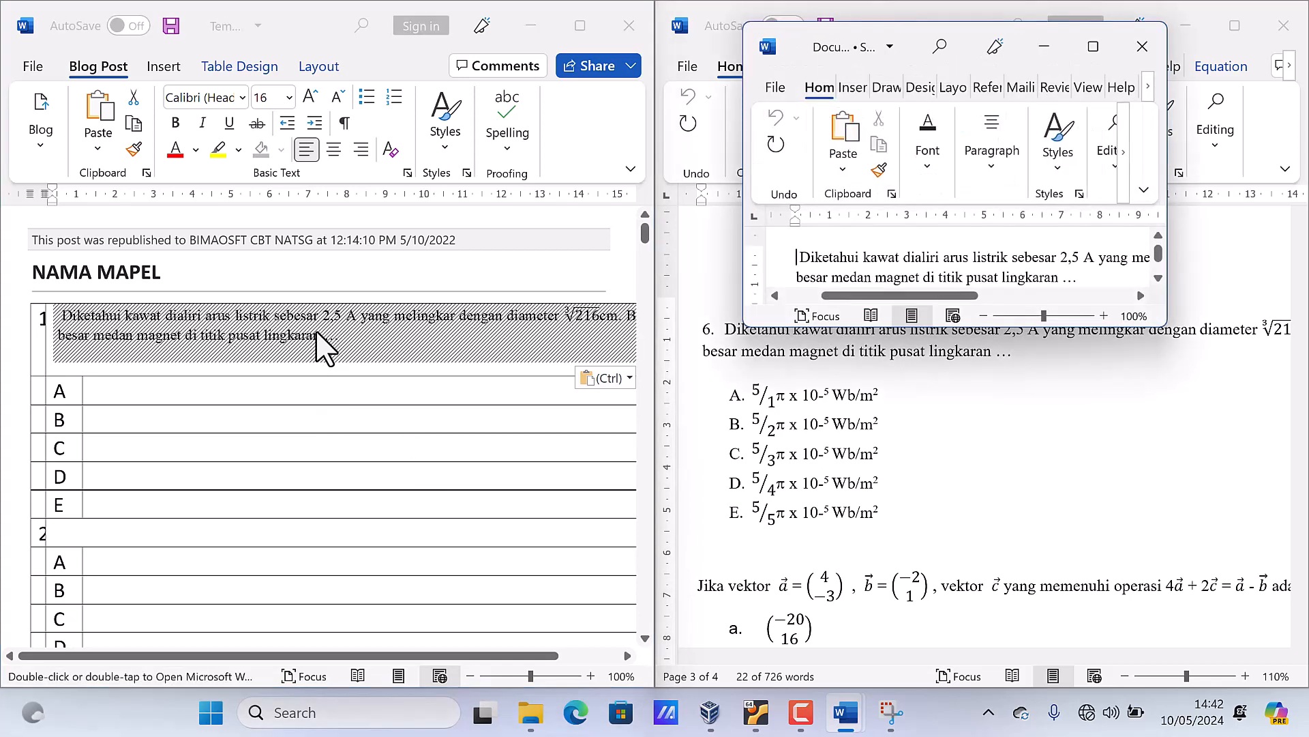
pyautogui.click(1094, 49)
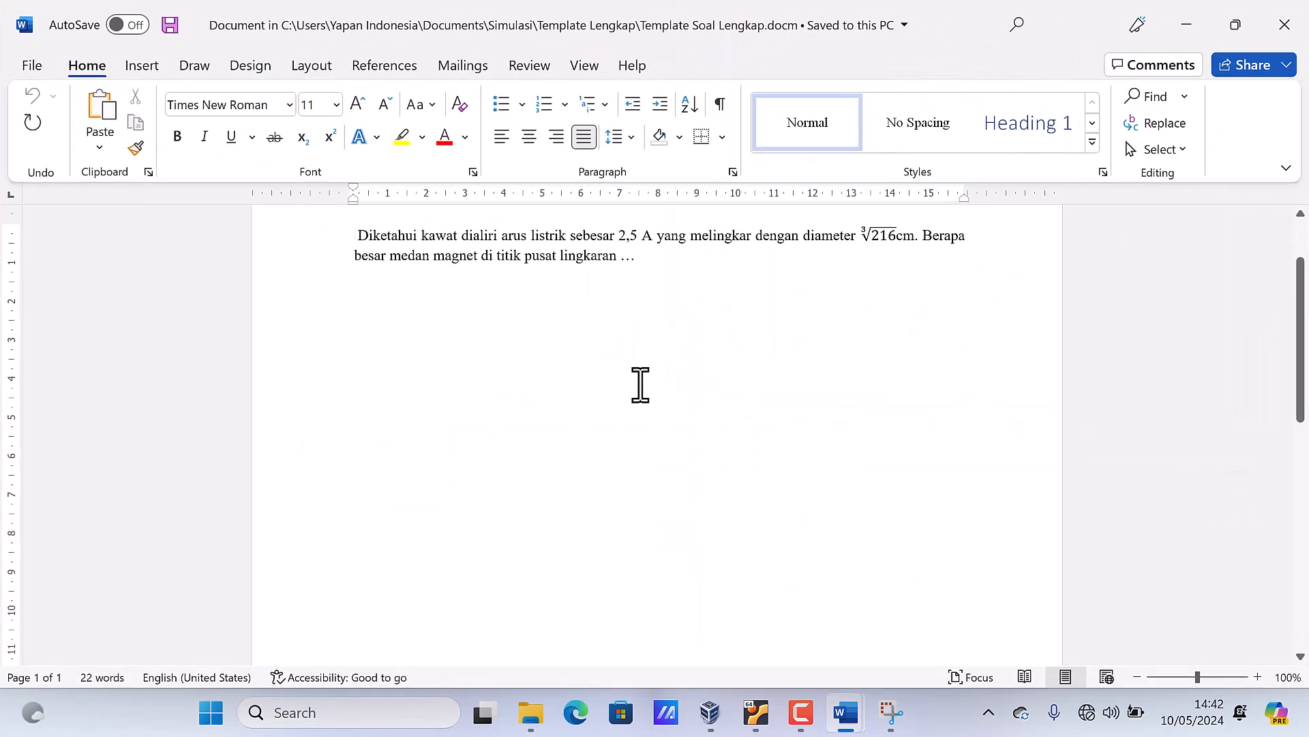
pyautogui.scroll(3, 640, 385)
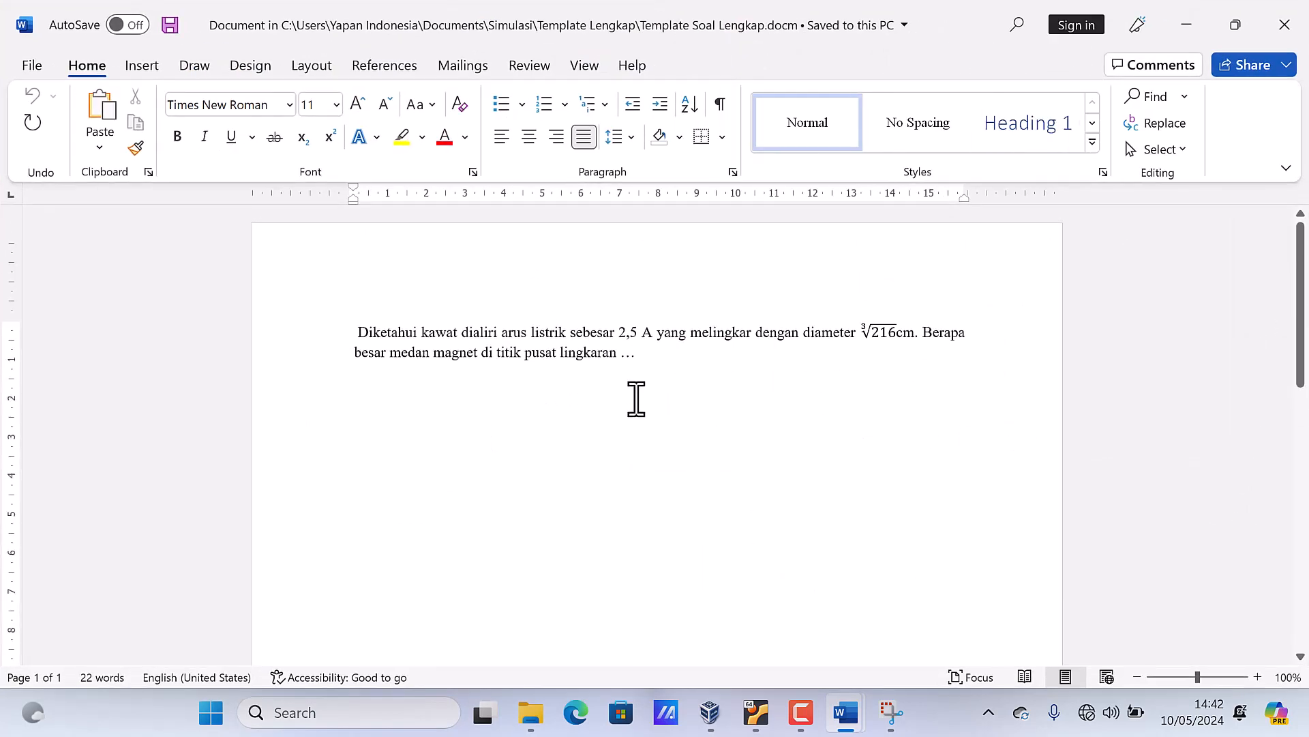
pyautogui.hotkey('ctrl', 'a')
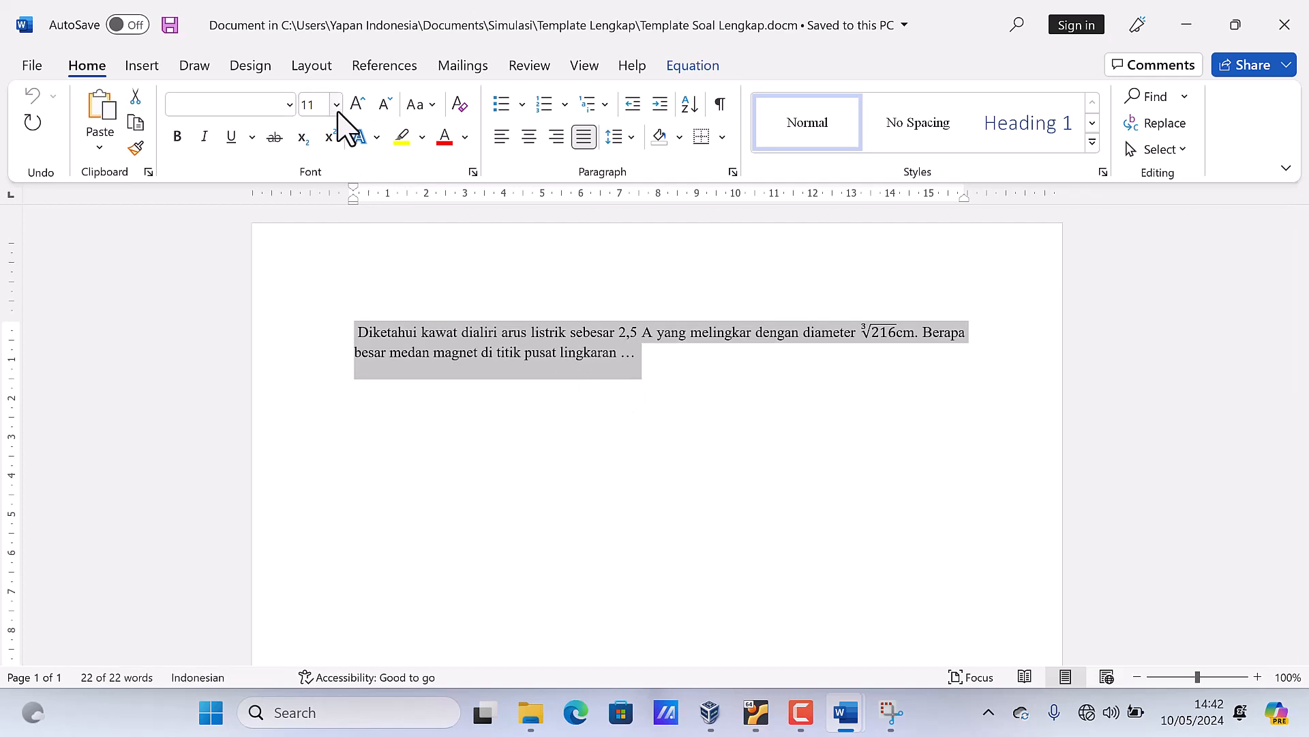
pyautogui.click(337, 107)
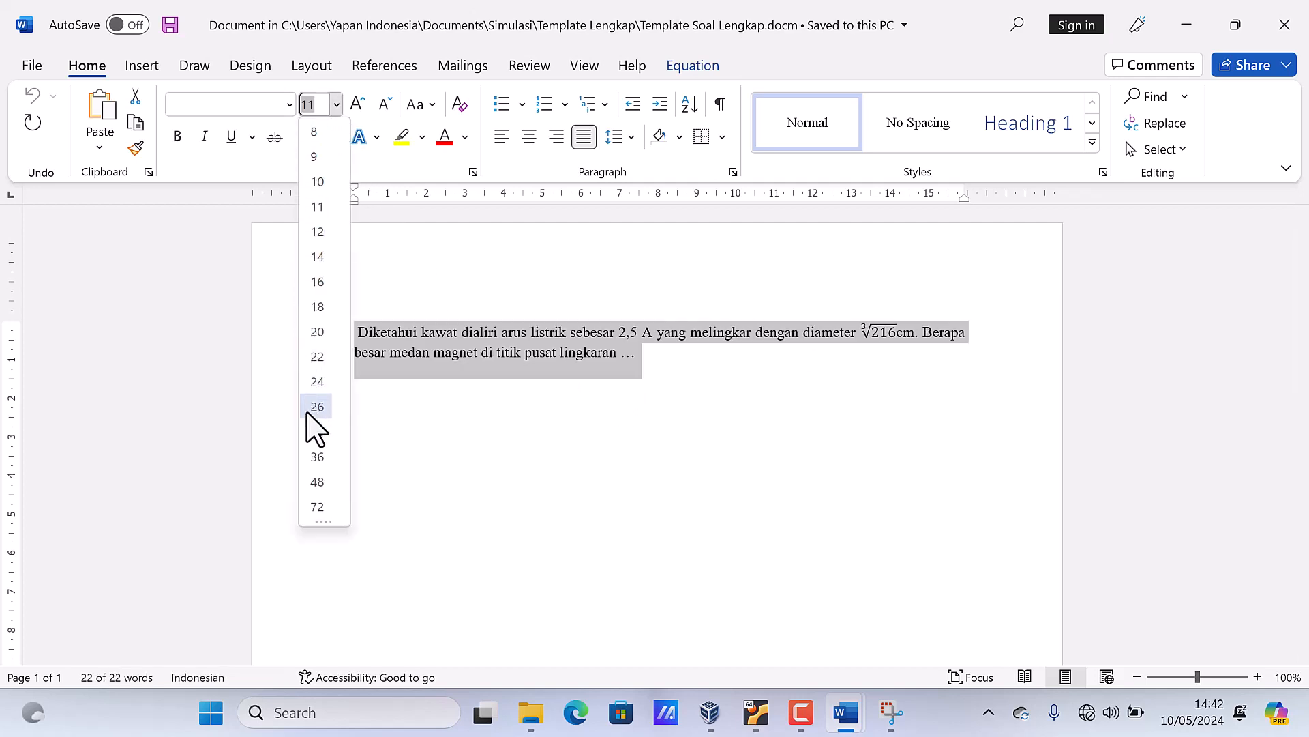
pyautogui.click(318, 481)
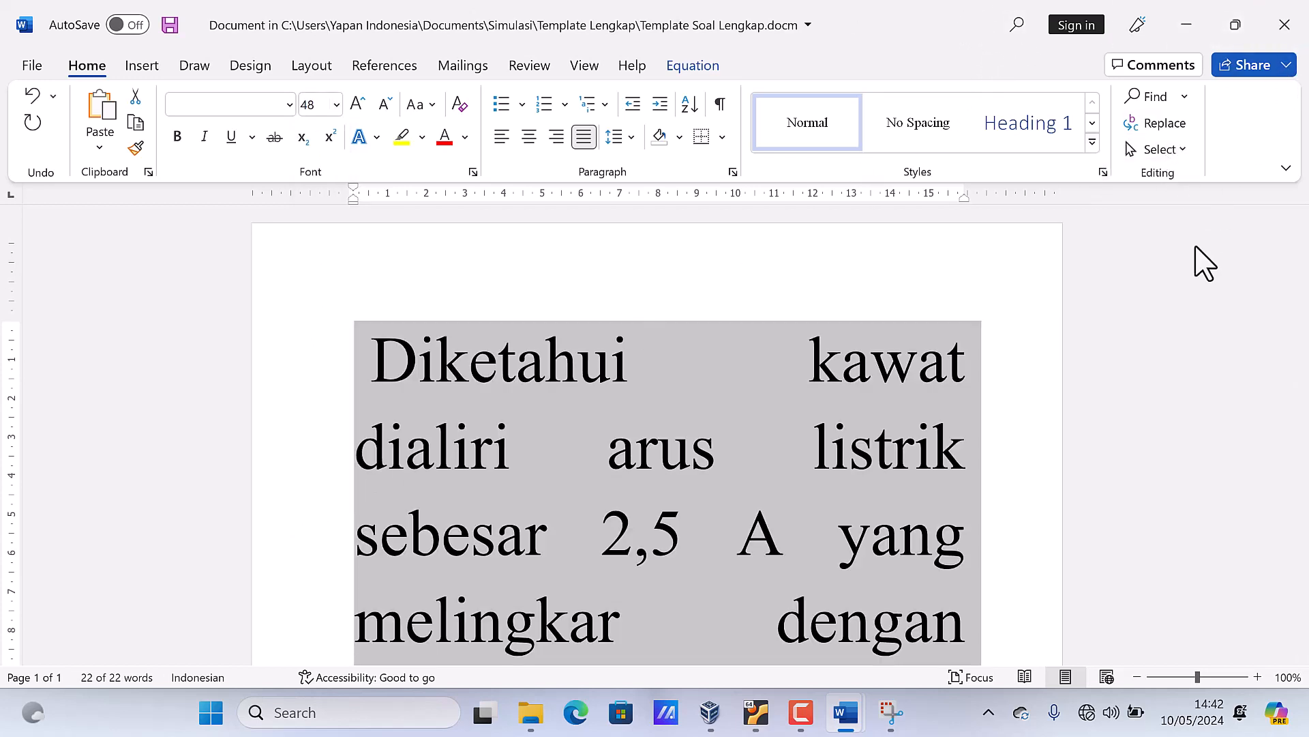
pyautogui.scroll(-2, 1201, 260)
pyautogui.click(1273, 34)
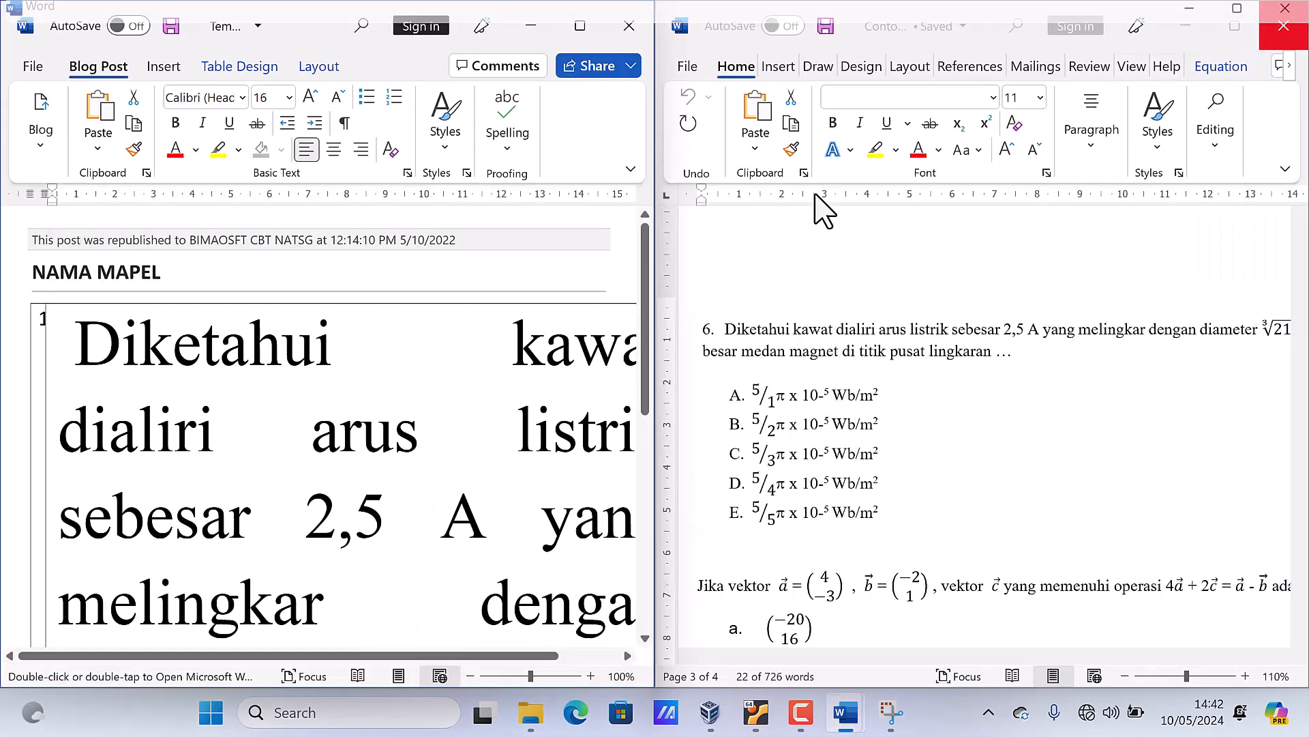
pyautogui.scroll(-5, 613, 328)
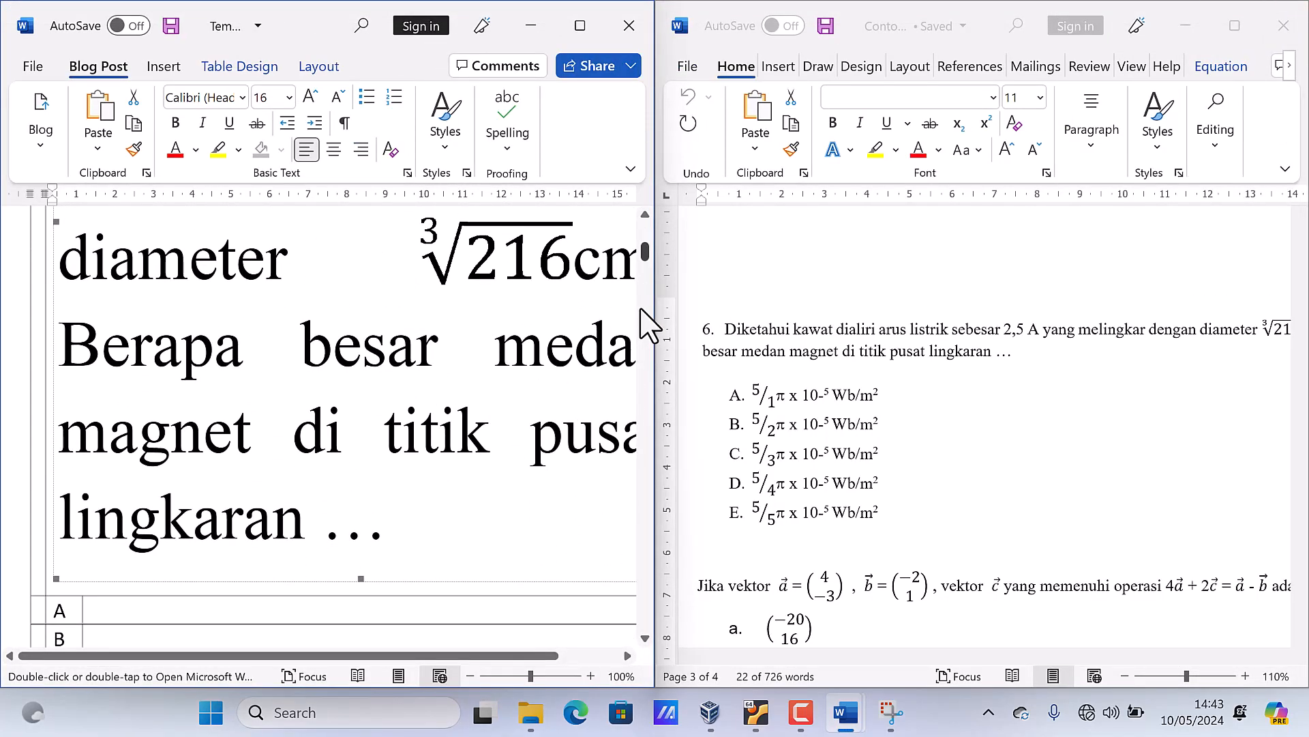
pyautogui.scroll(5, 647, 326)
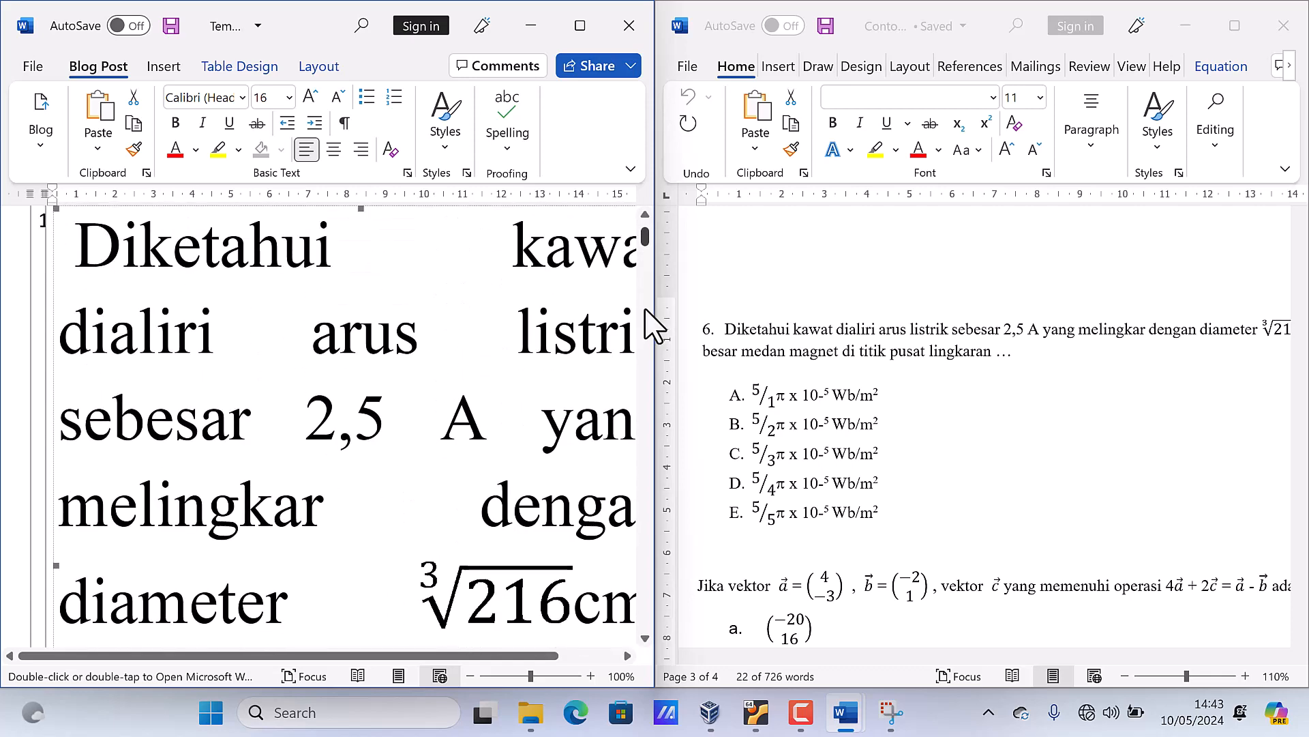
pyautogui.scroll(-4, 651, 326)
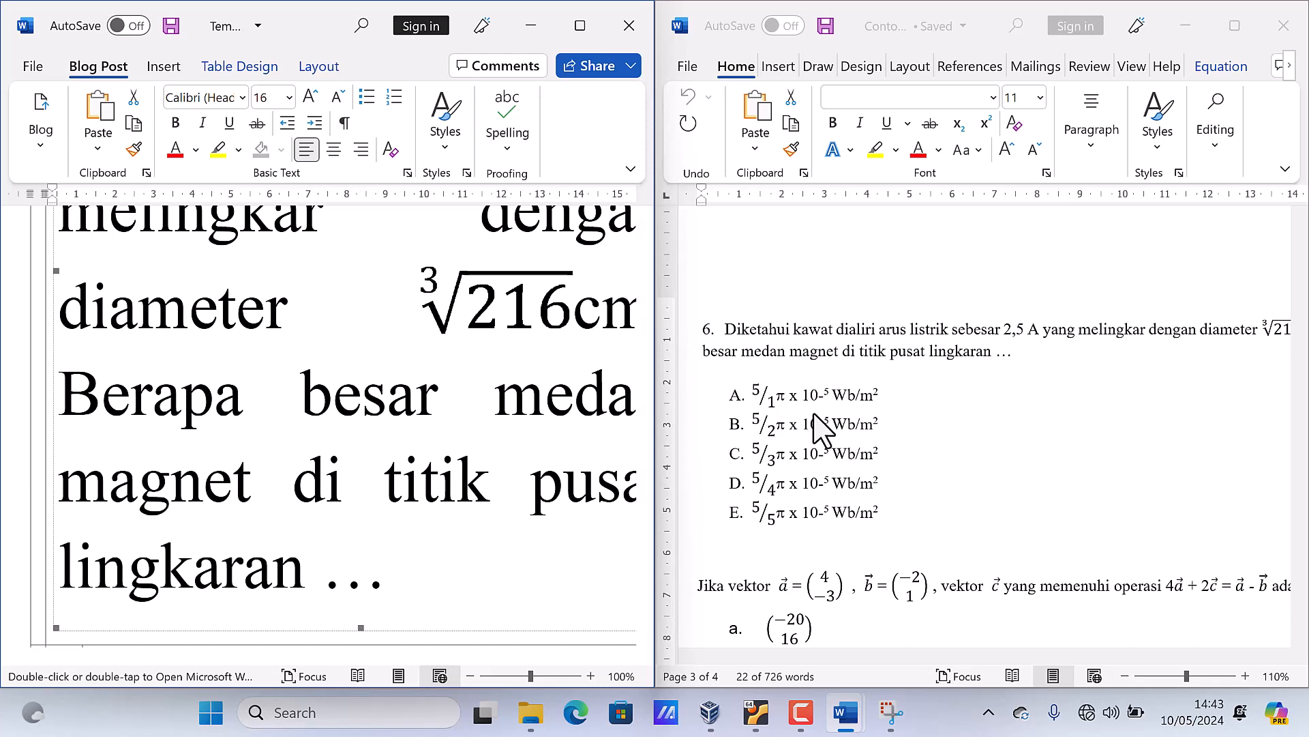
# Copy question 6's option A text without its letter and paste it into question 1's answer A cell as a Microsoft Word Document Object
pyautogui.click(765, 398)
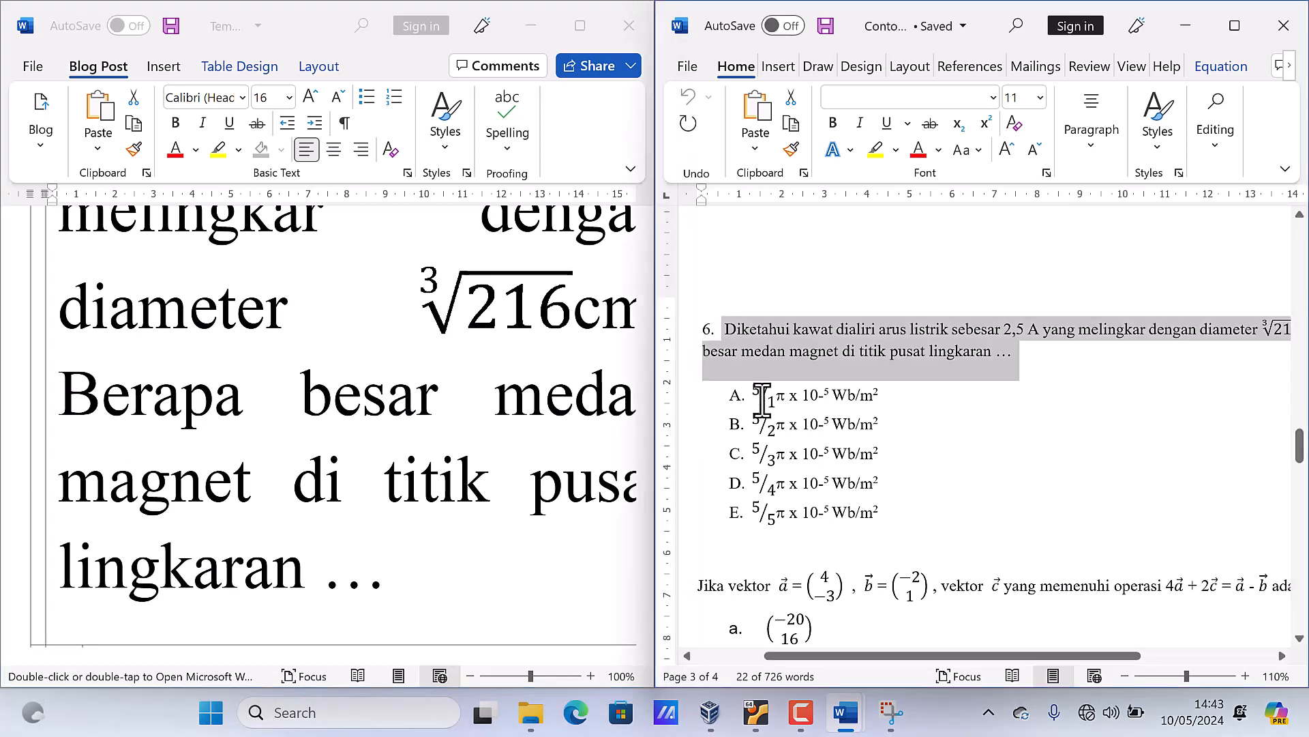
pyautogui.click(763, 398)
pyautogui.click(768, 374)
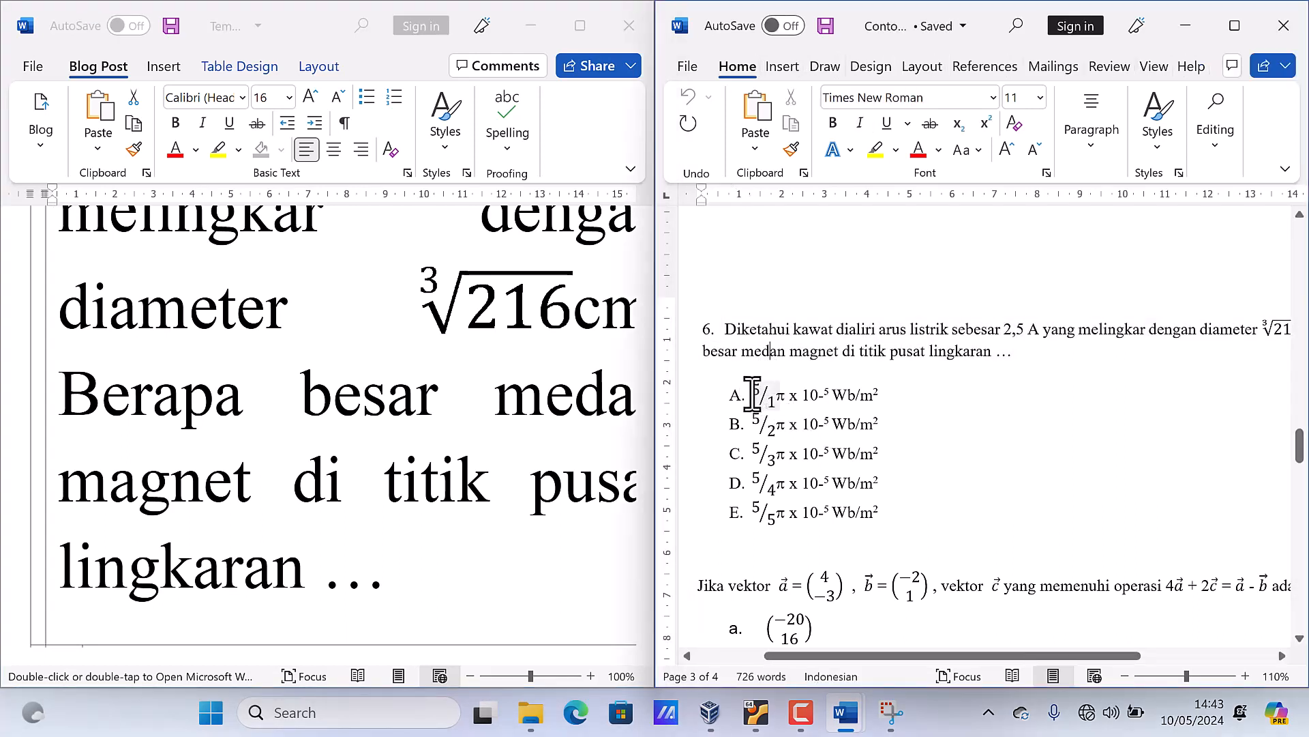
pyautogui.moveTo(752, 394); pyautogui.dragTo(882, 392)
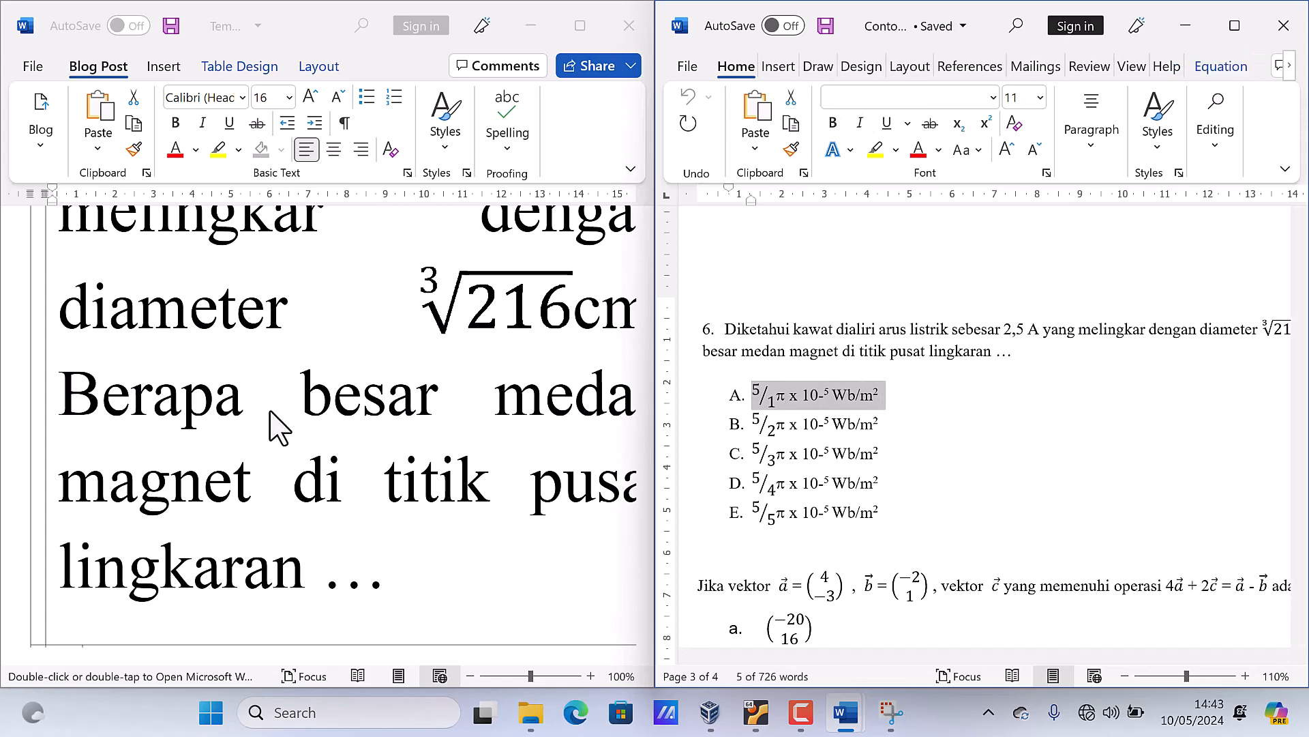
pyautogui.scroll(-5, 264, 471)
pyautogui.click(106, 416)
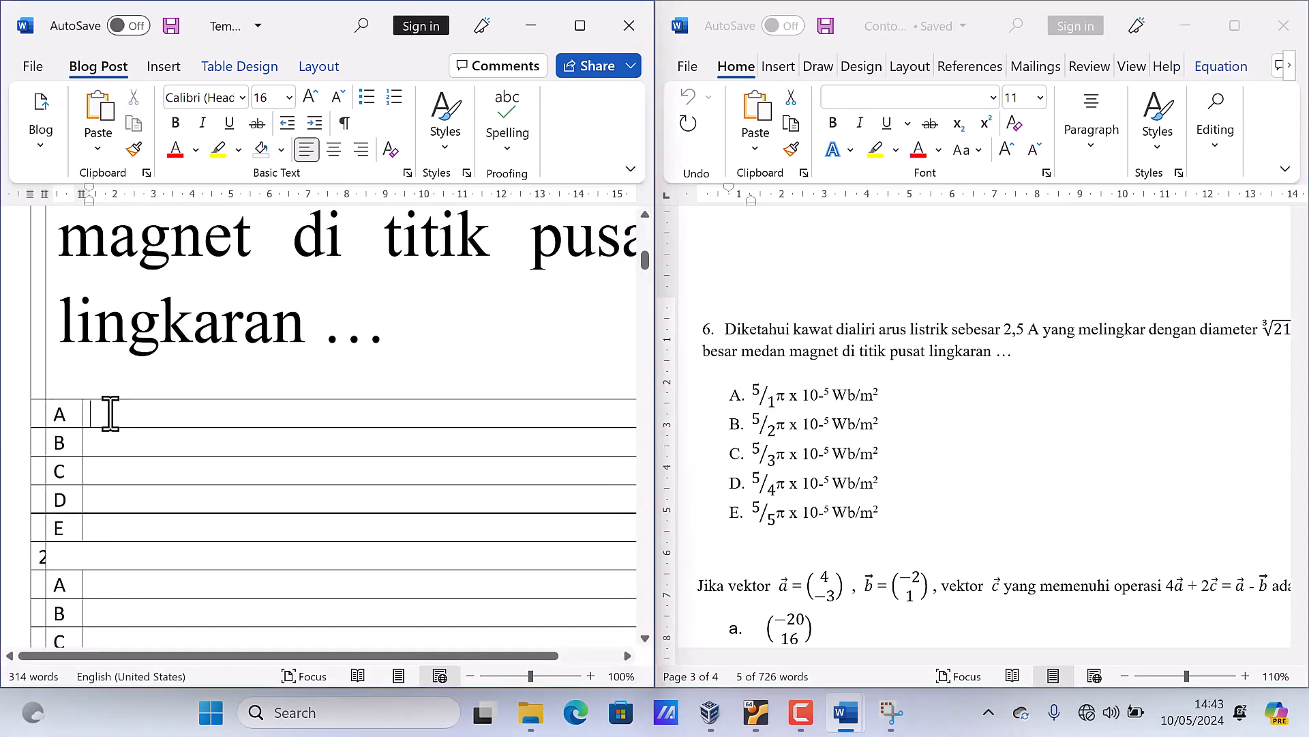
pyautogui.click(97, 148)
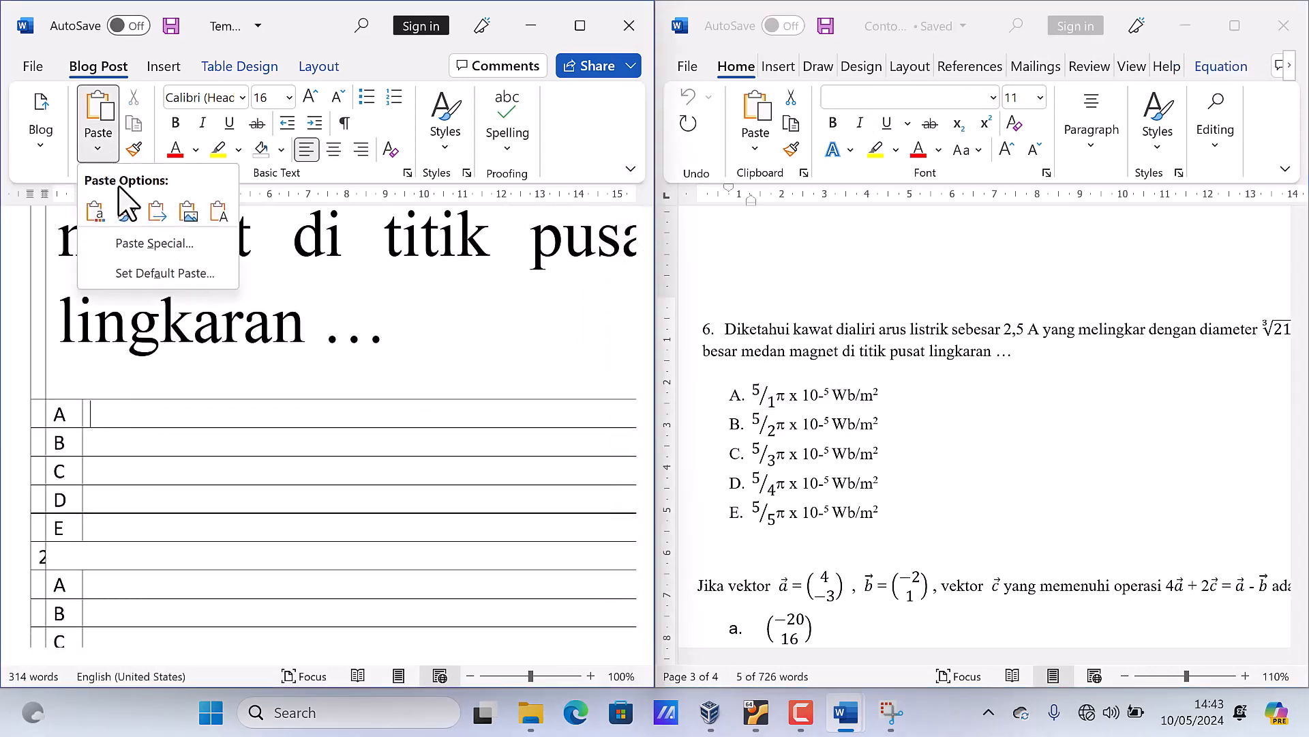
pyautogui.click(187, 246)
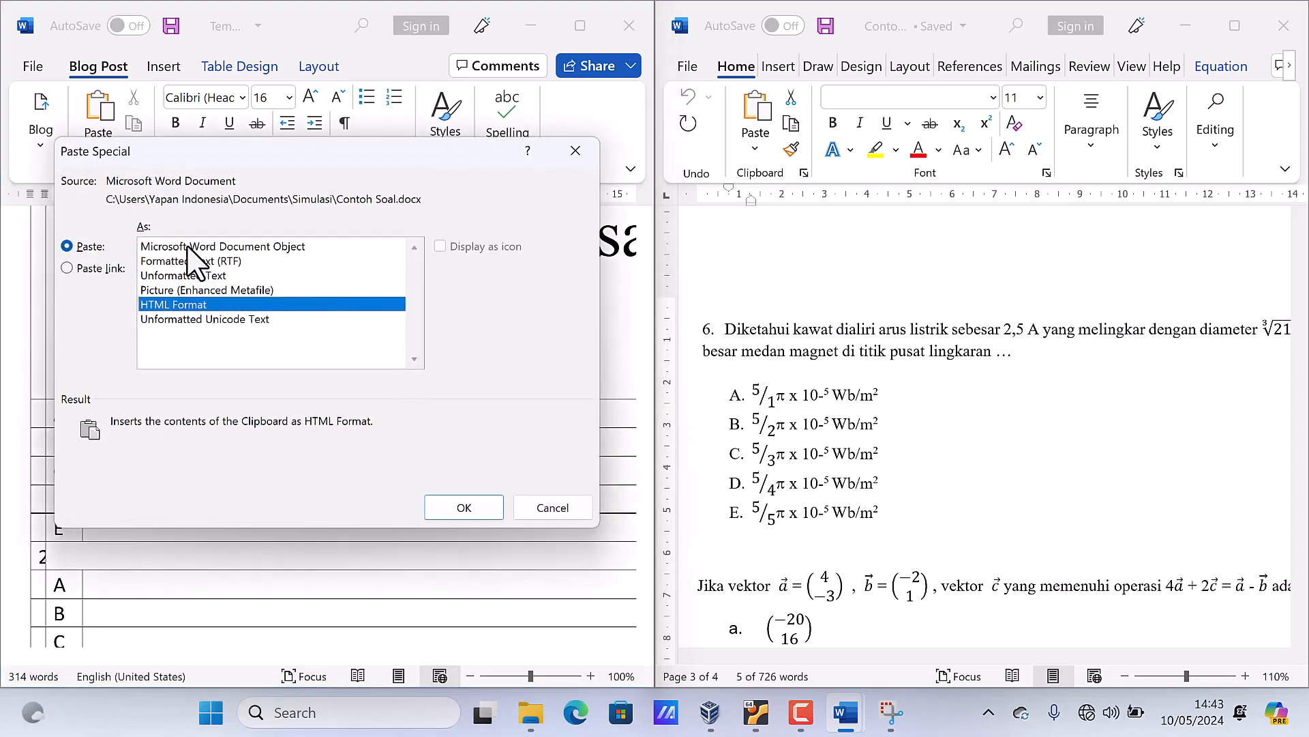
pyautogui.click(293, 246)
pyautogui.click(467, 506)
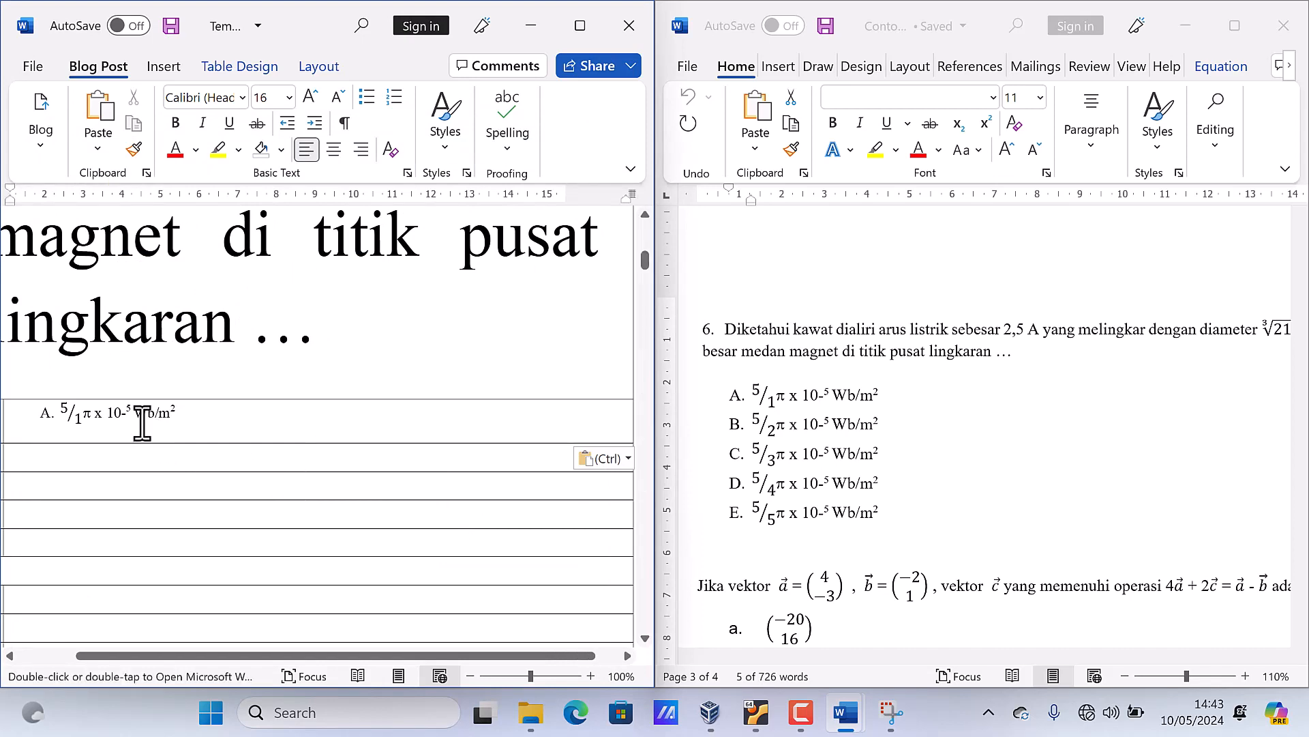
# Open the embedded answer A object in its own maximized window and remove the list letter and indent before the fraction
pyautogui.doubleClick(142, 426)
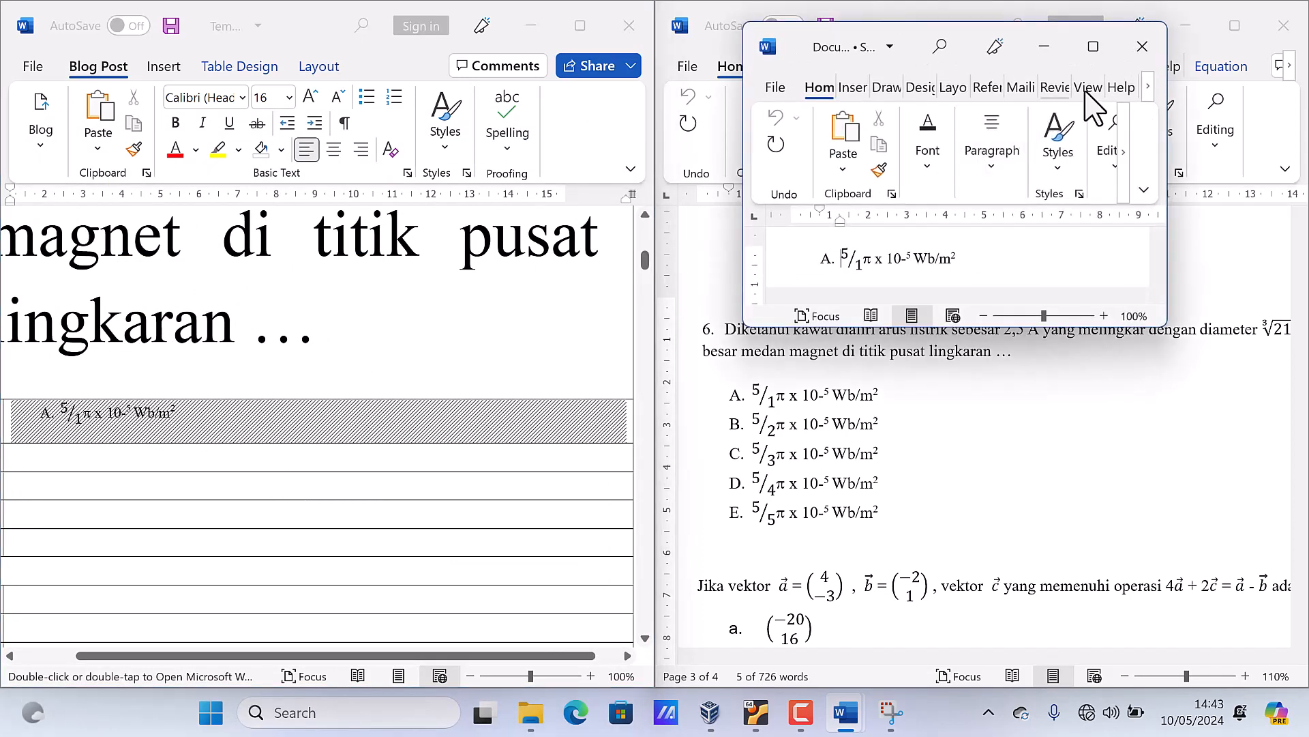
pyautogui.click(1094, 47)
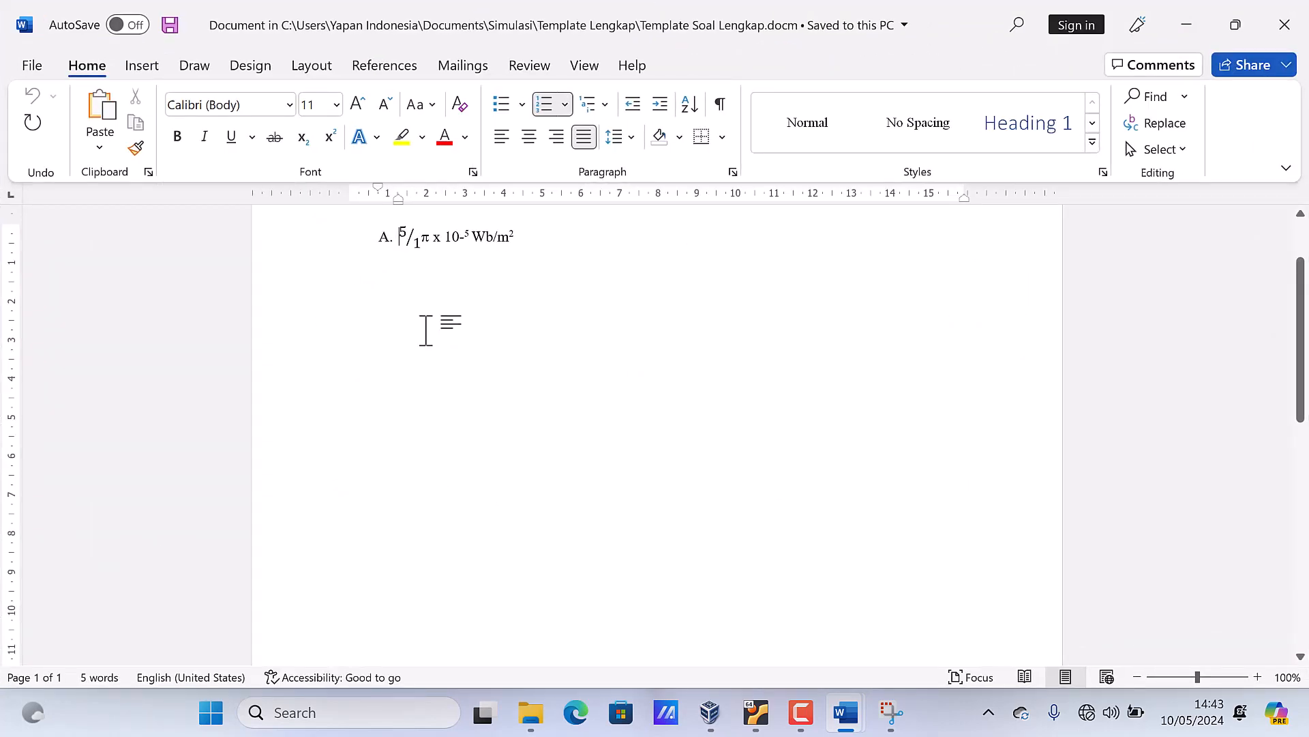
pyautogui.press('BackSpace')
pyautogui.press('BackSpace')
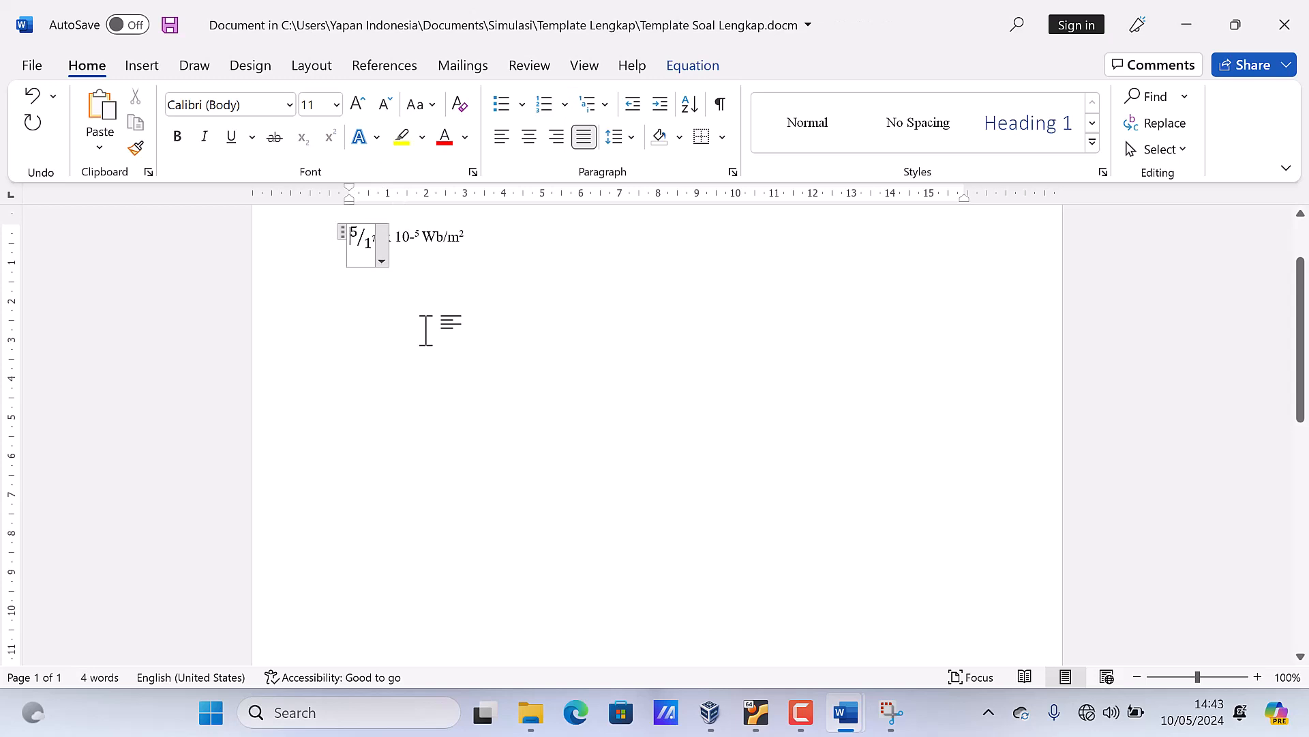
pyautogui.click(426, 331)
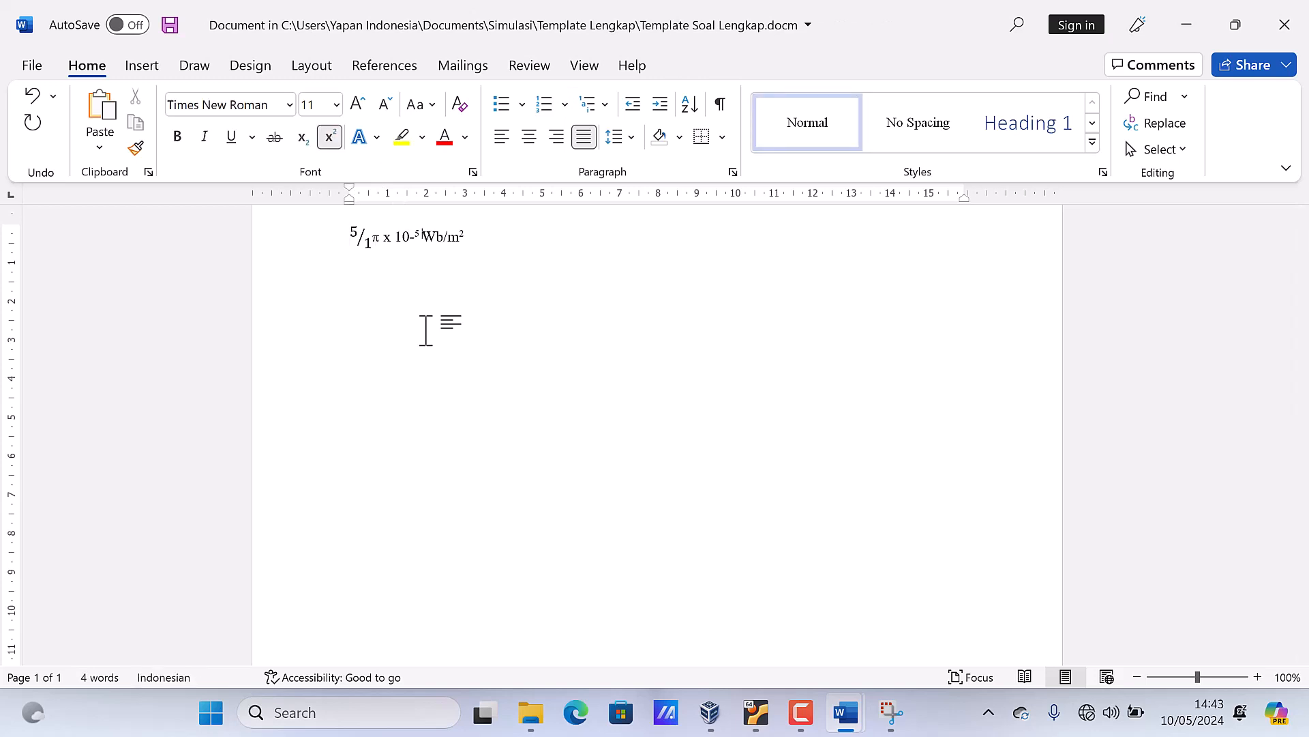
# Set all the answer object's text to 48 pt, close its window and check the enlarged answer in the template
pyautogui.hotkey('ctrl', 'a')
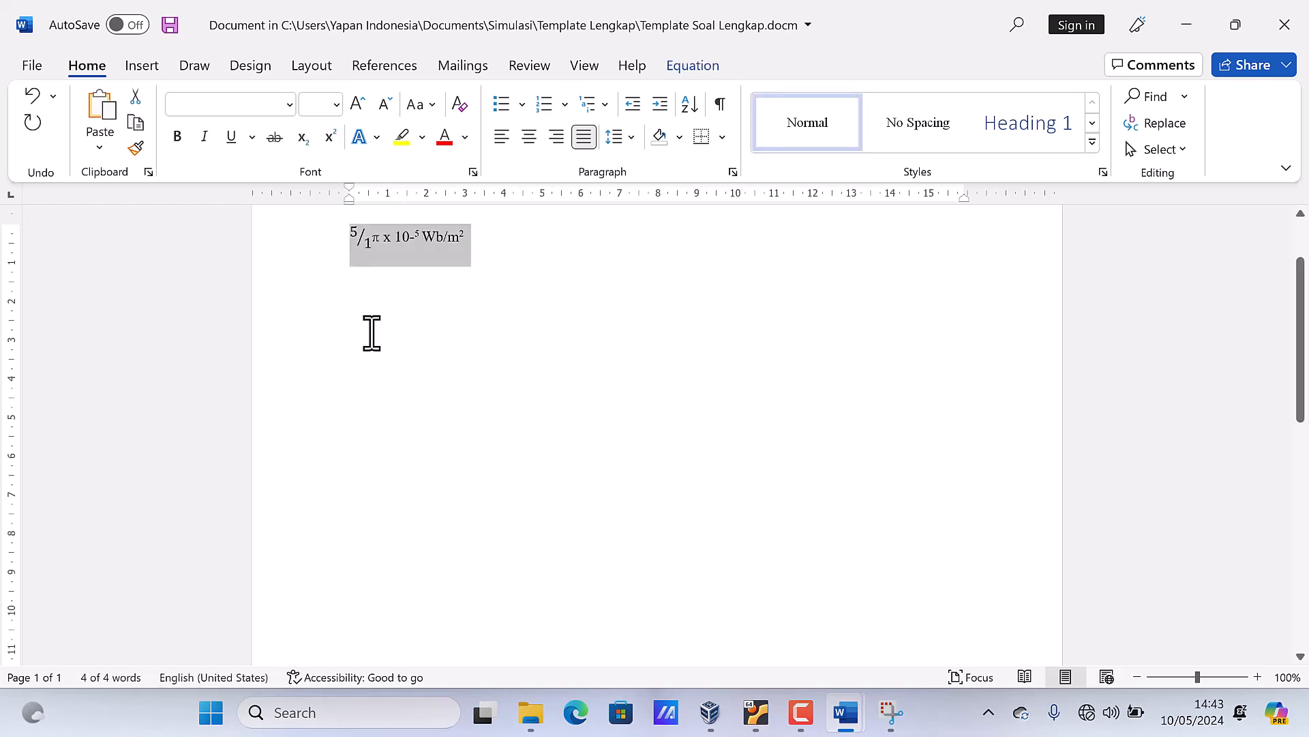
pyautogui.click(337, 104)
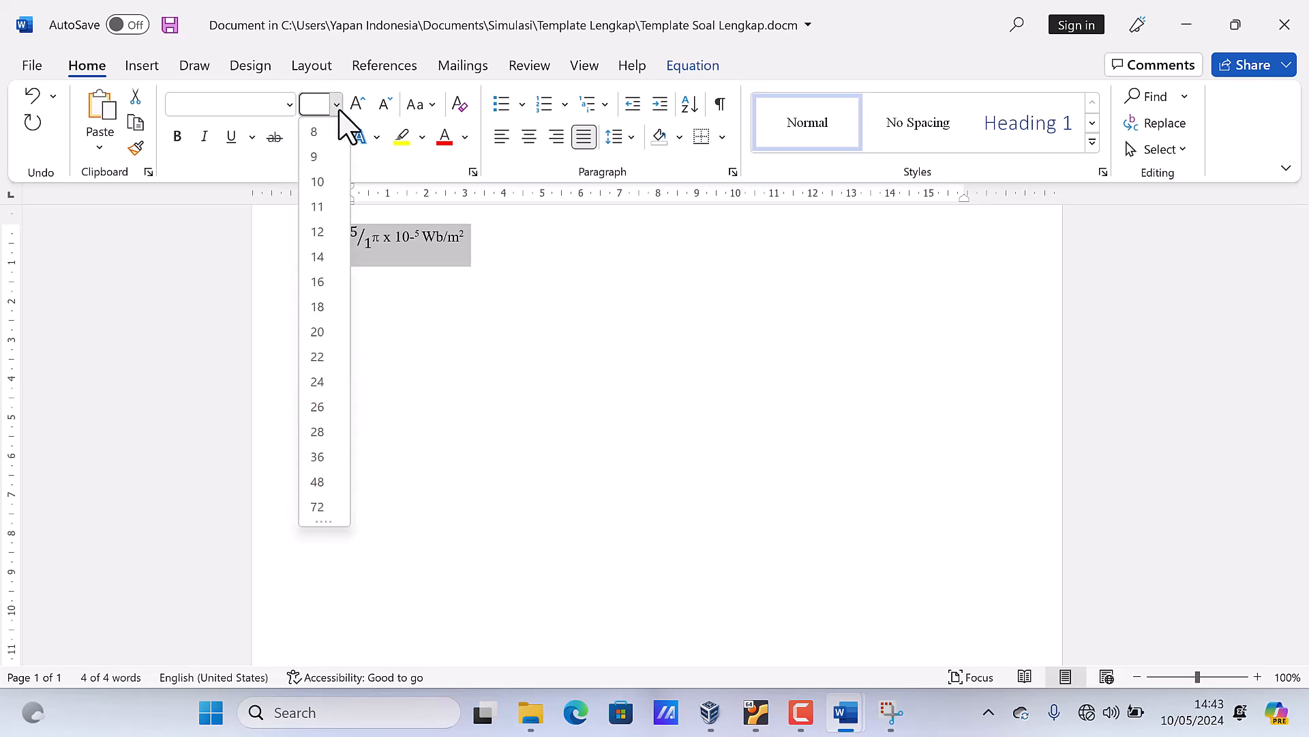
pyautogui.click(317, 482)
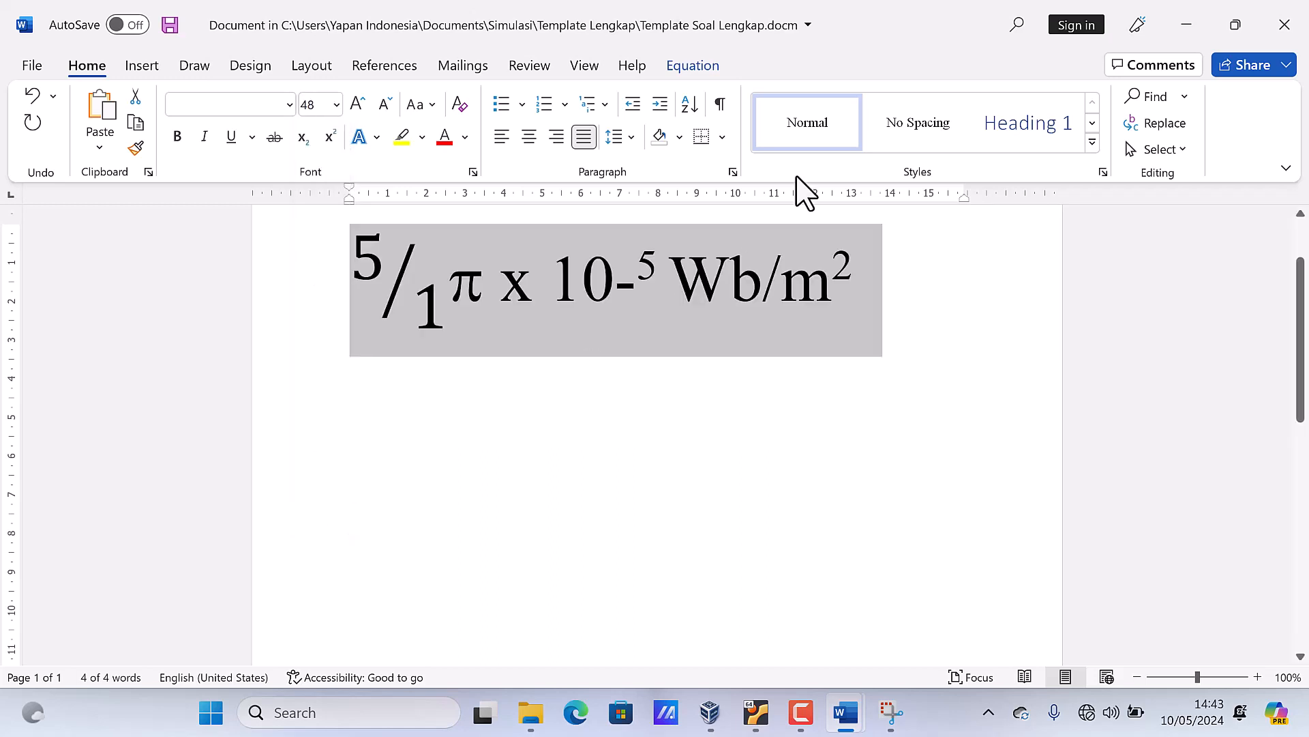
pyautogui.click(1272, 13)
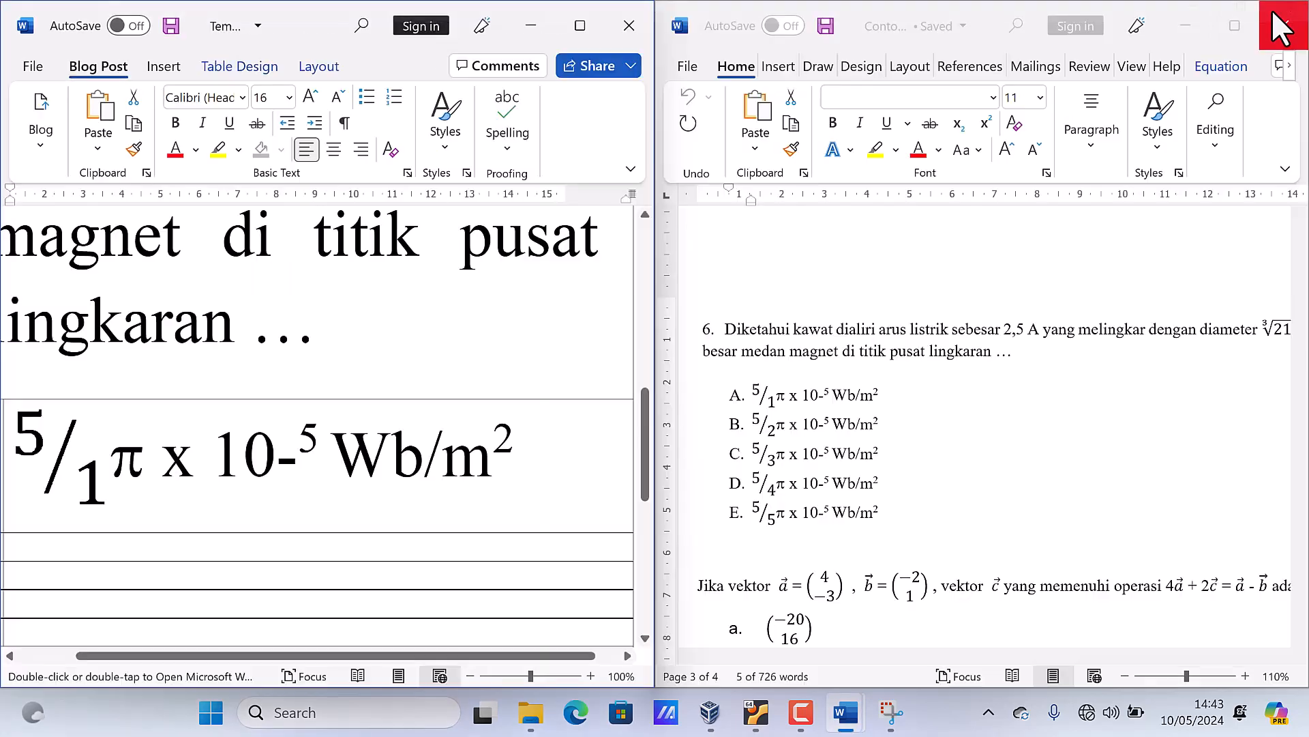
pyautogui.moveTo(381, 658); pyautogui.dragTo(321, 670)
pyautogui.scroll(6, 402, 369)
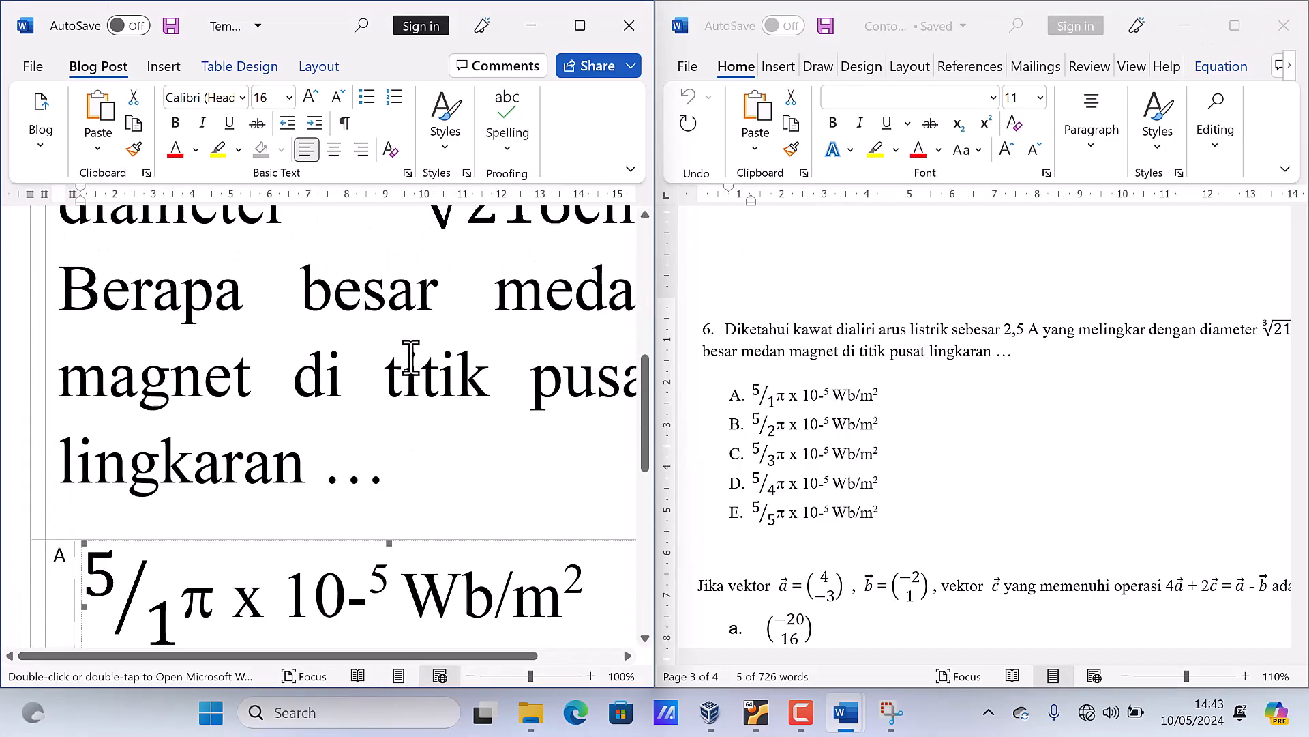
pyautogui.scroll(-6, 414, 352)
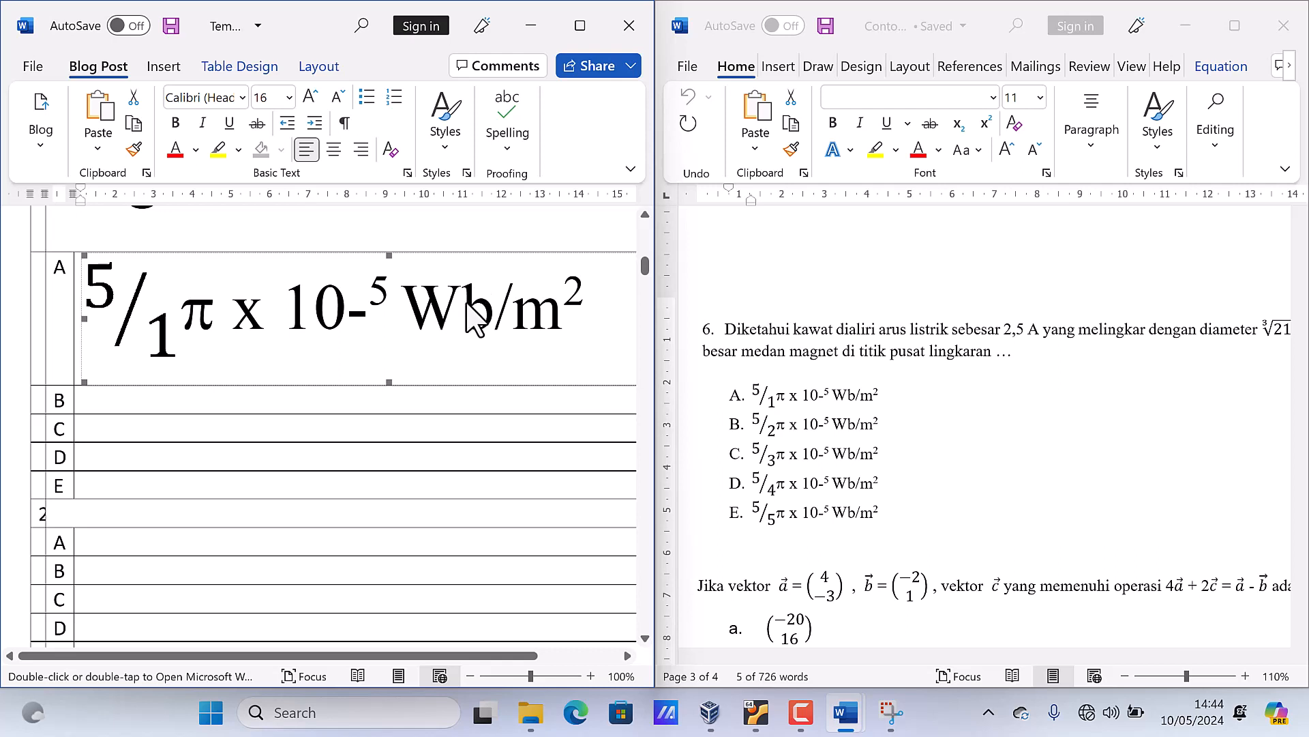
# Delete the embedded answer A object and the embedded question object from question 1 of the template
pyautogui.press('Delete')
pyautogui.scroll(5, 395, 321)
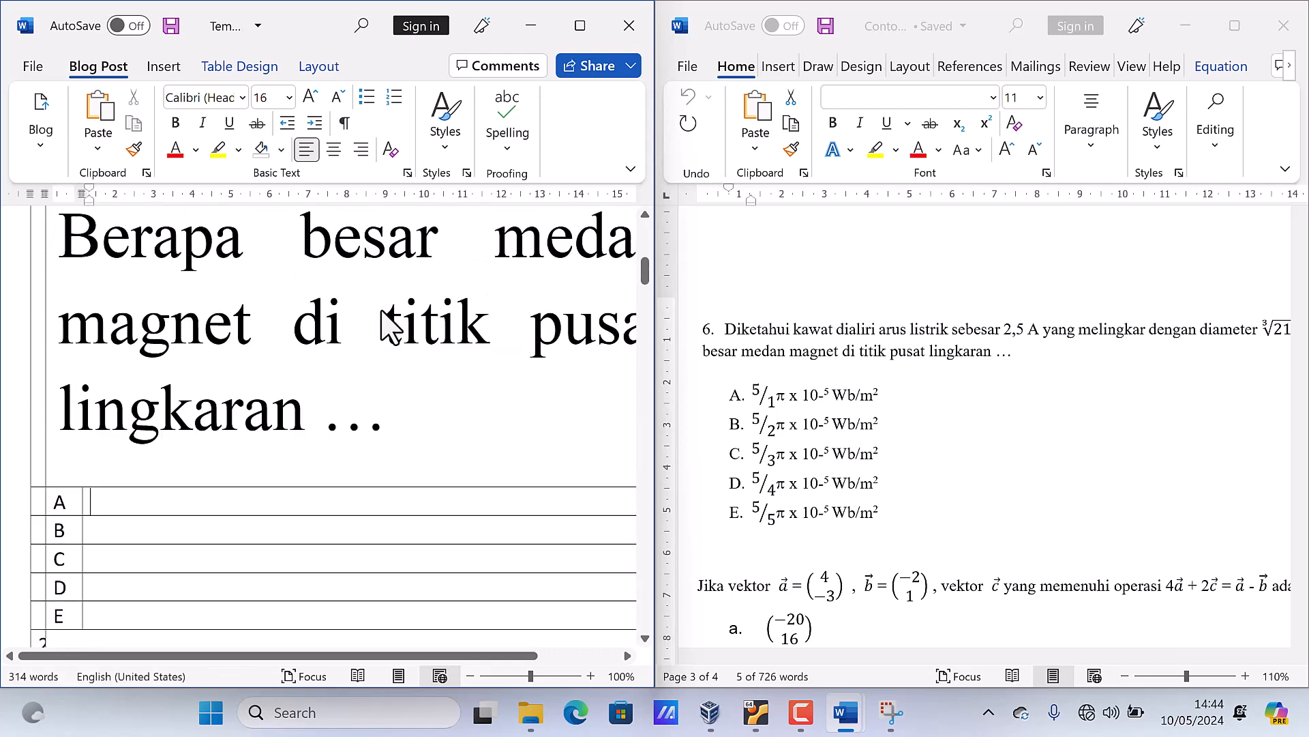
pyautogui.click(386, 300)
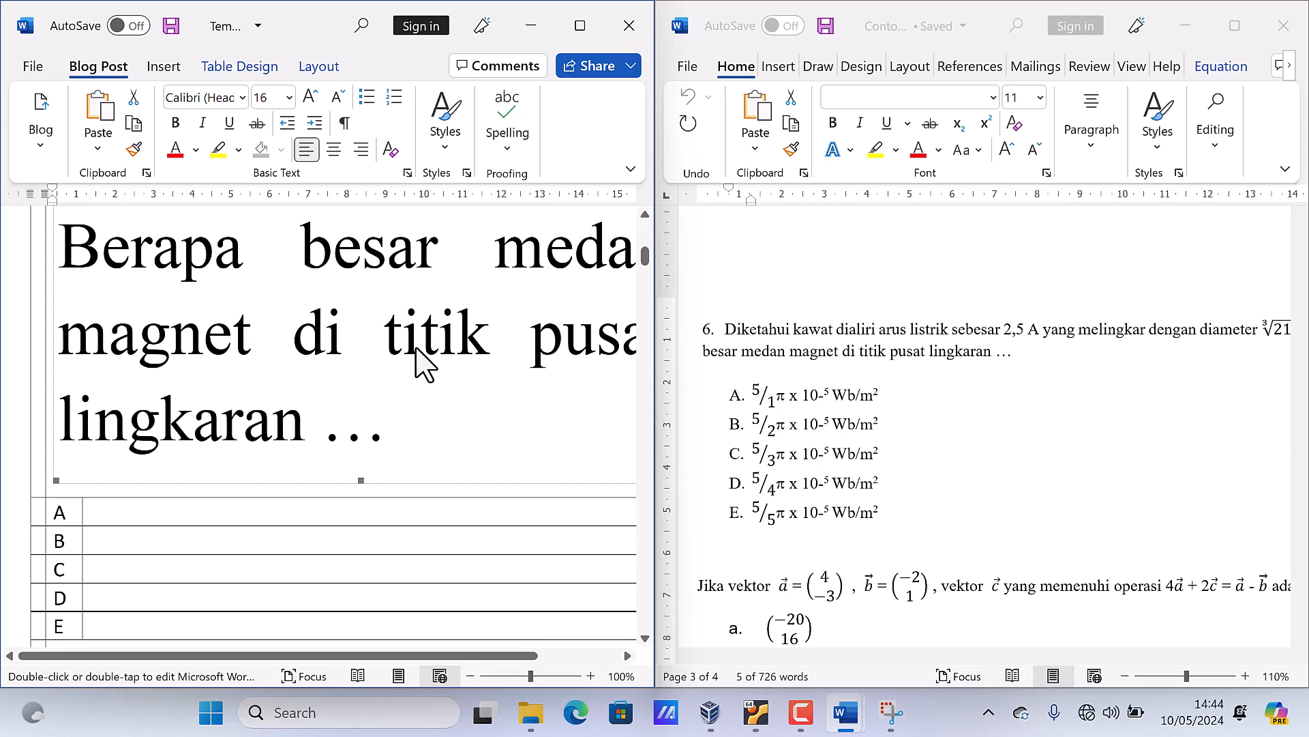
pyautogui.press('Delete')
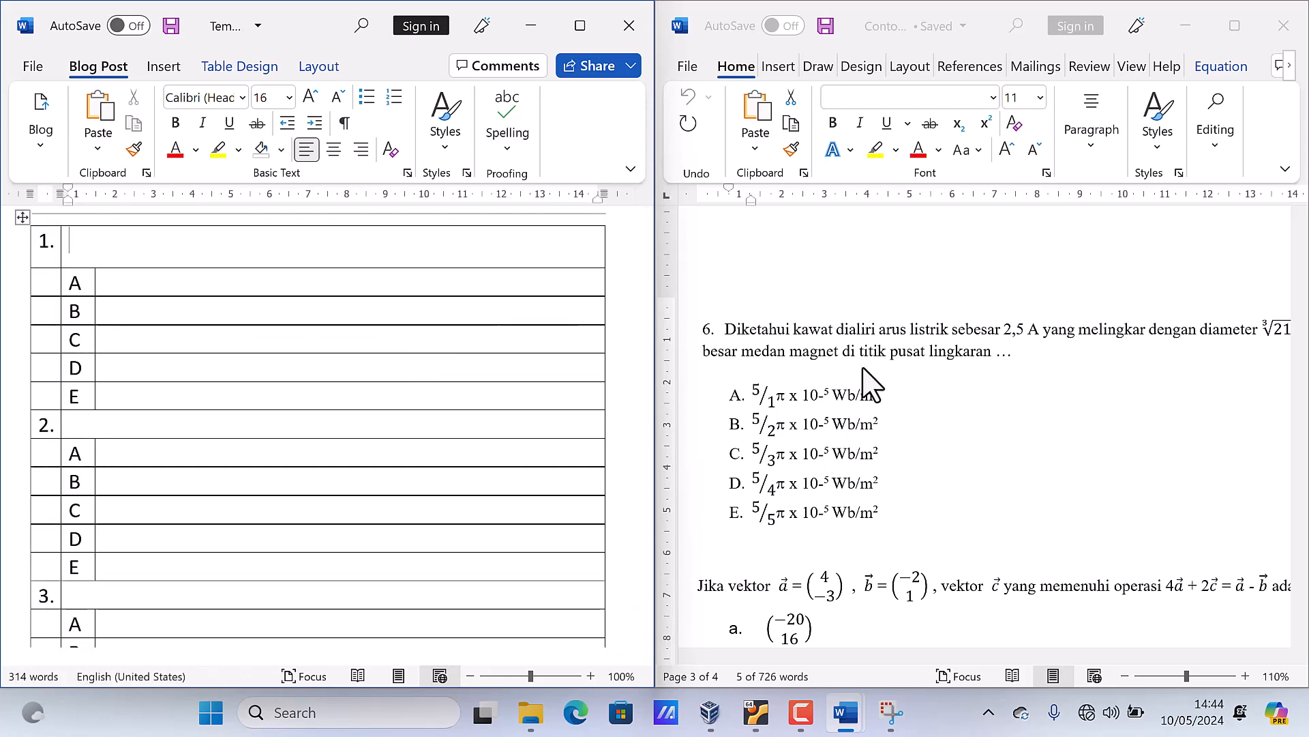
# Copy question 7's text with its Arabic verse, without the number, and paste it into the question 1 cell as a Microsoft Word Document Object
pyautogui.scroll(-10, 907, 390)
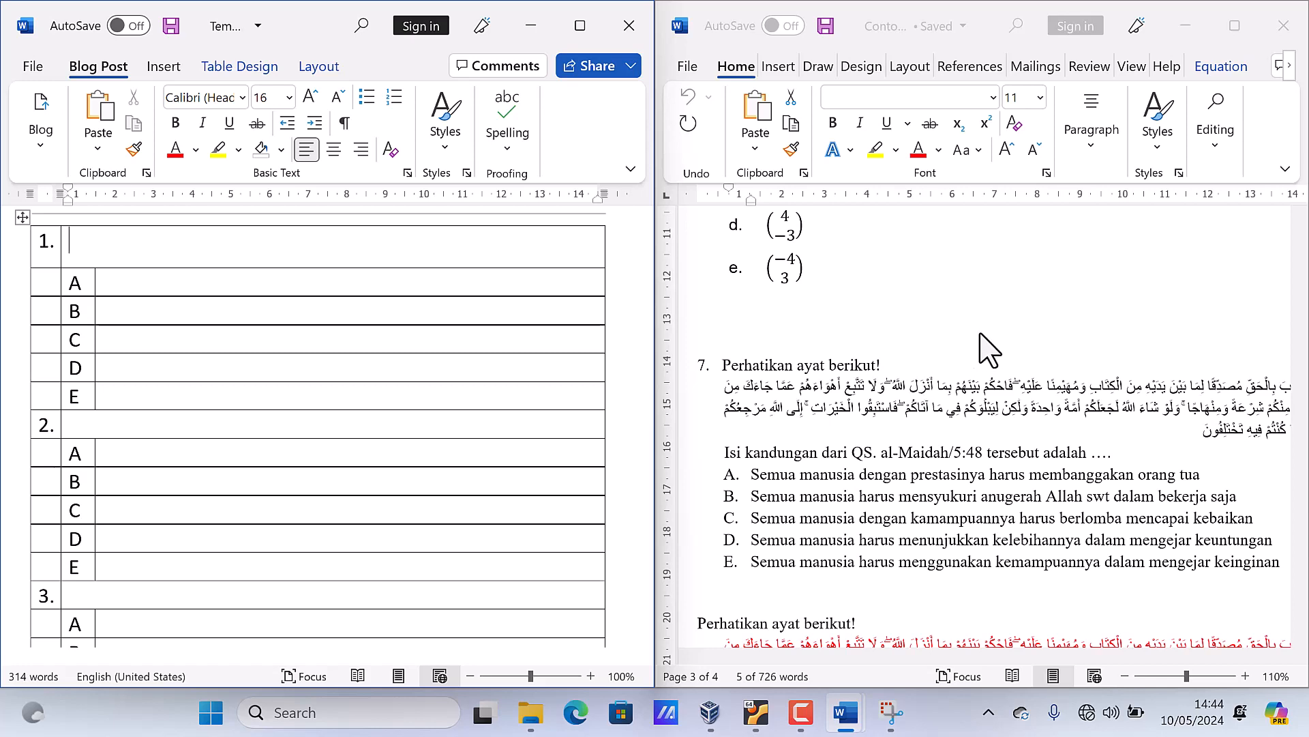
pyautogui.scroll(-2, 914, 586)
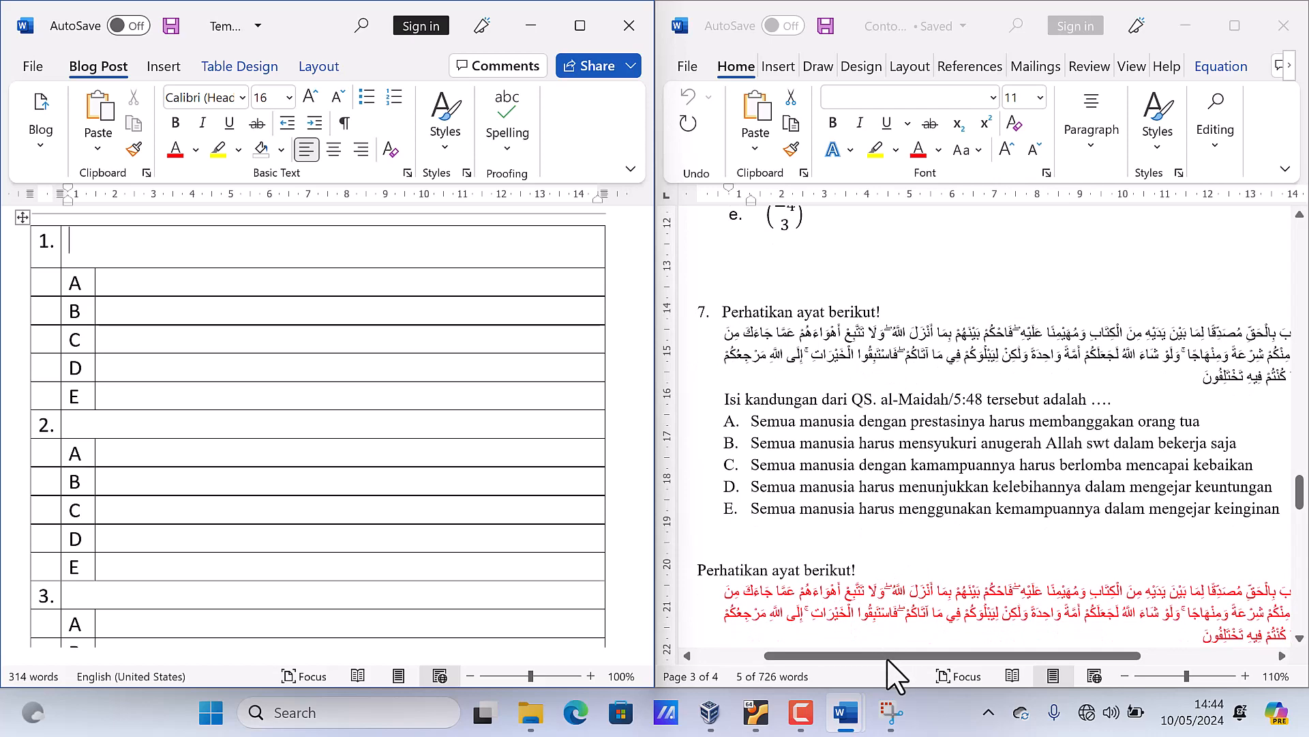
pyautogui.moveTo(895, 658)
pyautogui.mouseDown()
pyautogui.moveTo(955, 666)
pyautogui.moveTo(898, 670)
pyautogui.moveTo(956, 672)
pyautogui.moveTo(922, 673)
pyautogui.moveTo(894, 623)
pyautogui.moveTo(898, 673)
pyautogui.mouseUp()
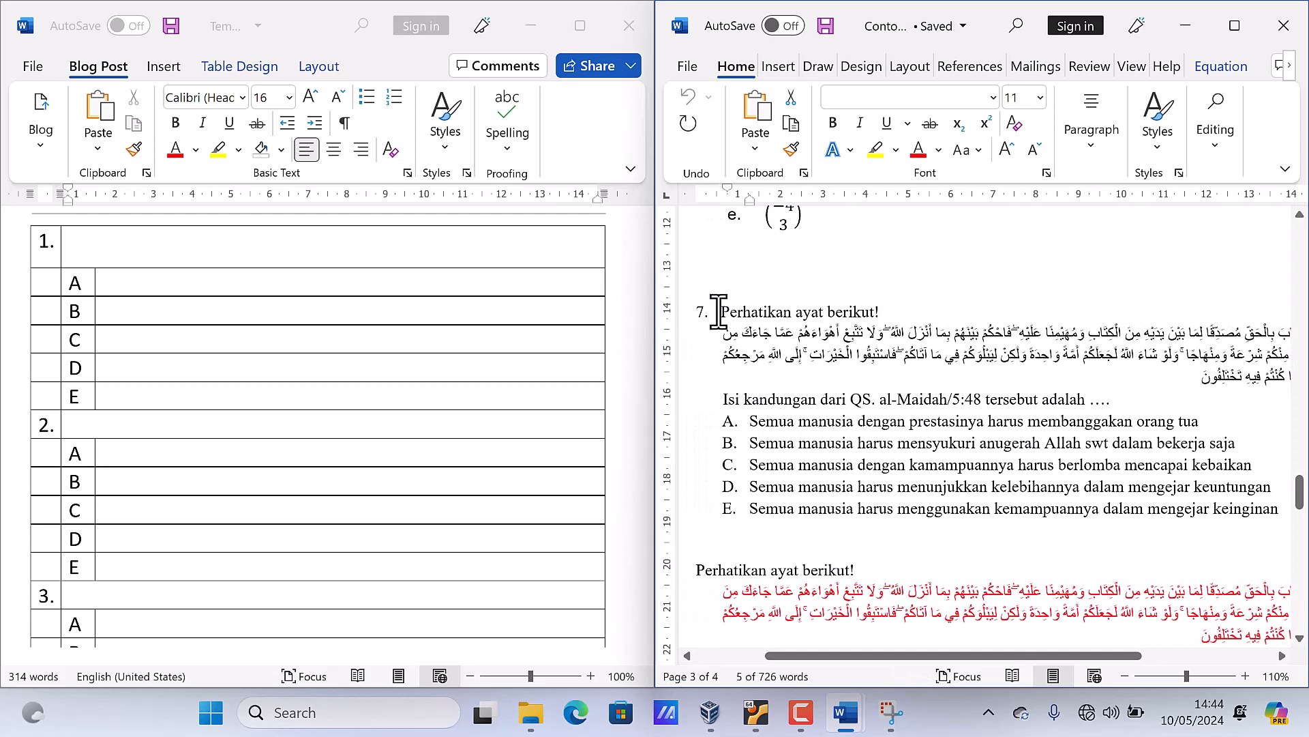
pyautogui.moveTo(721, 309); pyautogui.dragTo(1160, 403)
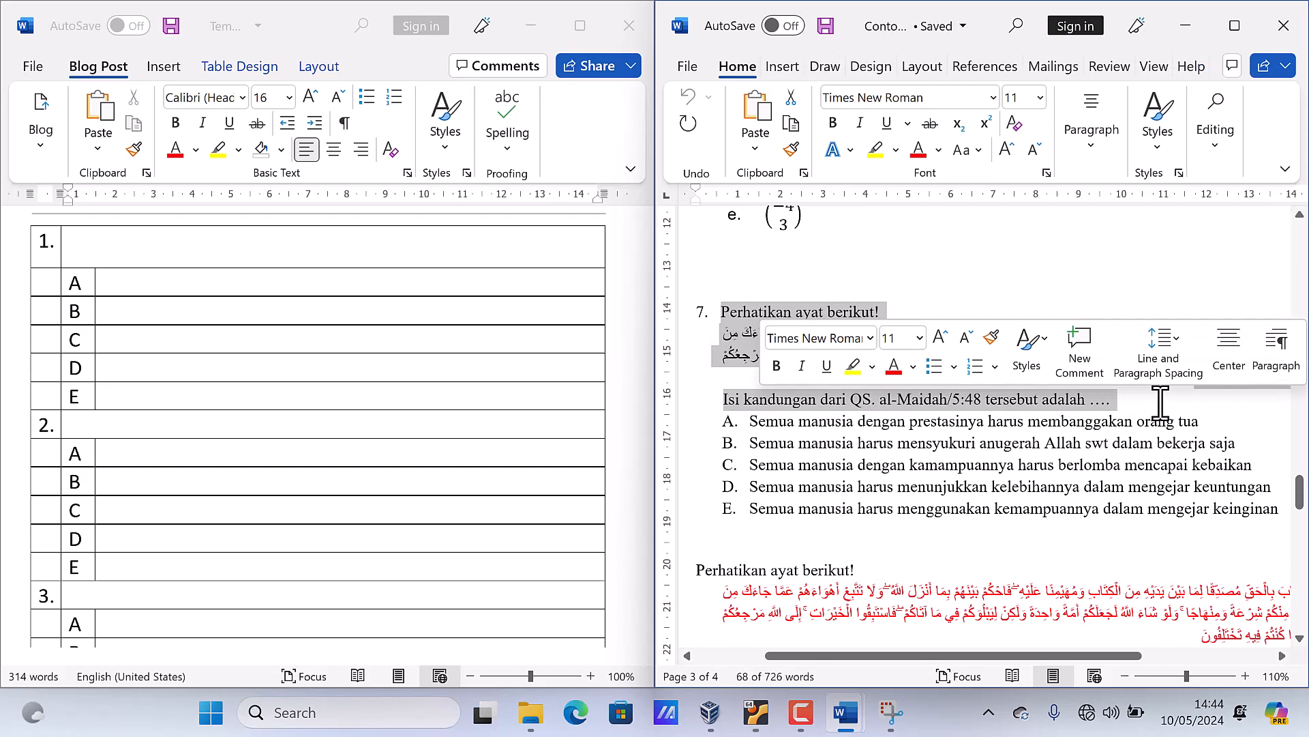
pyautogui.click(101, 248)
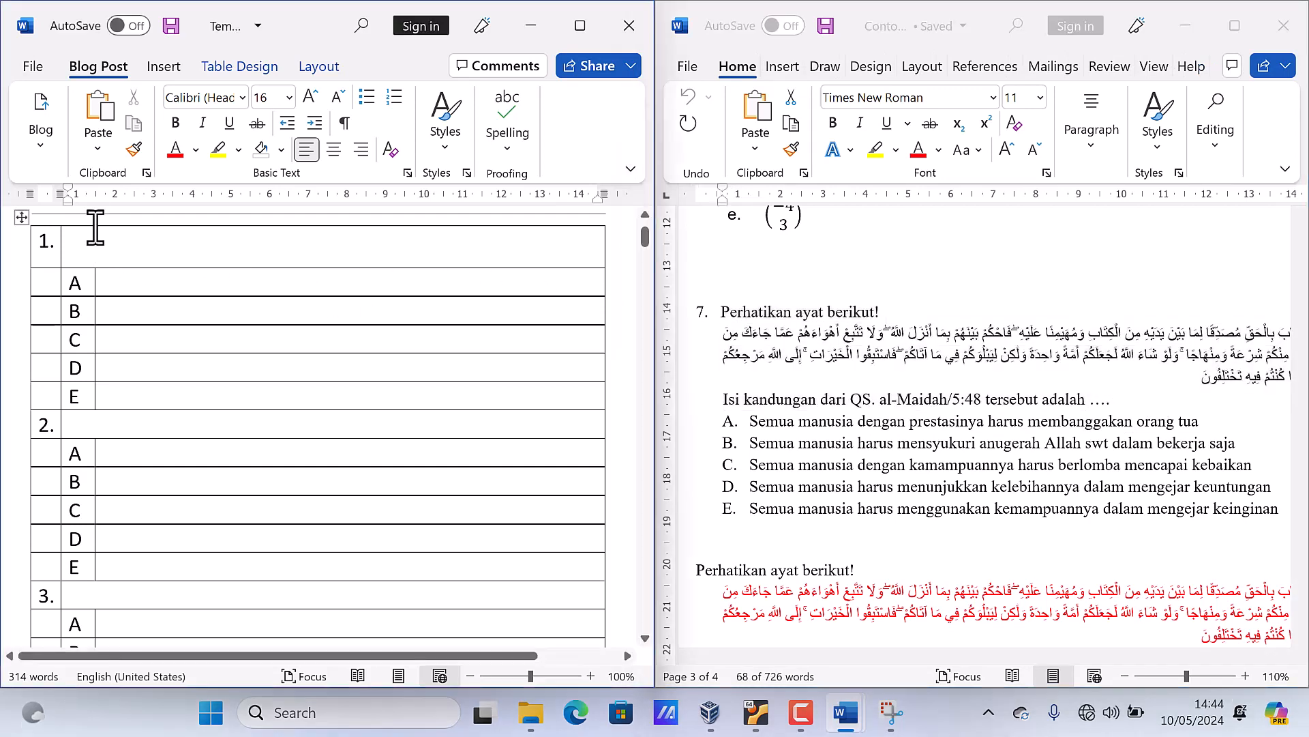
pyautogui.click(98, 148)
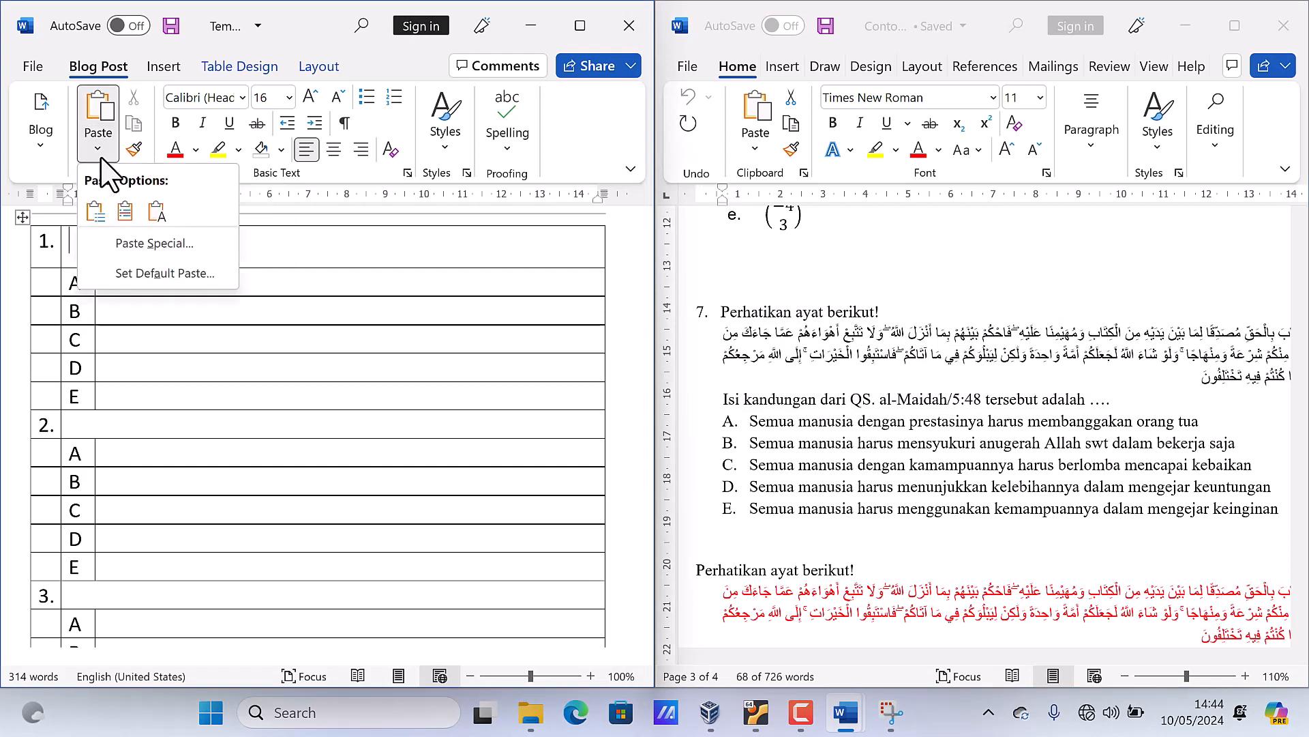
pyautogui.click(169, 242)
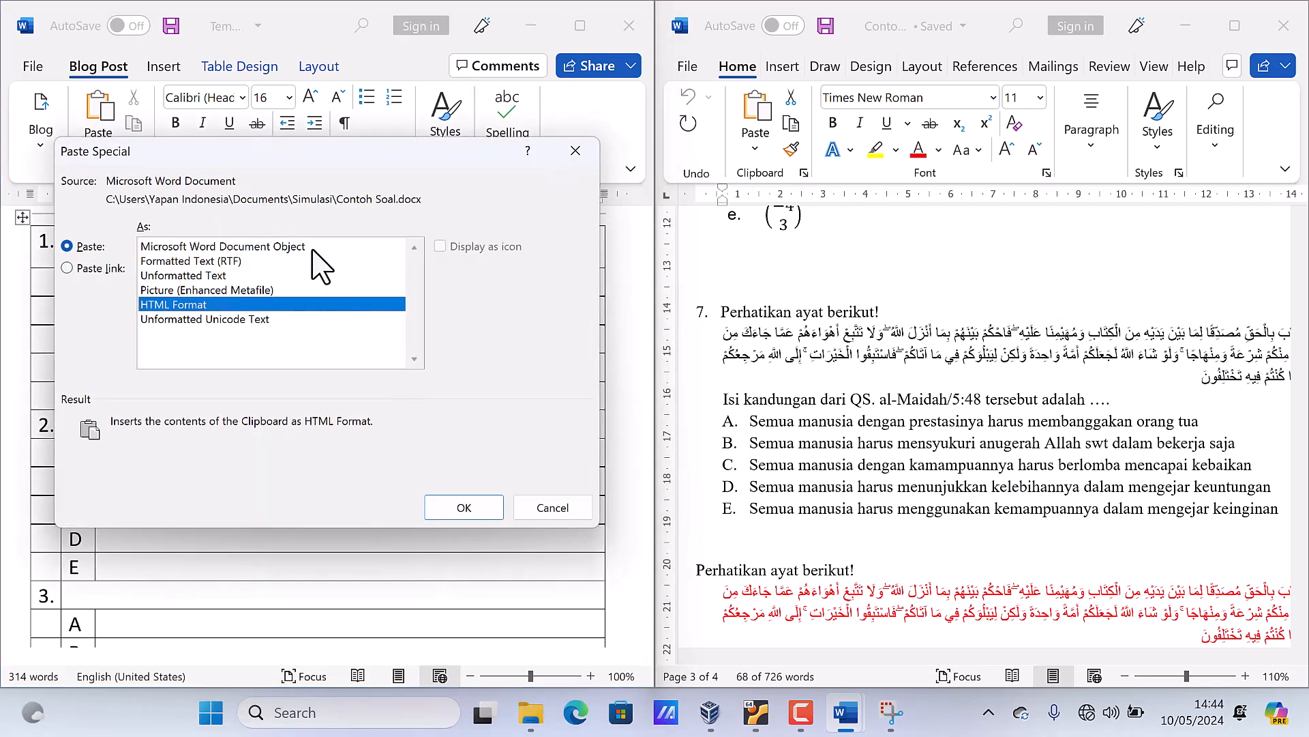
pyautogui.click(314, 246)
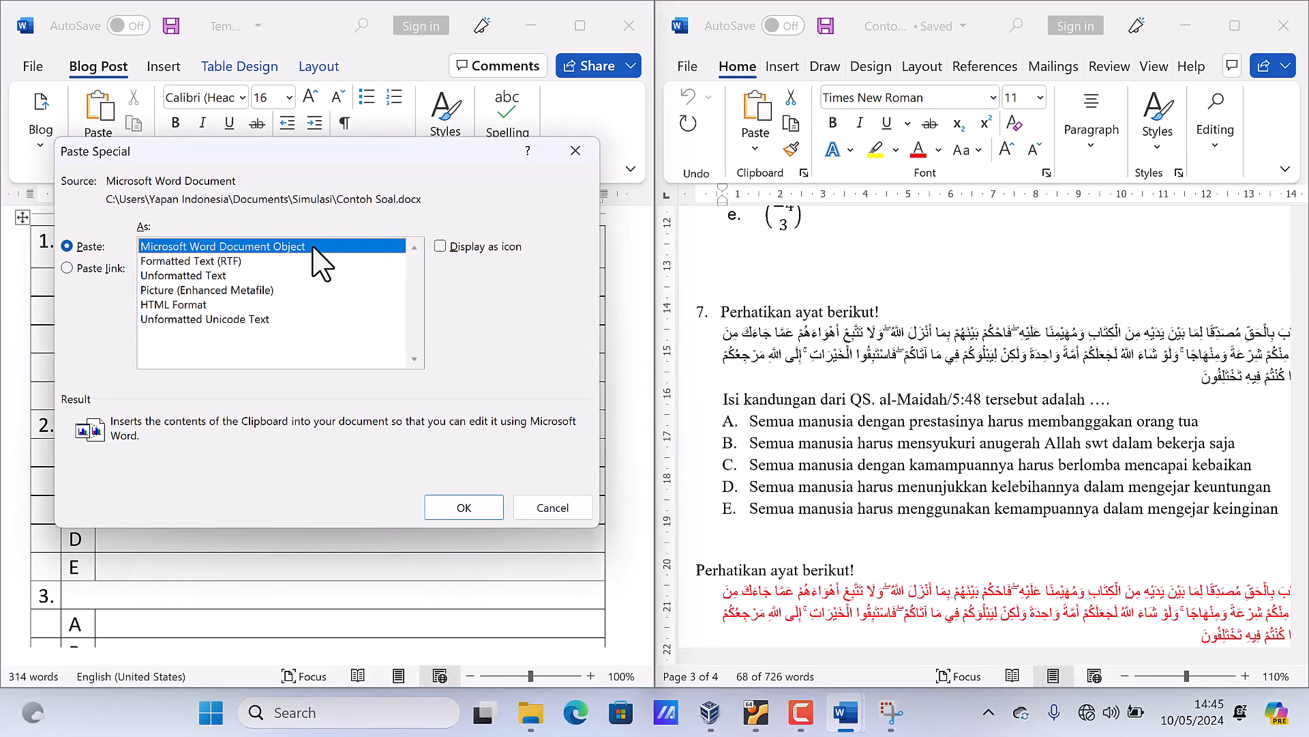
pyautogui.click(471, 511)
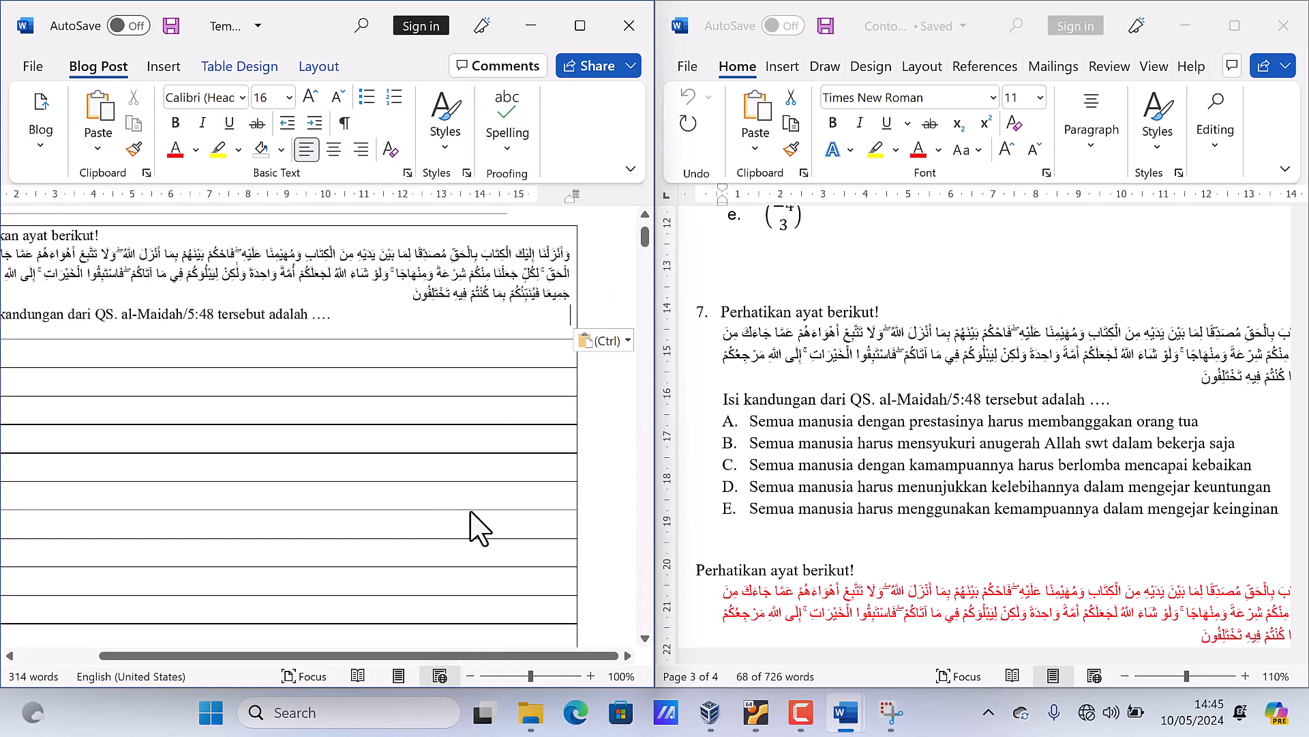
# Open the embedded Arabic verse question in its own maximized window and set all its text to 48 pt
pyautogui.click(434, 295)
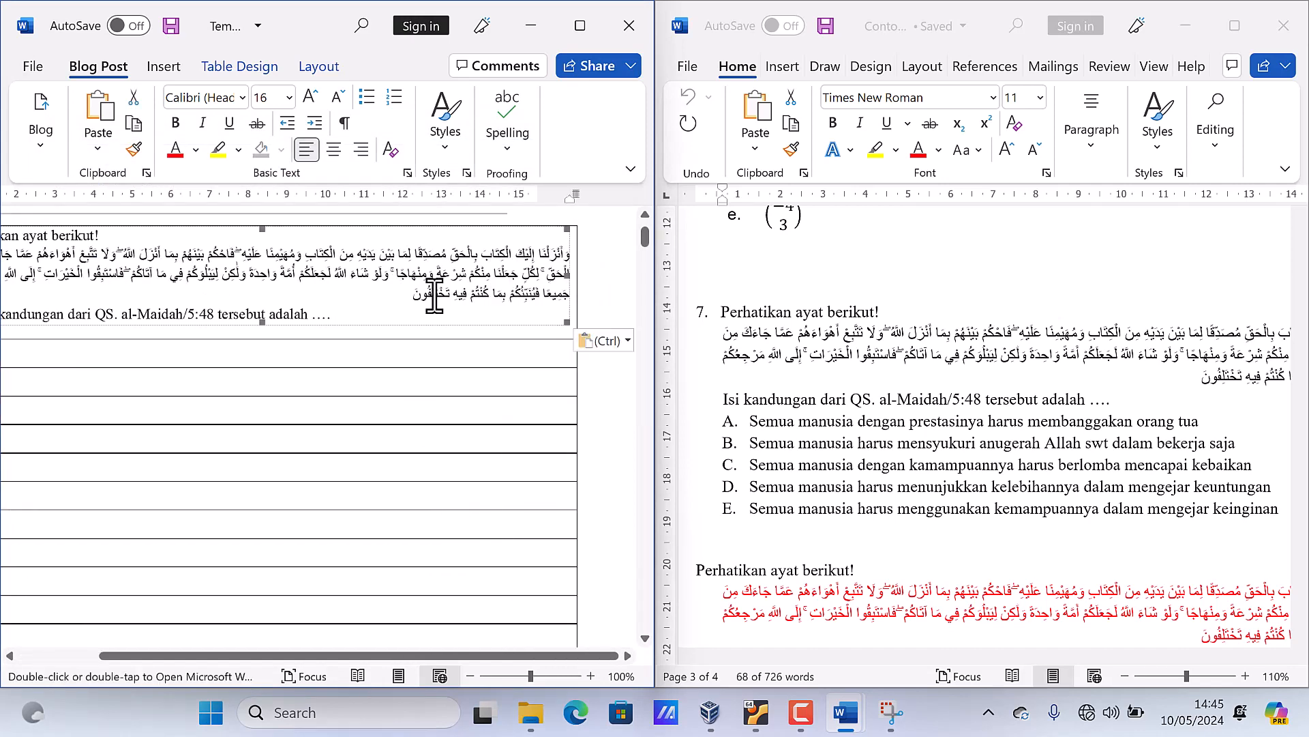
pyautogui.doubleClick(521, 309)
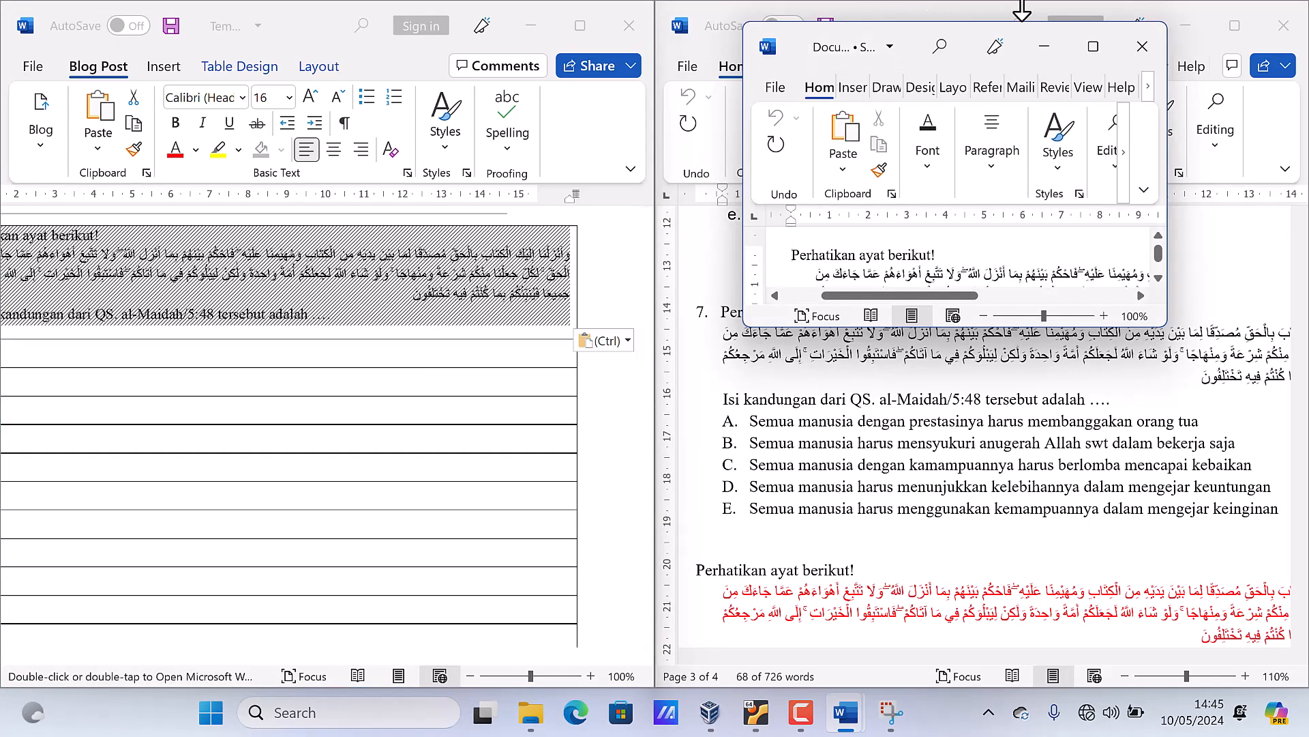
pyautogui.click(1093, 46)
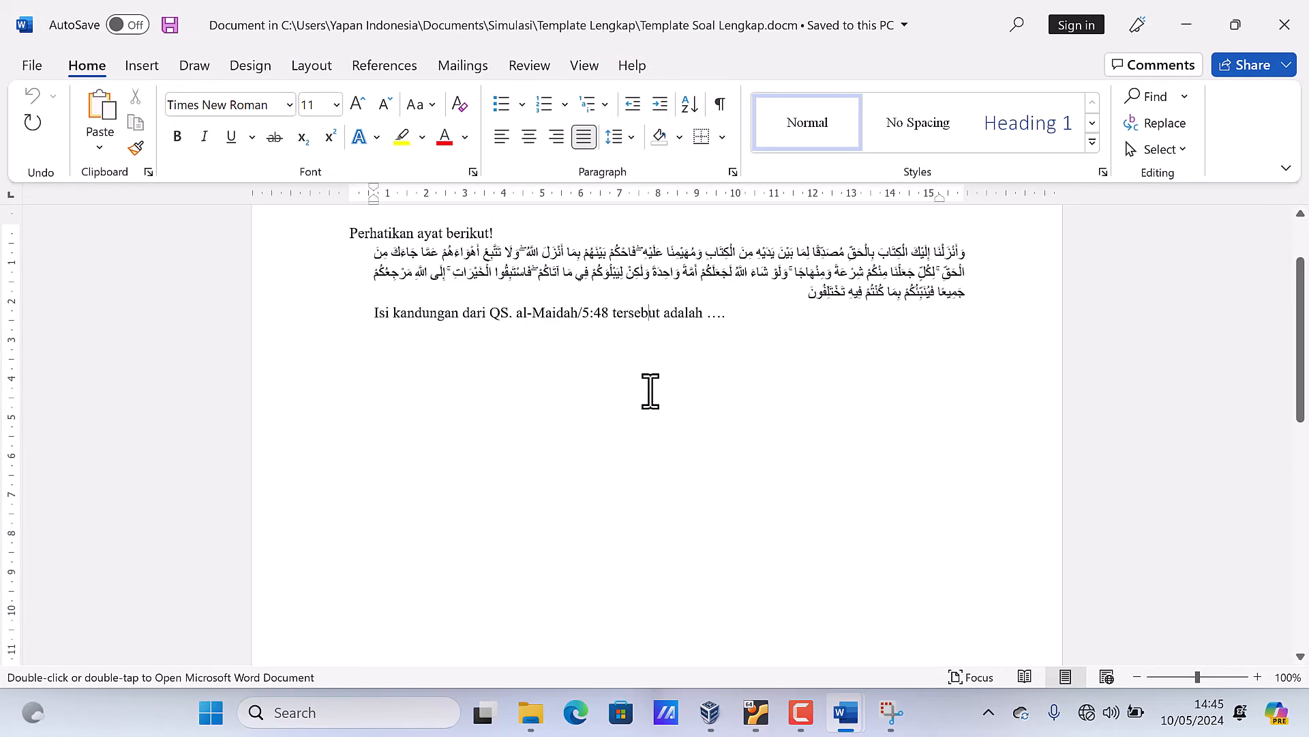
pyautogui.hotkey('ctrl', 'a')
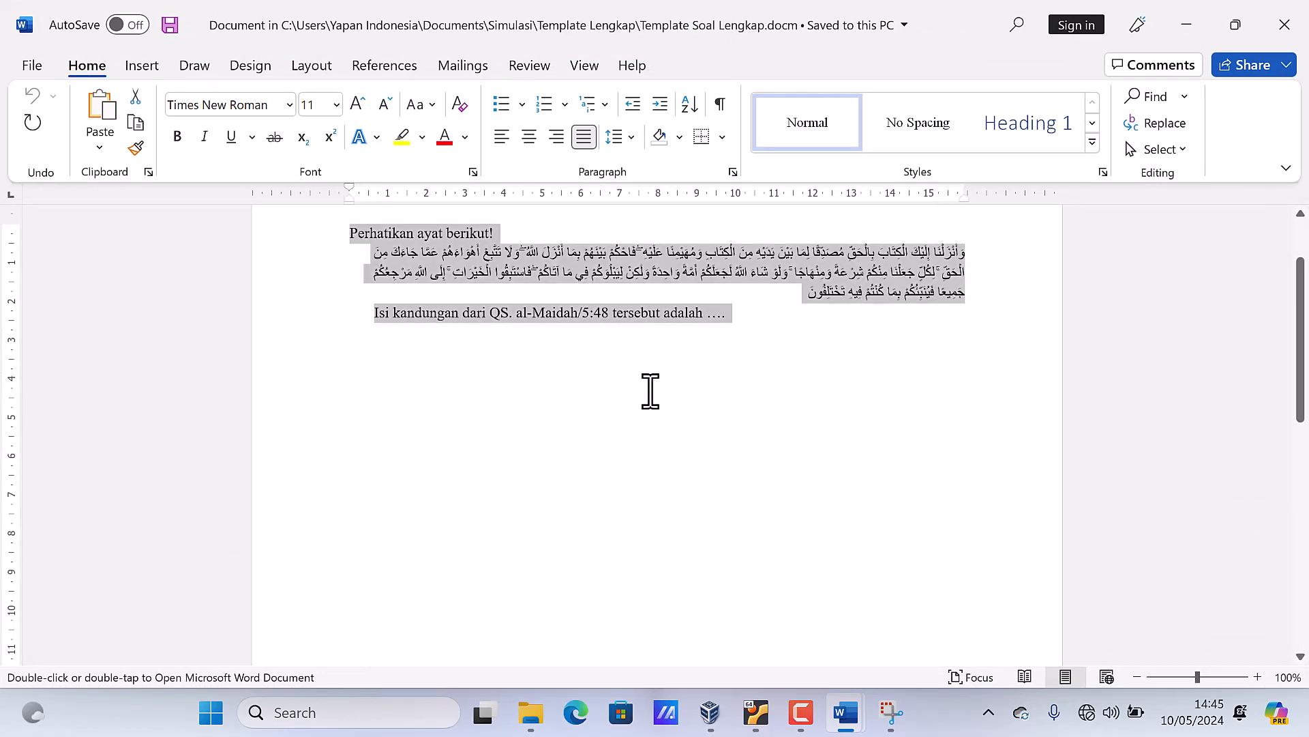
pyautogui.click(336, 104)
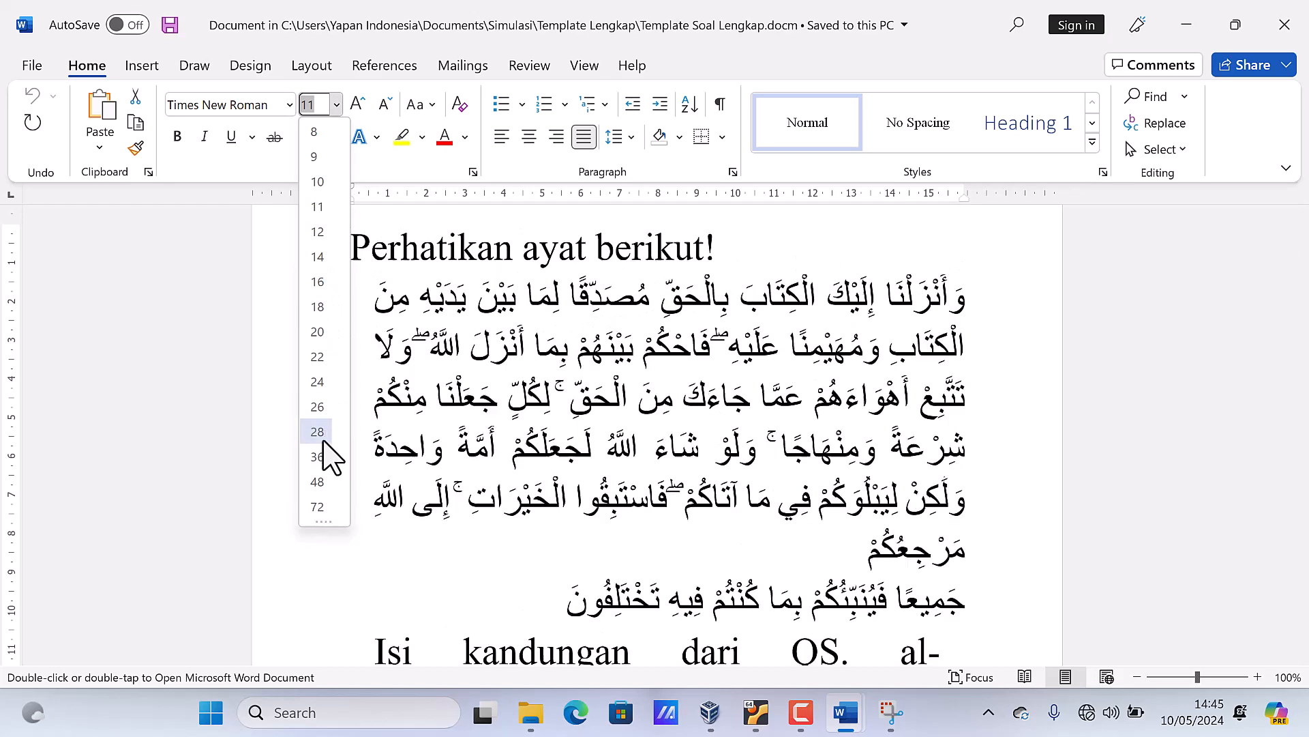
pyautogui.click(318, 481)
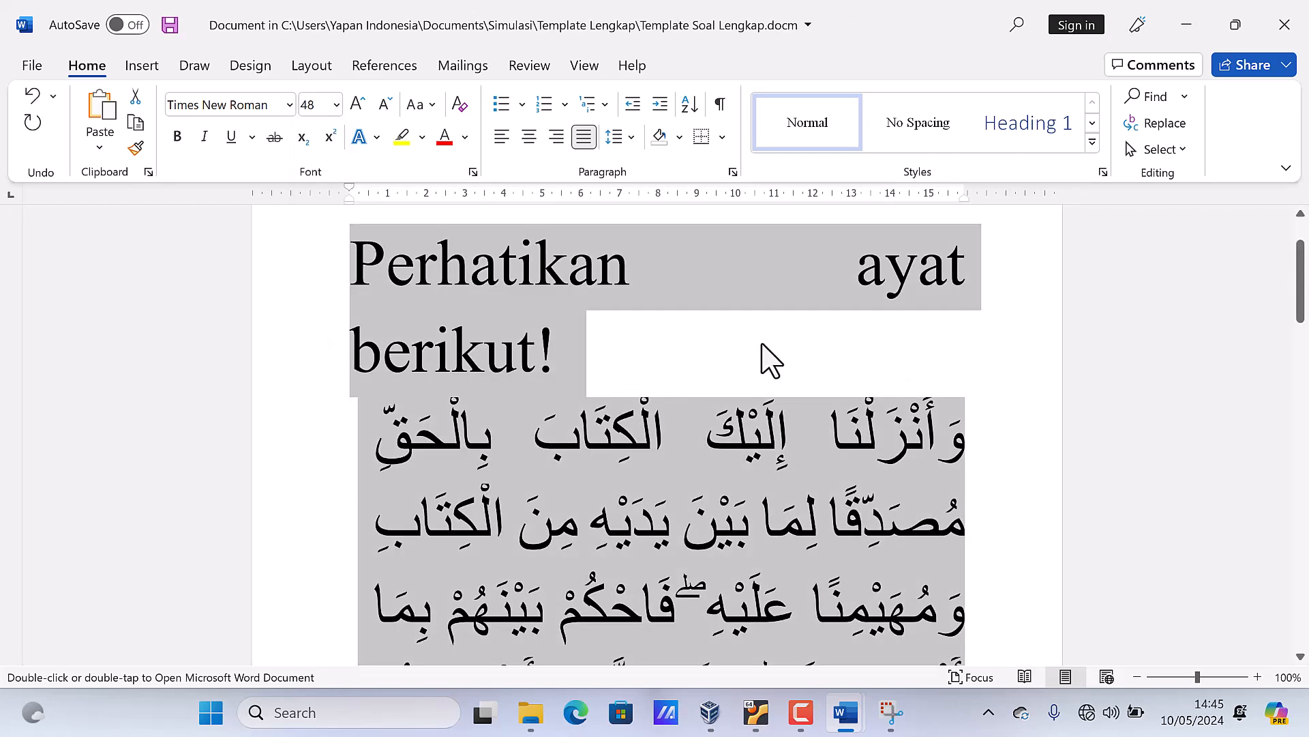
# Close the embedded question's window and examine how its 48 pt text fits in the template's question 1 cell
pyautogui.click(1285, 25)
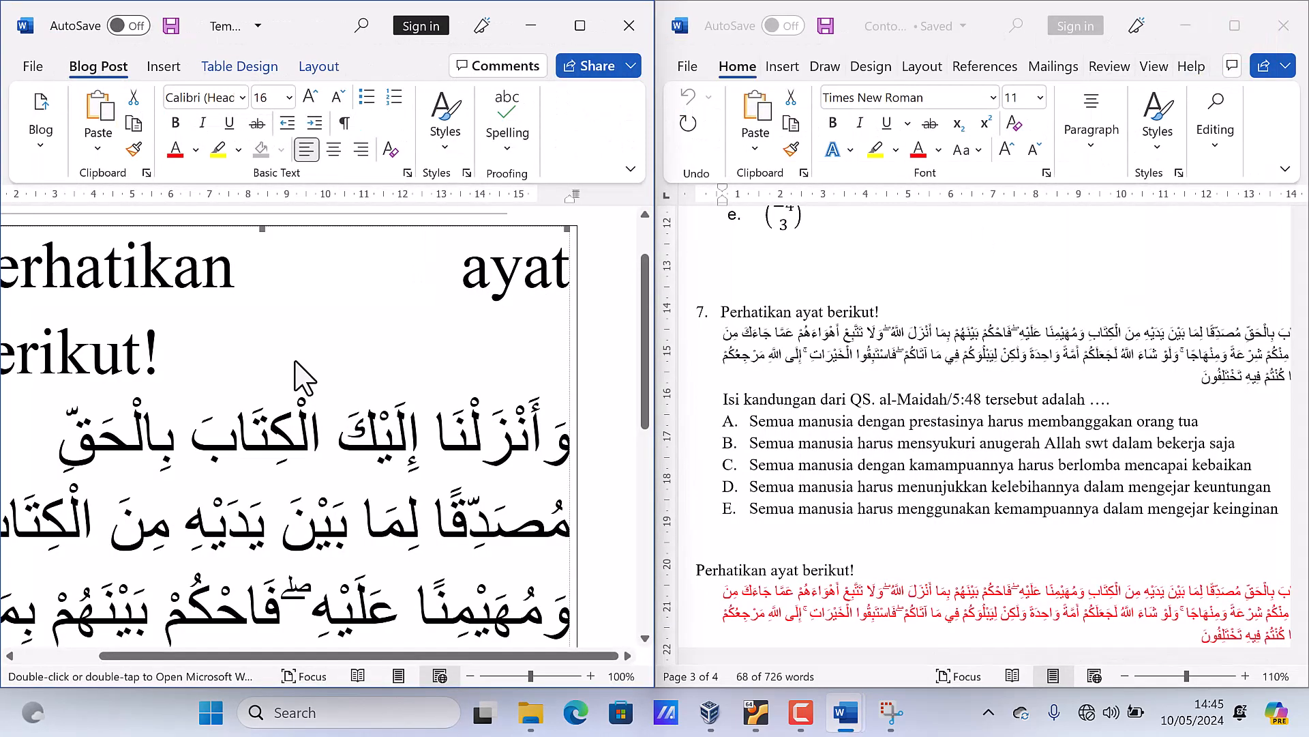
pyautogui.moveTo(304, 658); pyautogui.dragTo(243, 656)
pyautogui.scroll(-5, 361, 391)
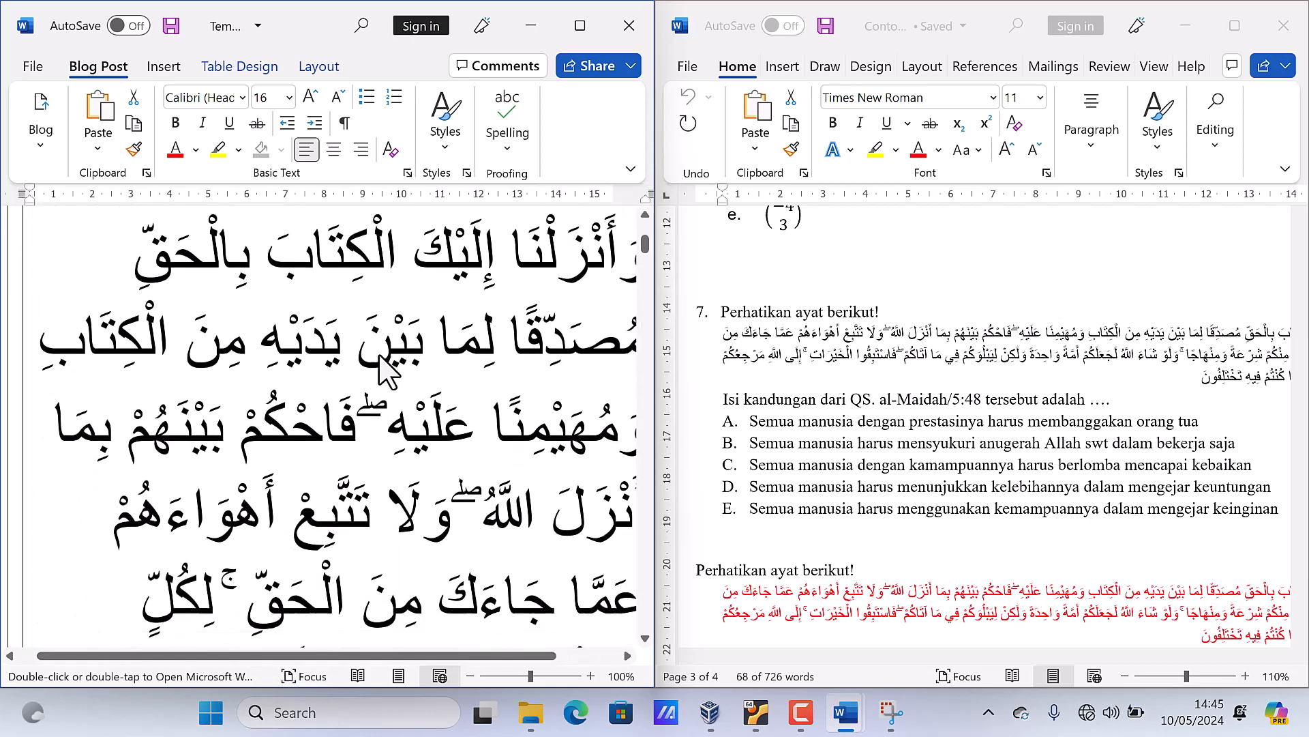
pyautogui.scroll(-4, 389, 372)
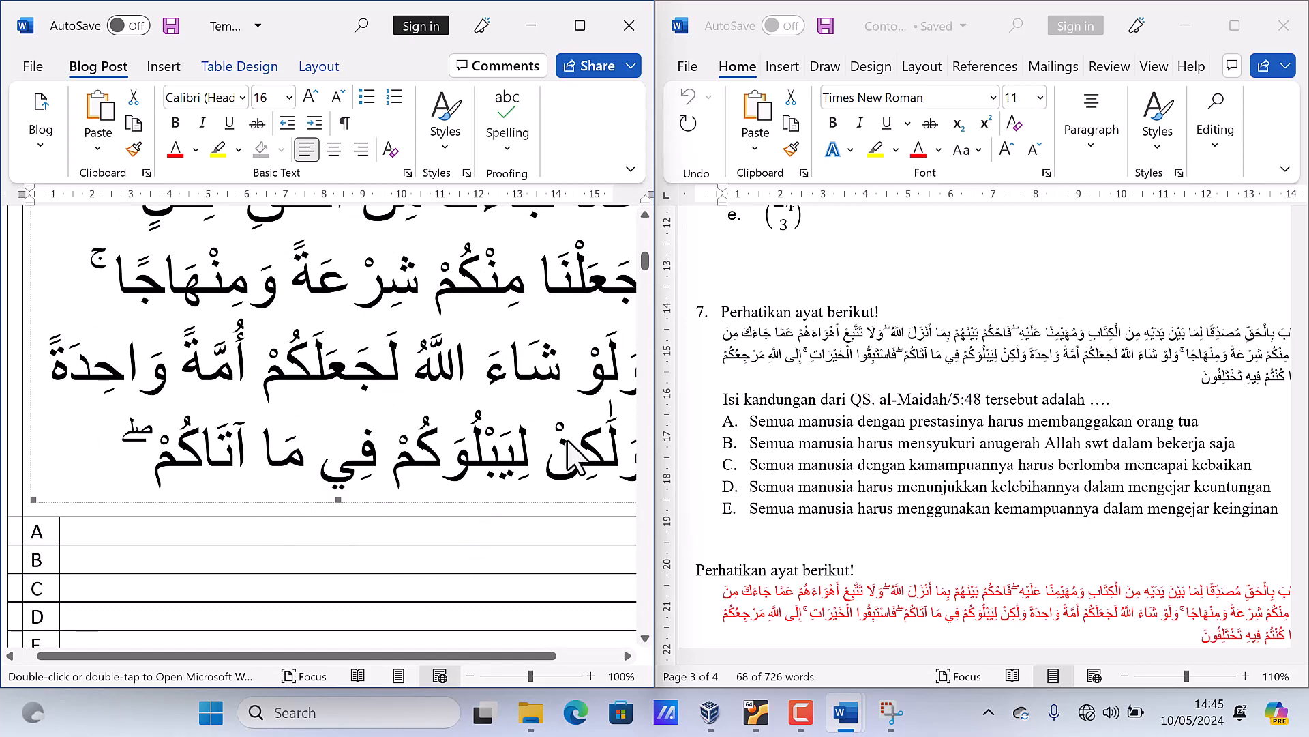
pyautogui.moveTo(508, 655); pyautogui.dragTo(529, 656)
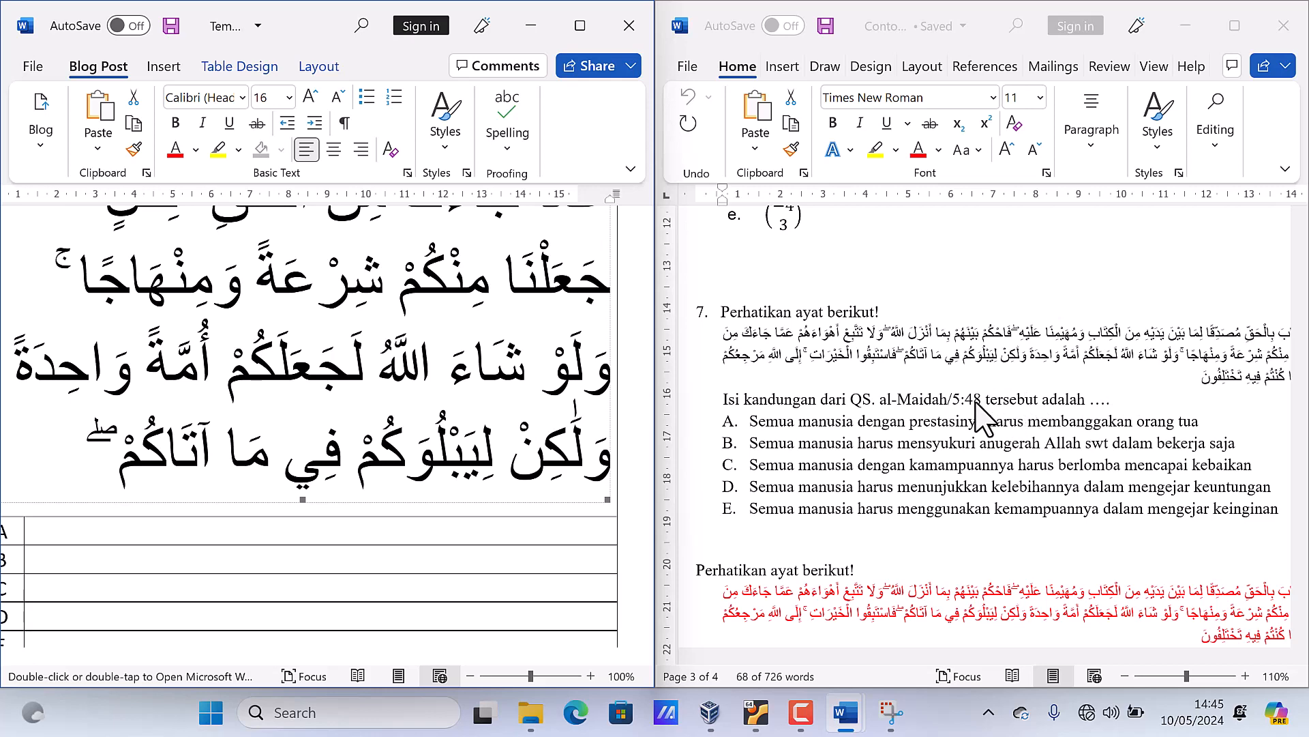
pyautogui.scroll(-2, 342, 450)
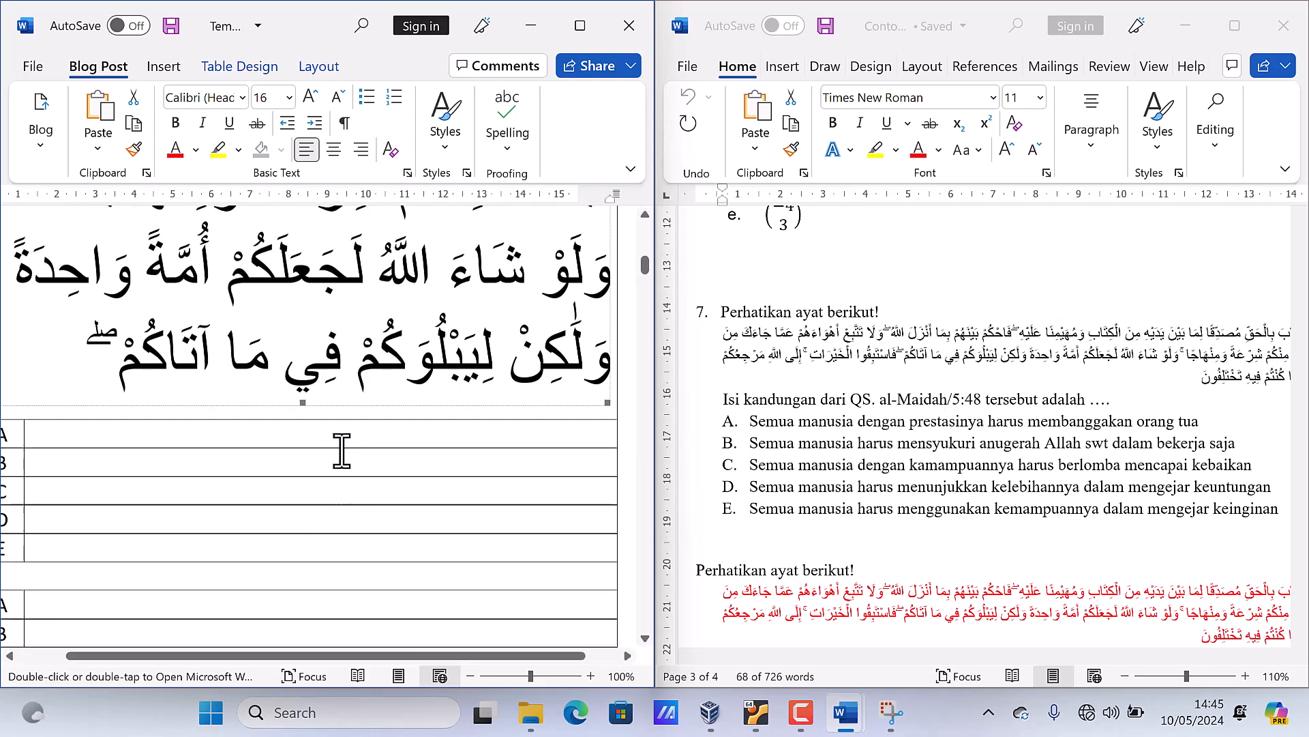
pyautogui.scroll(3, 302, 416)
pyautogui.scroll(-2, 308, 418)
pyautogui.scroll(-2, 310, 426)
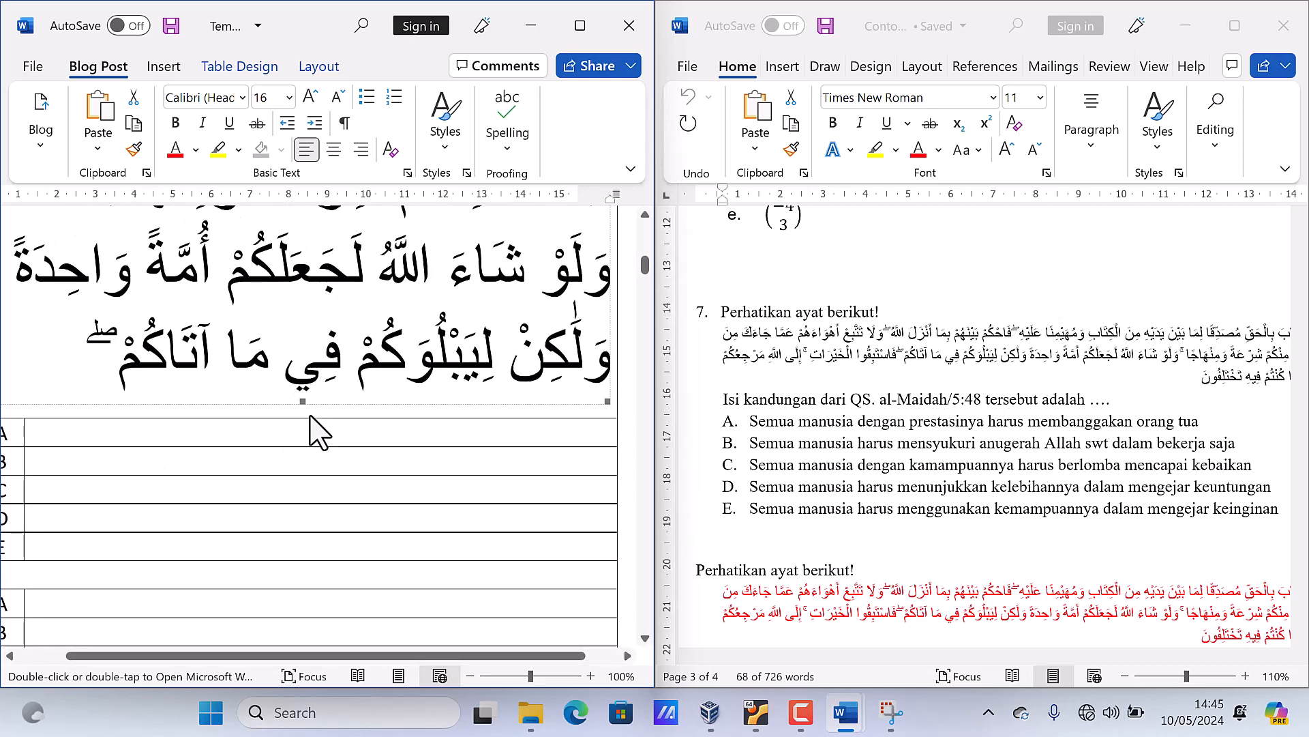
pyautogui.scroll(6, 318, 416)
pyautogui.scroll(-6, 327, 402)
# Reopen the embedded Arabic verse question in its own maximized window and review its text through to the last line
pyautogui.doubleClick(355, 375)
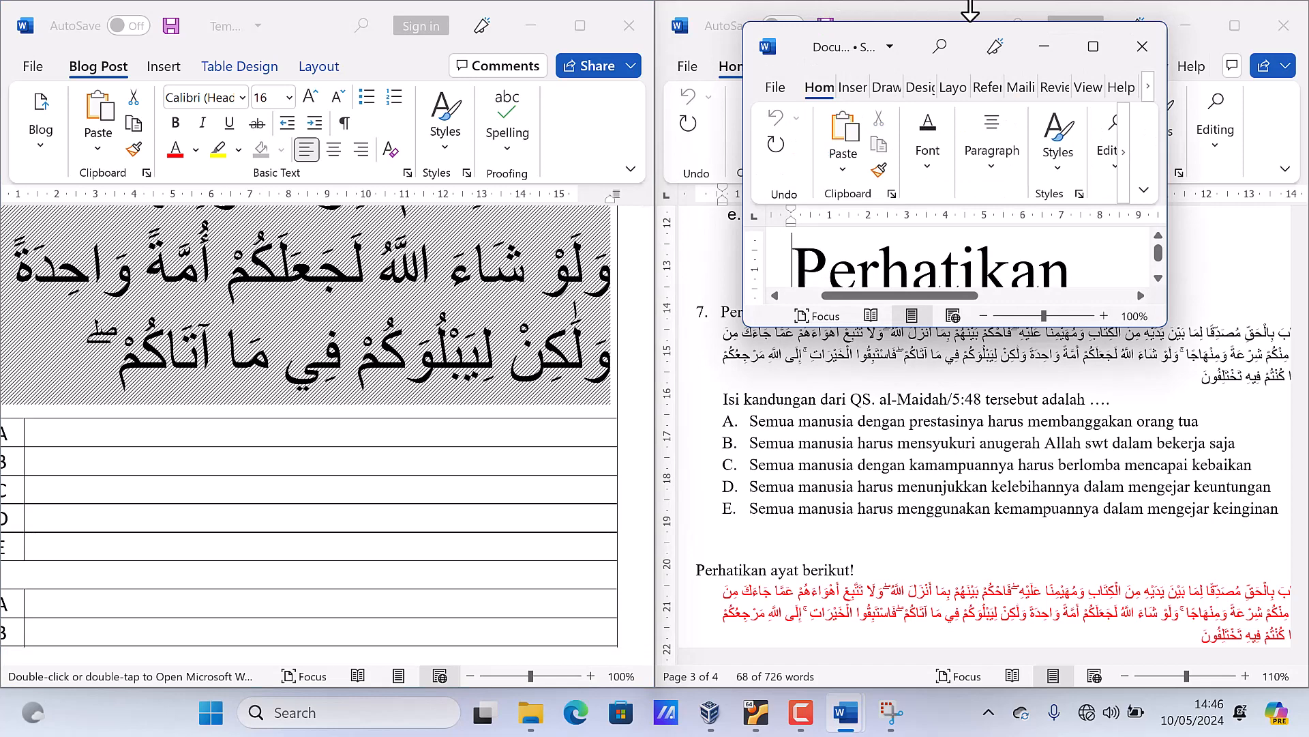
pyautogui.click(1093, 46)
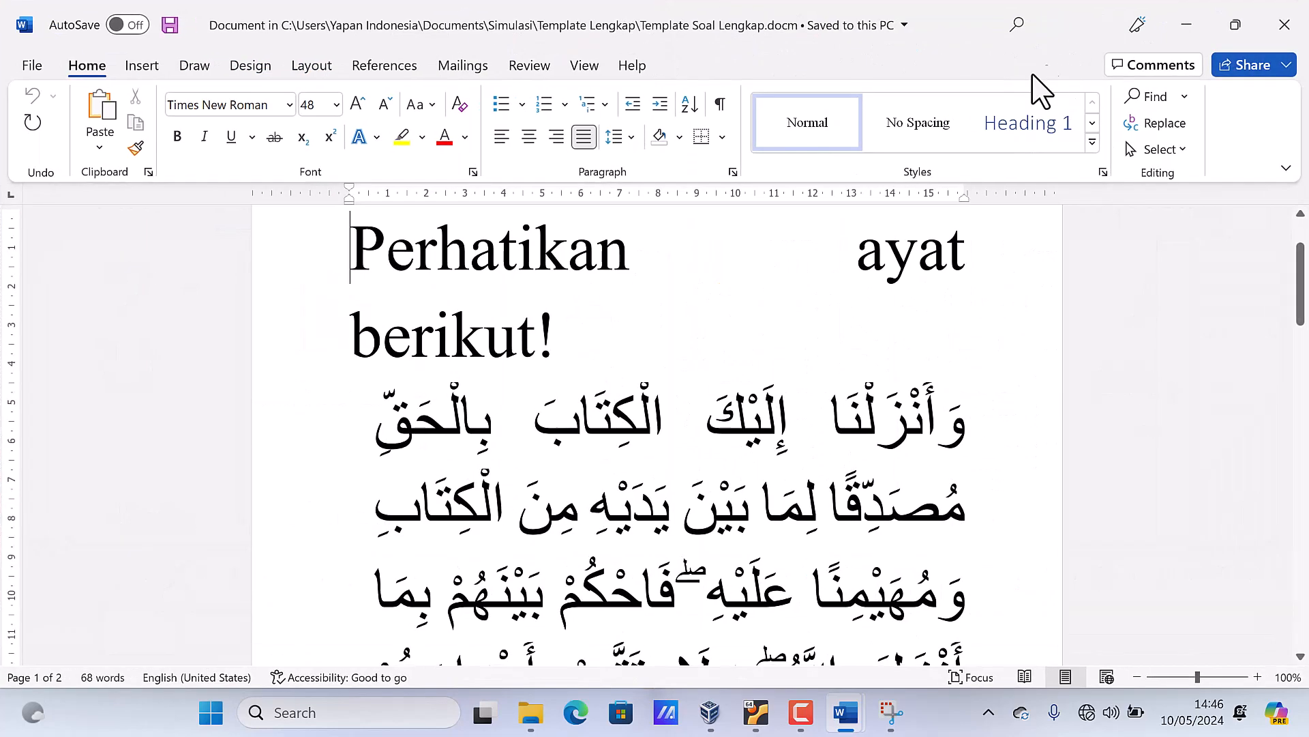
pyautogui.click(904, 346)
pyautogui.scroll(-1, 904, 348)
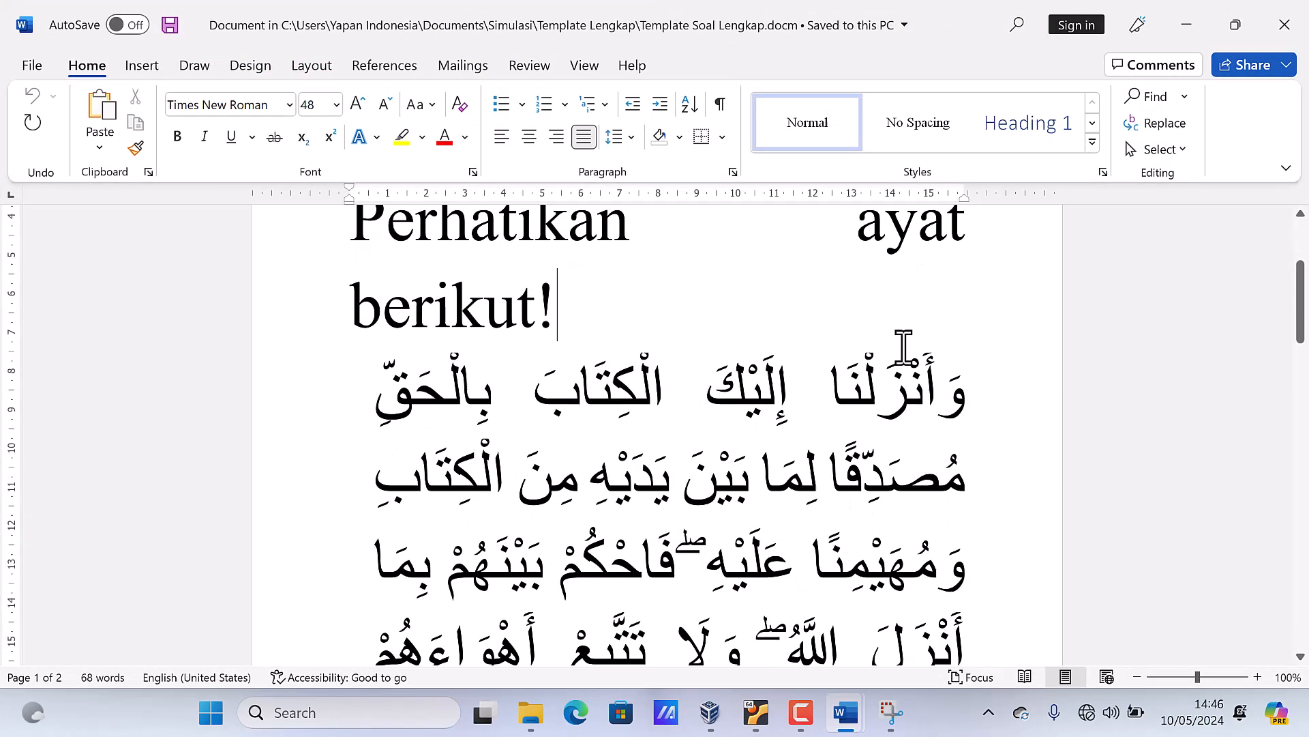
pyautogui.scroll(-15, 914, 361)
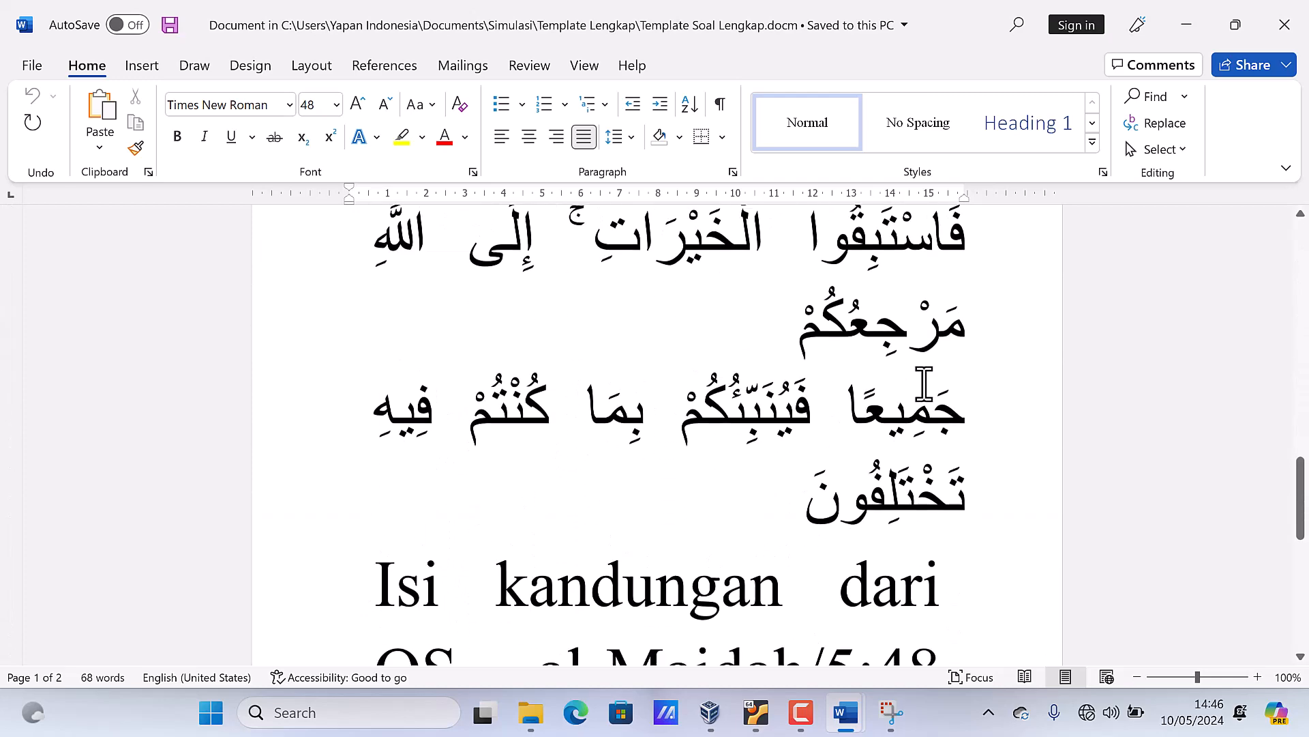
pyautogui.scroll(-6, 924, 384)
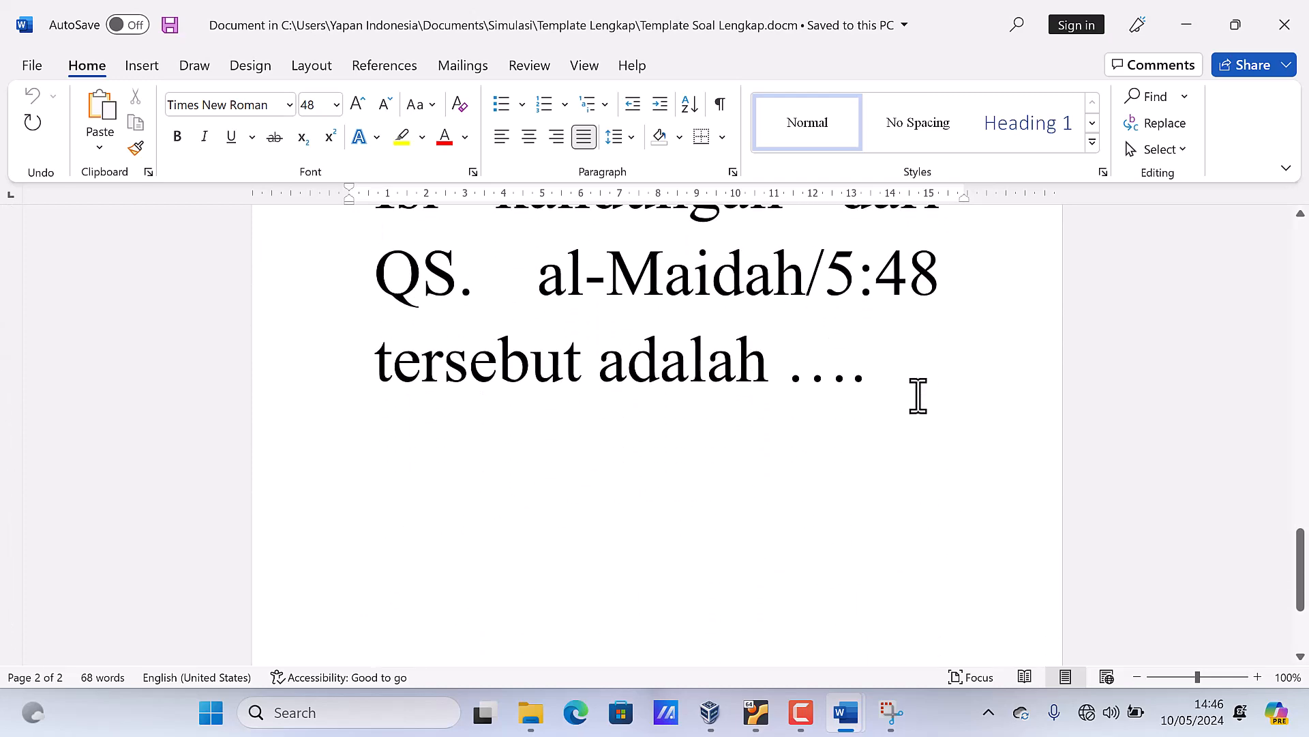
pyautogui.scroll(10, 917, 396)
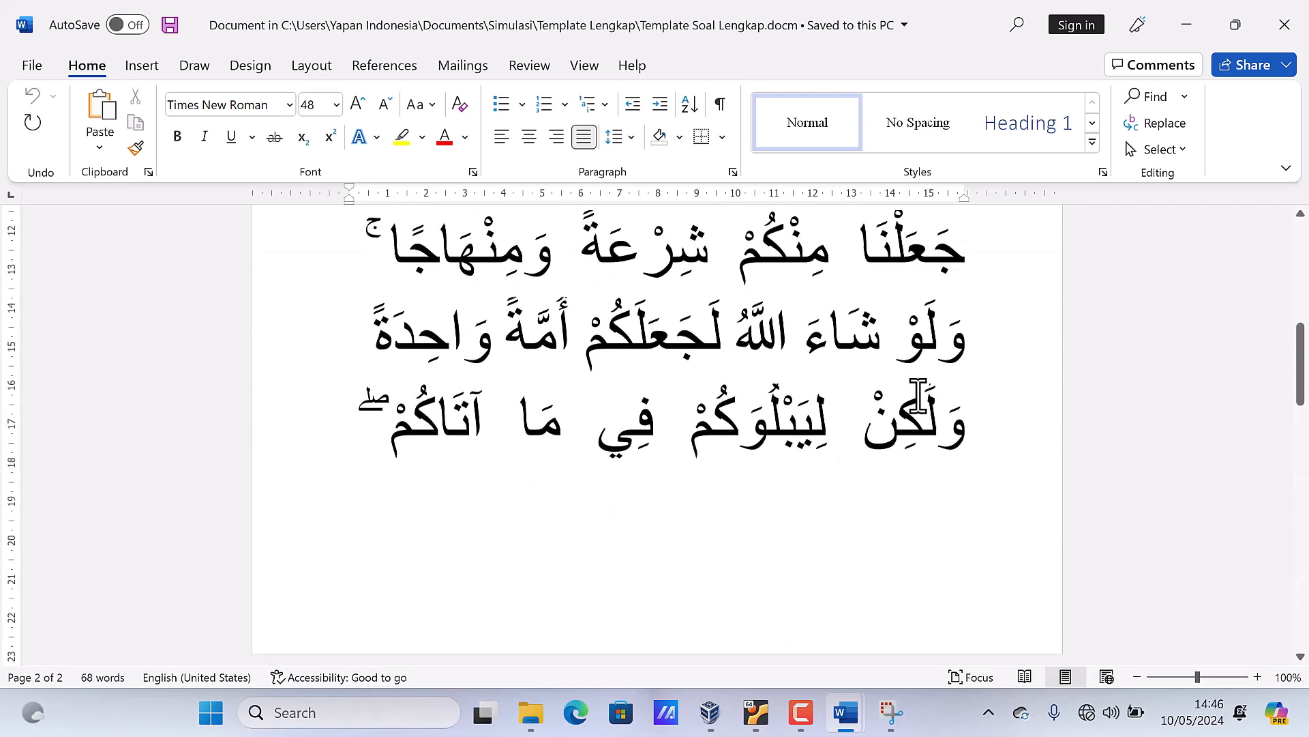
pyautogui.scroll(8, 918, 396)
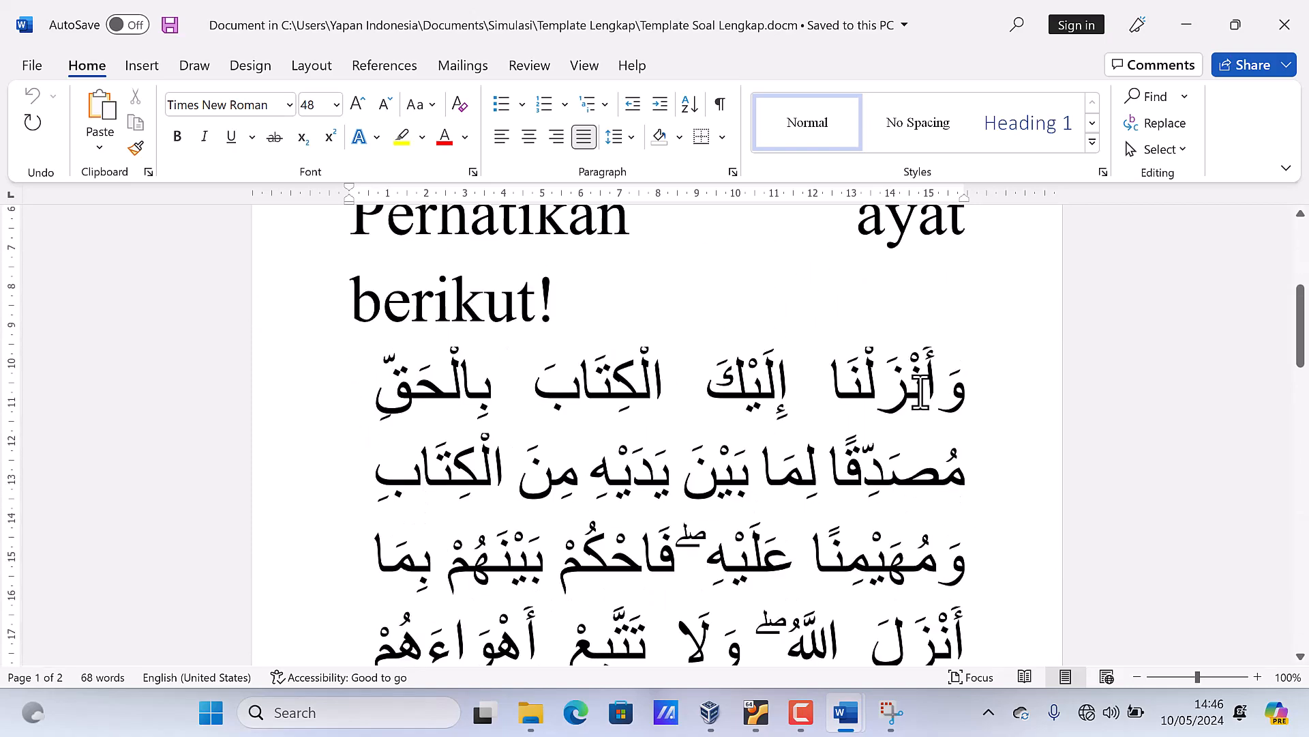
pyautogui.scroll(-2, 920, 392)
pyautogui.moveTo(1302, 329); pyautogui.dragTo(1307, 288)
# Set all the embedded question's text to 36 pt and check it from the first to the last line
pyautogui.click(1031, 330)
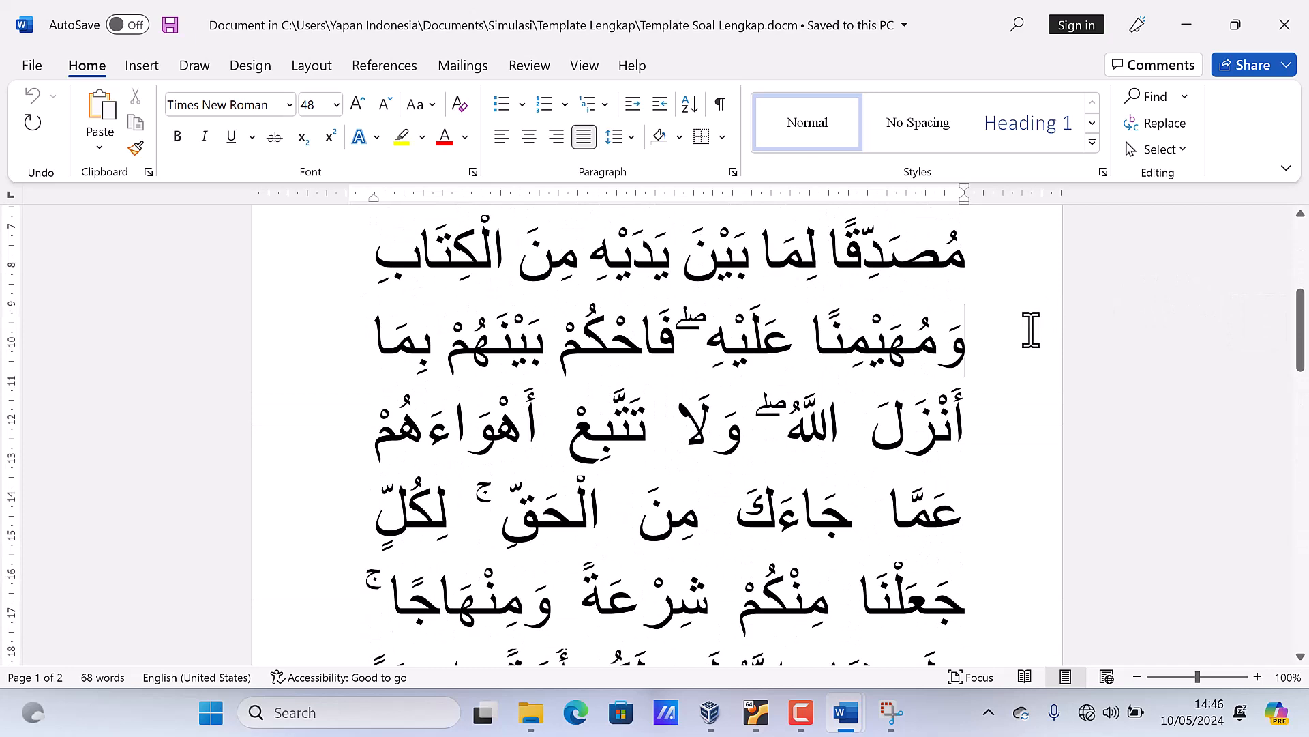
pyautogui.hotkey('ctrl', 'a')
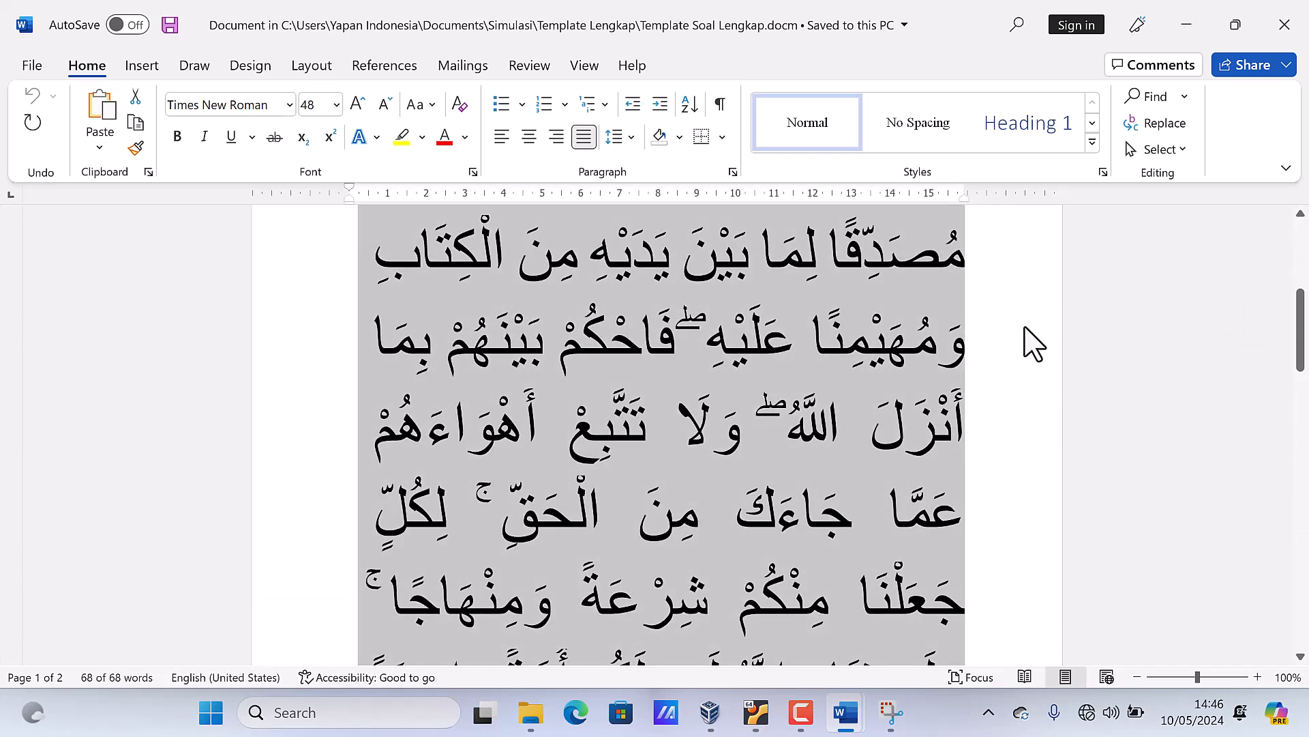
pyautogui.click(336, 105)
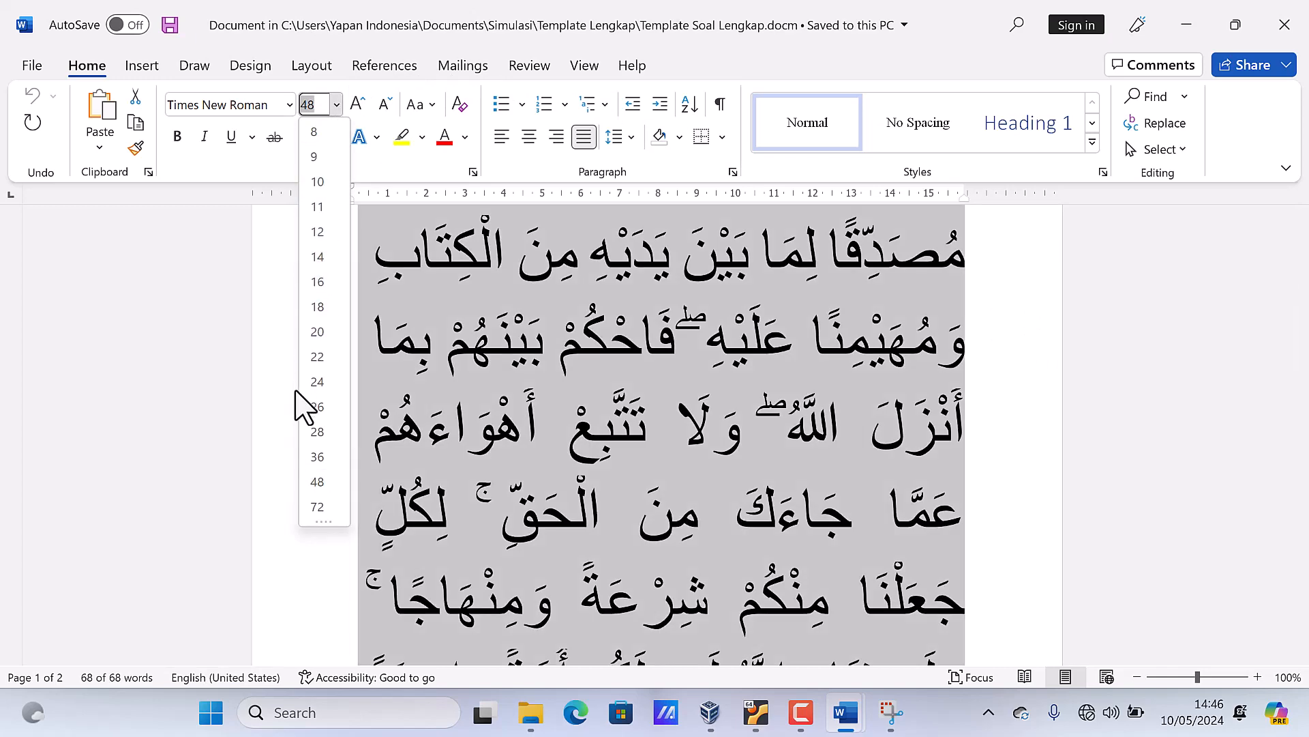
pyautogui.click(317, 456)
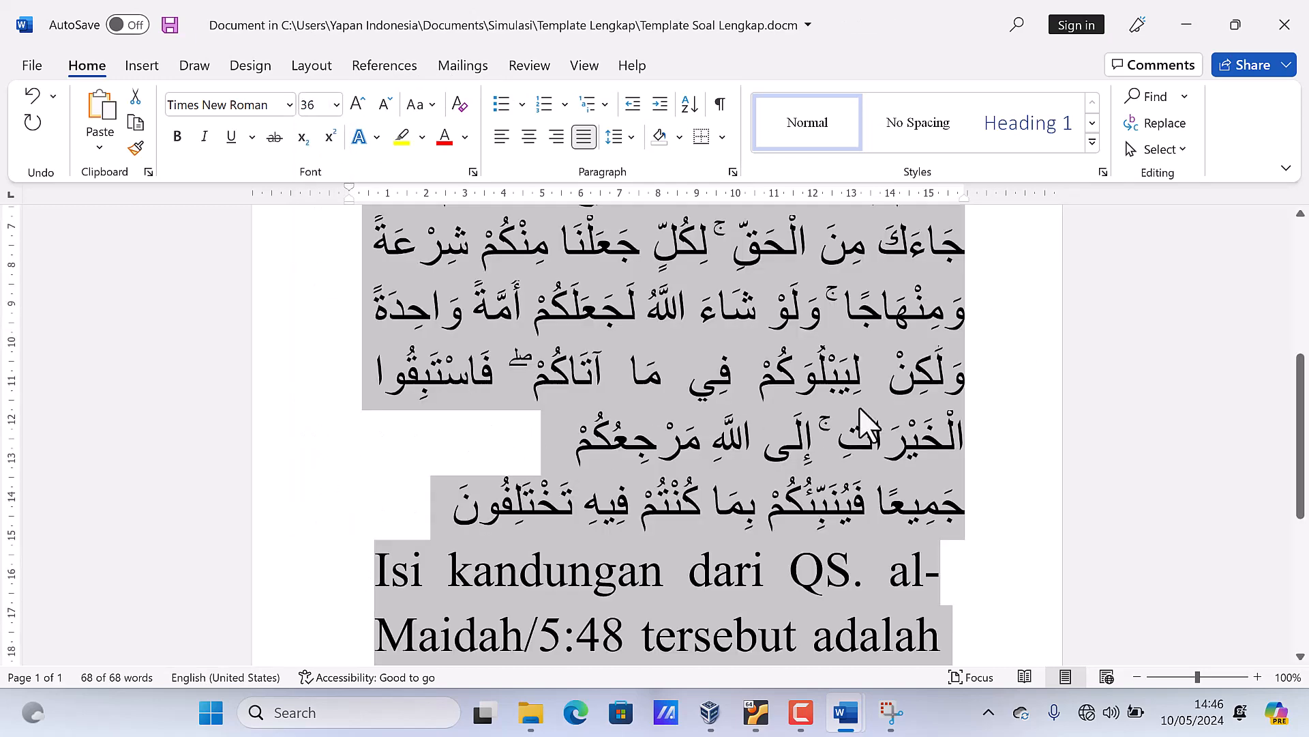
pyautogui.click(1000, 363)
pyautogui.scroll(4, 999, 363)
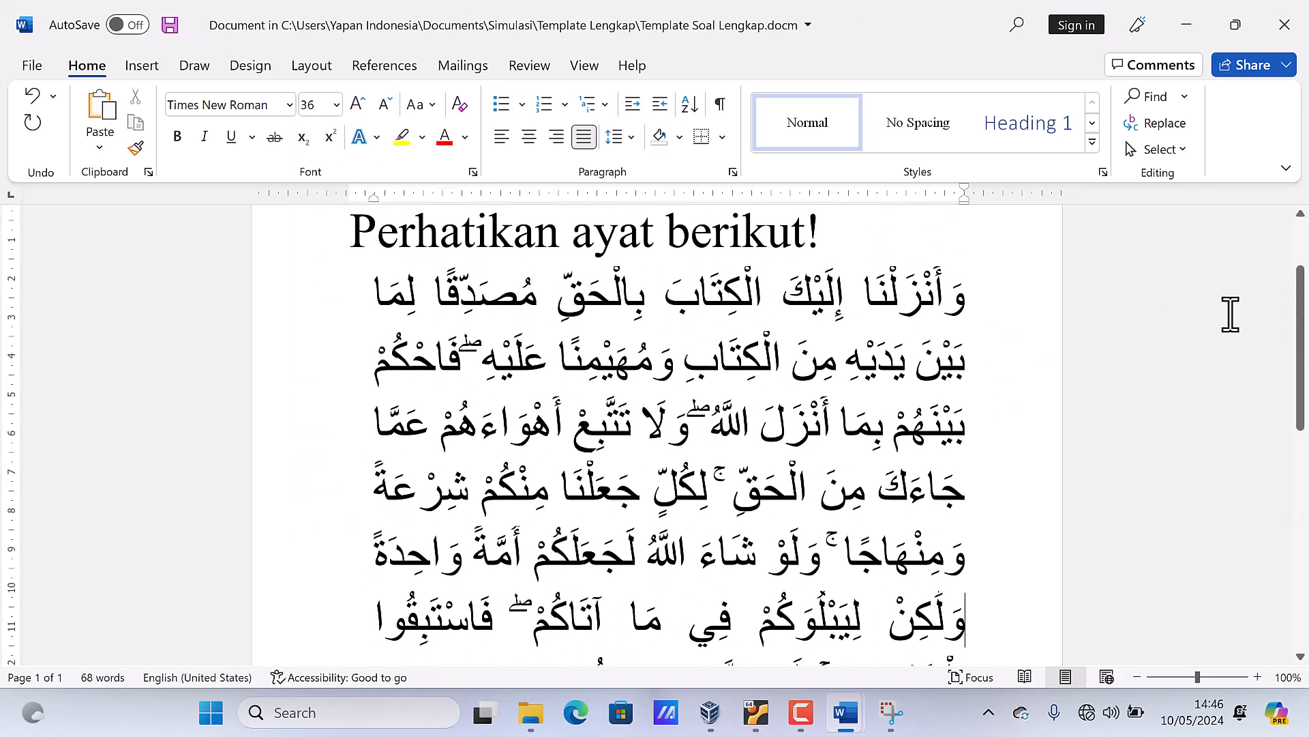
pyautogui.moveTo(1291, 313); pyautogui.dragTo(1276, 549)
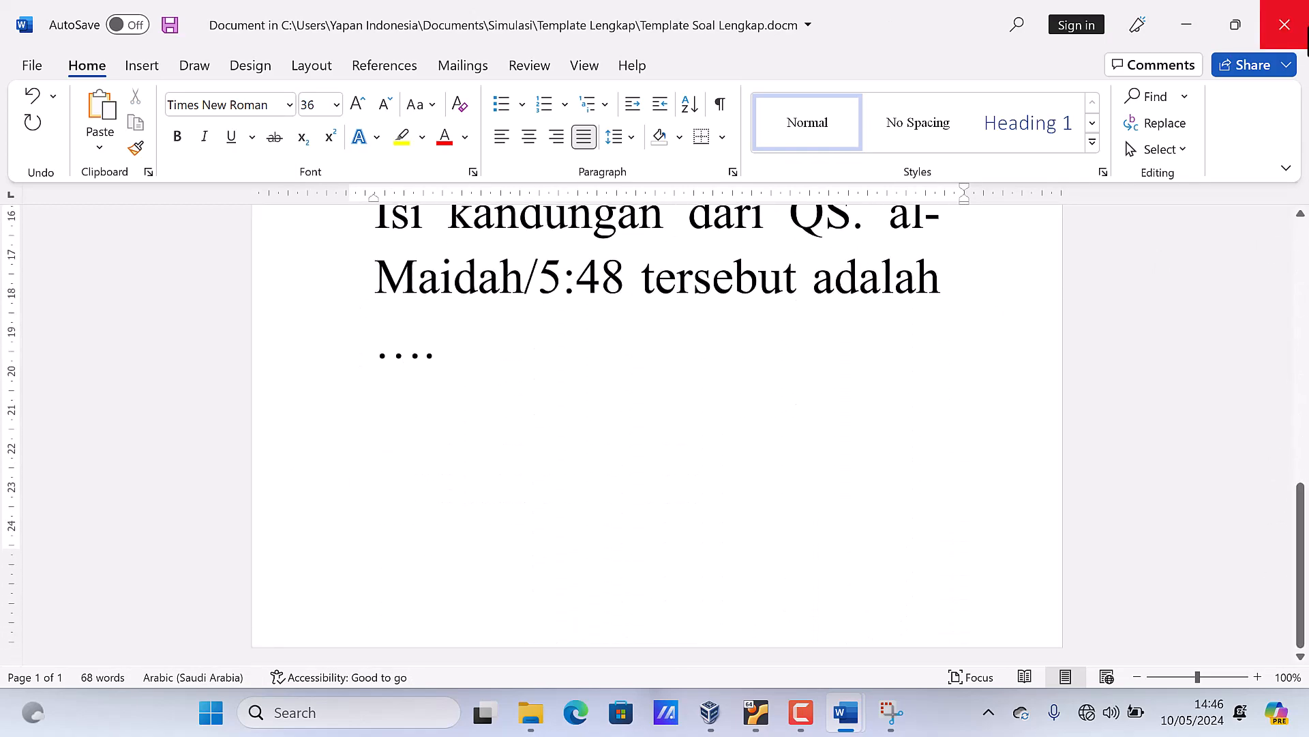
# Close the embedded question's window and check that the whole question fits in the template's question 1 cell
pyautogui.click(1305, 34)
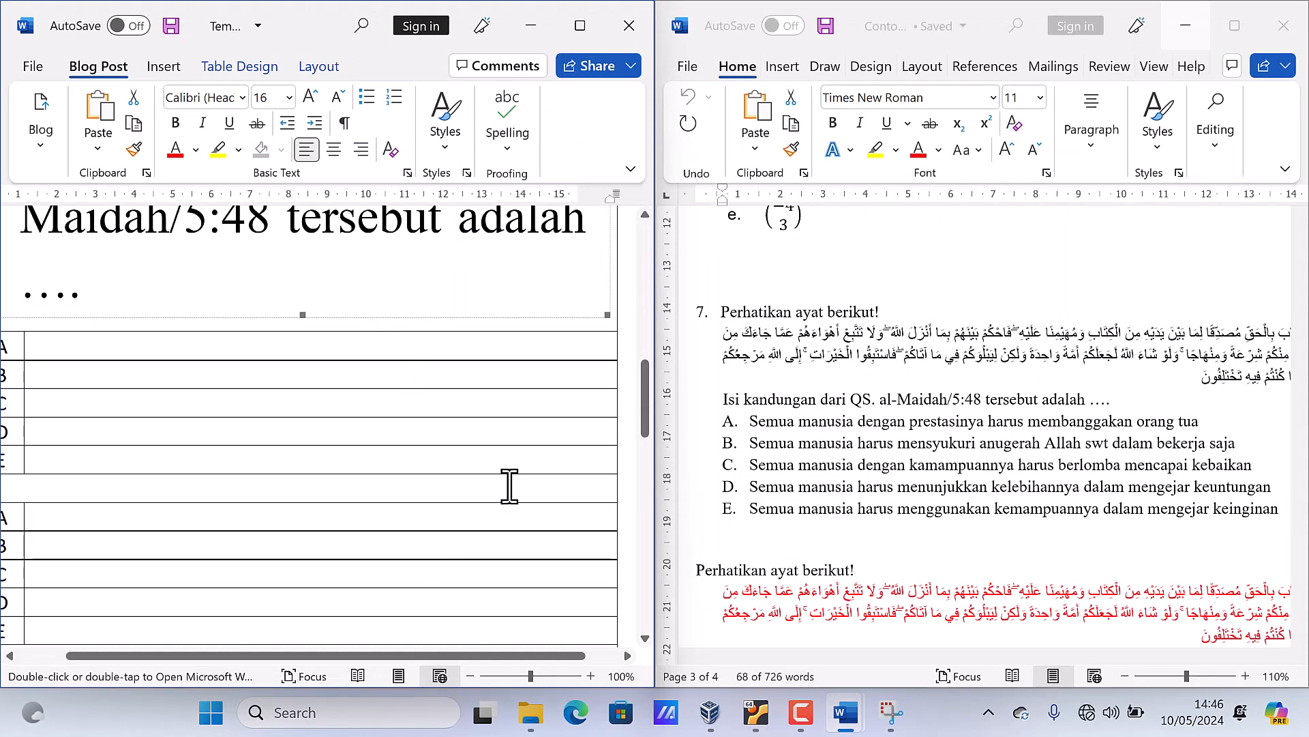
pyautogui.scroll(2, 566, 396)
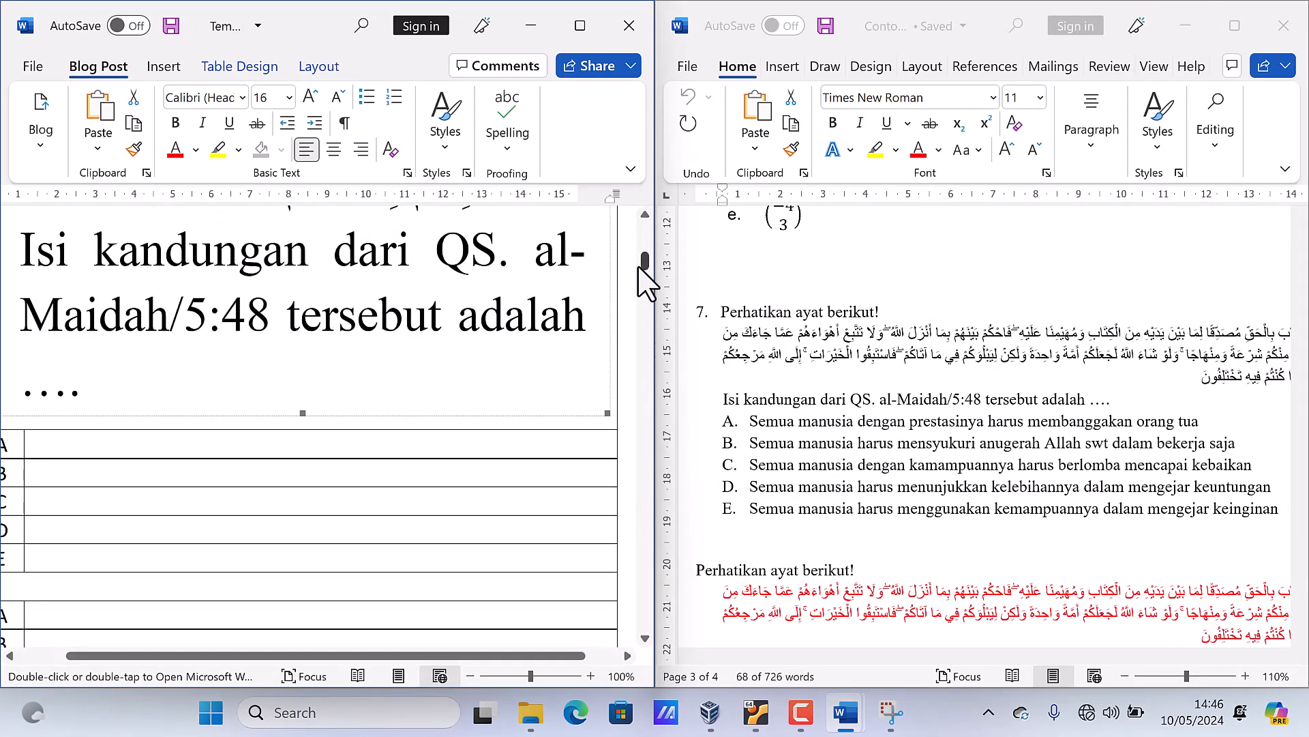
pyautogui.moveTo(645, 252)
pyautogui.mouseDown()
pyautogui.moveTo(642, 216)
pyautogui.moveTo(648, 278)
pyautogui.moveTo(649, 257)
pyautogui.mouseUp()
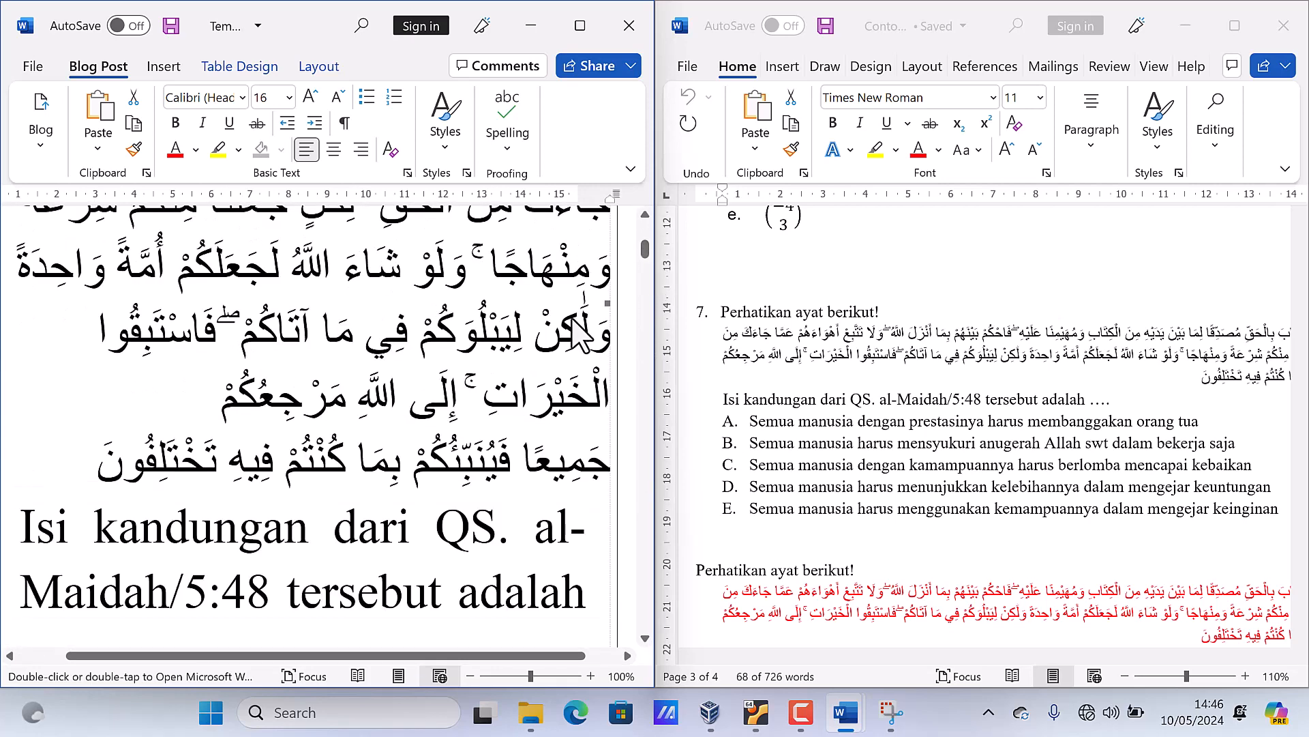